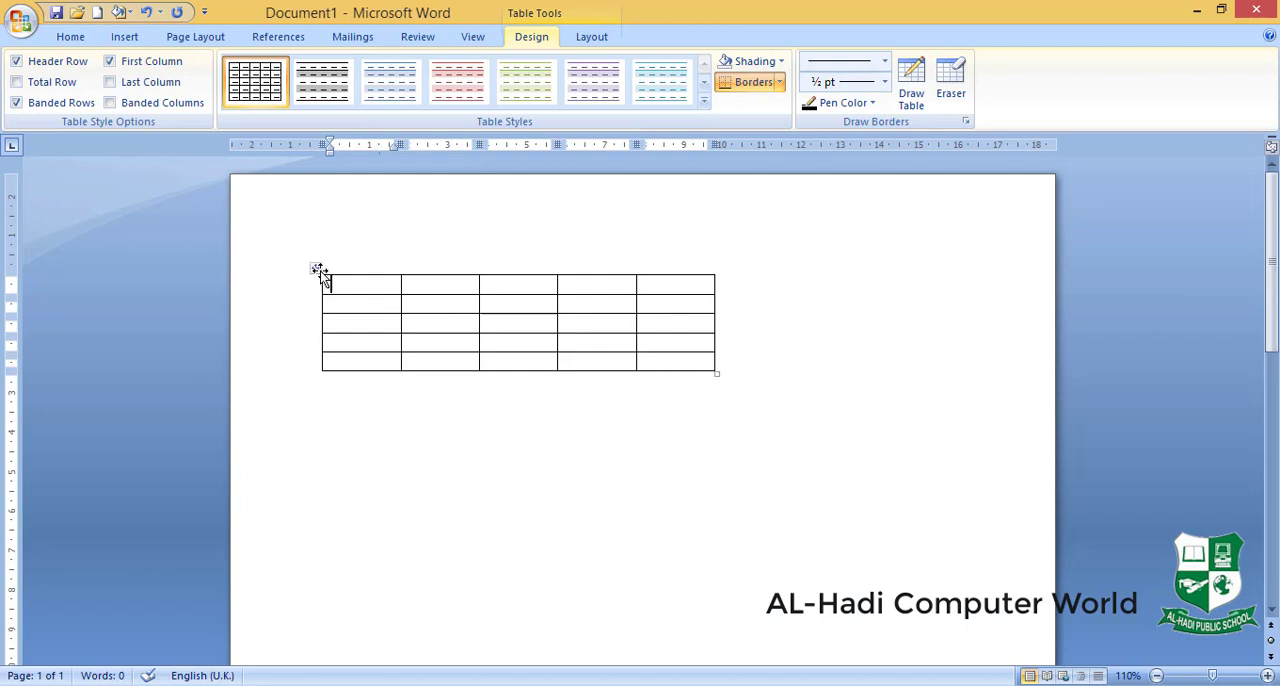
- Delete the entire existing table from the page
{"action": "left_click", "coordinate": [316, 269]}
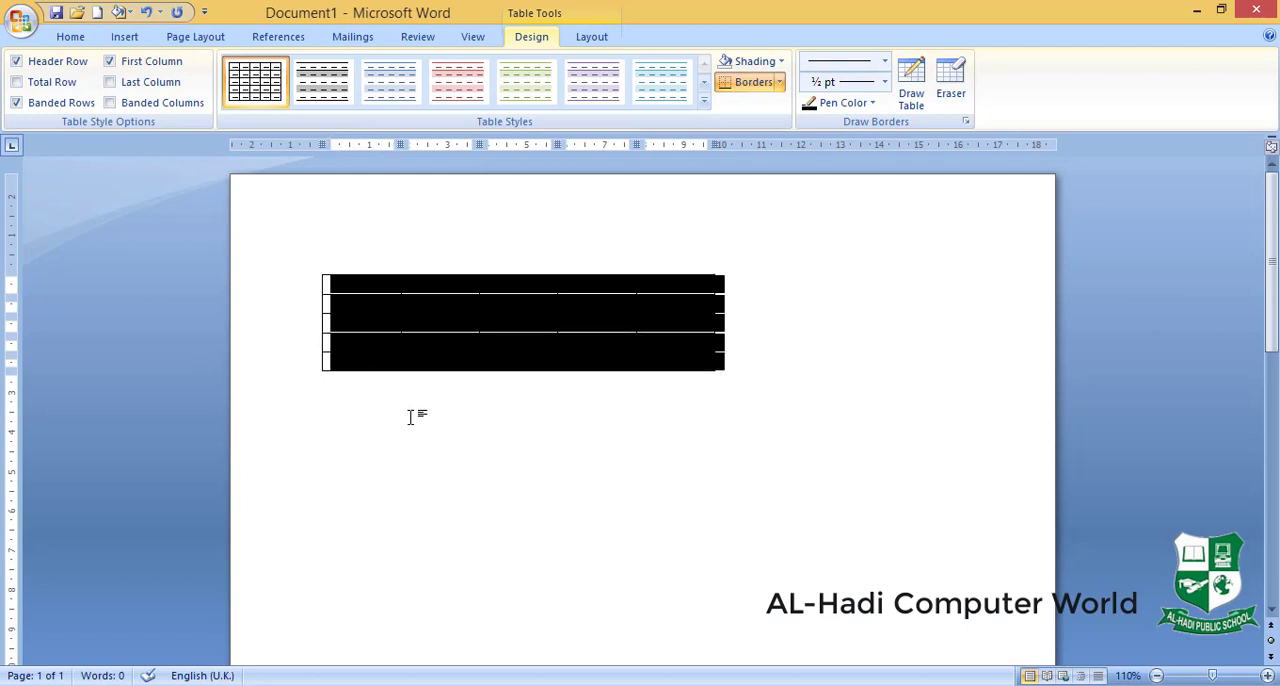
{"action": "key", "text": "BackSpace"}
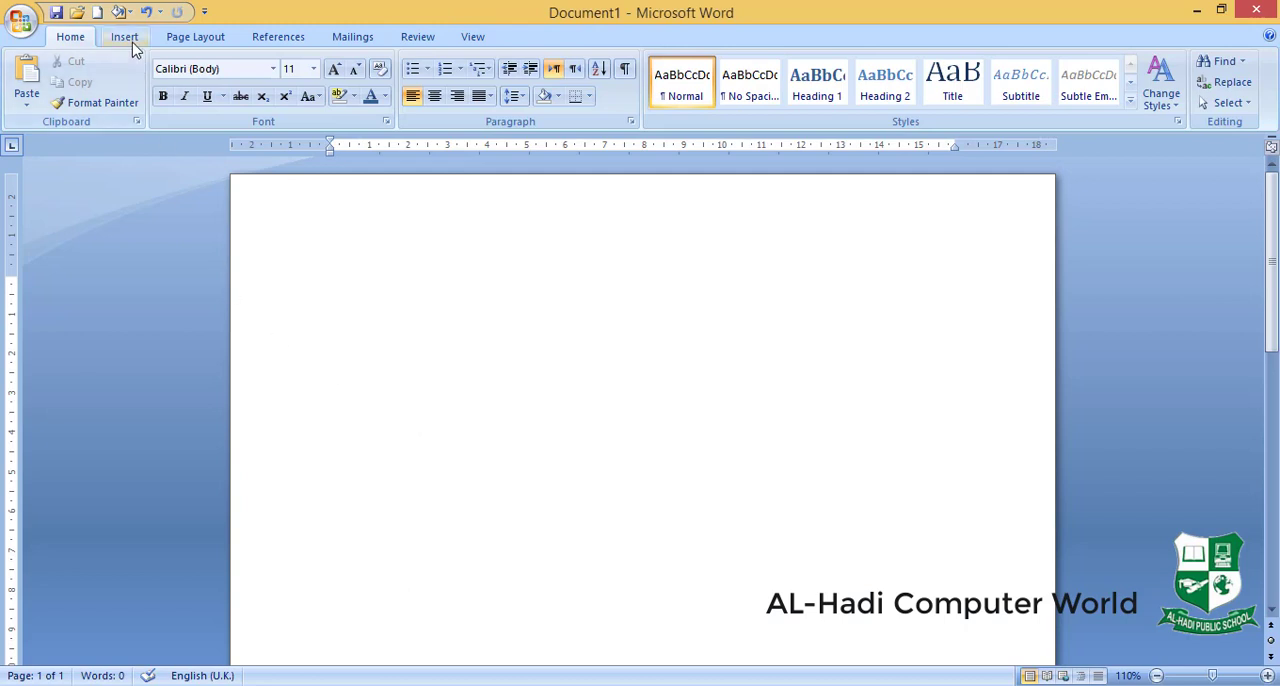
- Insert a table with 5 columns and 5 rows, using the AutoFit to contents behaviour
{"action": "left_click", "coordinate": [124, 37]}
{"action": "left_click", "coordinate": [155, 85]}
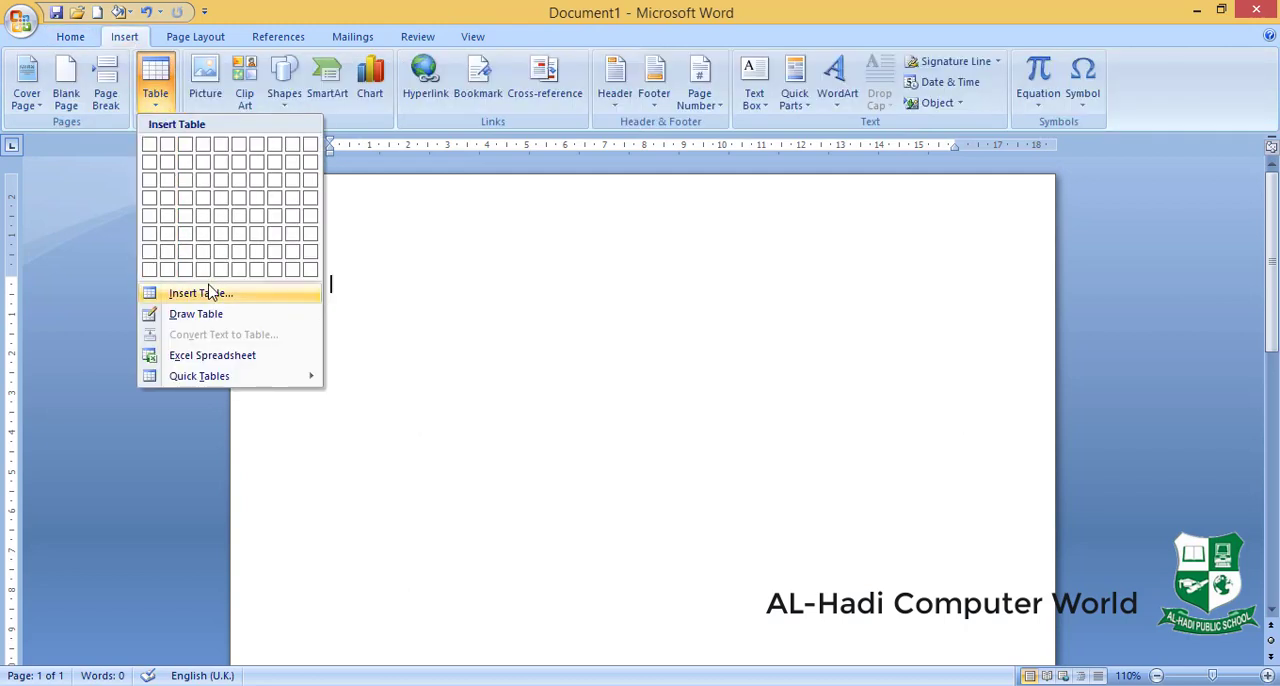
{"action": "left_click", "coordinate": [208, 292]}
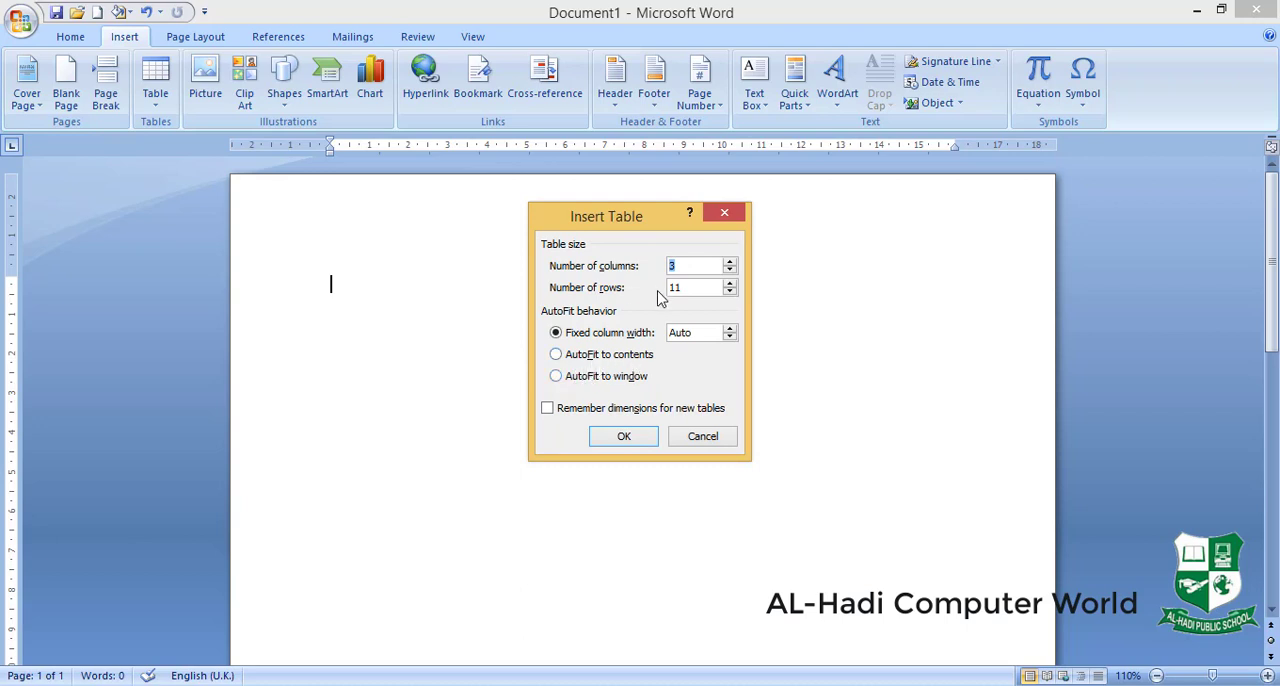
{"action": "type", "text": "5"}
{"action": "left_click_drag", "start_coordinate": [705, 289], "coordinate": [670, 289]}
{"action": "type", "text": "5"}
{"action": "left_click", "coordinate": [557, 356]}
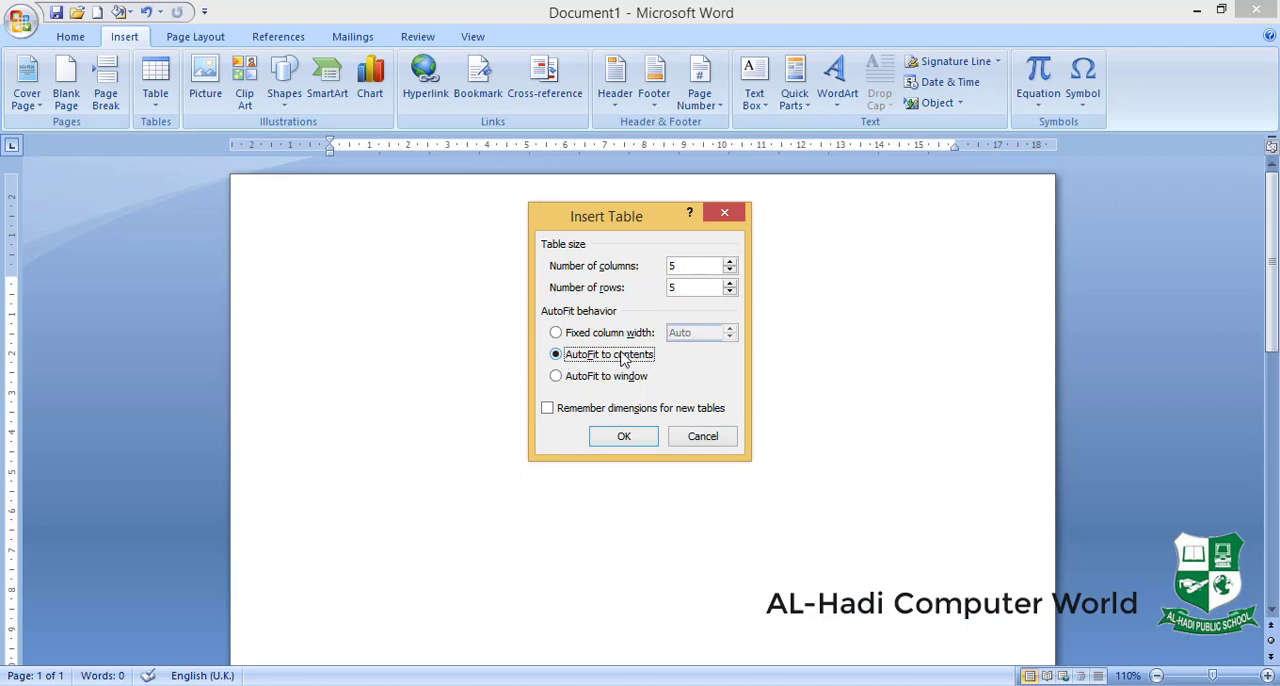
{"action": "left_click", "coordinate": [634, 438]}
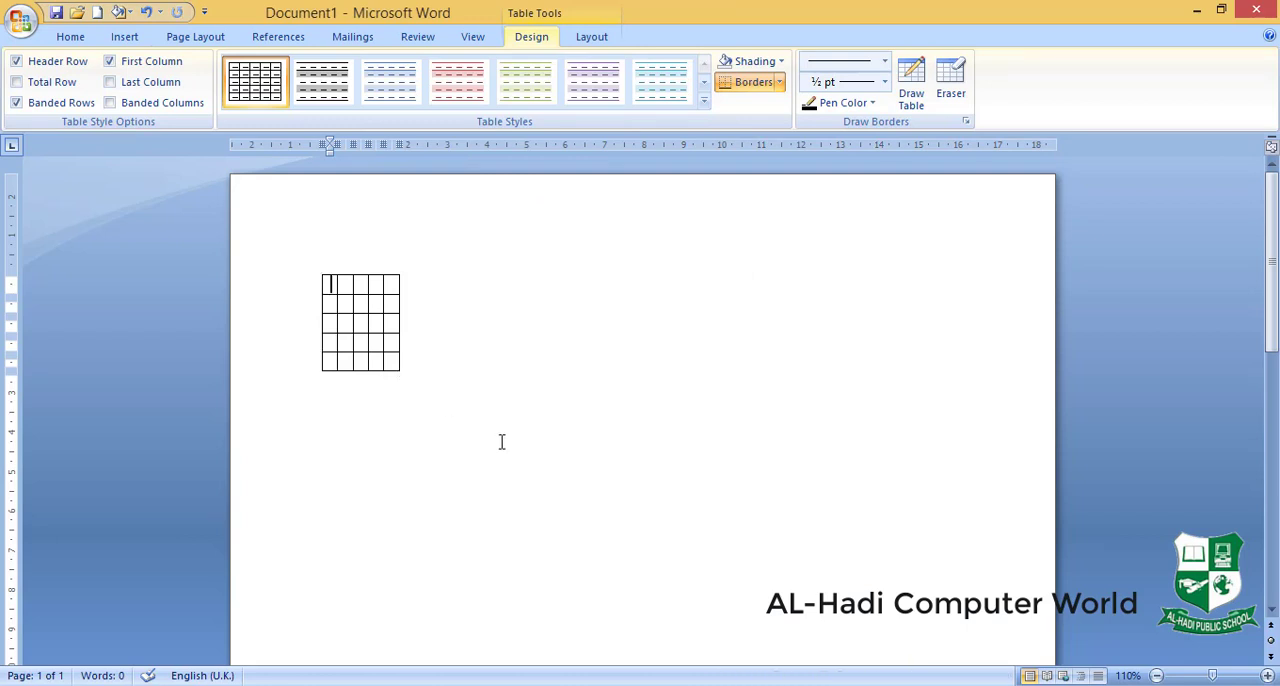
- Fill the first three header cells with "Name of student", "Sub no 1" and "Sub no 2"
{"action": "type", "text": "Name of"}
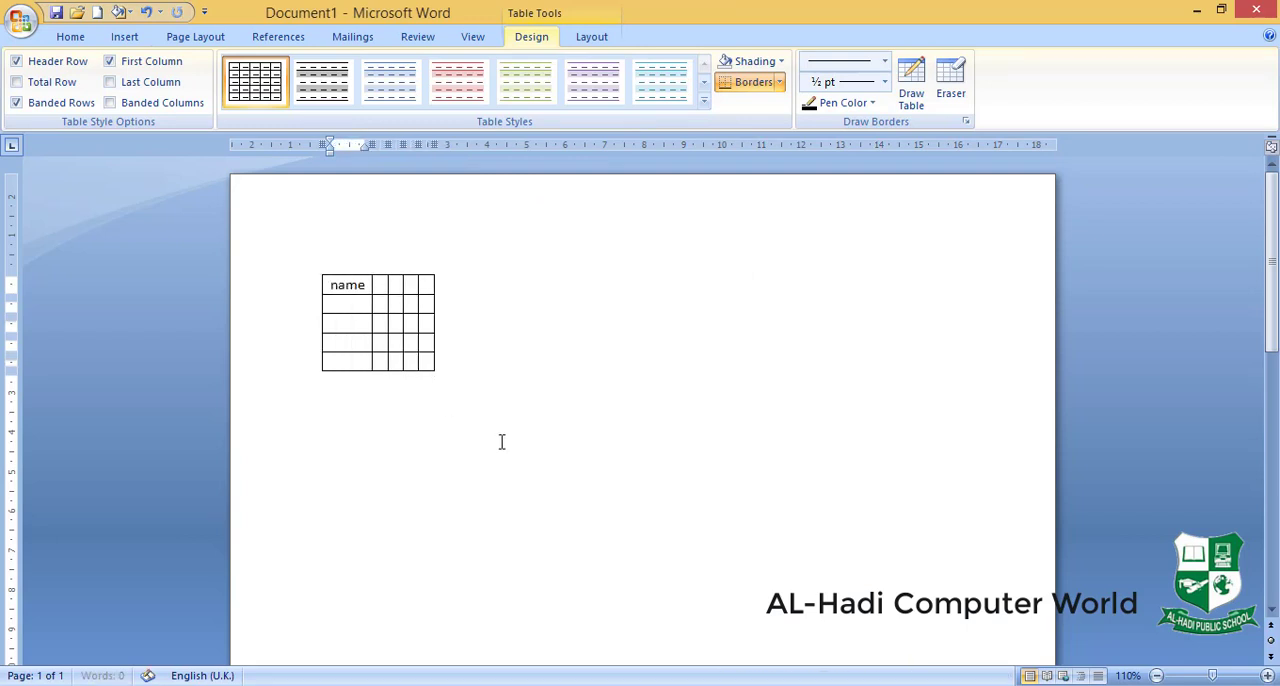
{"action": "type", "text": " st"}
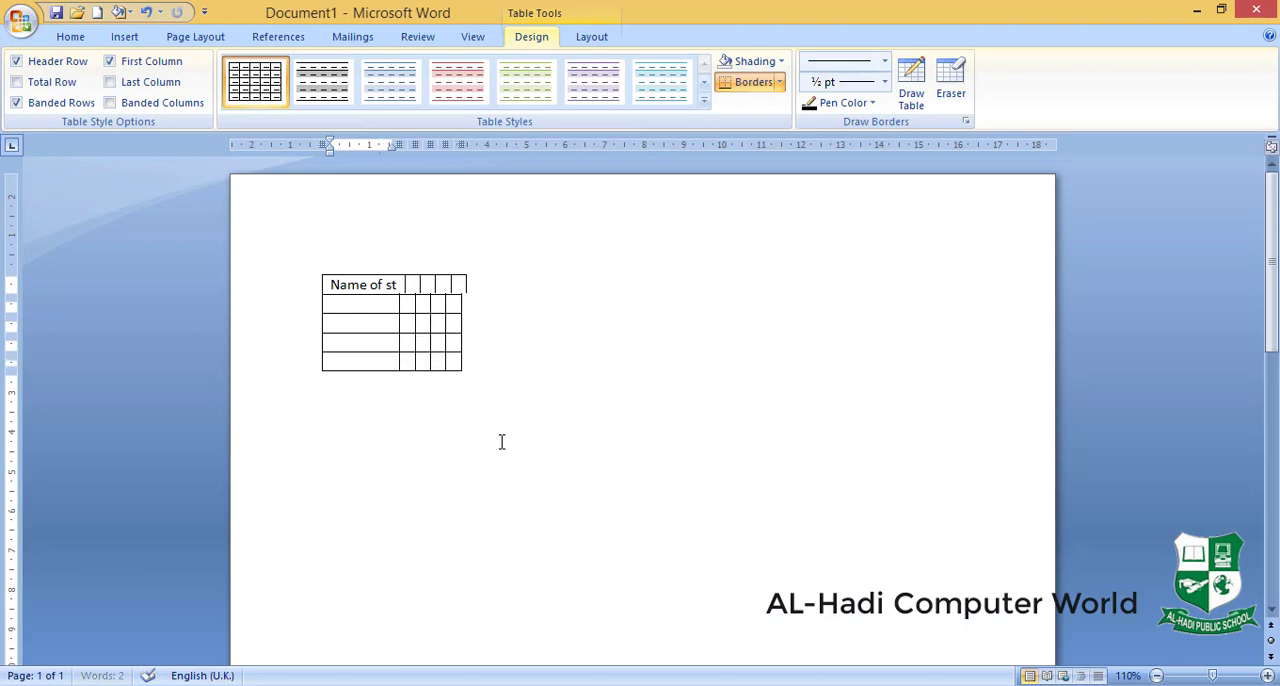
{"action": "type", "text": "udent"}
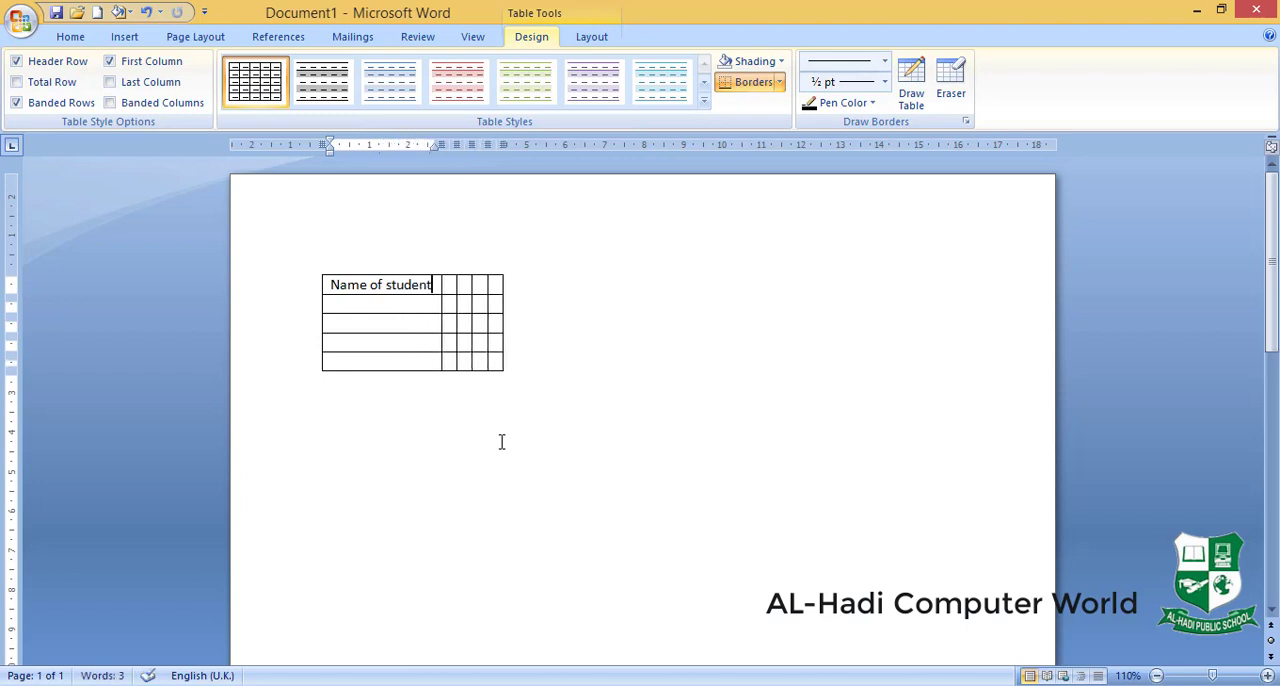
{"action": "scroll", "coordinate": [502, 441], "scroll_direction": "up", "scroll_amount": 4, "text": "ctrl"}
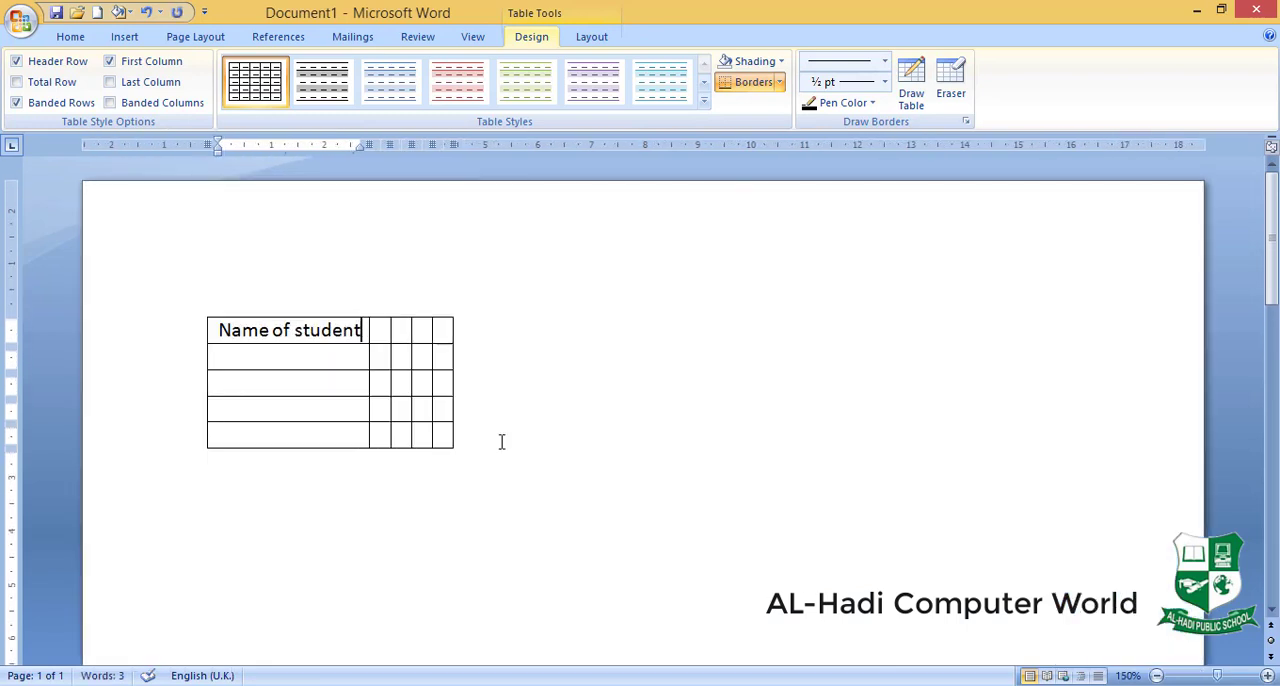
{"action": "key", "text": "Tab"}
{"action": "type", "text": "sub no"}
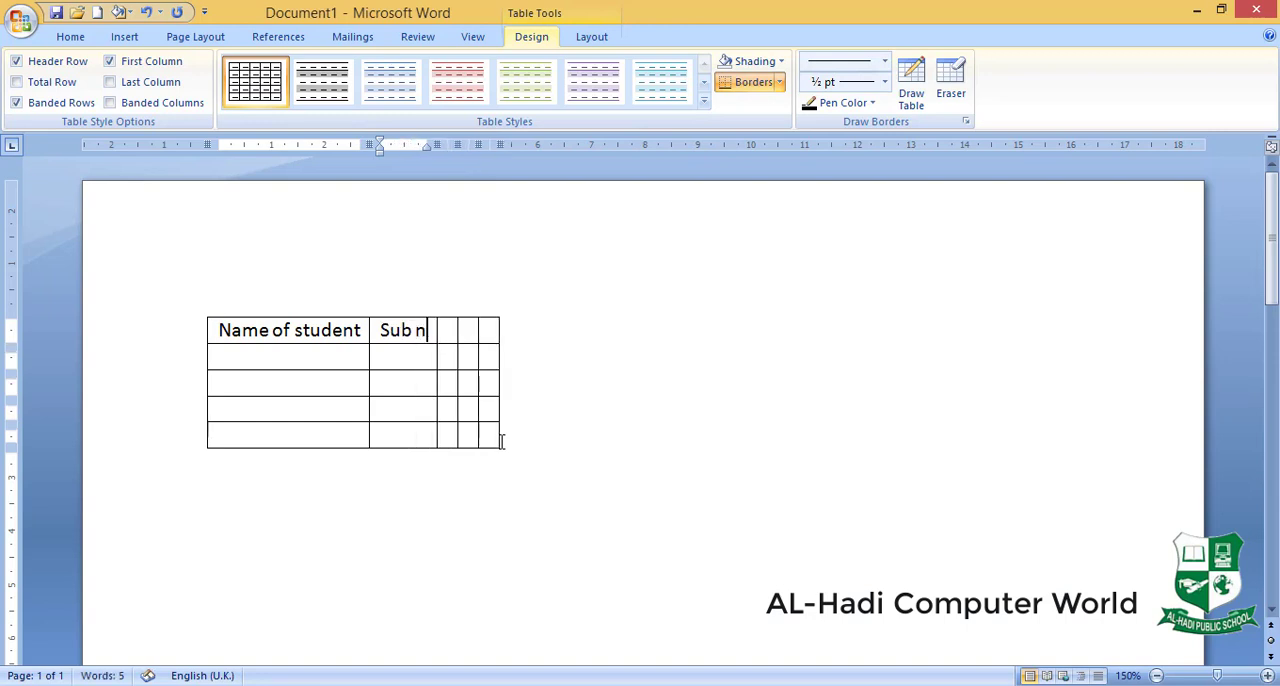
{"action": "type", "text": " 1"}
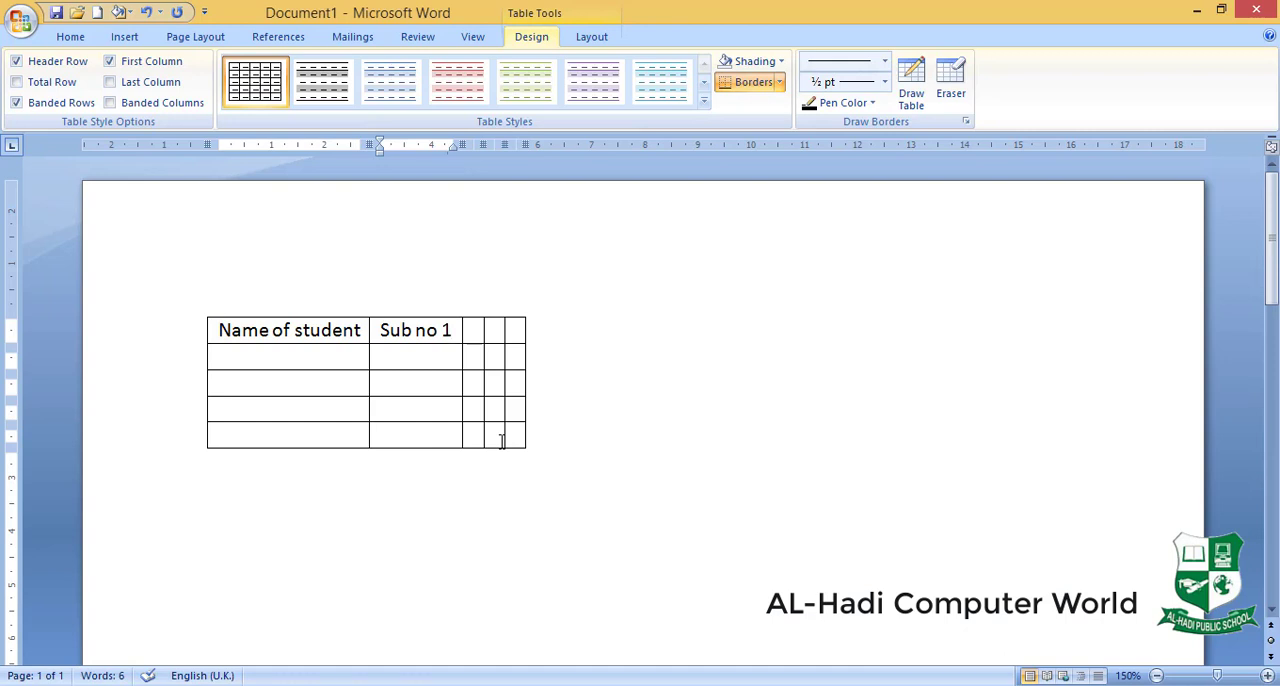
{"action": "key", "text": "Tab"}
{"action": "type", "text": "Sub no"}
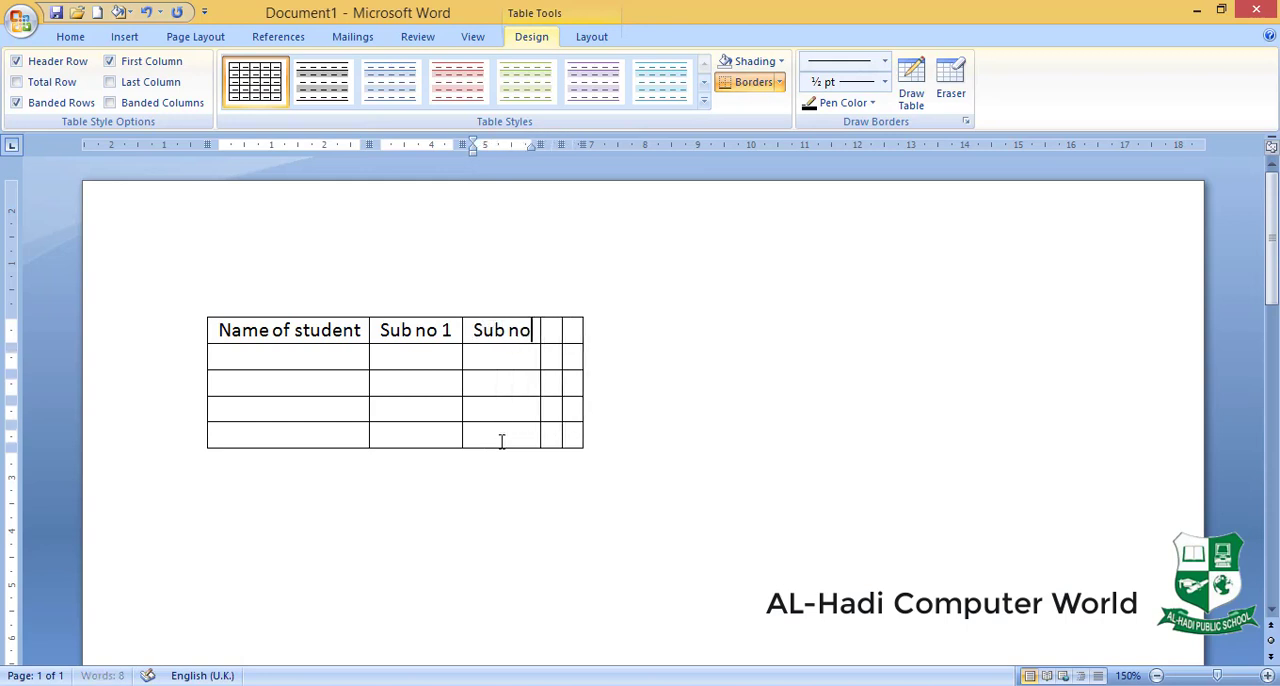
{"action": "type", "text": " 2"}
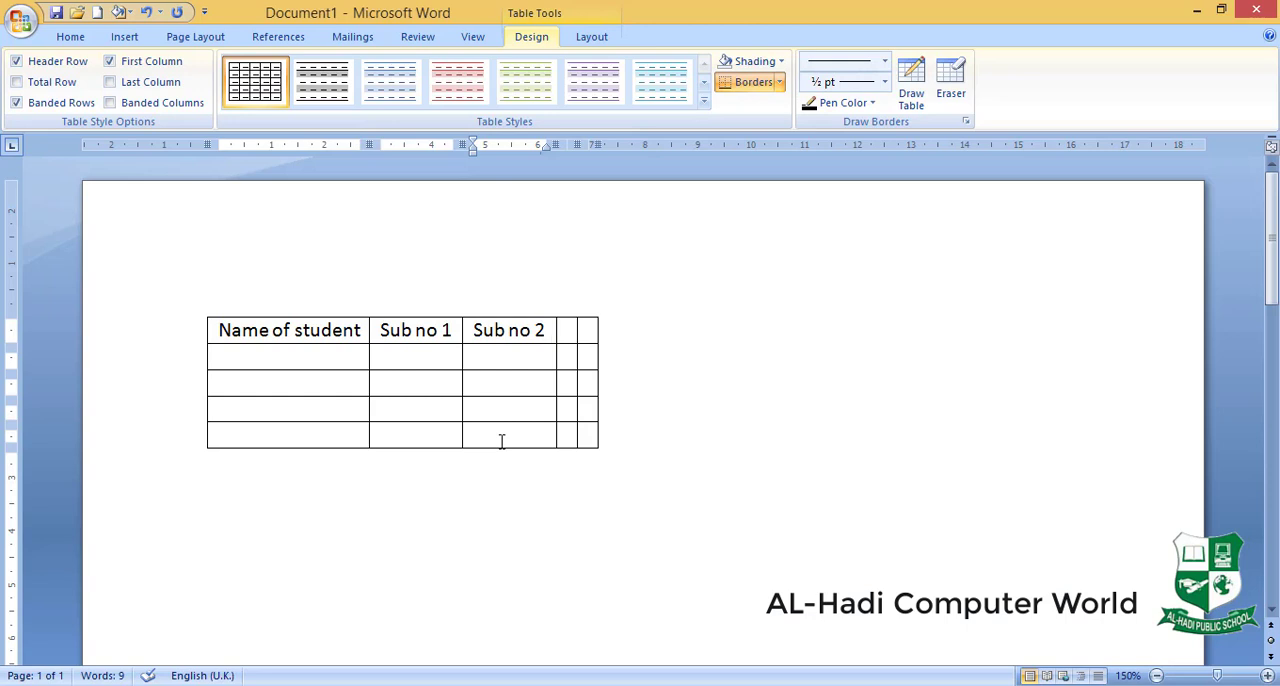
- Delete the whole table that holds the student and subject headings
{"action": "left_click", "coordinate": [201, 312]}
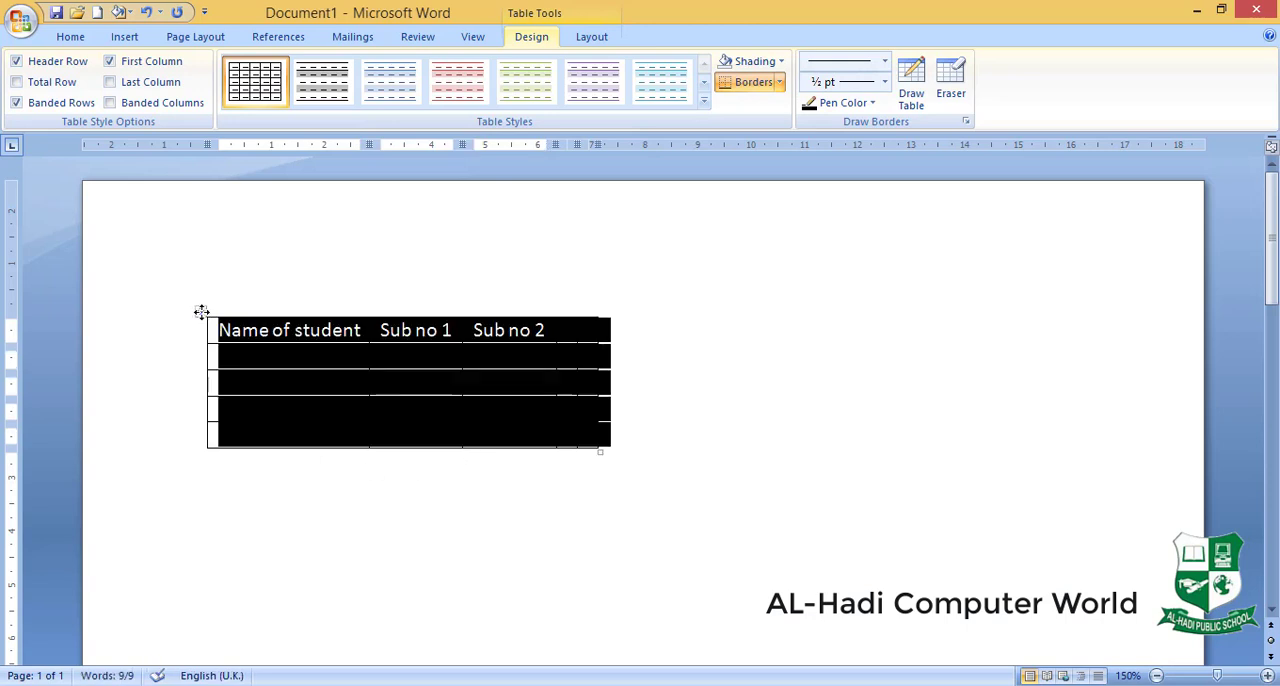
{"action": "key", "text": "BackSpace"}
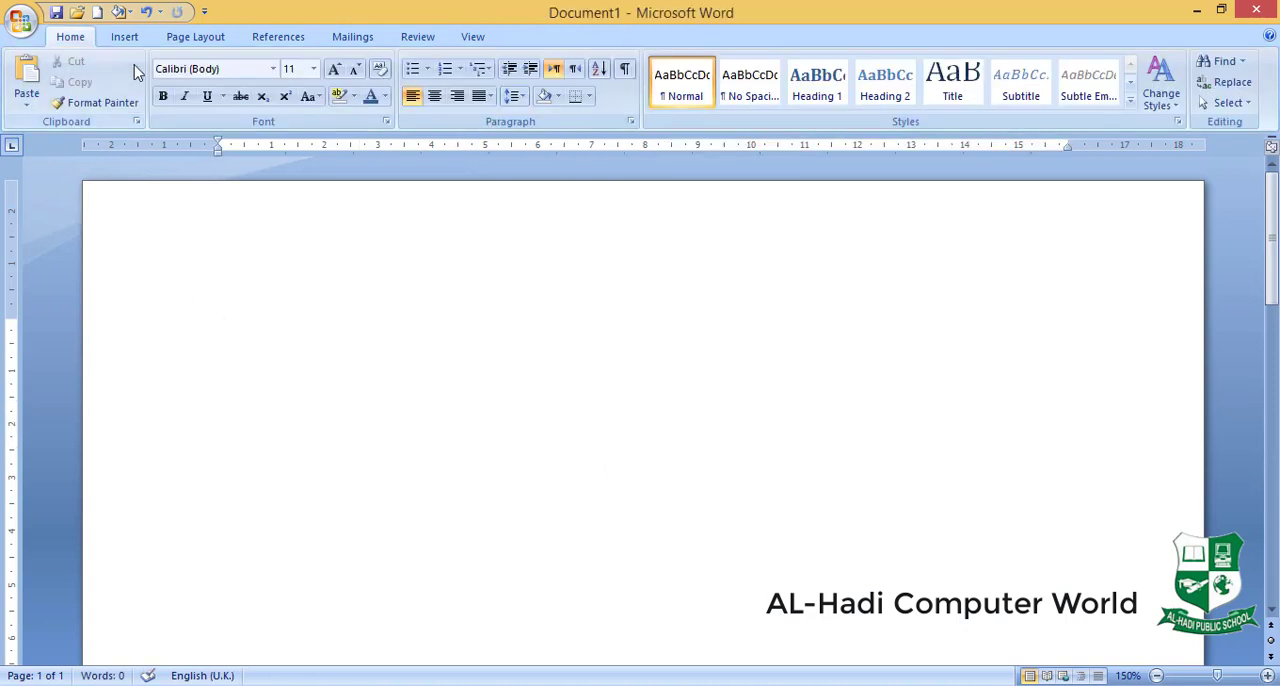
{"action": "left_click", "coordinate": [125, 40]}
{"action": "left_click", "coordinate": [157, 100]}
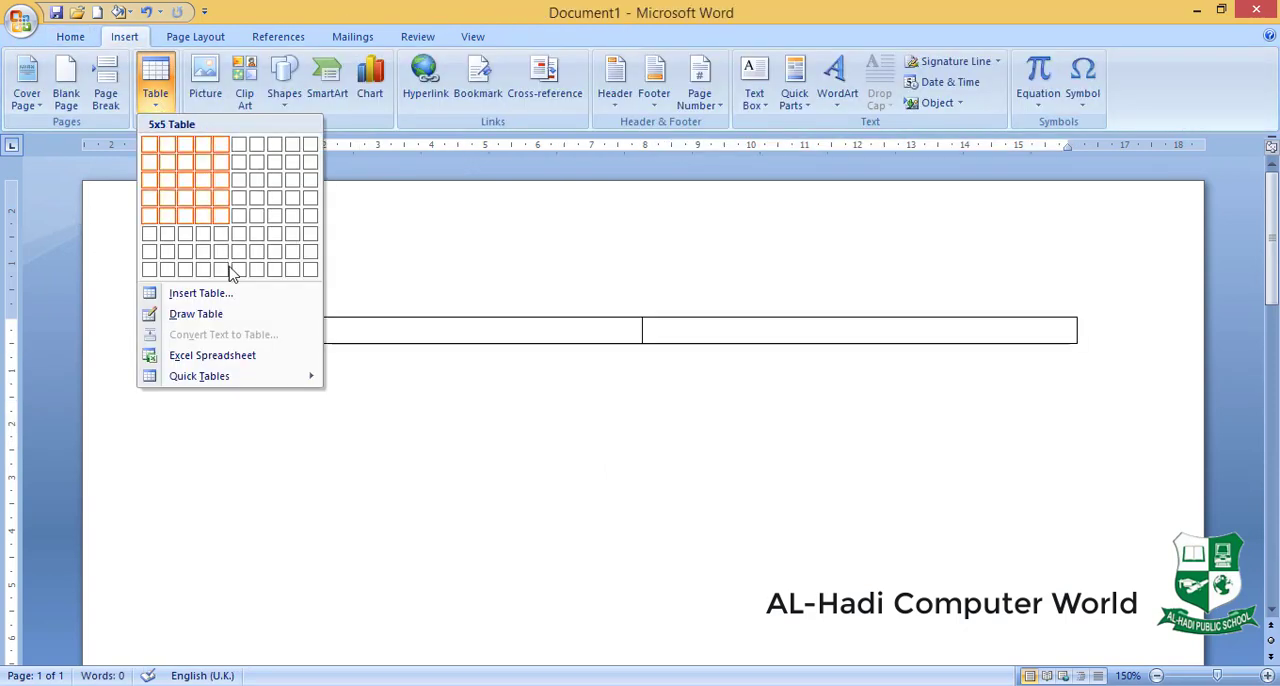
{"action": "left_click", "coordinate": [237, 298]}
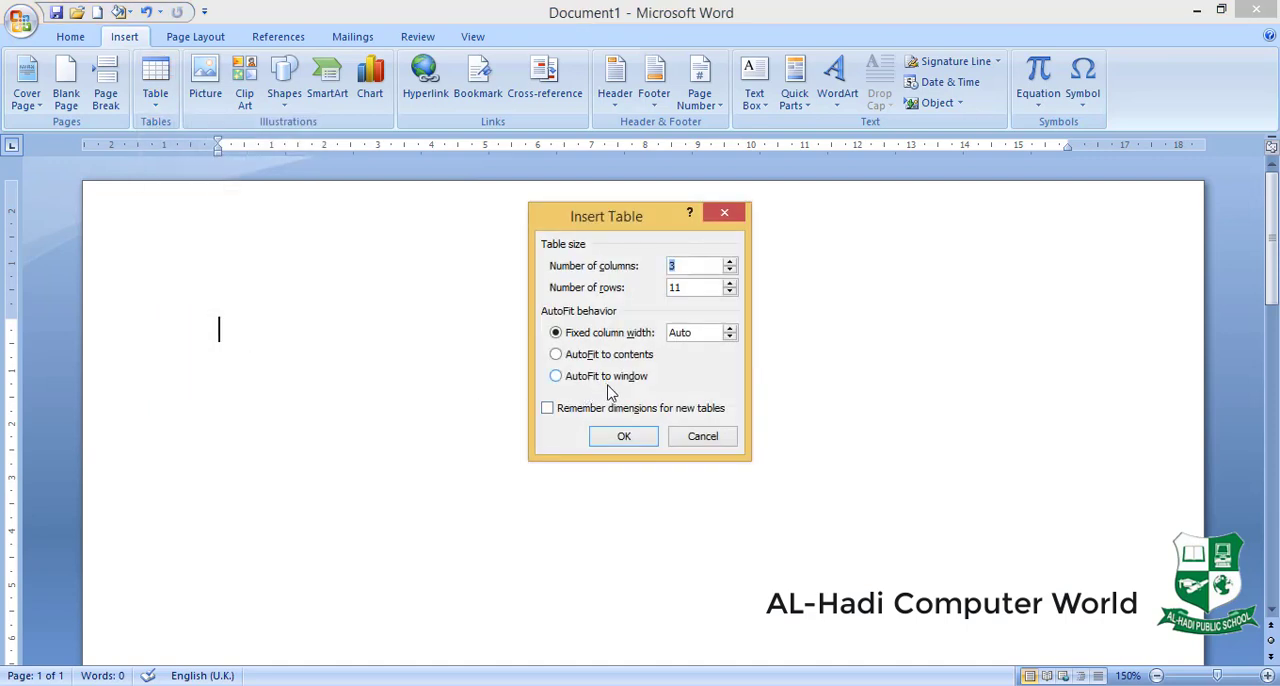
{"action": "left_click", "coordinate": [700, 436]}
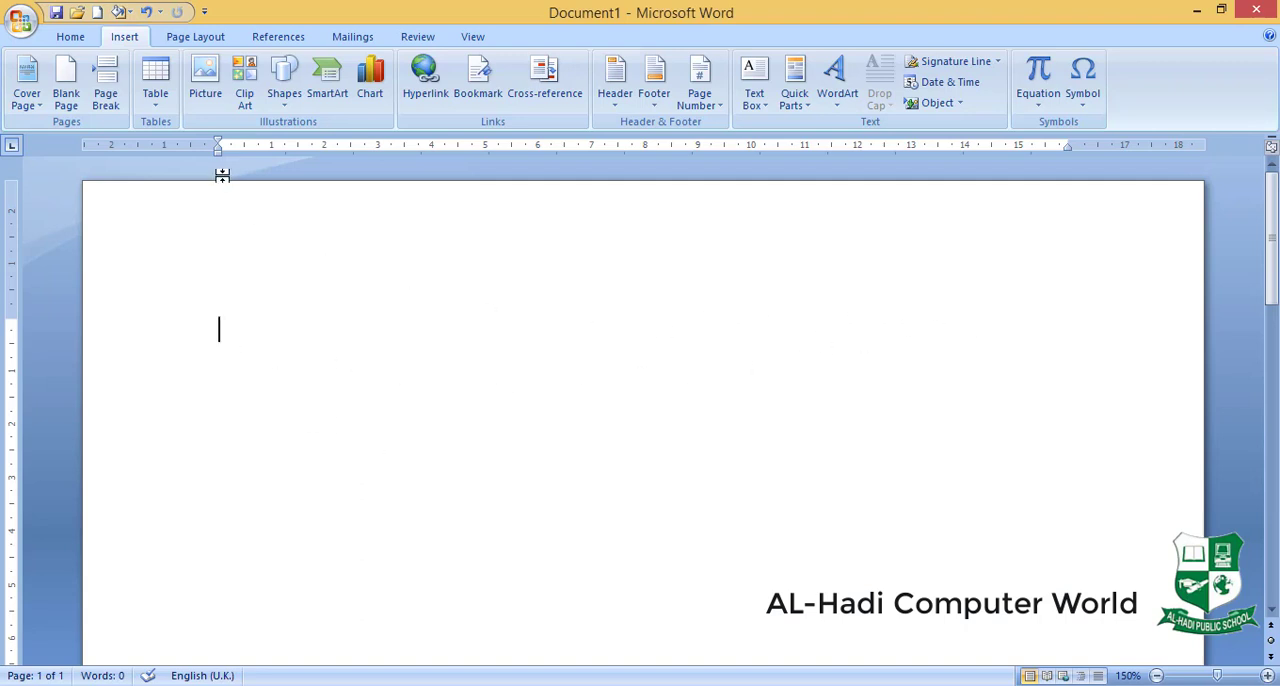
- Narrow the page margins to about 0.8 cm on the right and about 1 cm on the left
{"action": "left_click_drag", "start_coordinate": [219, 144], "coordinate": [218, 143]}
{"action": "left_click_drag", "start_coordinate": [1067, 144], "coordinate": [1162, 144]}
{"action": "left_click_drag", "start_coordinate": [218, 147], "coordinate": [136, 150]}
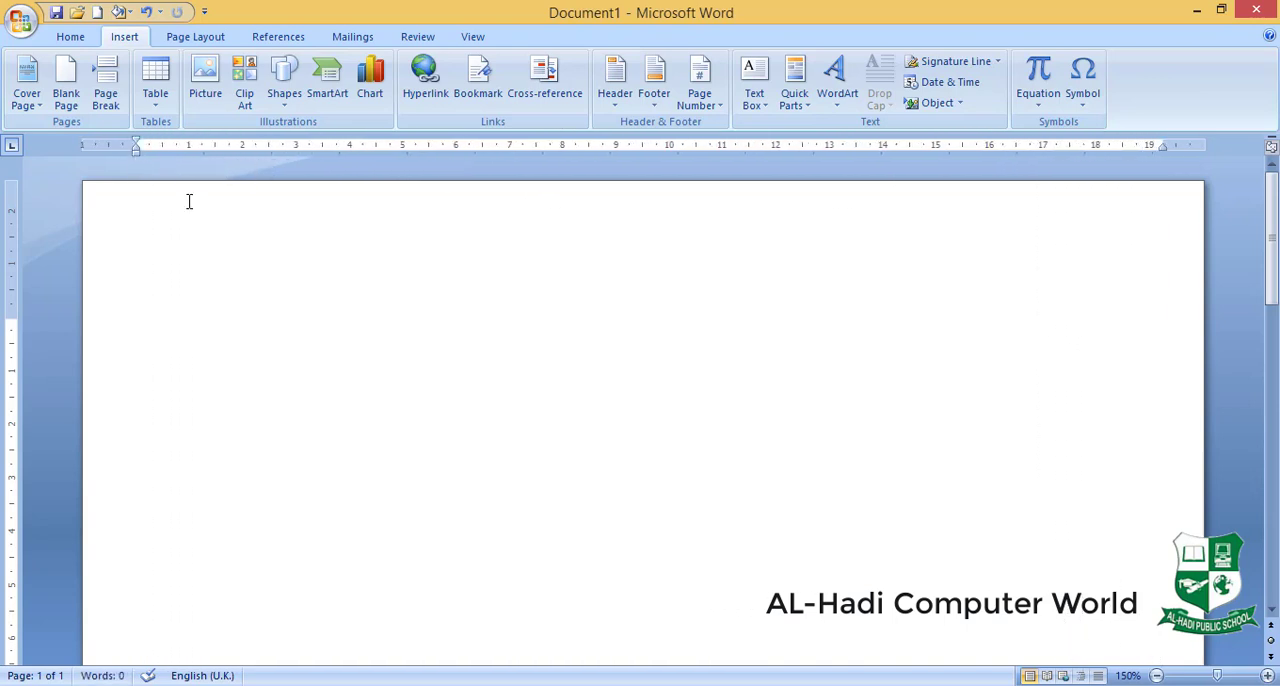
- Insert a table with 5 columns and 5 rows, using the AutoFit to window behaviour
{"action": "left_click", "coordinate": [155, 92]}
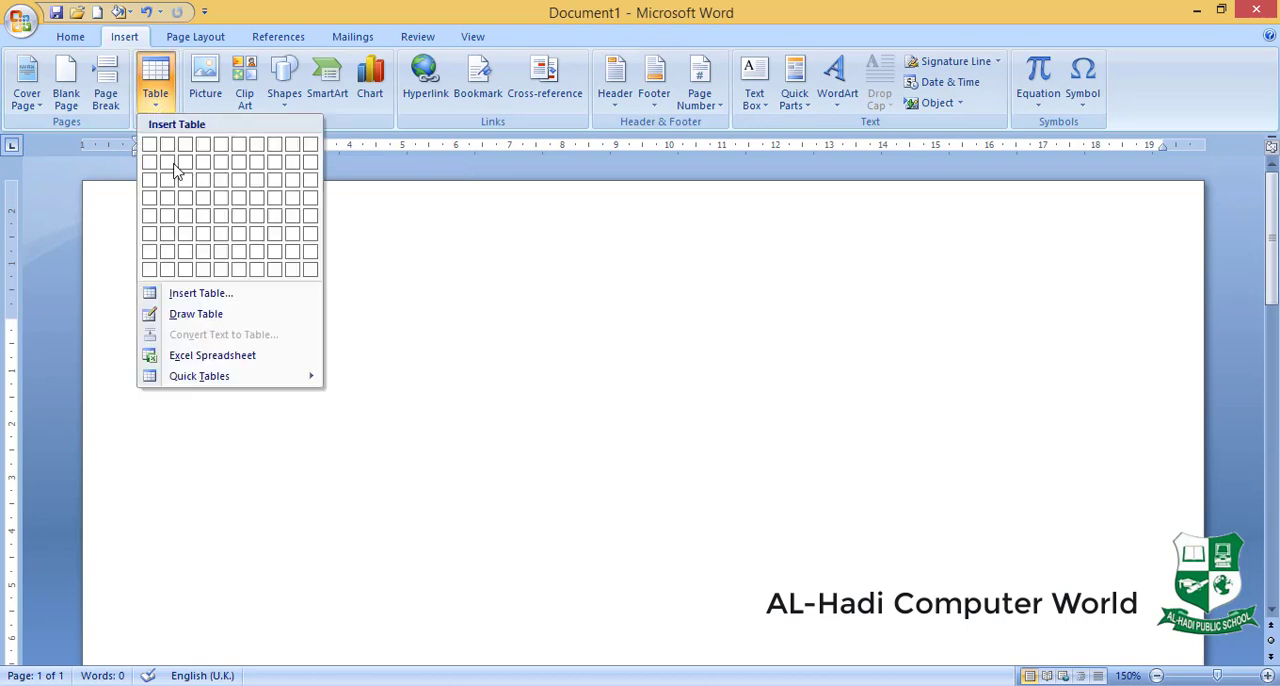
{"action": "left_click", "coordinate": [222, 293]}
{"action": "left_click", "coordinate": [589, 377]}
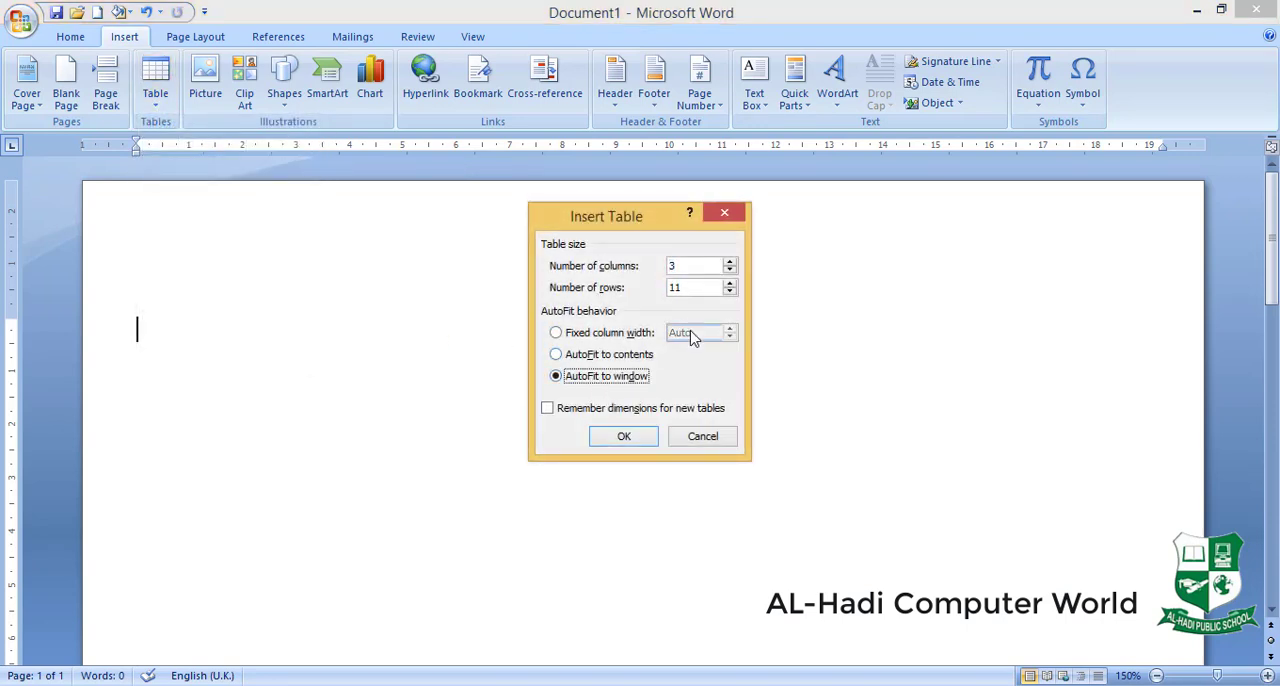
{"action": "left_click", "coordinate": [572, 278]}
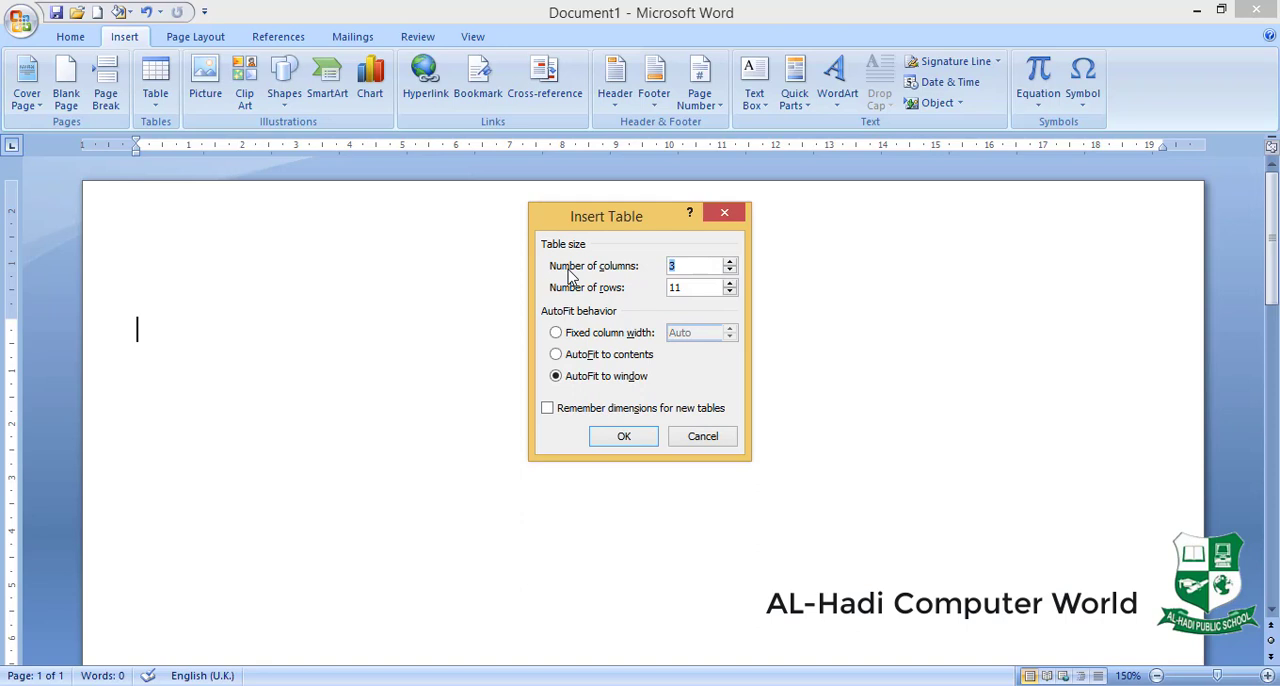
{"action": "type", "text": "5"}
{"action": "left_click_drag", "start_coordinate": [688, 287], "coordinate": [640, 290]}
{"action": "type", "text": "5"}
{"action": "left_click", "coordinate": [625, 437]}
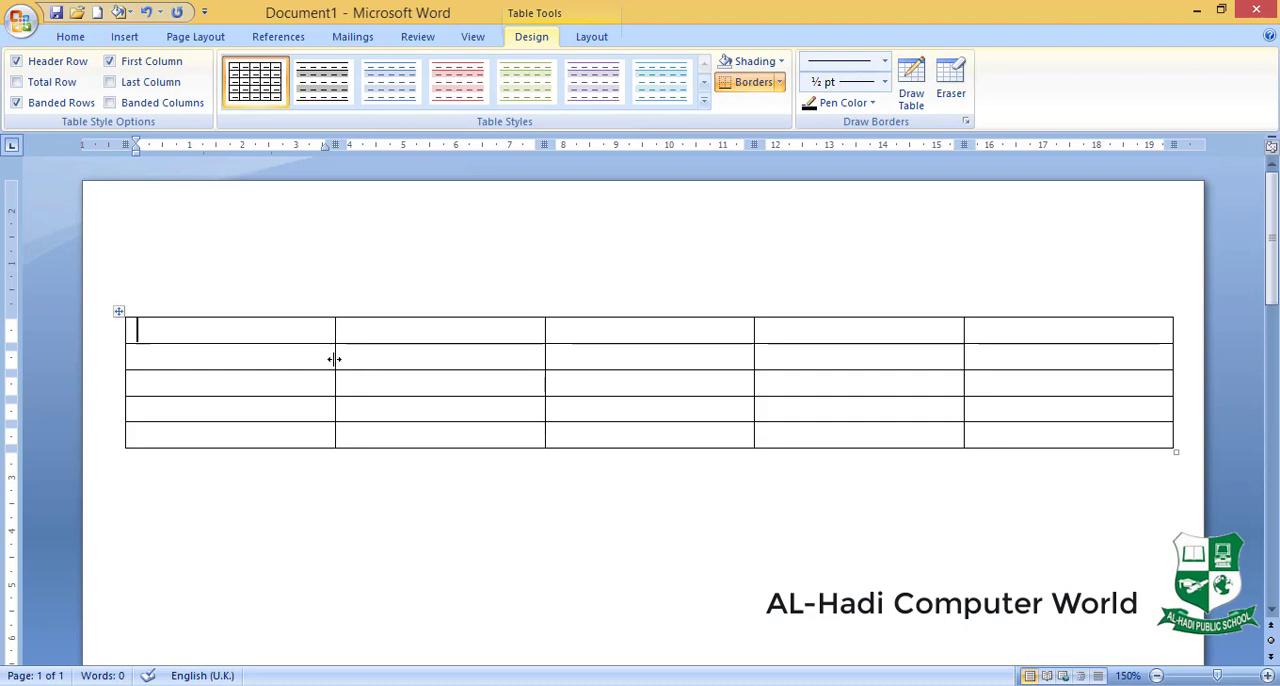
- Narrow the table's first two columns to about 1.7 cm and 3.7 cm, and adjust the heights of the second and third rows
{"action": "scroll", "coordinate": [334, 359], "scroll_direction": "up", "scroll_amount": 3, "text": "ctrl"}
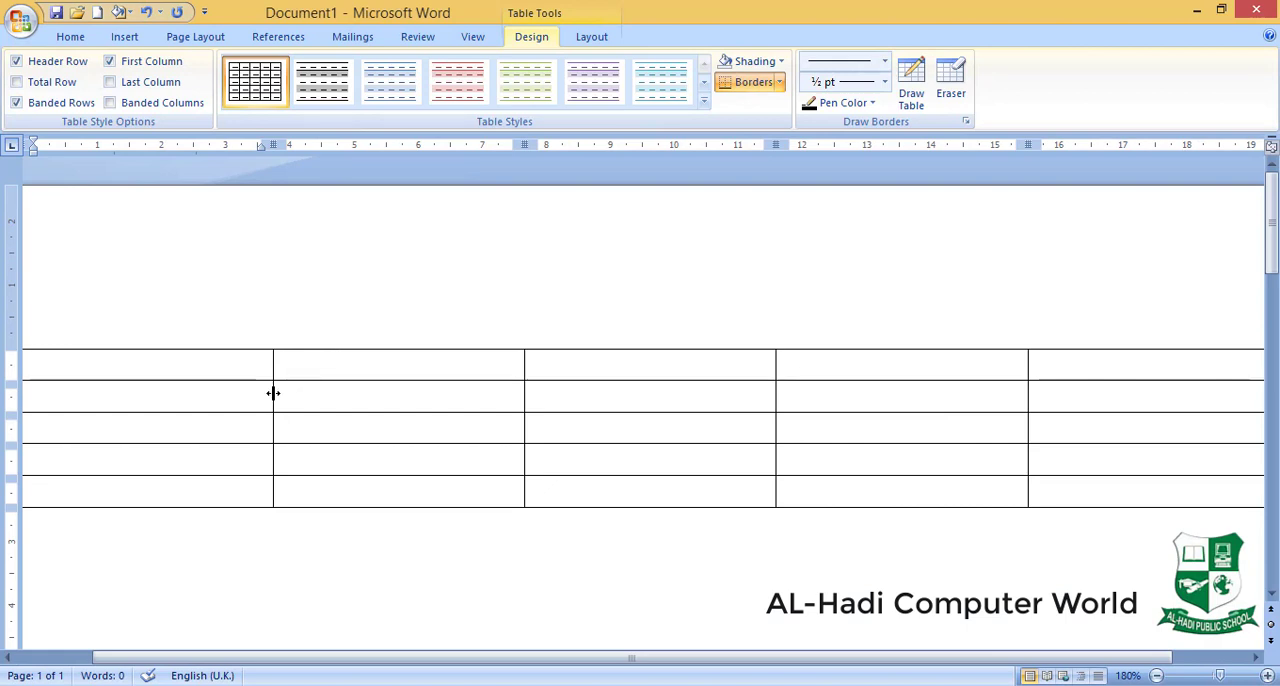
{"action": "scroll", "coordinate": [270, 394], "scroll_direction": "down", "scroll_amount": 2, "text": "ctrl"}
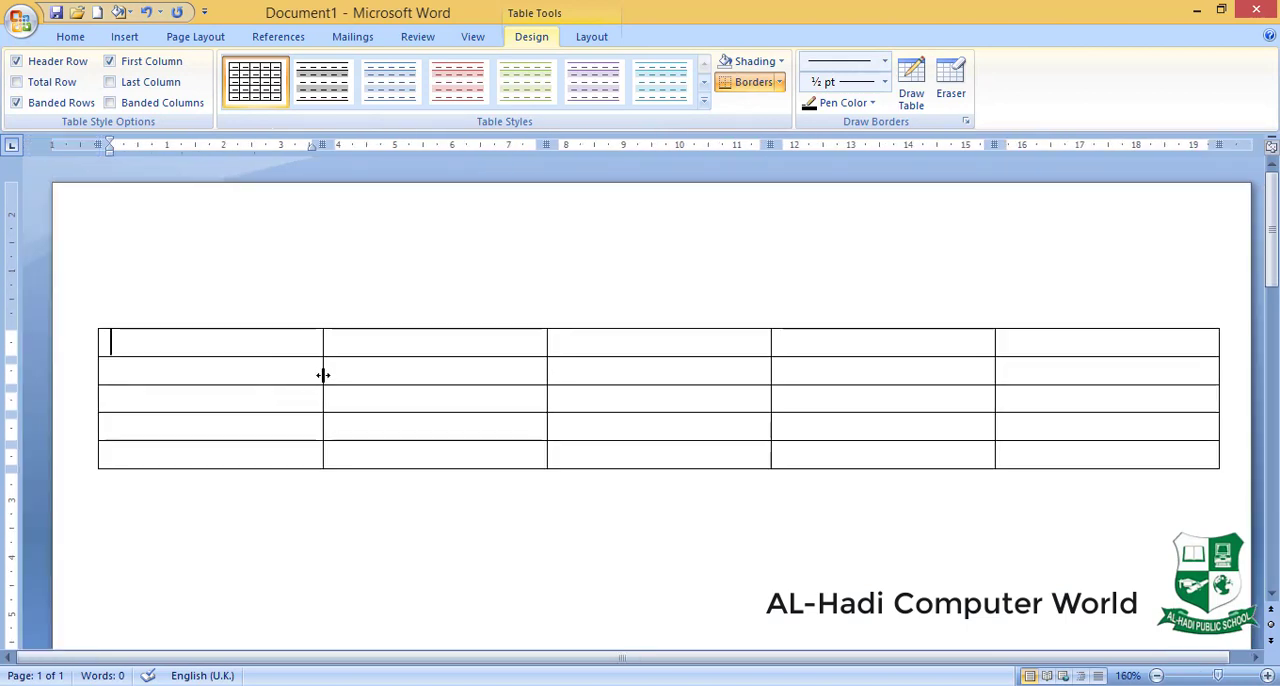
{"action": "left_click_drag", "start_coordinate": [322, 374], "coordinate": [194, 378]}
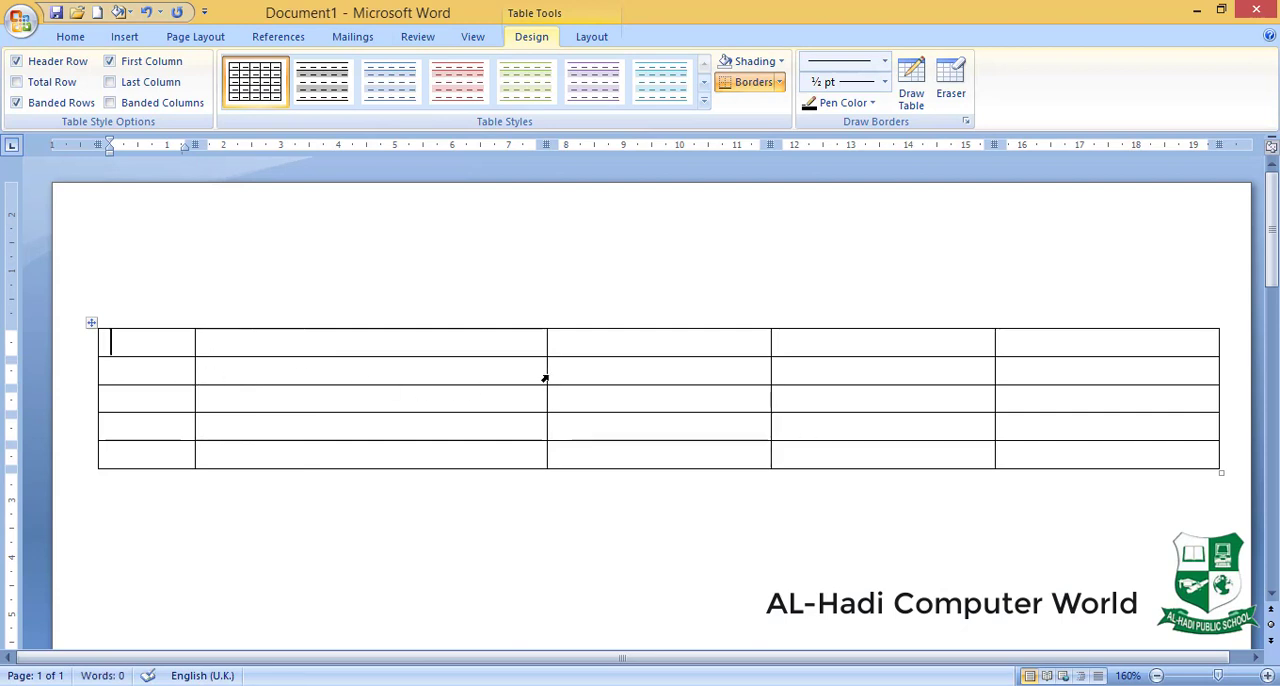
{"action": "left_click_drag", "start_coordinate": [545, 376], "coordinate": [416, 381]}
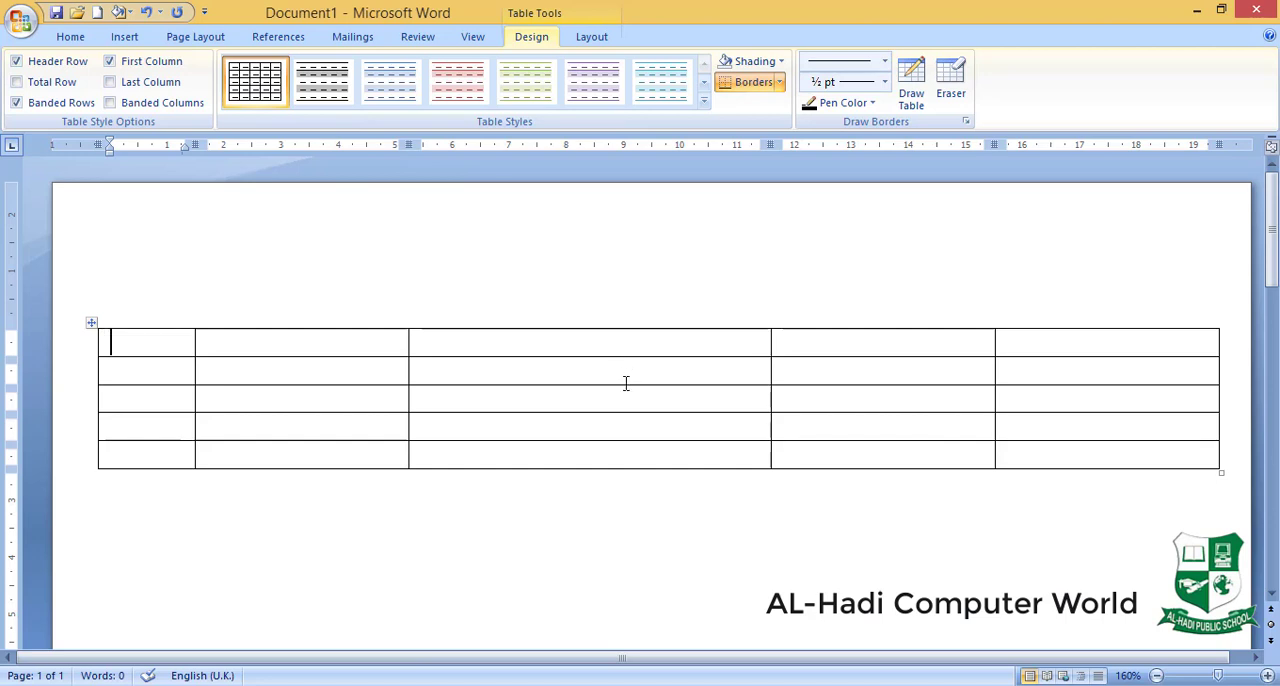
{"action": "left_click_drag", "start_coordinate": [626, 385], "coordinate": [623, 516]}
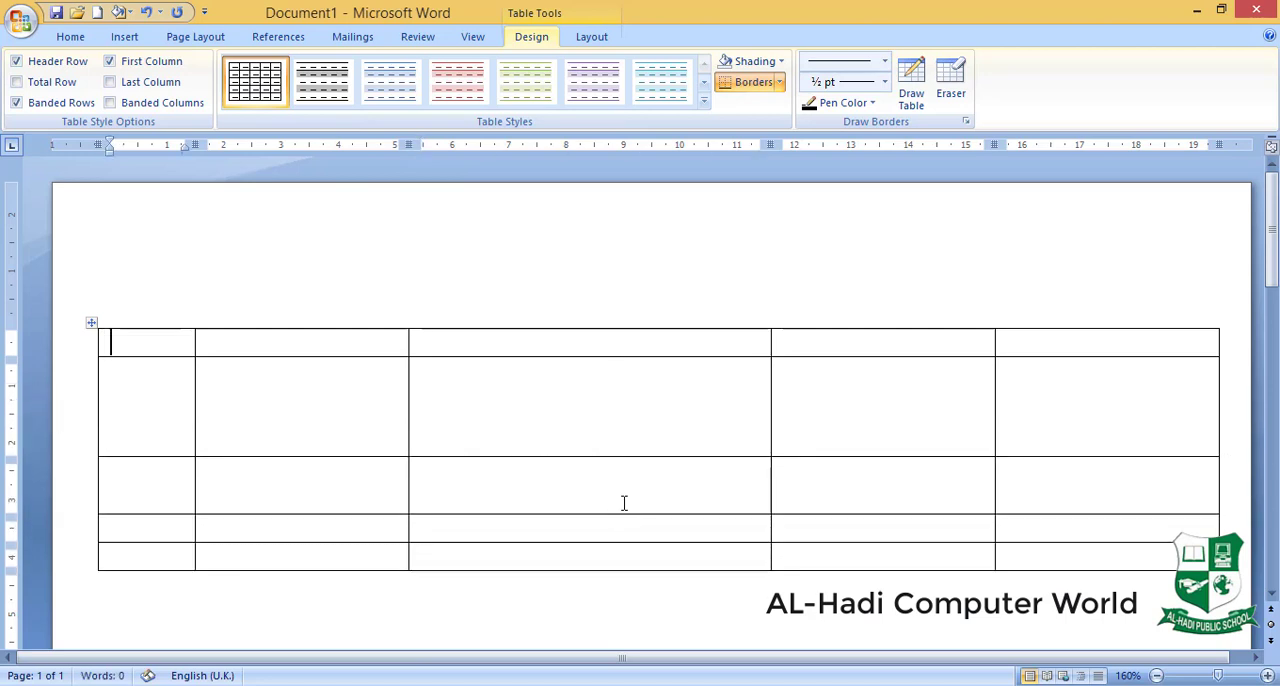
{"action": "left_click_drag", "start_coordinate": [623, 457], "coordinate": [622, 415]}
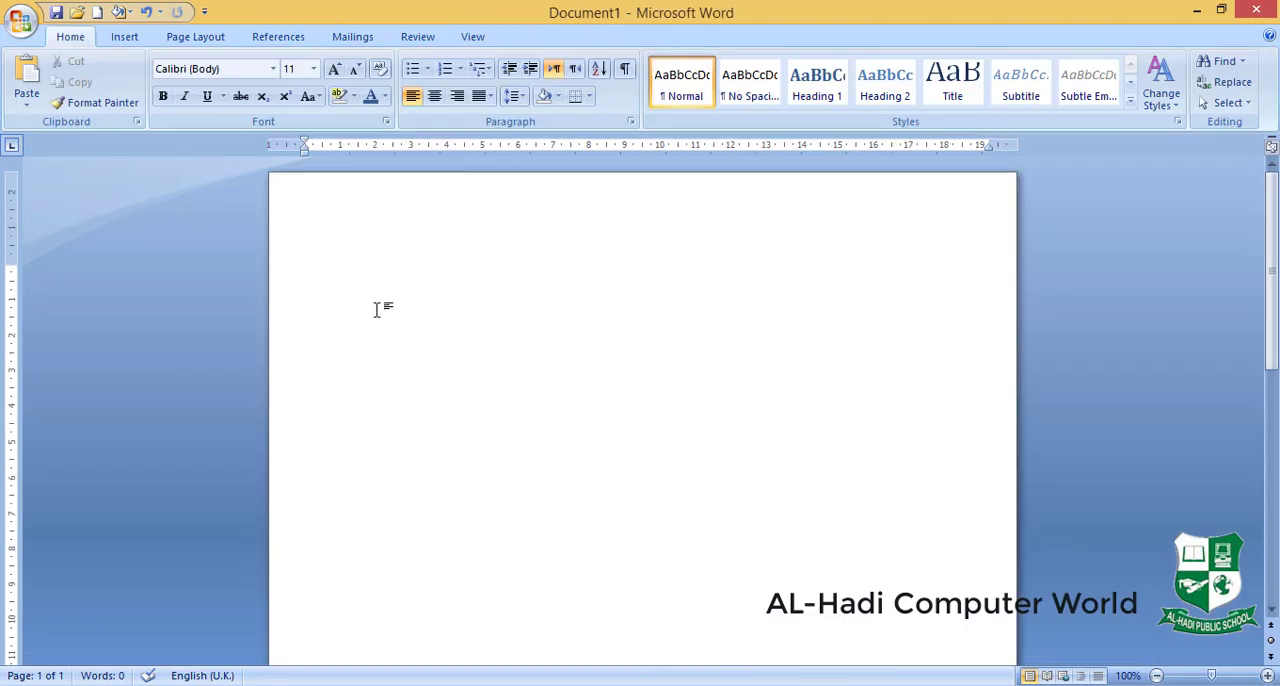
- Insert a 5x5 table into the empty document with the table size grid
{"action": "left_click", "coordinate": [124, 38]}
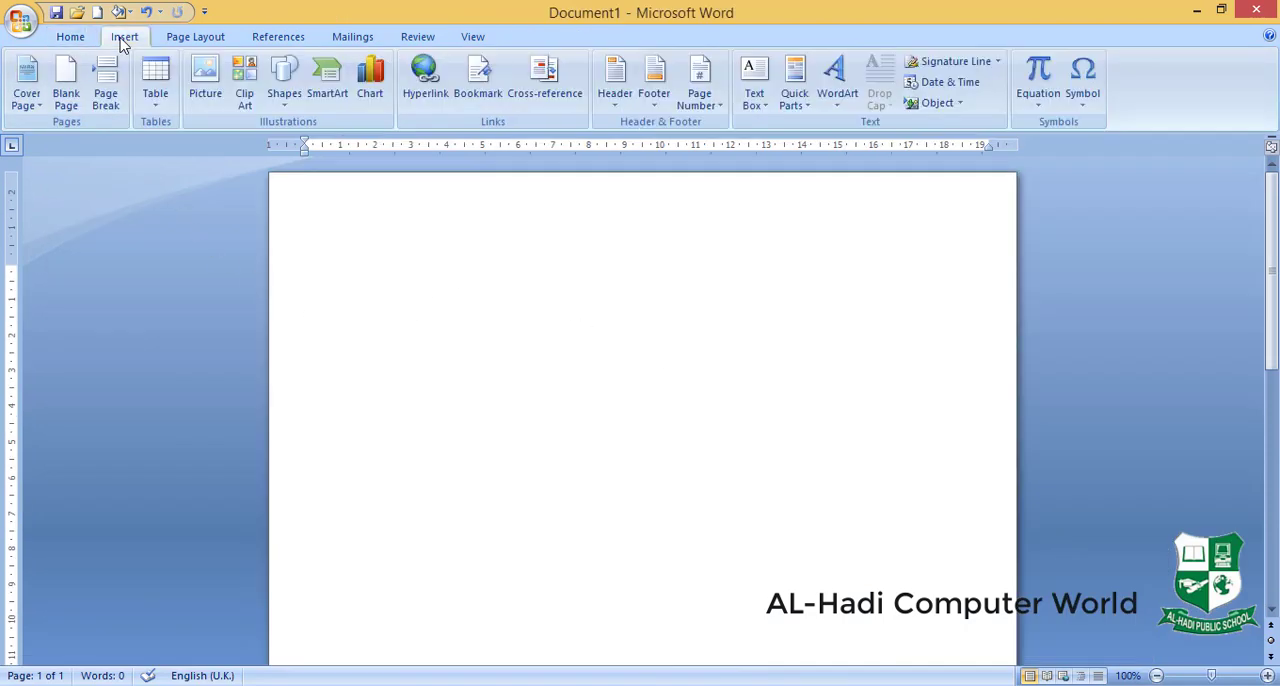
{"action": "left_click", "coordinate": [158, 105]}
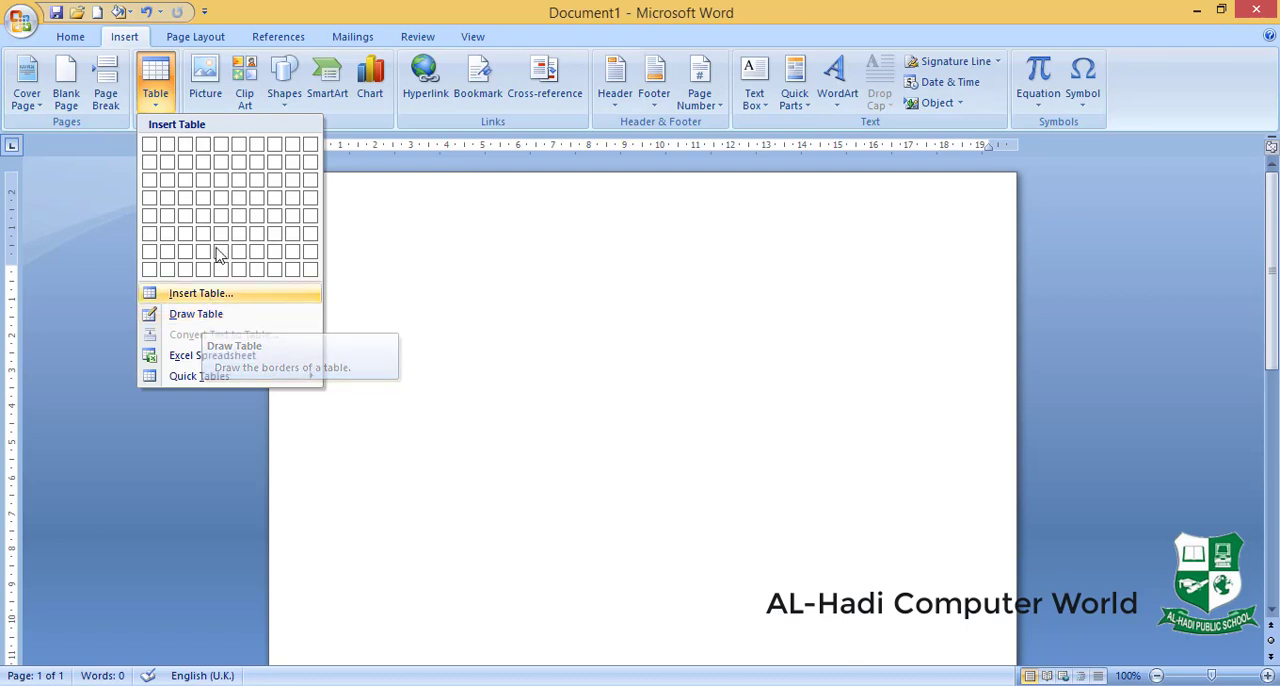
{"action": "left_click", "coordinate": [220, 216]}
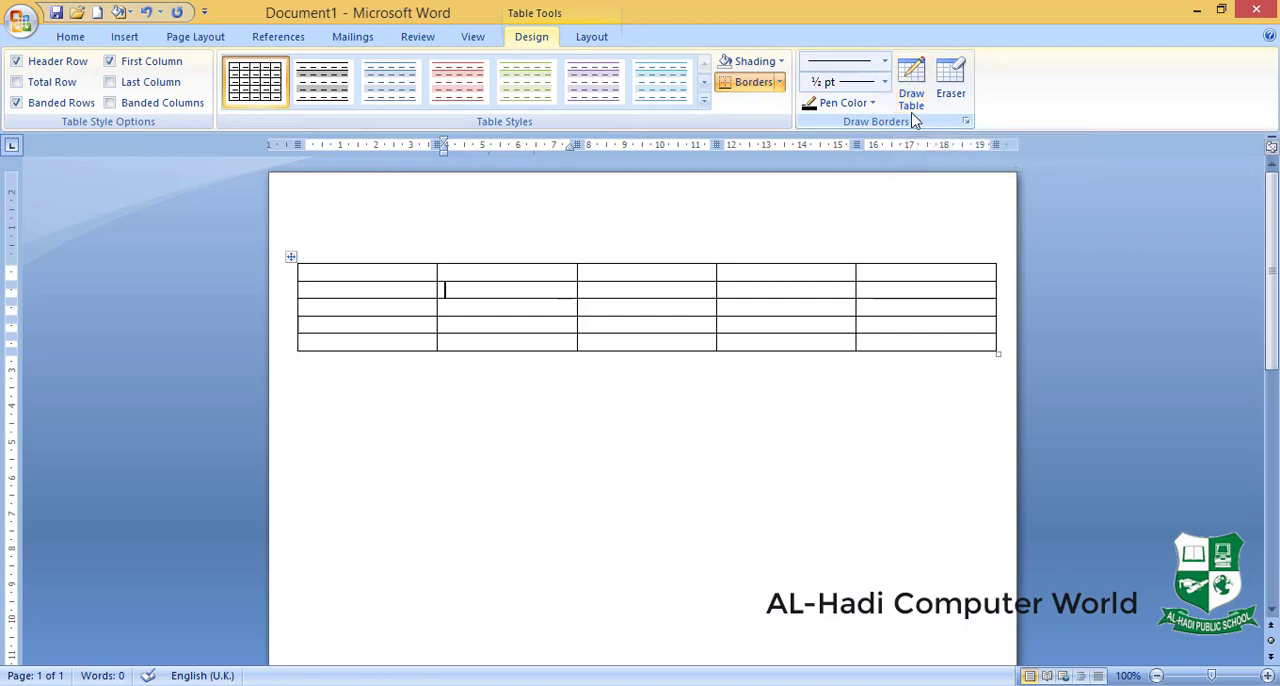
{"action": "scroll", "coordinate": [917, 107], "scroll_direction": "up", "scroll_amount": 3}
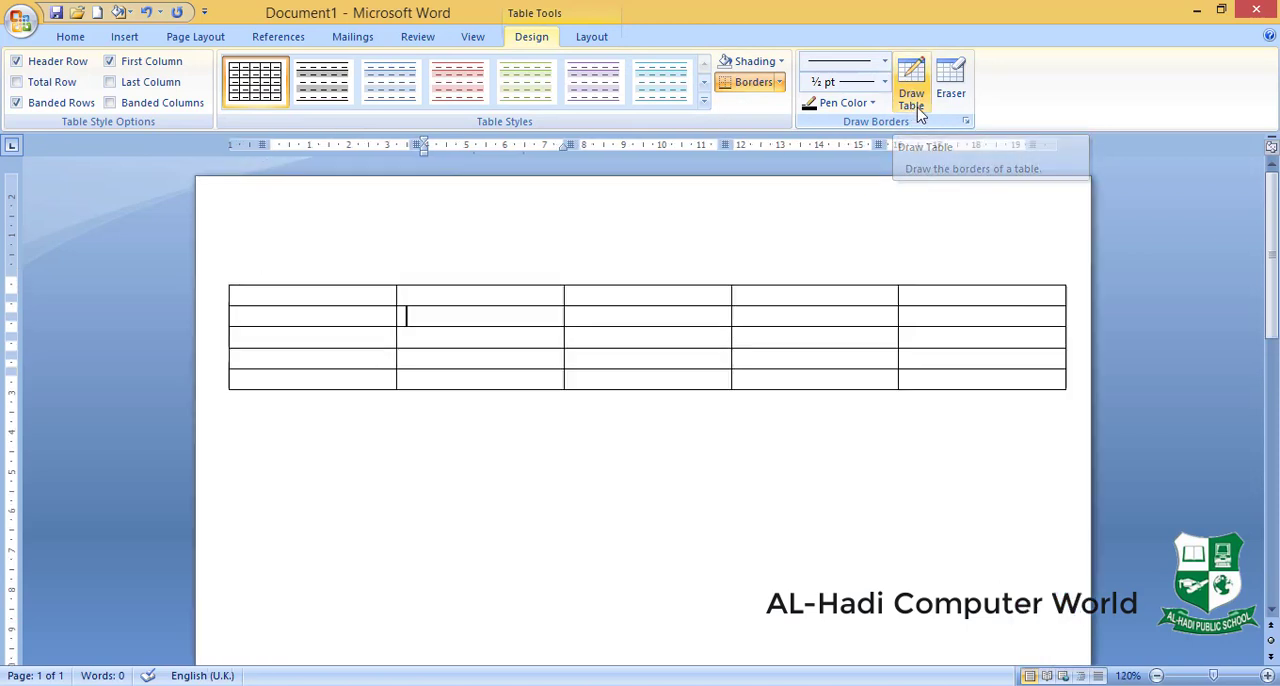
- Insert an embedded Excel spreadsheet into the empty document
{"action": "scroll", "coordinate": [917, 109], "scroll_direction": "down", "scroll_amount": 2}
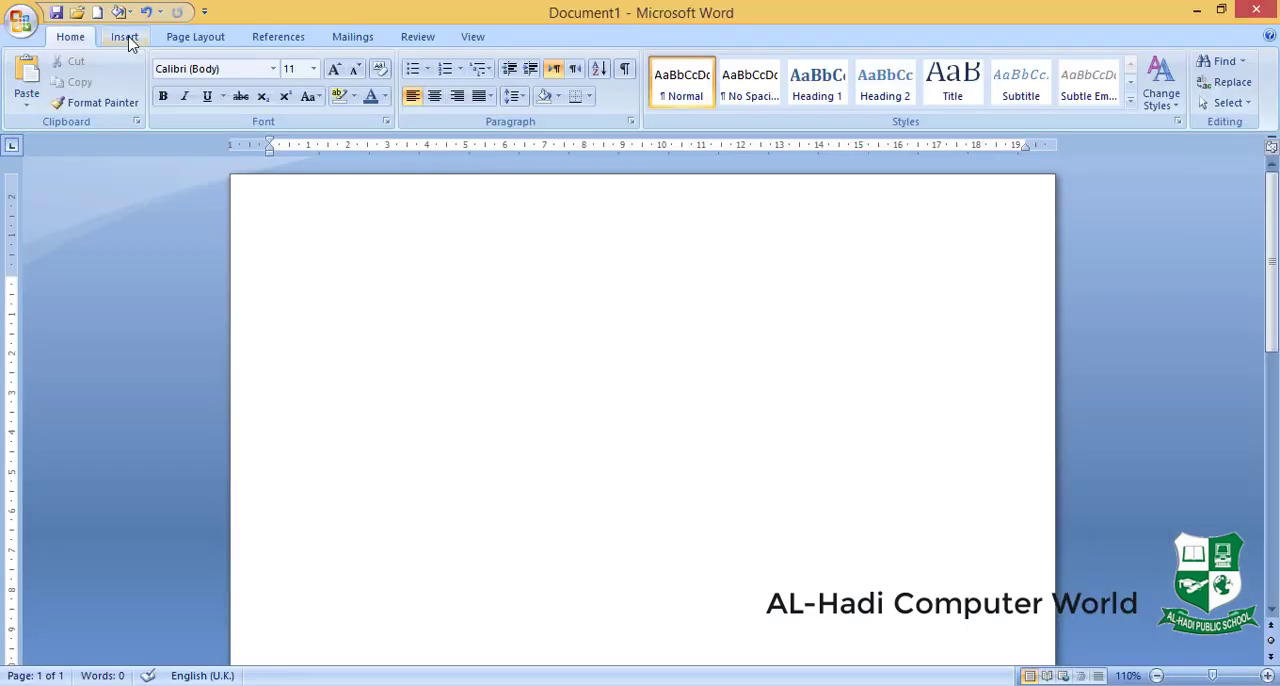
{"action": "left_click", "coordinate": [124, 37]}
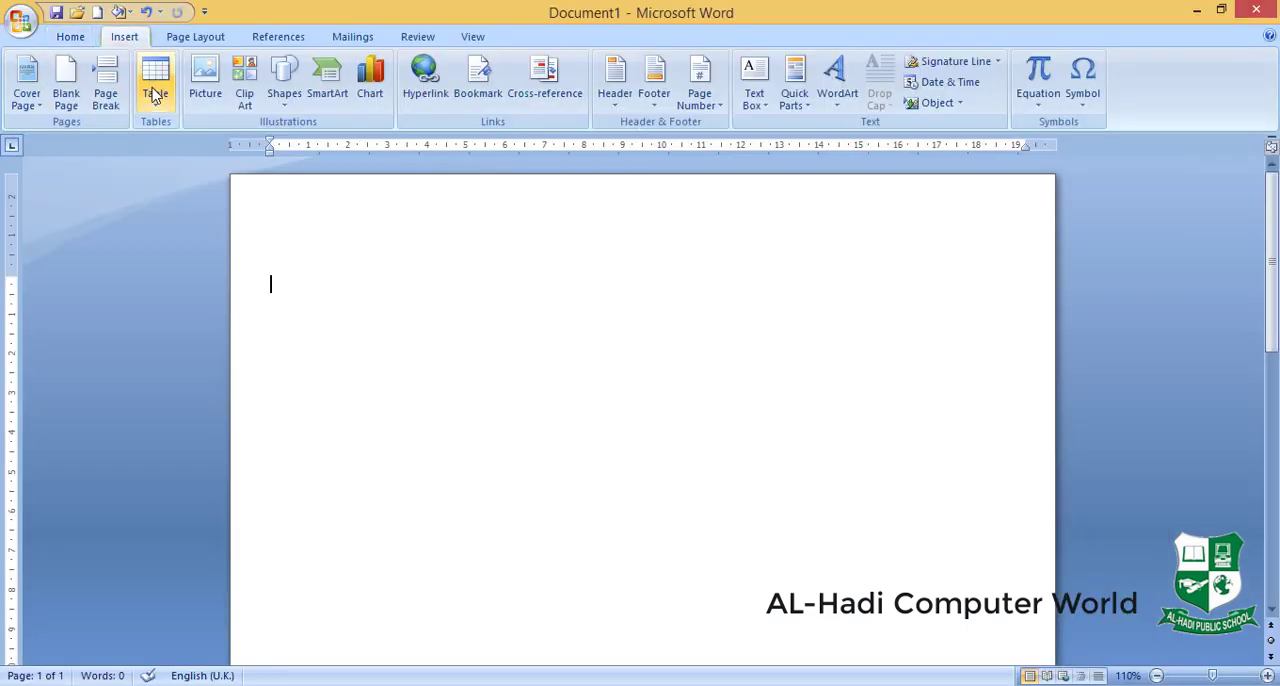
{"action": "left_click", "coordinate": [154, 85]}
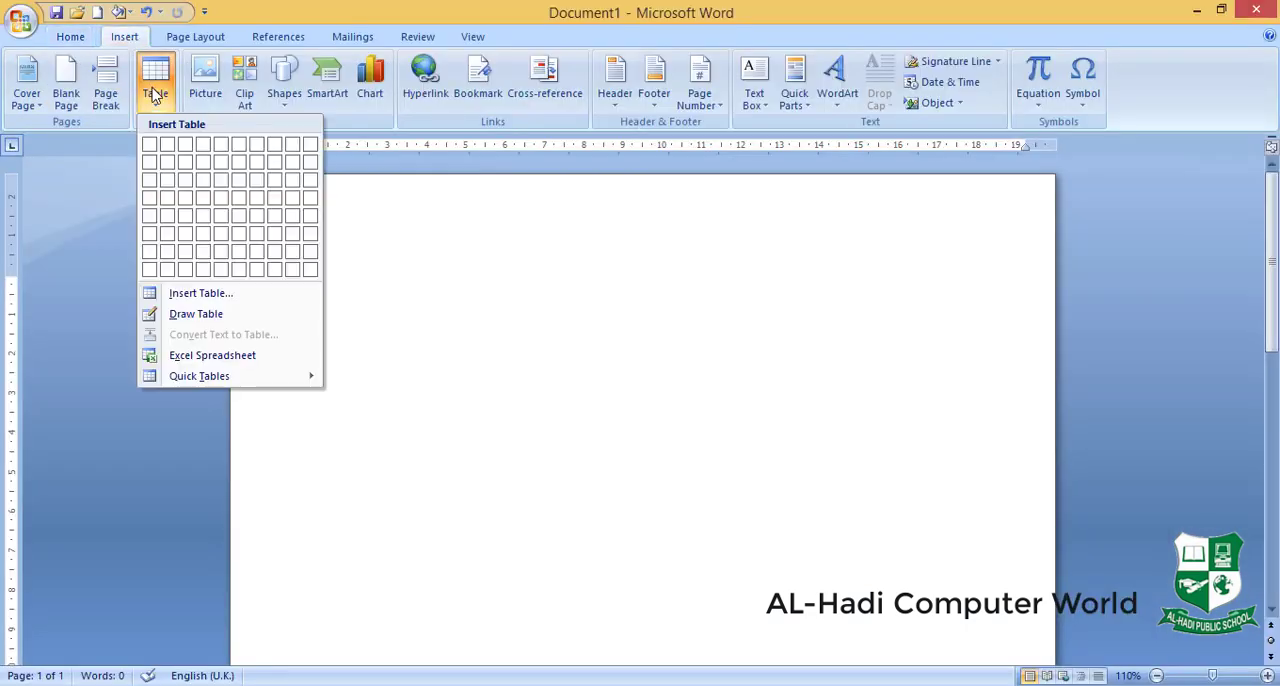
{"action": "left_click", "coordinate": [240, 360]}
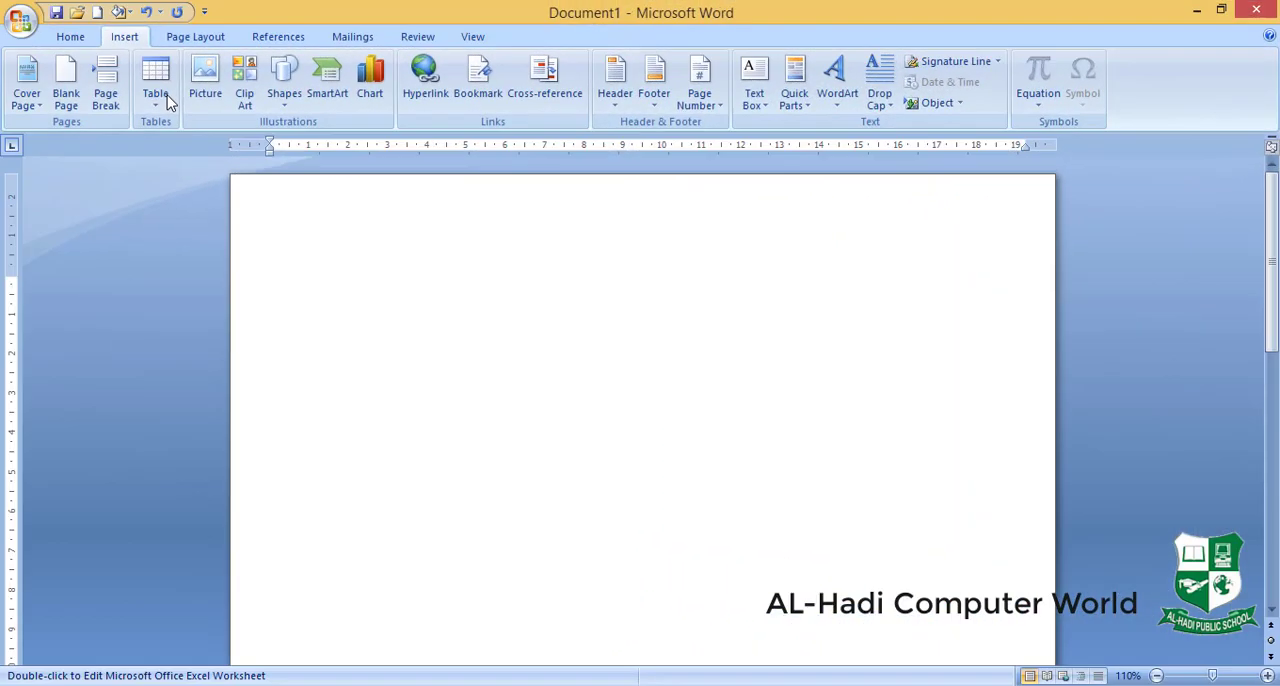
- Insert the built-in With Subheads 1 quick table into the empty document
{"action": "left_click", "coordinate": [160, 95]}
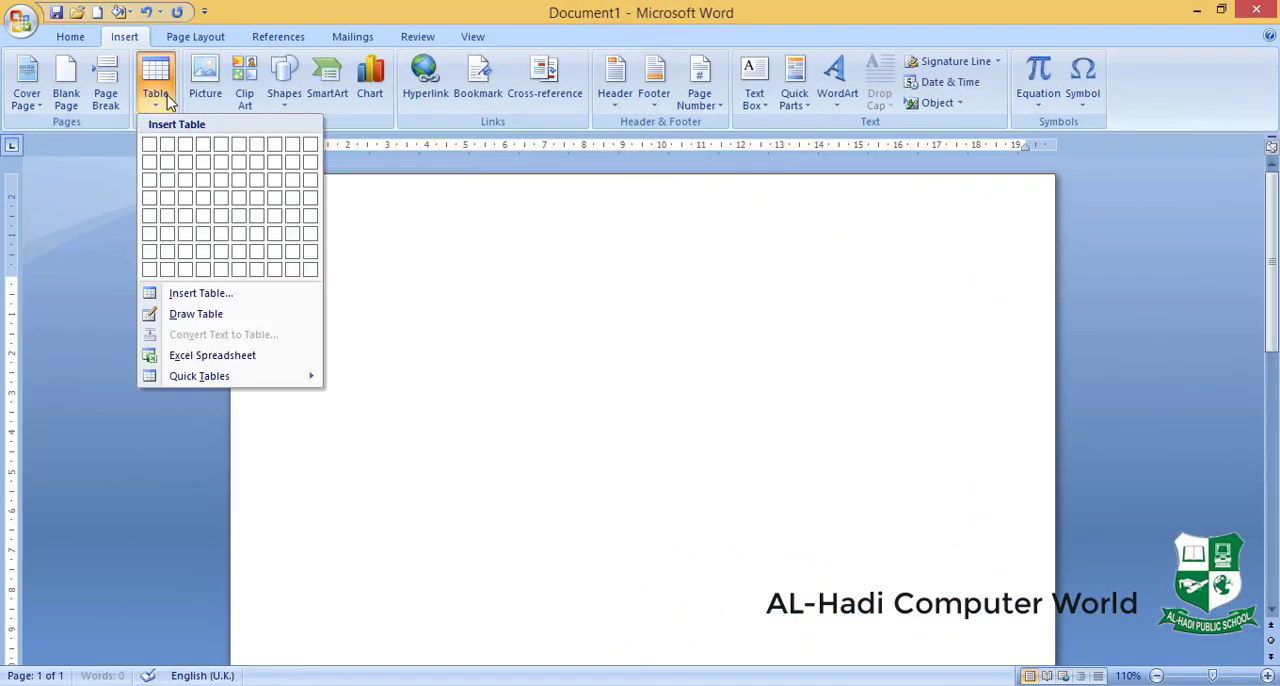
{"action": "mouse_move", "coordinate": [240, 380]}
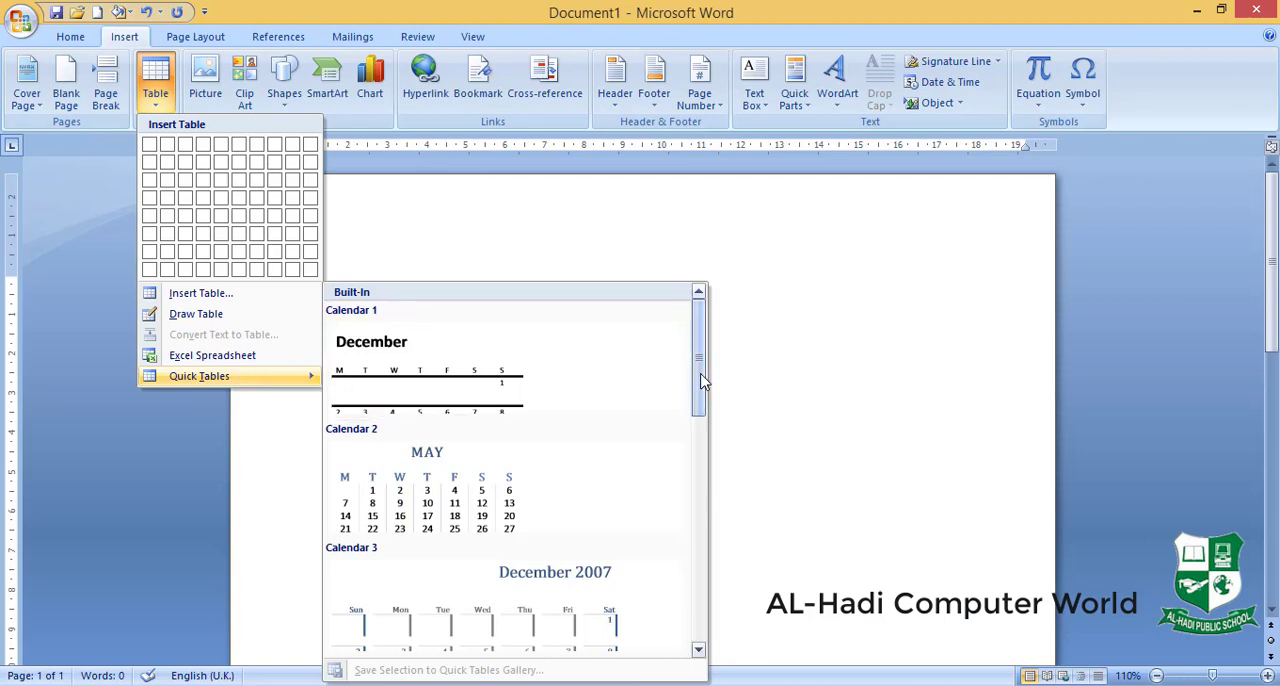
{"action": "left_click_drag", "start_coordinate": [701, 380], "coordinate": [700, 528]}
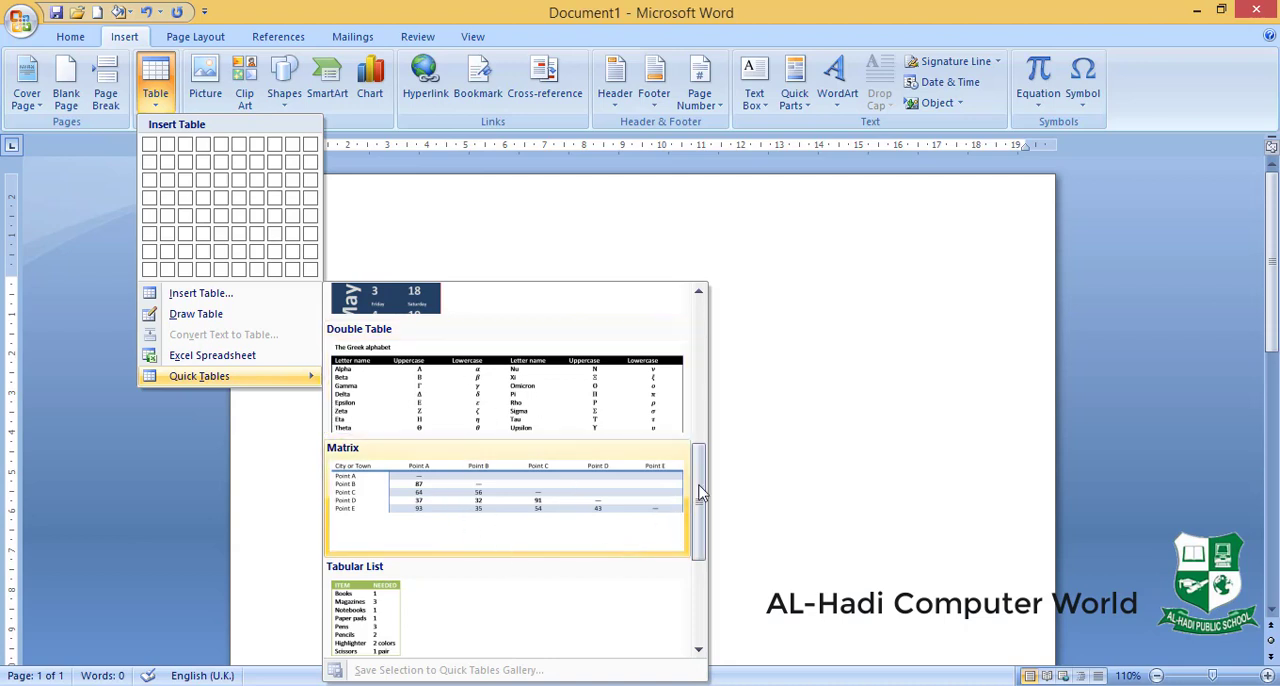
{"action": "left_click_drag", "start_coordinate": [699, 490], "coordinate": [703, 600]}
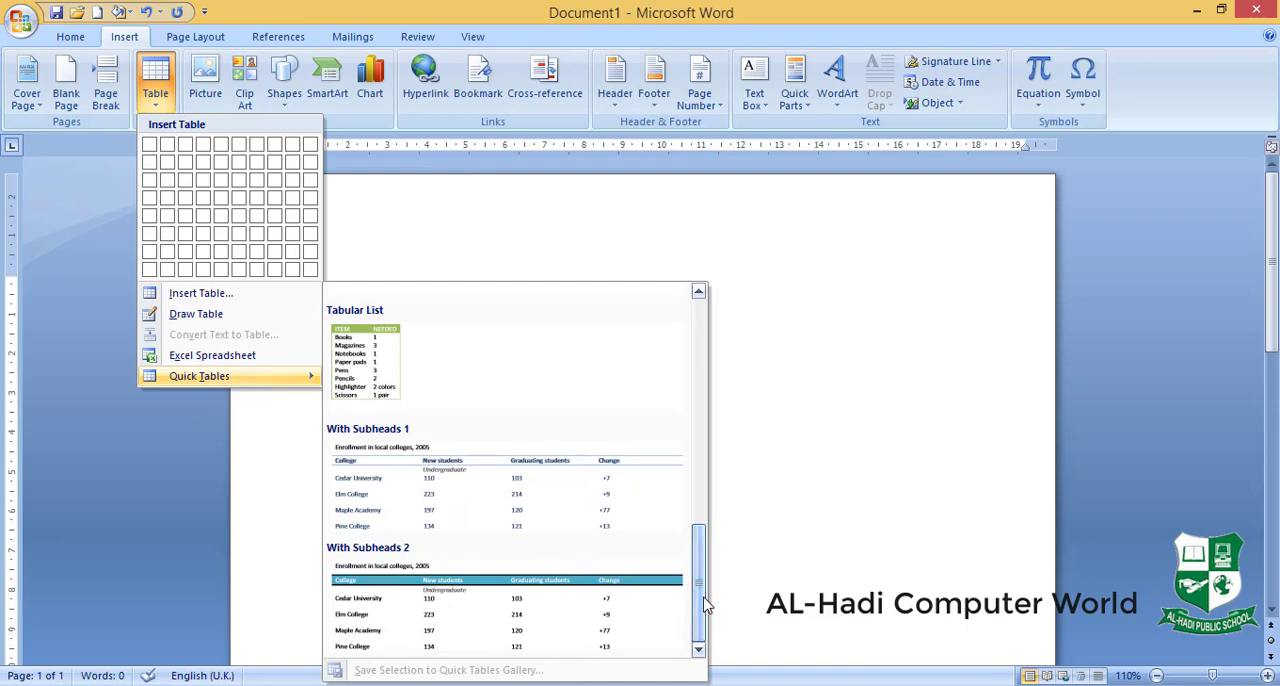
{"action": "left_click", "coordinate": [450, 503]}
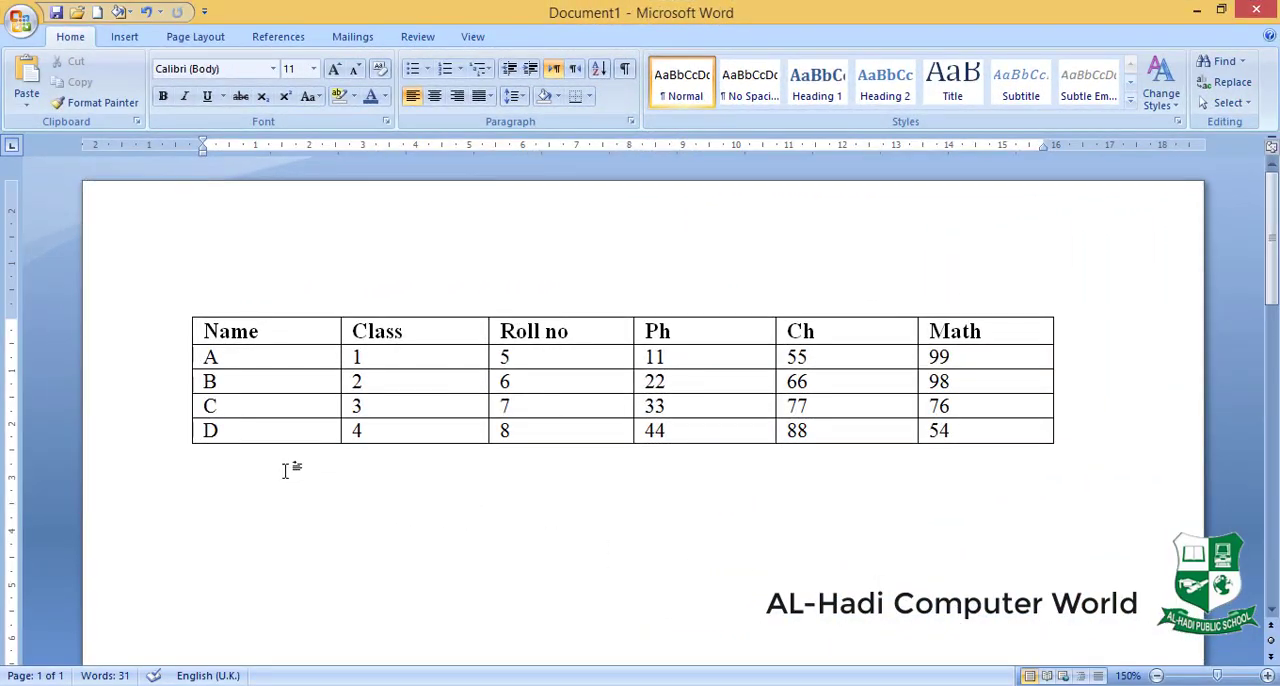
- Apply the built-in table style with red borders and a solid red header row to the student marks table
{"action": "left_click", "coordinate": [267, 381]}
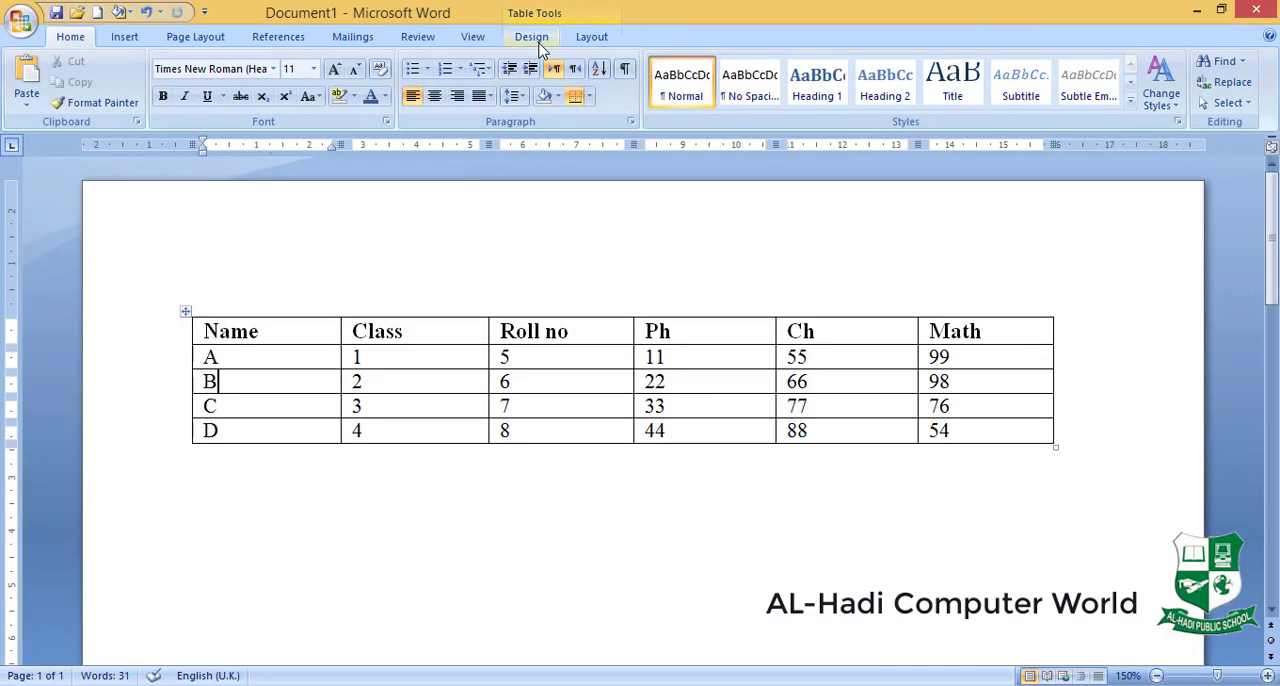
{"action": "key", "text": "Tab"}
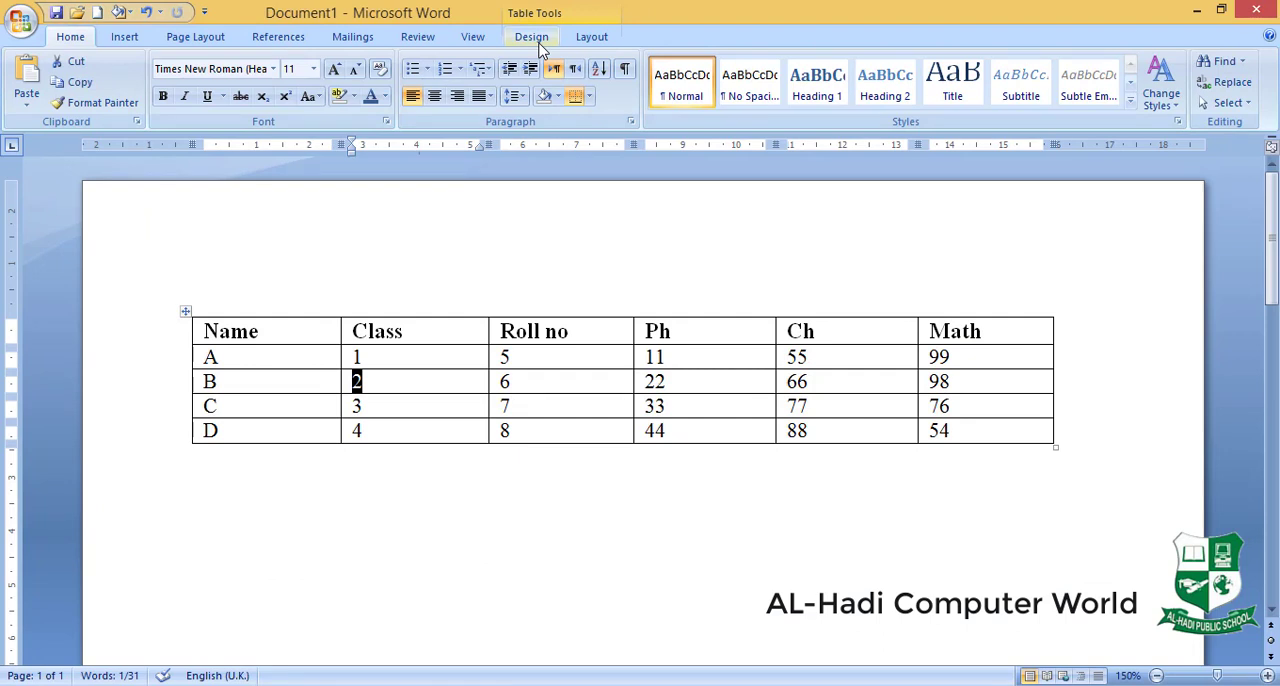
{"action": "left_click", "coordinate": [520, 38]}
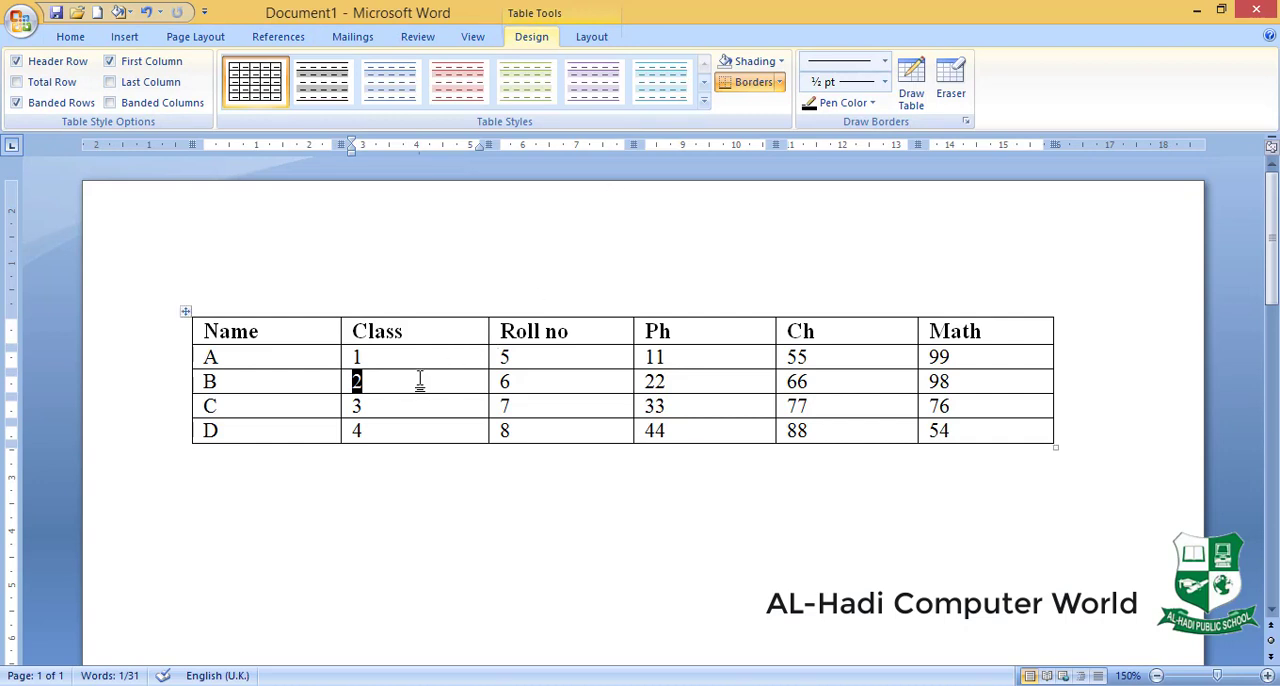
{"action": "left_click", "coordinate": [360, 380]}
{"action": "left_click", "coordinate": [298, 378]}
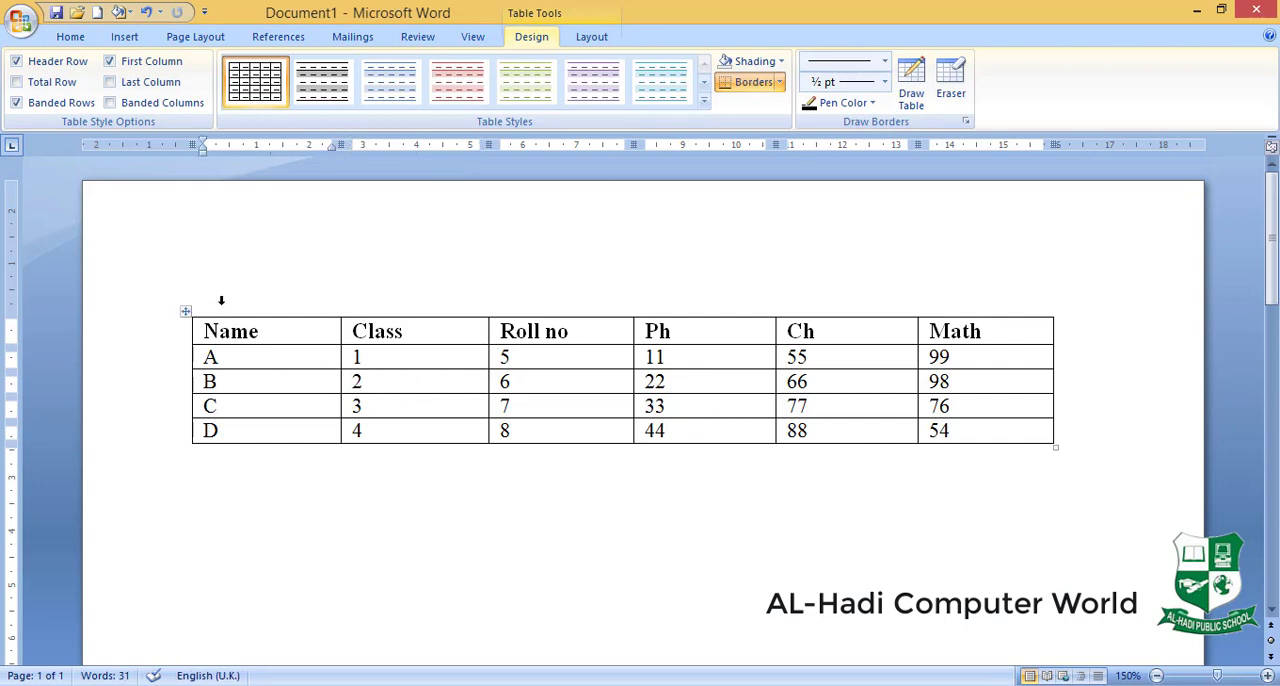
{"action": "left_click", "coordinate": [705, 104]}
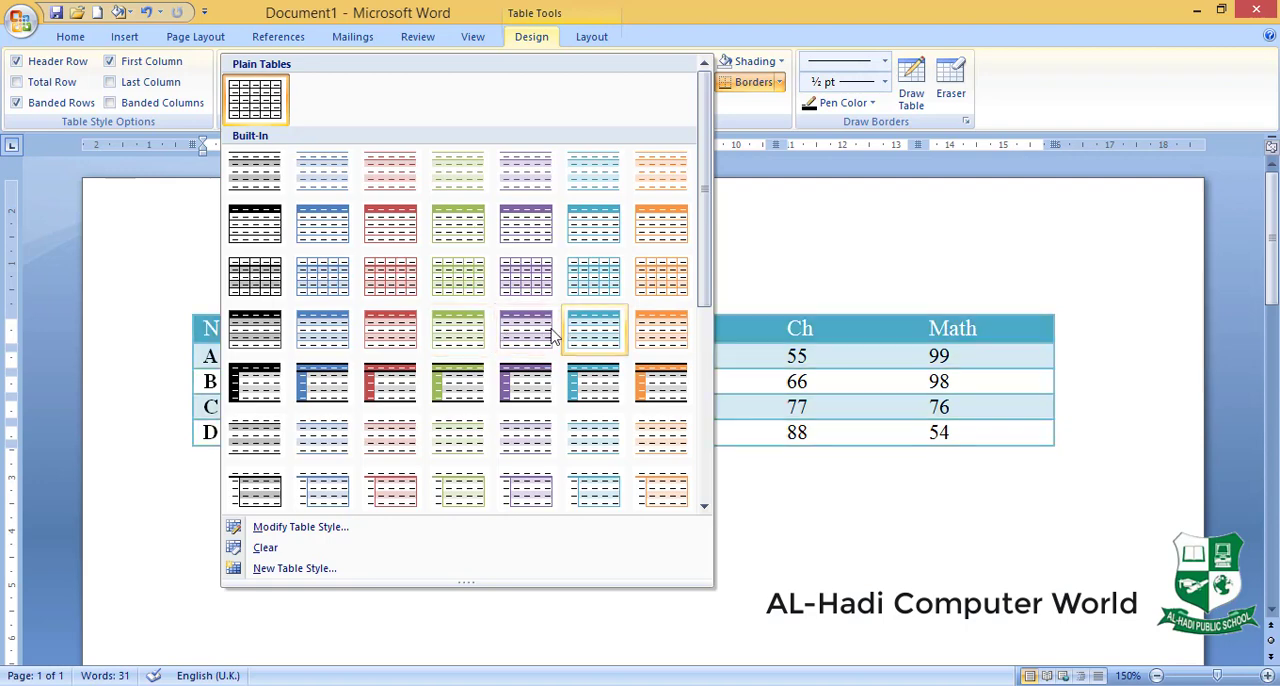
{"action": "left_click", "coordinate": [405, 245]}
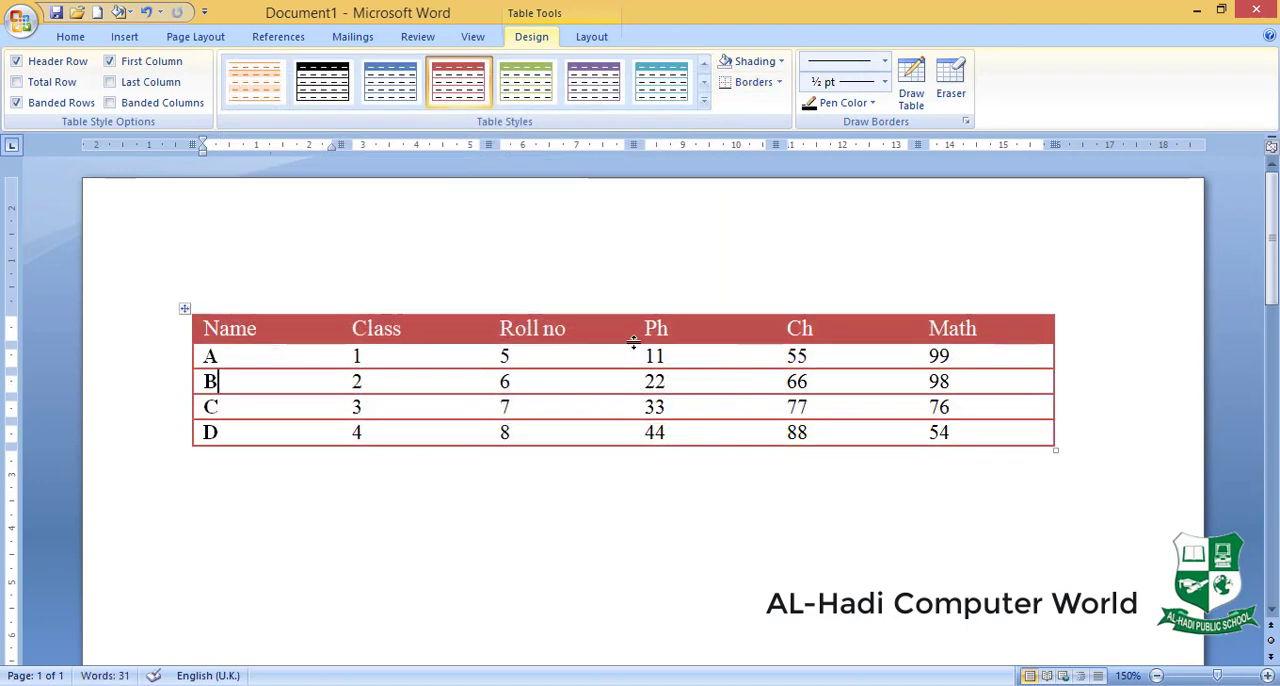
- Try the purple header style on the marks table and restore the plain grid style
{"action": "left_click", "coordinate": [703, 100]}
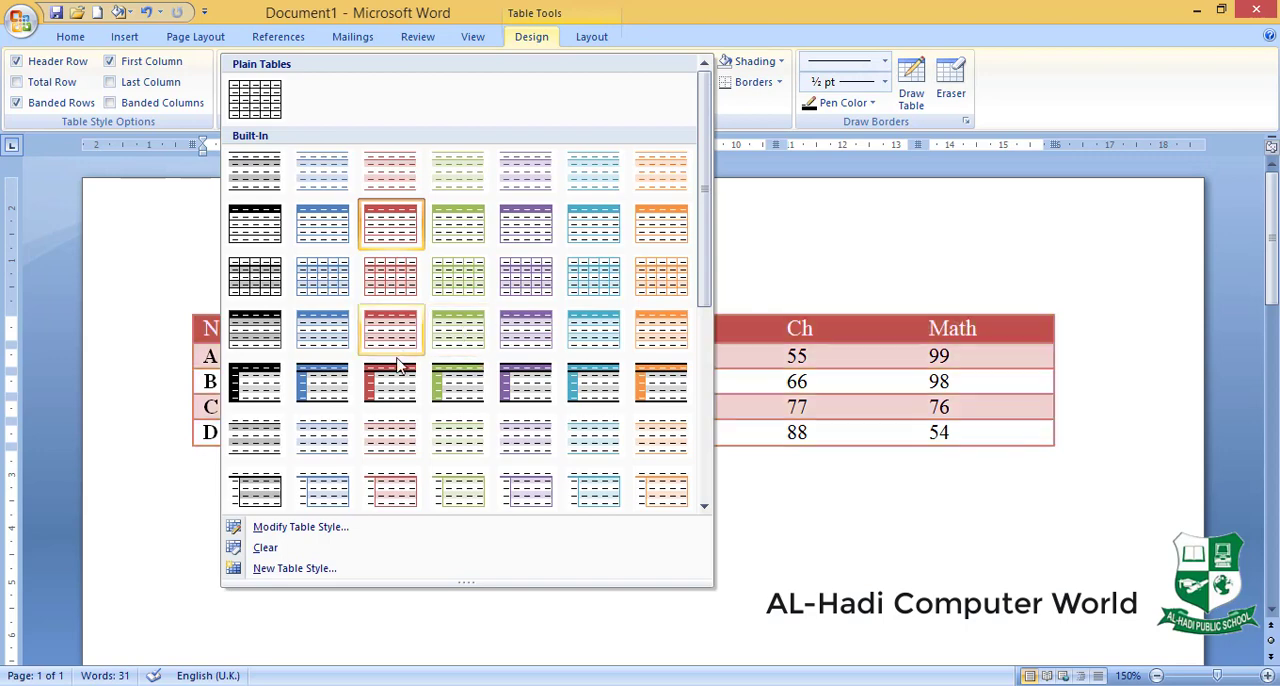
{"action": "left_click", "coordinate": [521, 230]}
{"action": "left_click", "coordinate": [700, 108]}
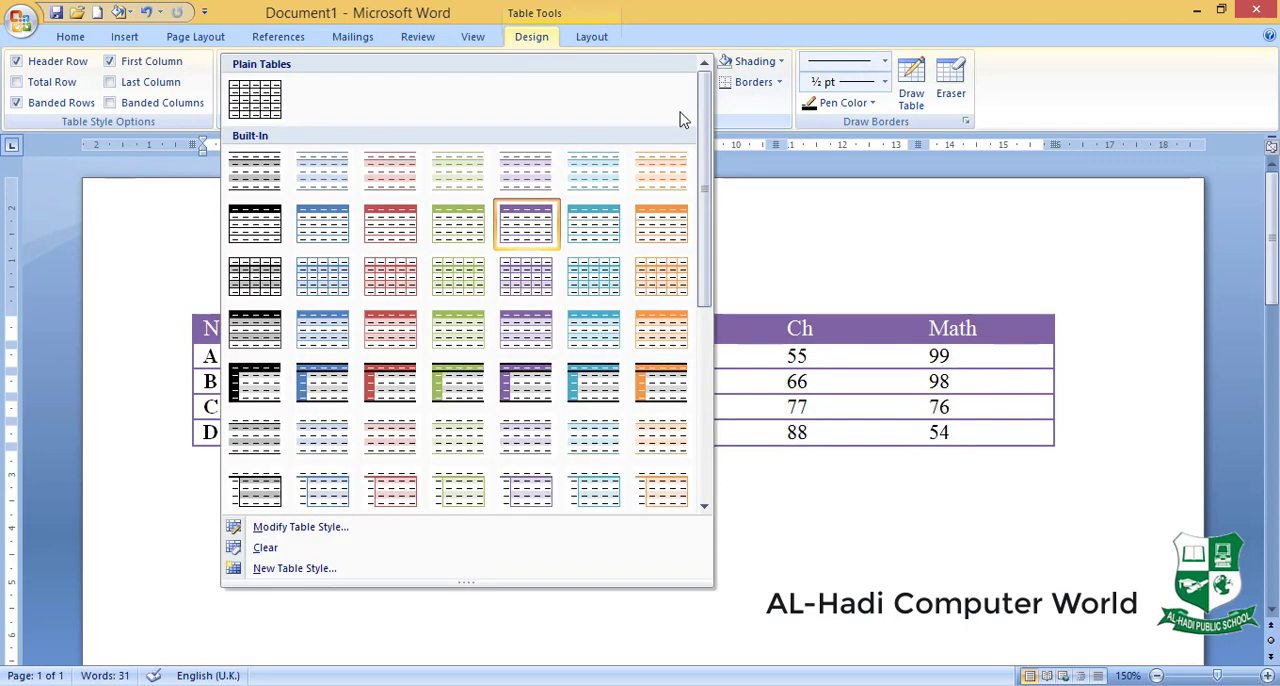
{"action": "left_click", "coordinate": [255, 98]}
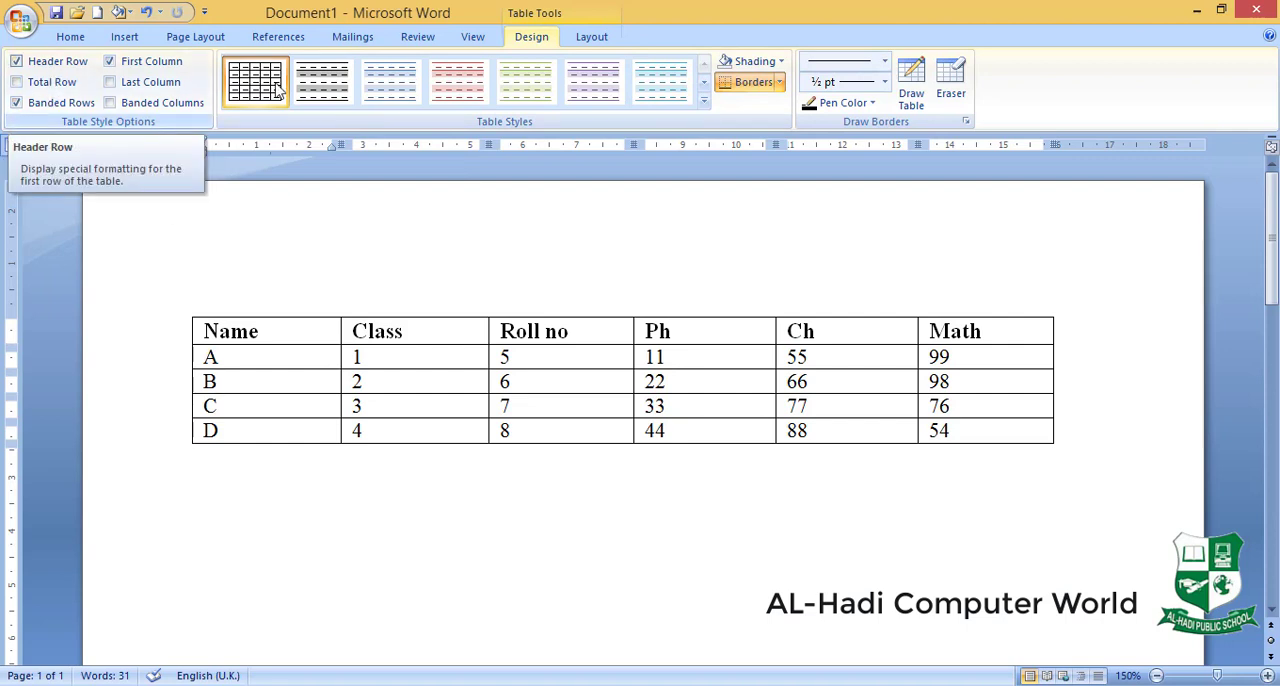
- Apply the solid red header style to the marks table and turn off its header row formatting
{"action": "left_click", "coordinate": [703, 100]}
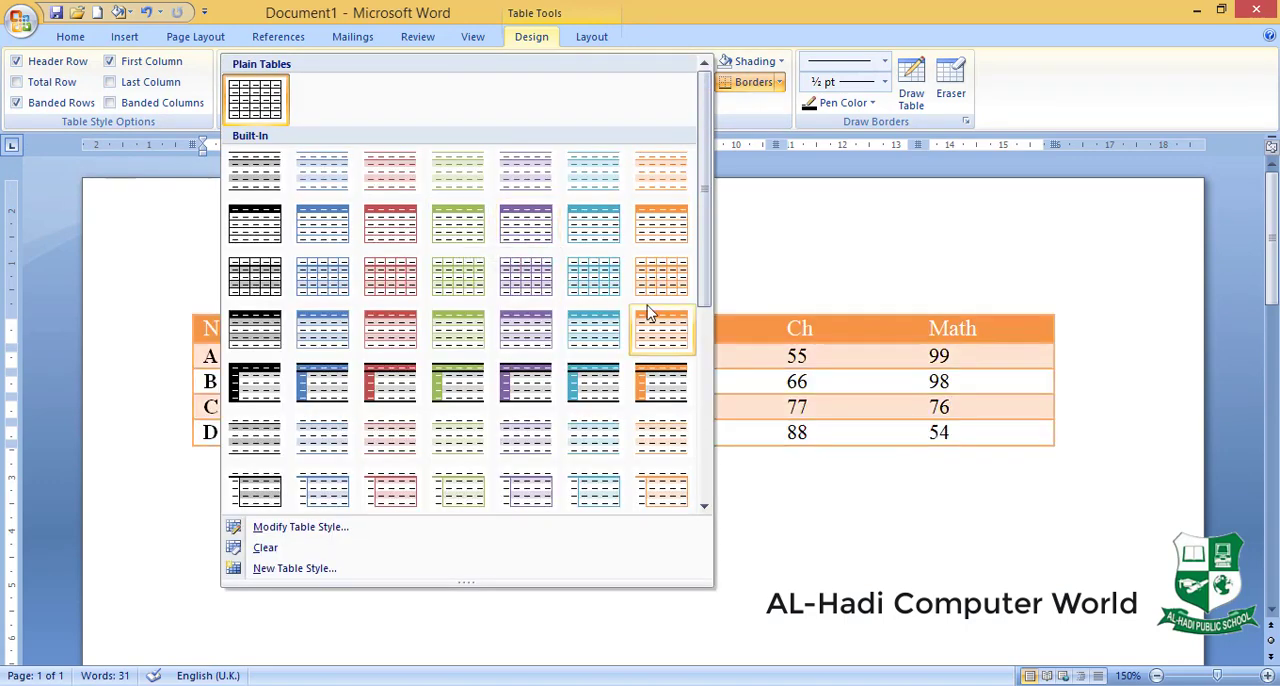
{"action": "left_click", "coordinate": [407, 234]}
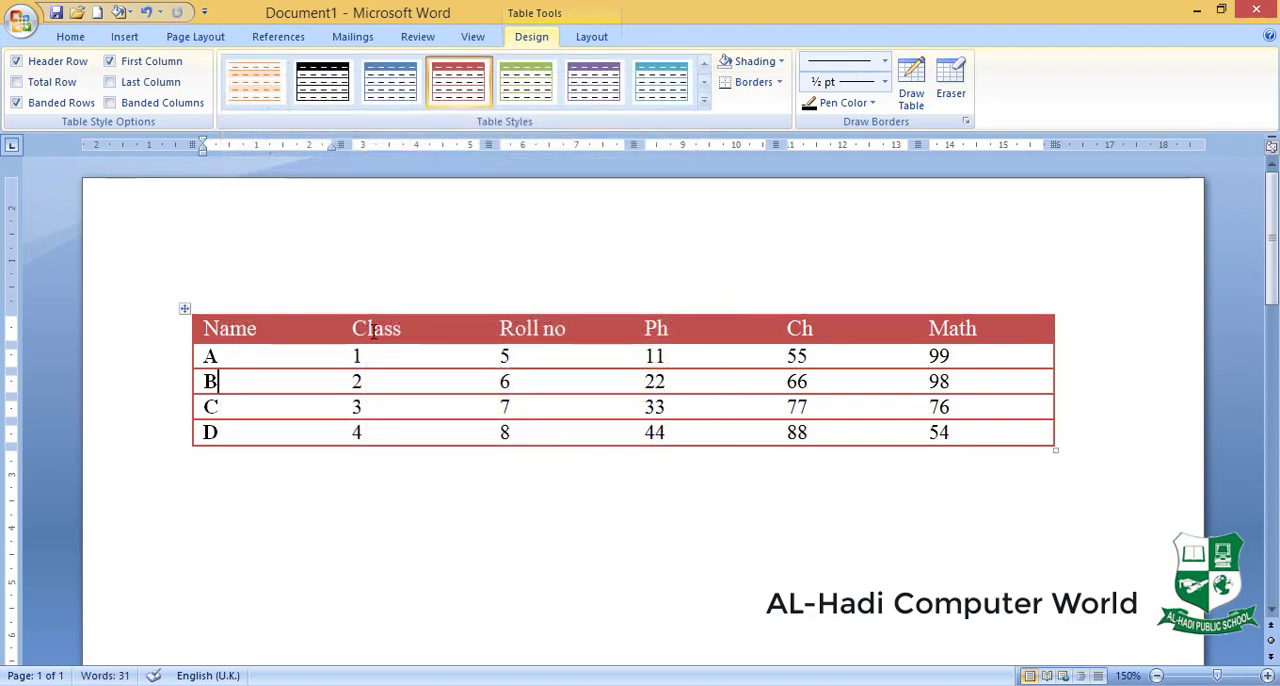
{"action": "left_click", "coordinate": [17, 62]}
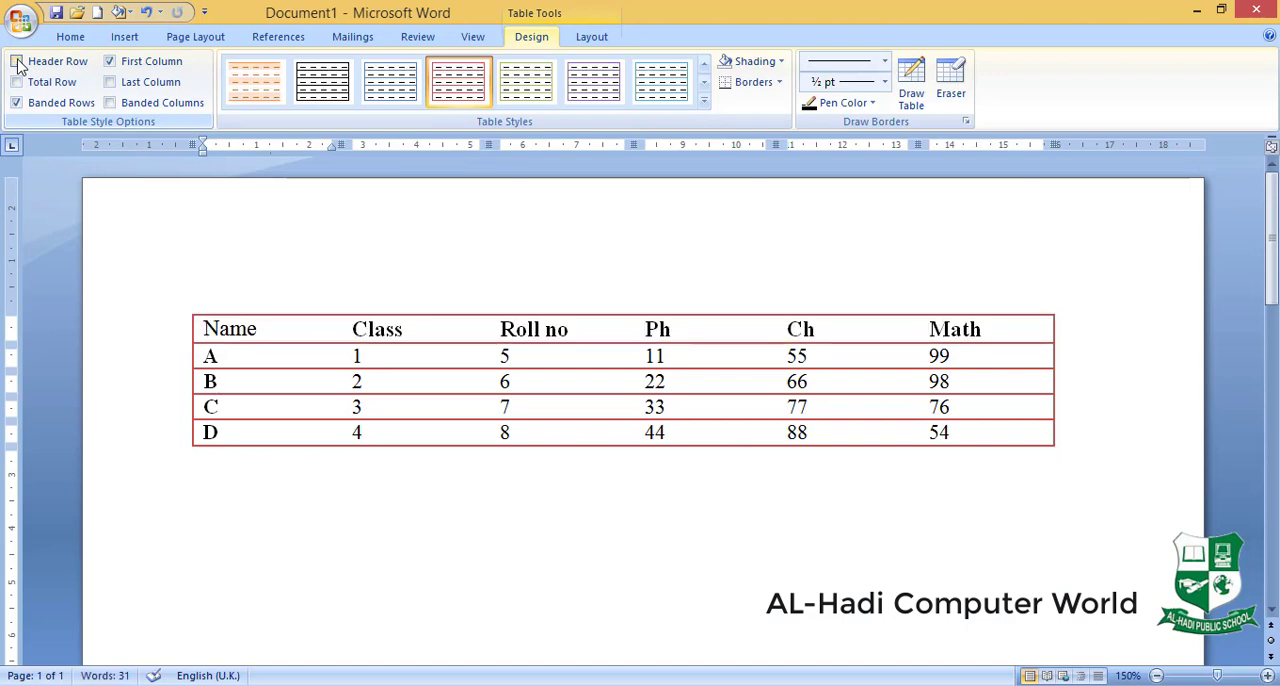
- Browse the built-in styles for the marks table with its header row formatting off
{"action": "left_click", "coordinate": [705, 106]}
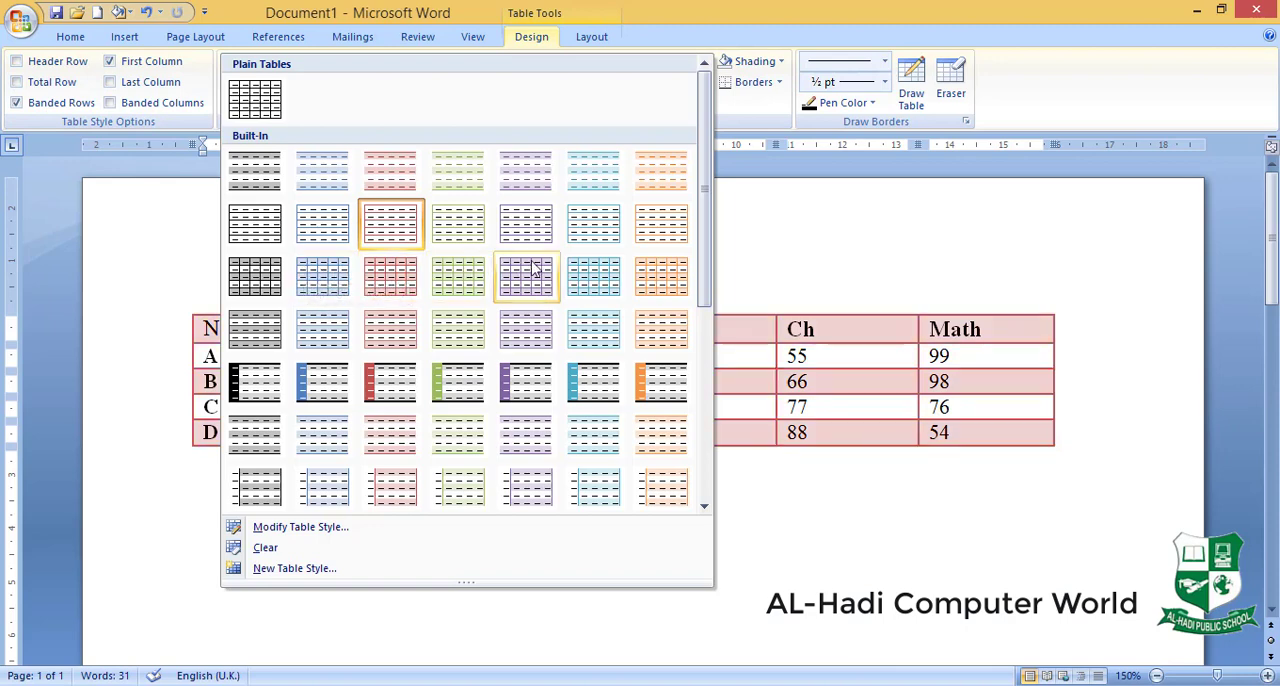
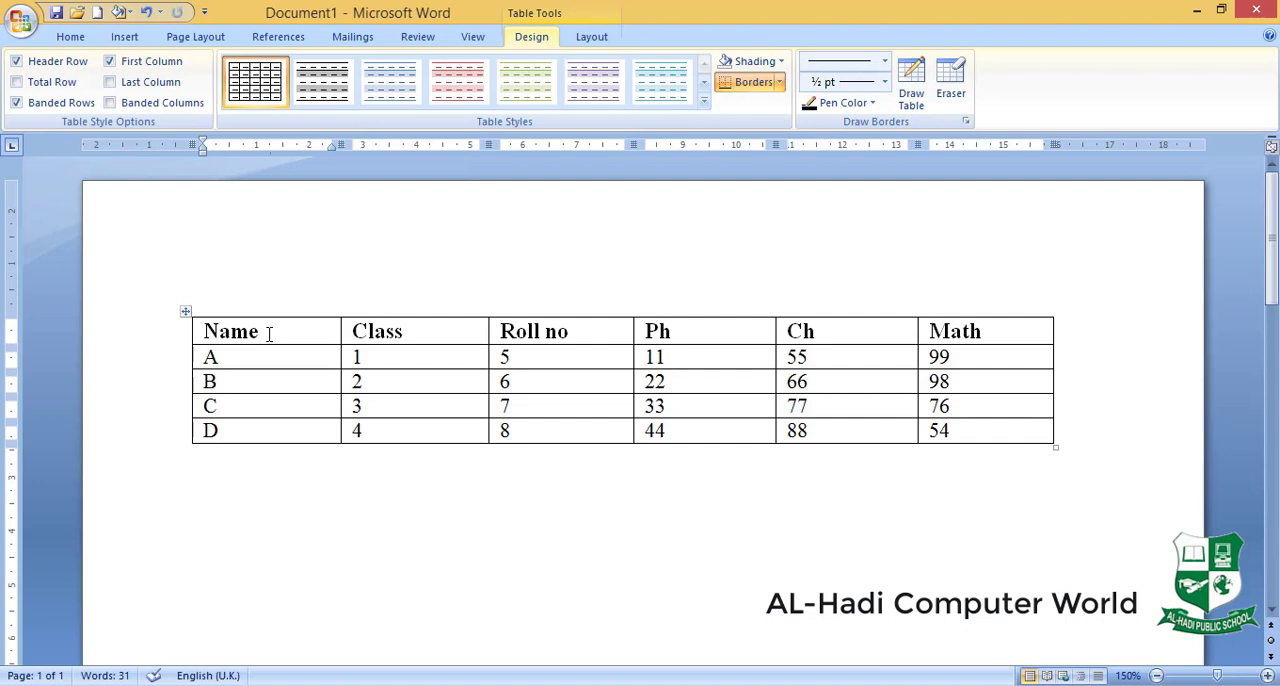
- Shade the header row of the marks table dark orange
{"action": "left_click_drag", "start_coordinate": [314, 333], "coordinate": [370, 333]}
{"action": "left_click_drag", "start_coordinate": [470, 333], "coordinate": [970, 342]}
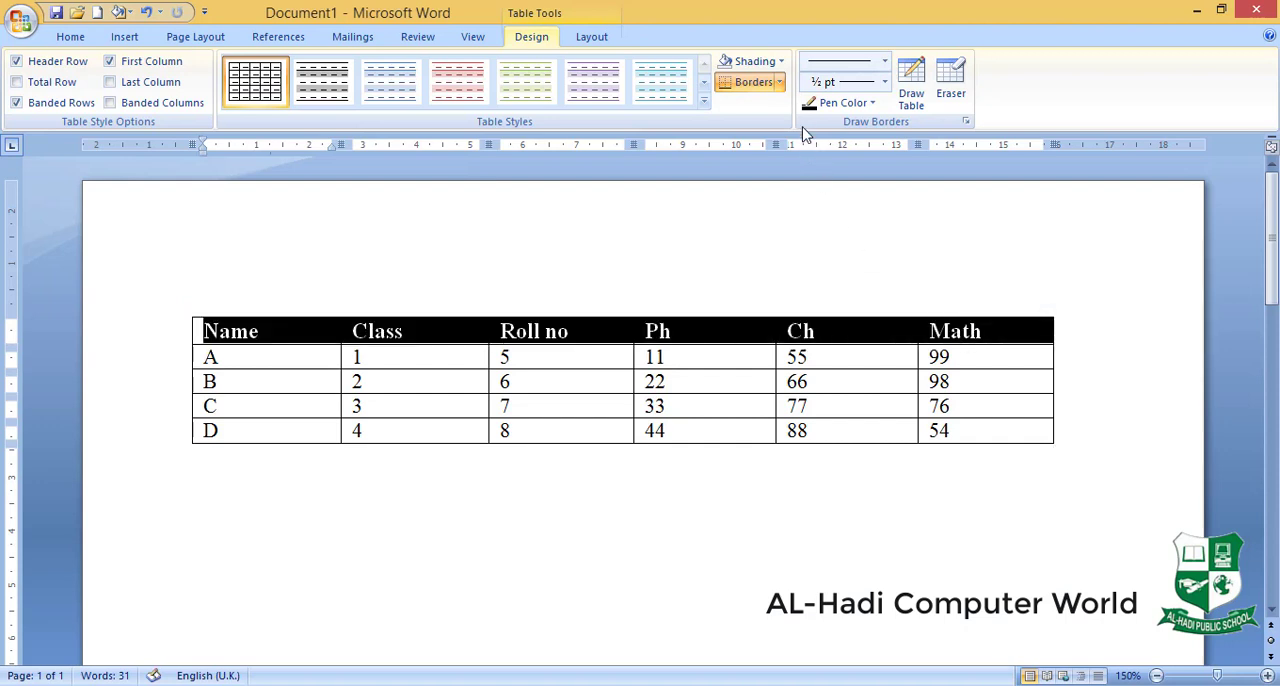
{"action": "left_click", "coordinate": [780, 61]}
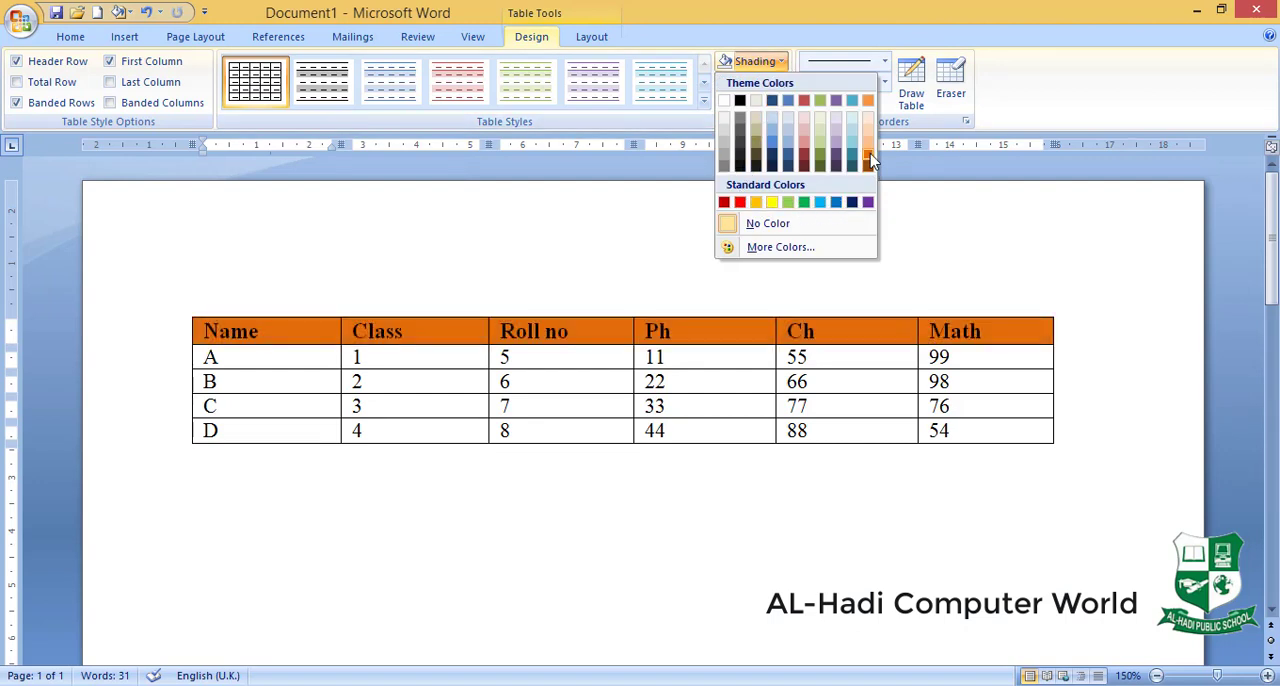
{"action": "left_click", "coordinate": [868, 160]}
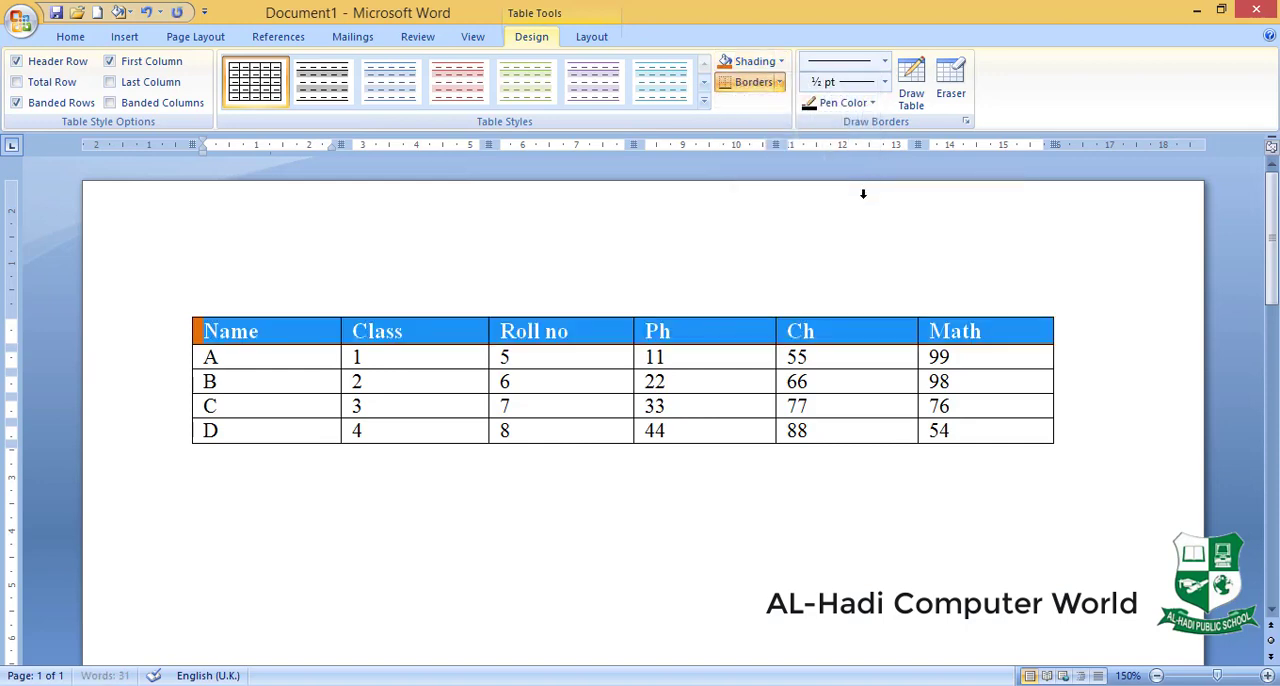
- Shade the Class cell of student B black
{"action": "left_click", "coordinate": [529, 386]}
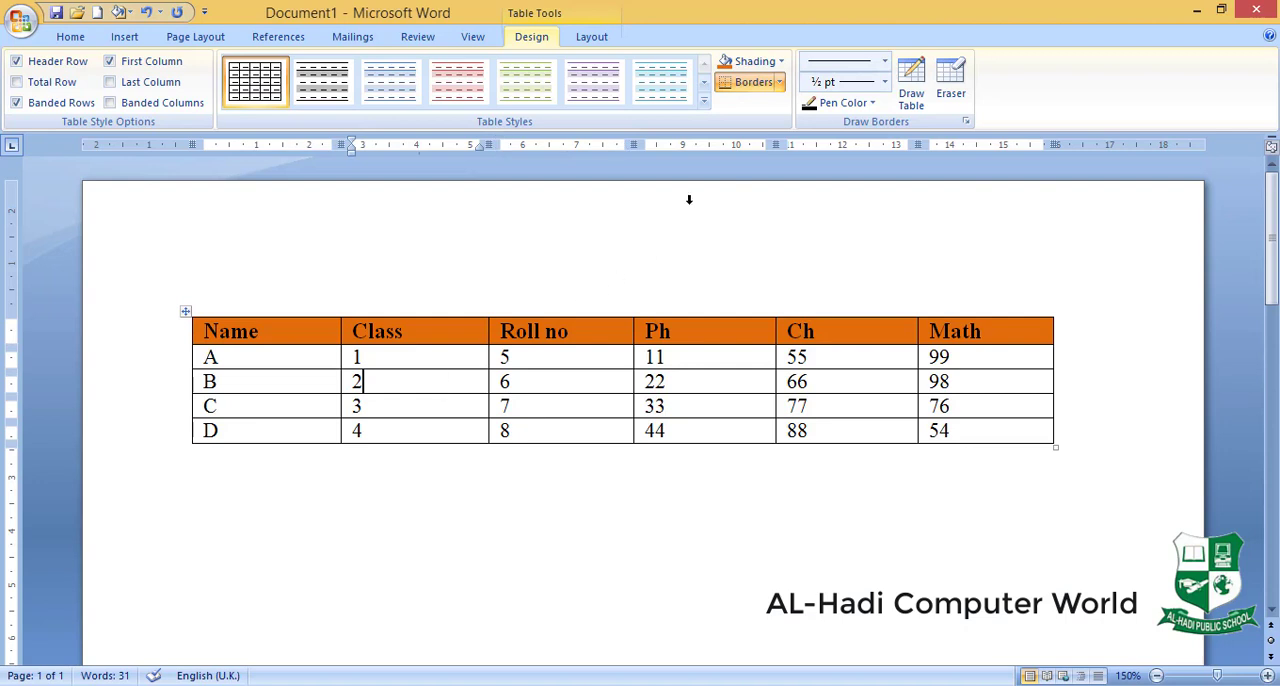
{"action": "left_click", "coordinate": [781, 61]}
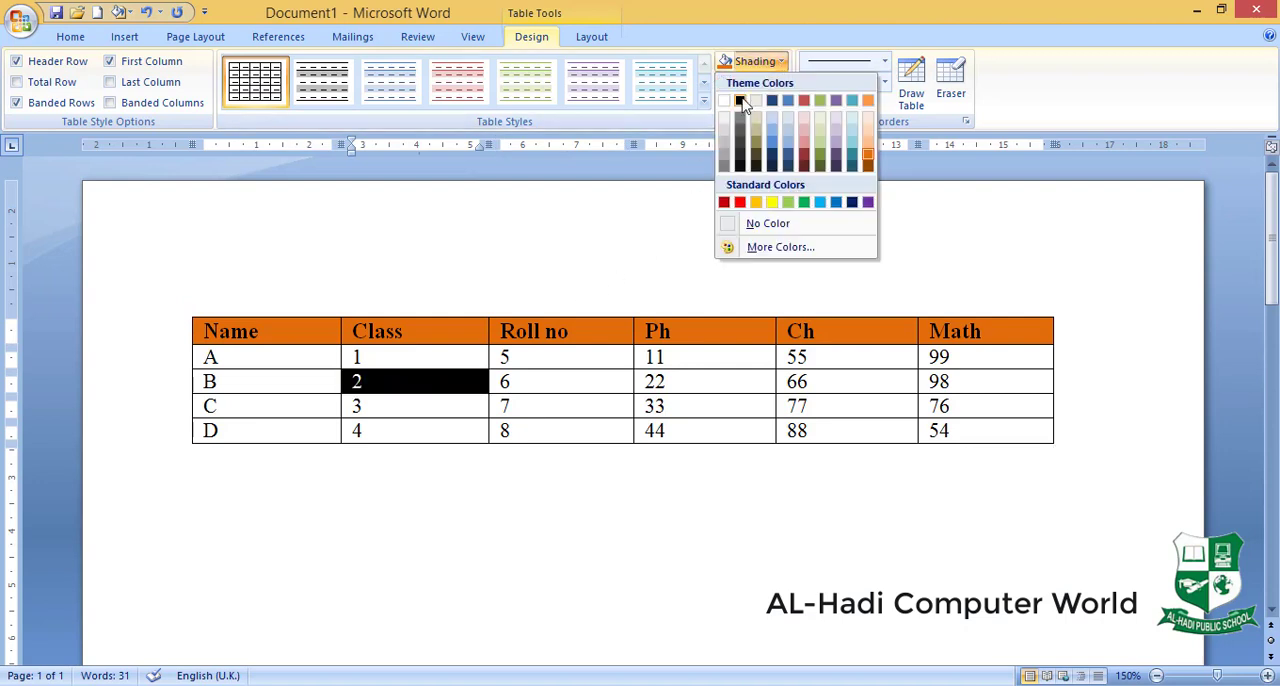
{"action": "left_click", "coordinate": [740, 102]}
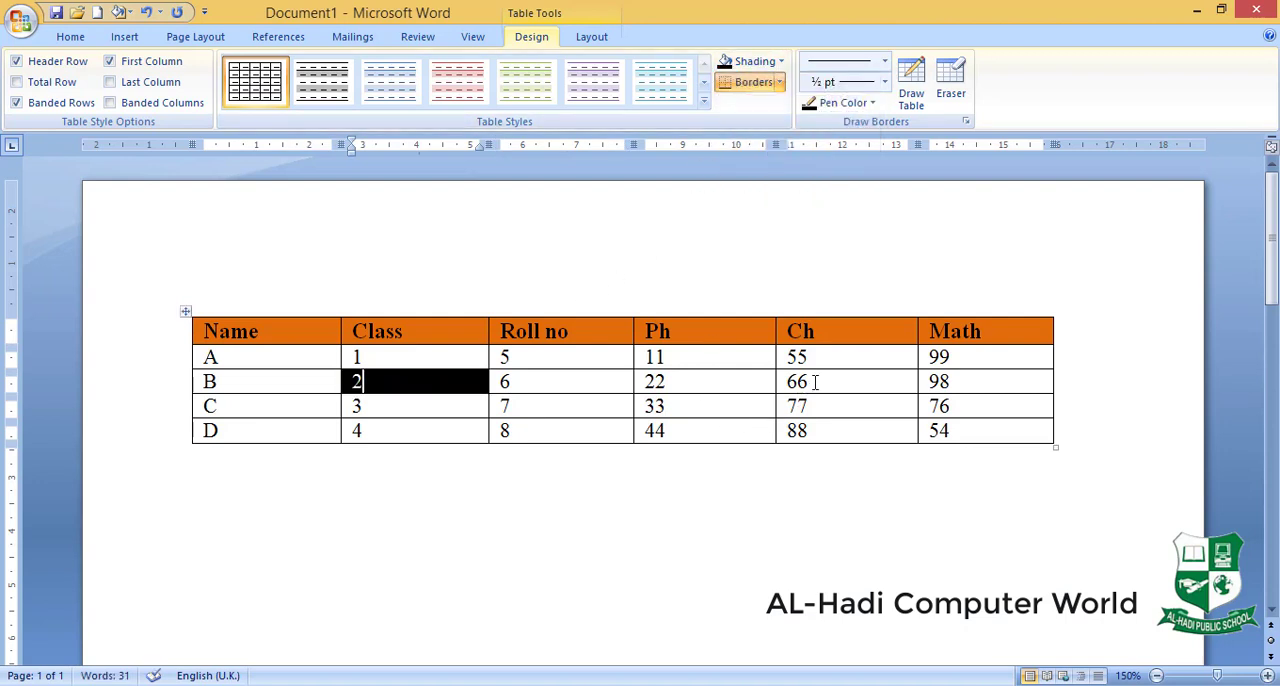
- Shade the four marks cells below the Ch heading with the standard green color
{"action": "left_click_drag", "start_coordinate": [845, 358], "coordinate": [845, 432]}
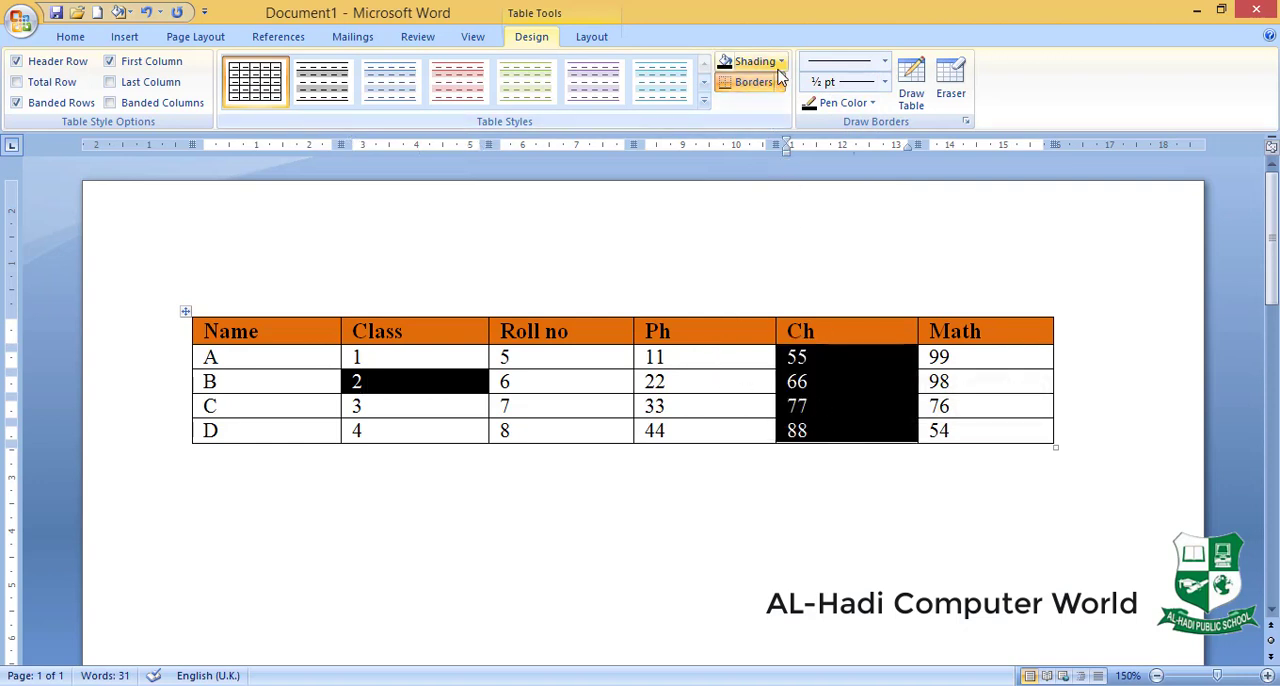
{"action": "left_click", "coordinate": [782, 63]}
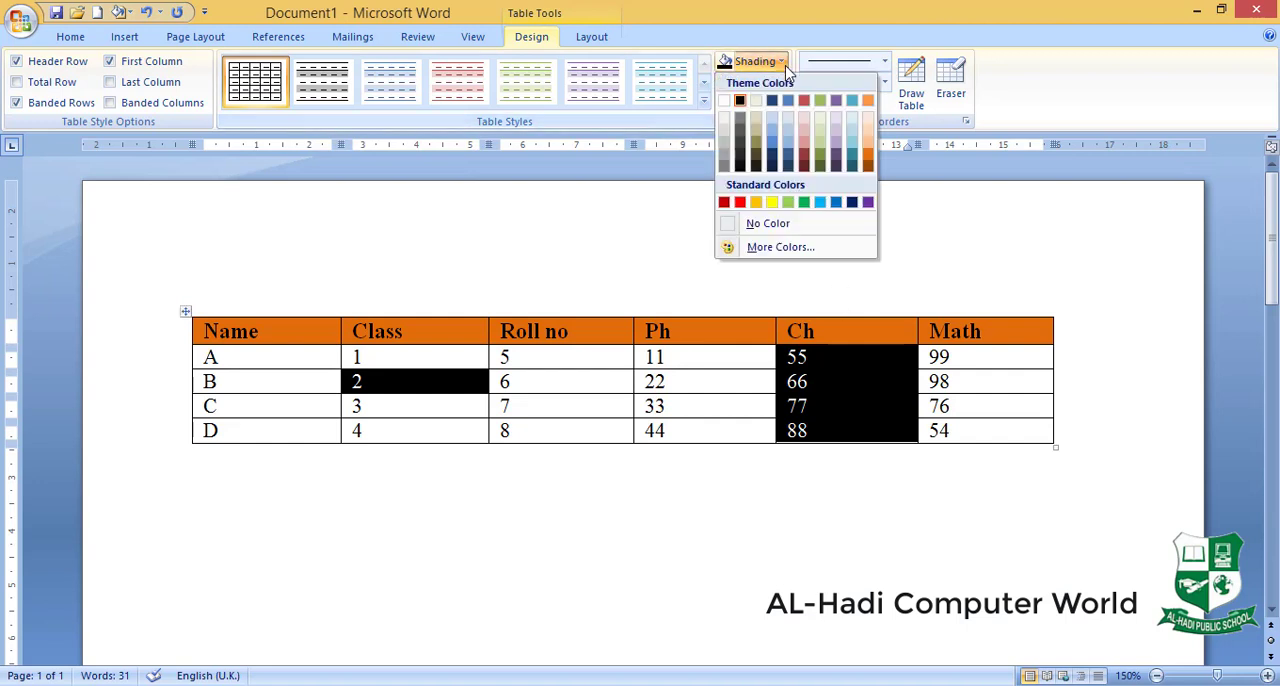
{"action": "left_click", "coordinate": [804, 203]}
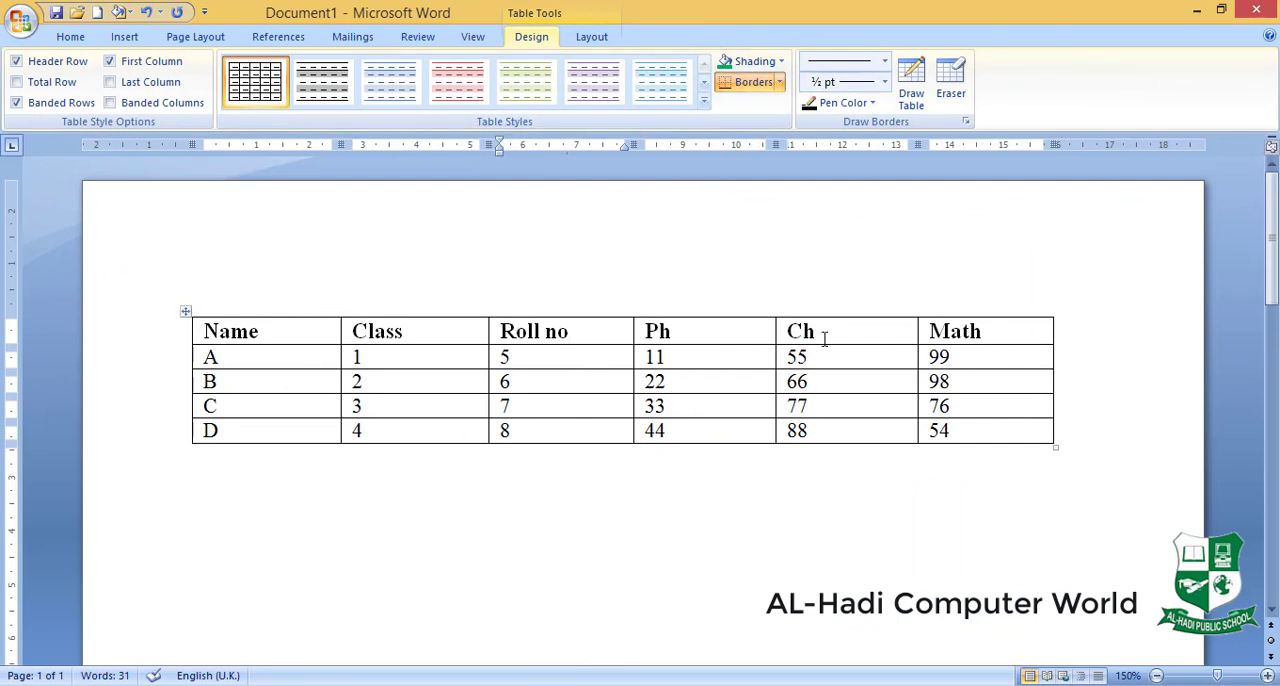
- Remove all borders from the whole marks table with the No Border option
{"action": "left_click", "coordinate": [781, 82]}
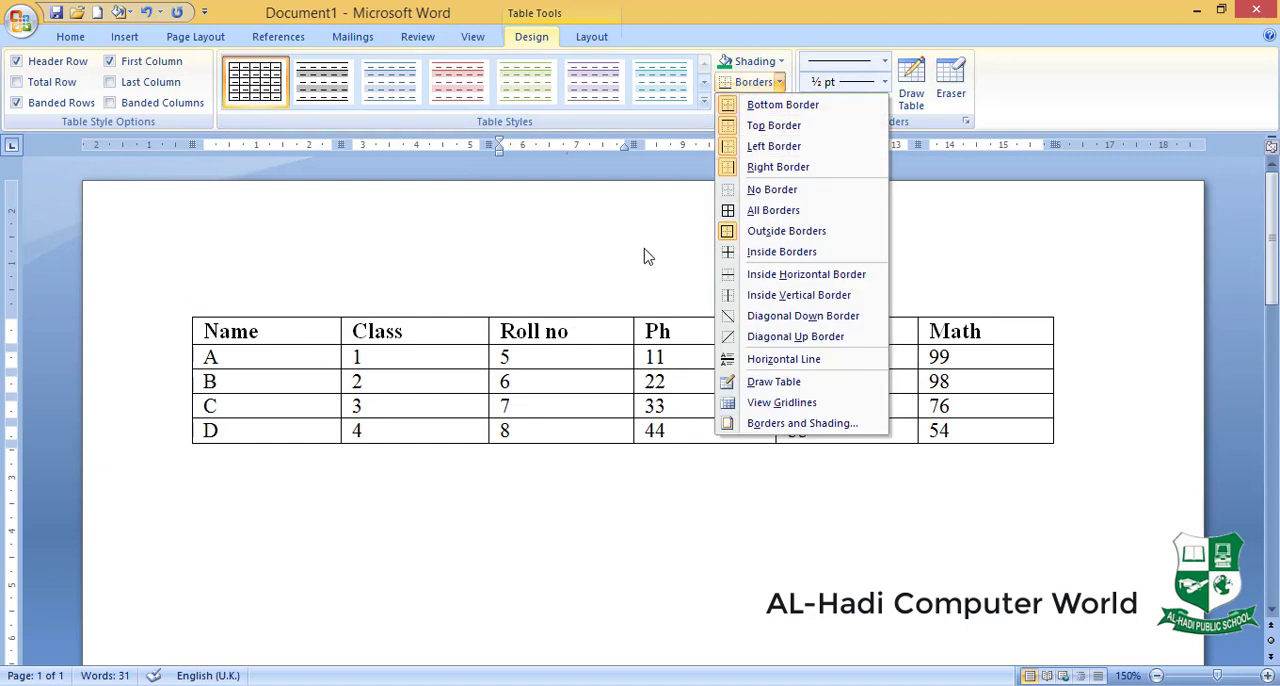
{"action": "left_click", "coordinate": [930, 486]}
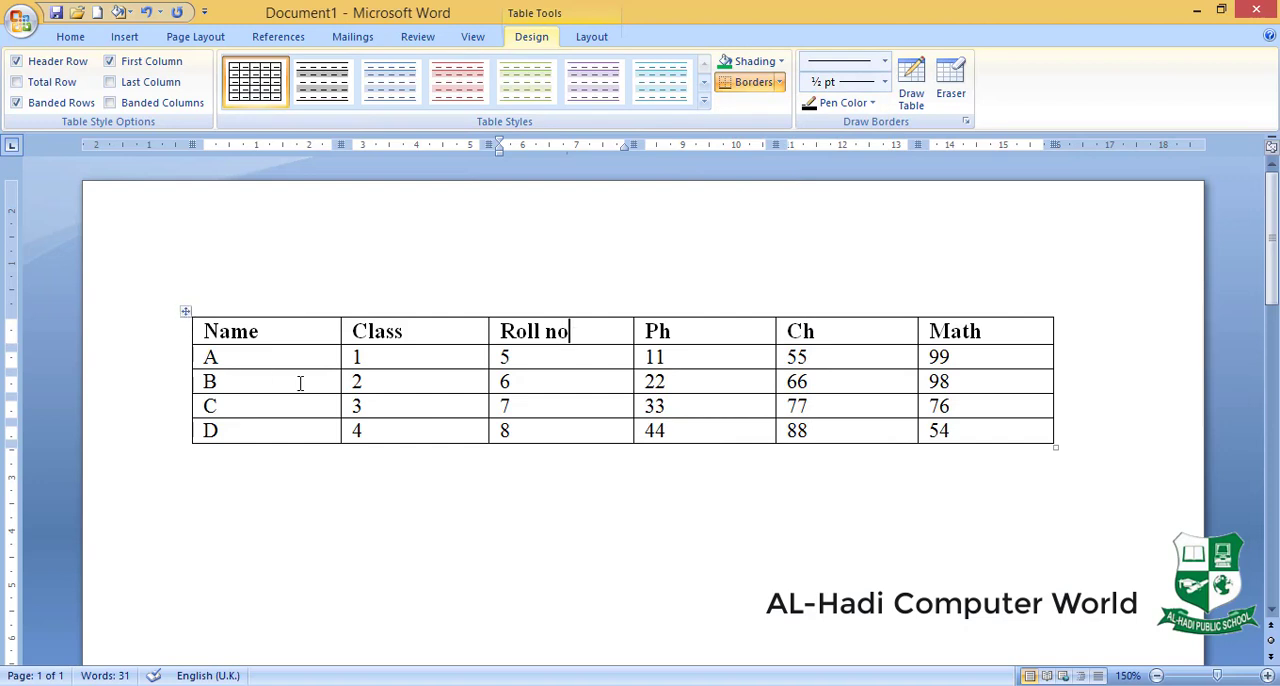
{"action": "left_click", "coordinate": [187, 311]}
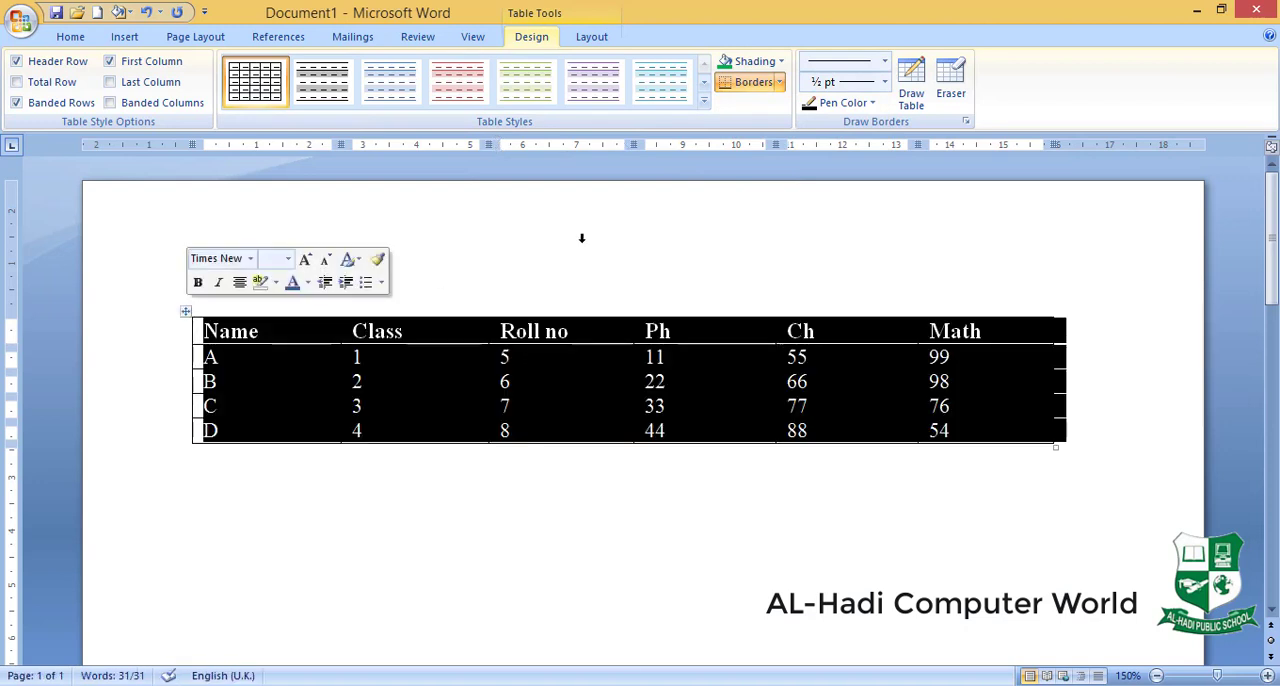
{"action": "left_click", "coordinate": [781, 82]}
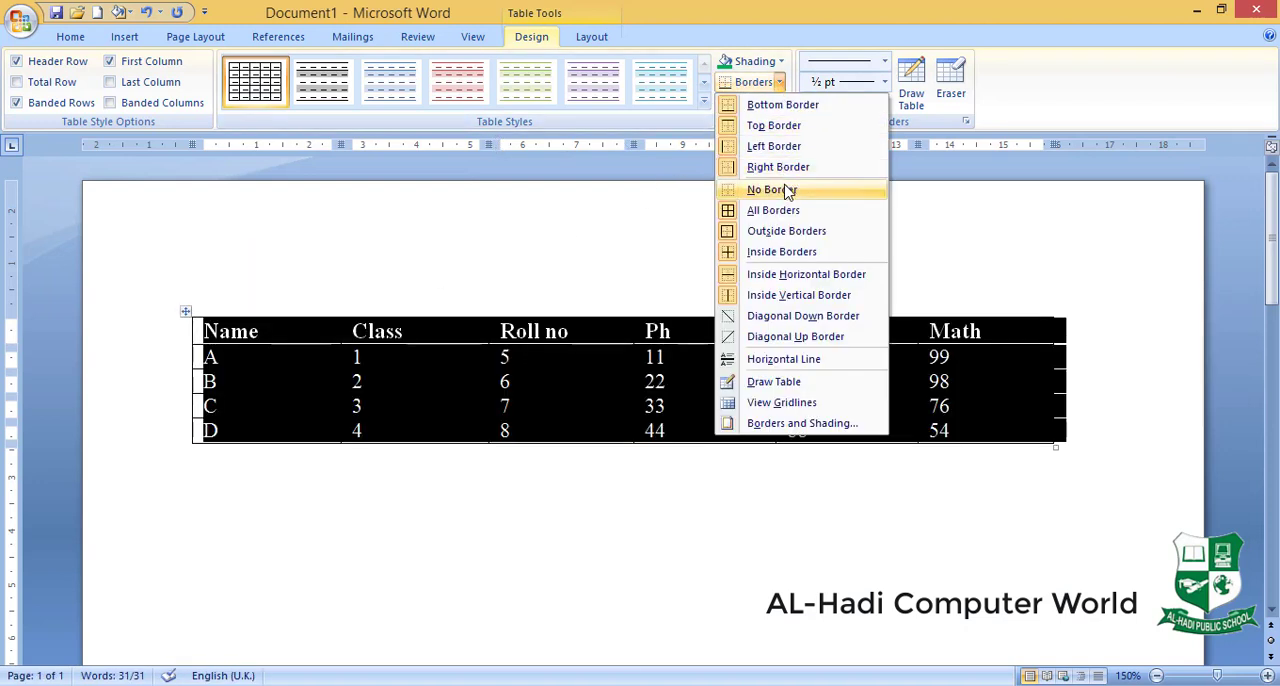
{"action": "left_click", "coordinate": [786, 189]}
{"action": "left_click", "coordinate": [820, 306]}
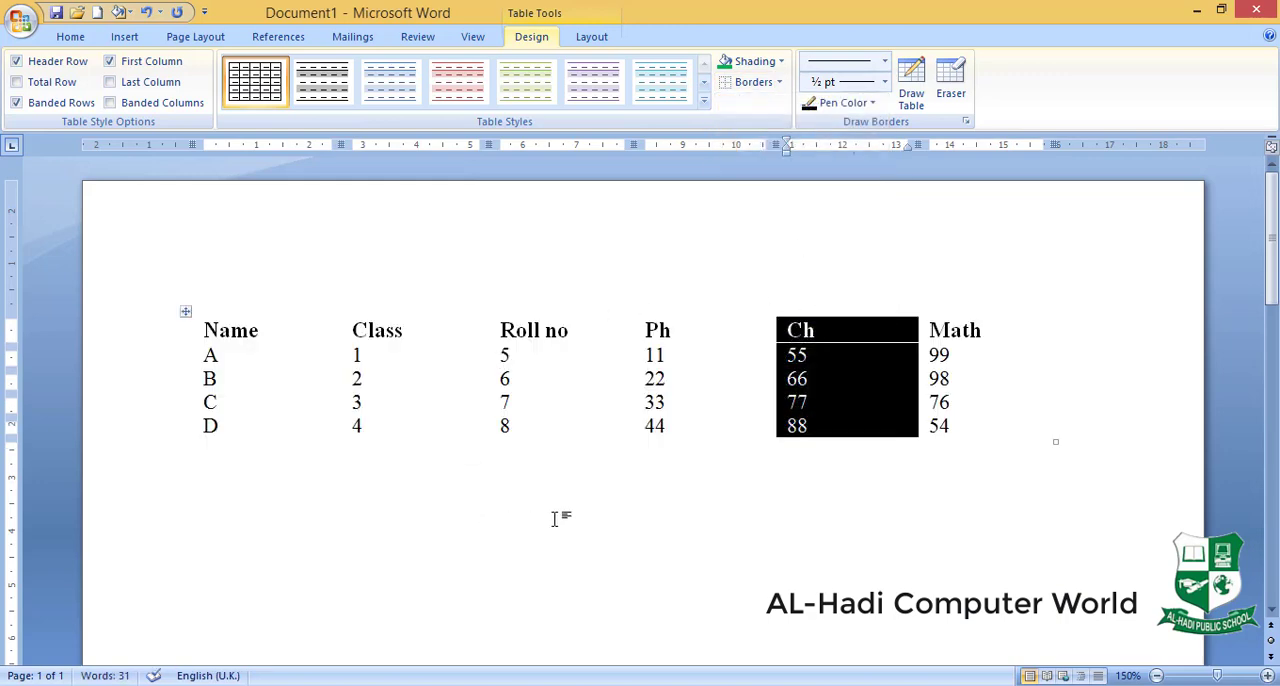
{"action": "left_click", "coordinate": [757, 514]}
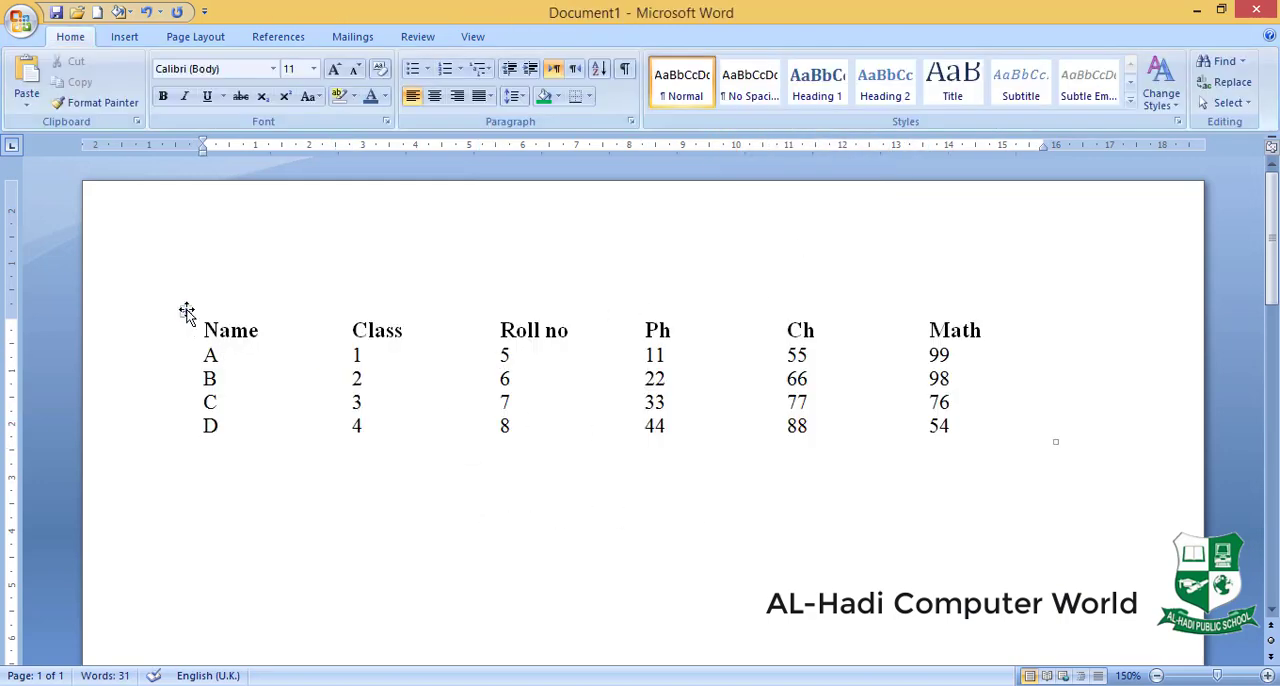
- Apply All Borders to the whole marks table
{"action": "left_click", "coordinate": [187, 311]}
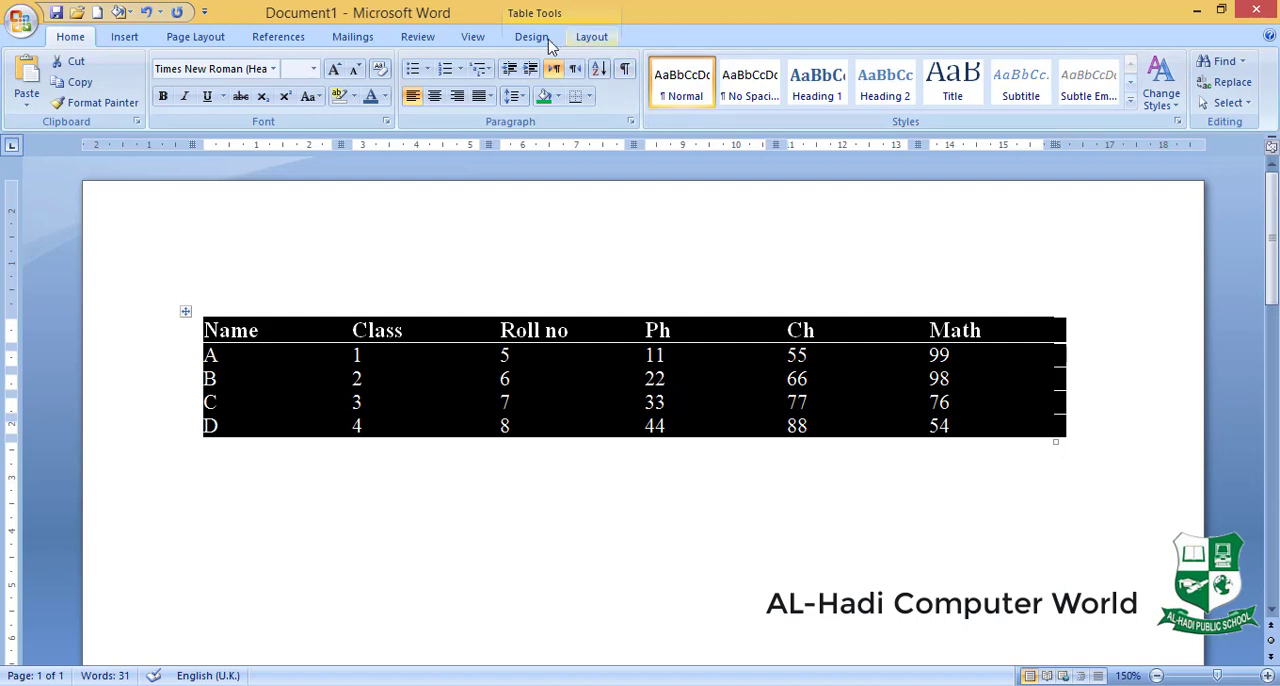
{"action": "left_click", "coordinate": [545, 40]}
{"action": "left_click", "coordinate": [779, 82]}
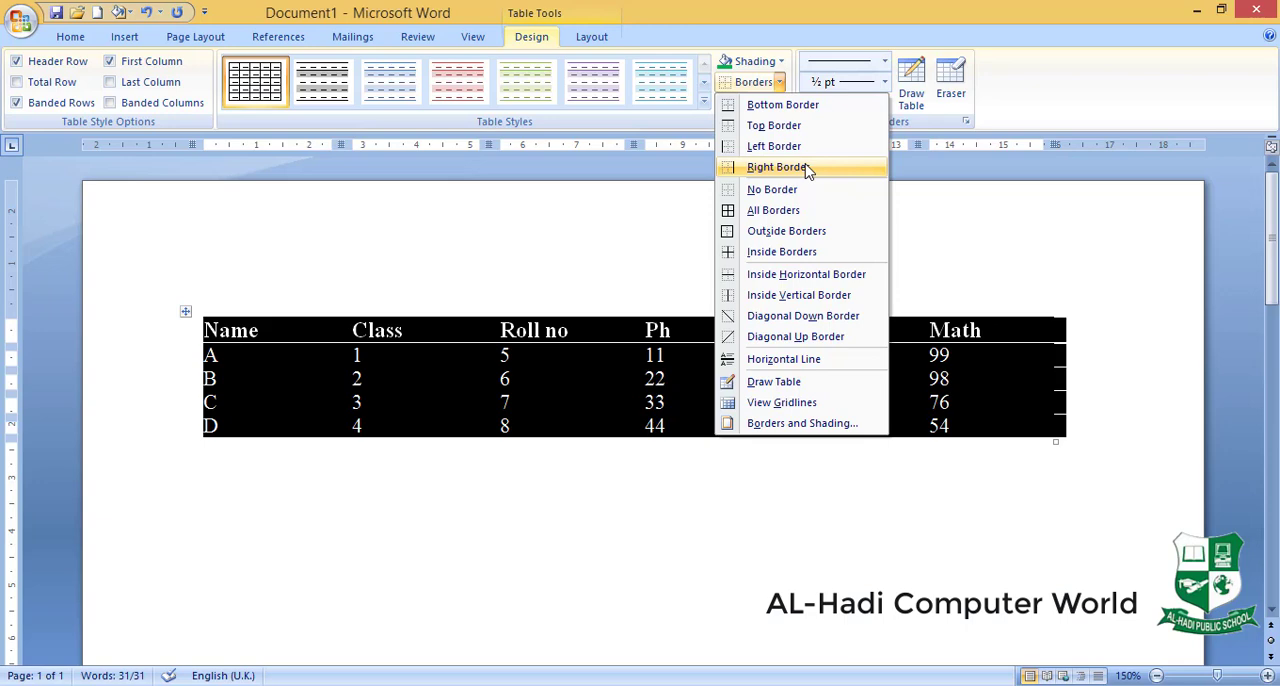
{"action": "left_click", "coordinate": [812, 220]}
{"action": "left_click", "coordinate": [586, 476]}
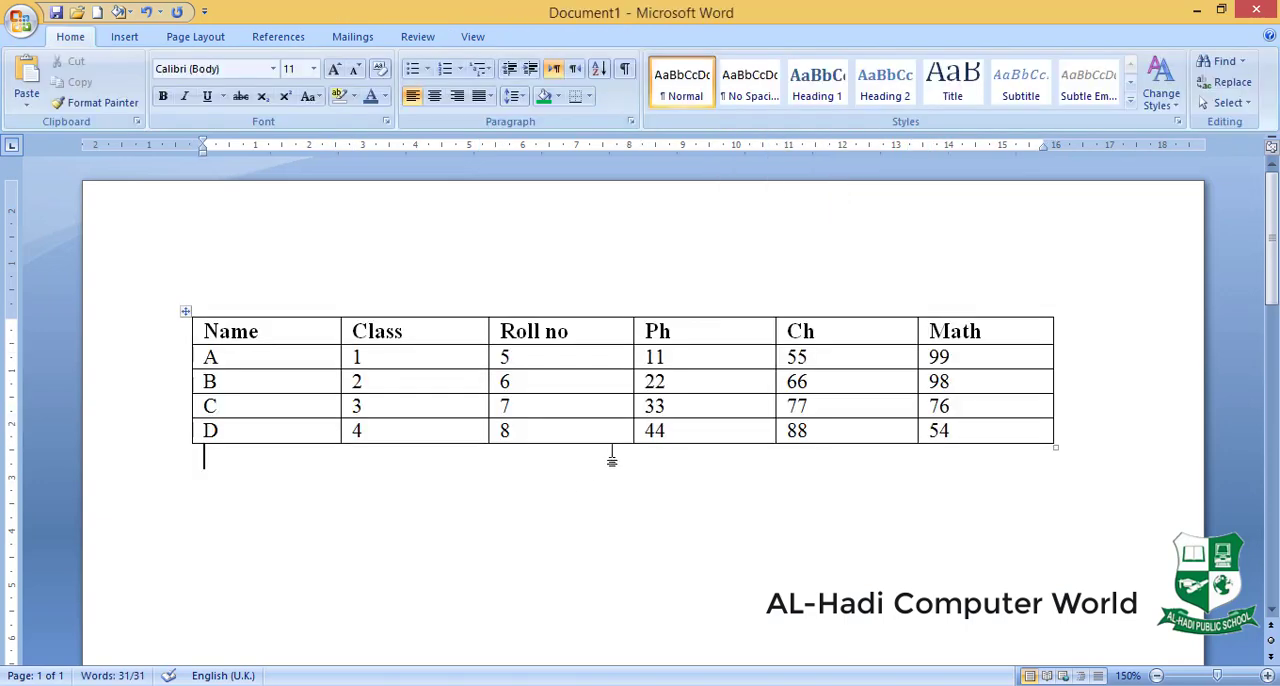
- Set the border pen to the 3 pt slanted-stripe line style in standard red, and turn off table drawing mode
{"action": "left_click", "coordinate": [186, 312]}
{"action": "left_click", "coordinate": [530, 37]}
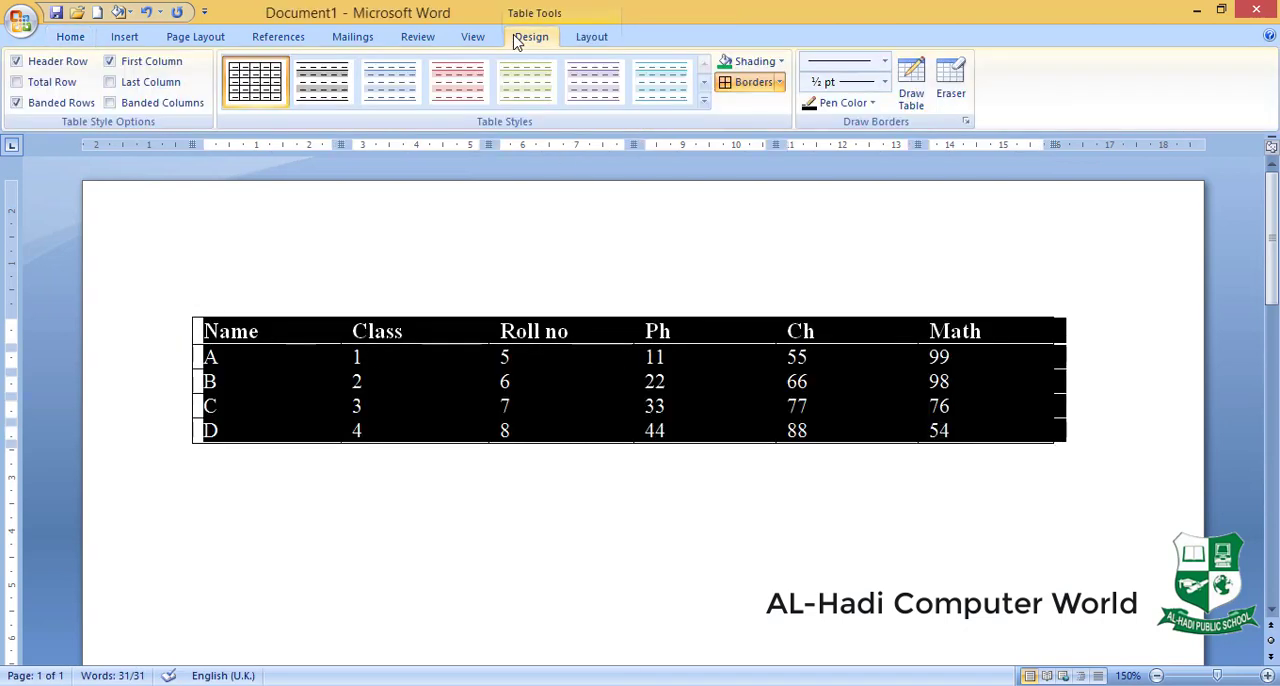
{"action": "left_click", "coordinate": [799, 239]}
{"action": "left_click", "coordinate": [885, 62]}
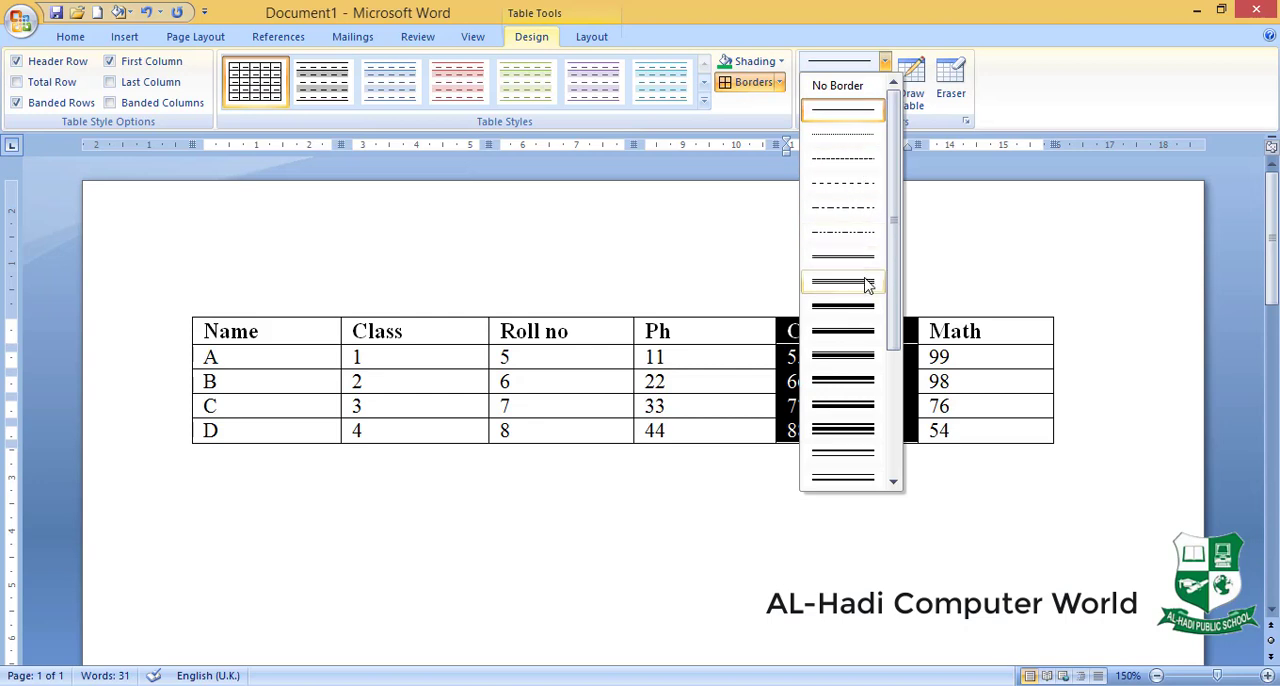
{"action": "left_click_drag", "start_coordinate": [893, 292], "coordinate": [900, 415]}
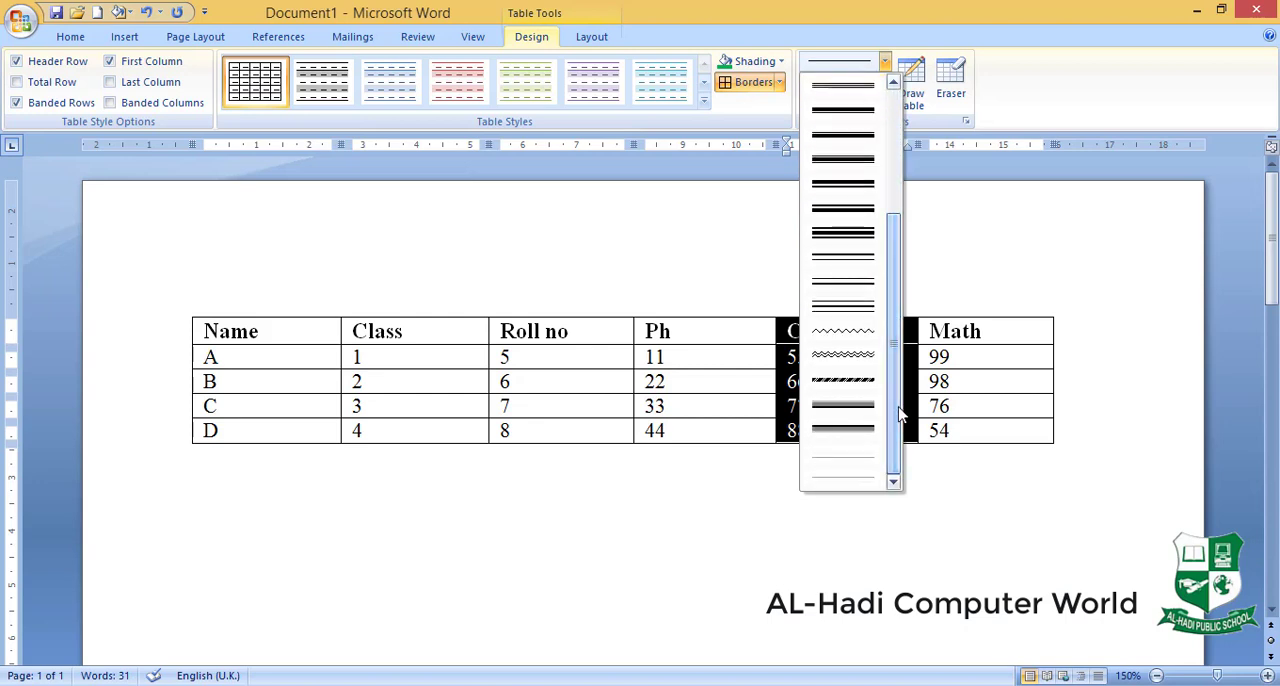
{"action": "left_click", "coordinate": [846, 382]}
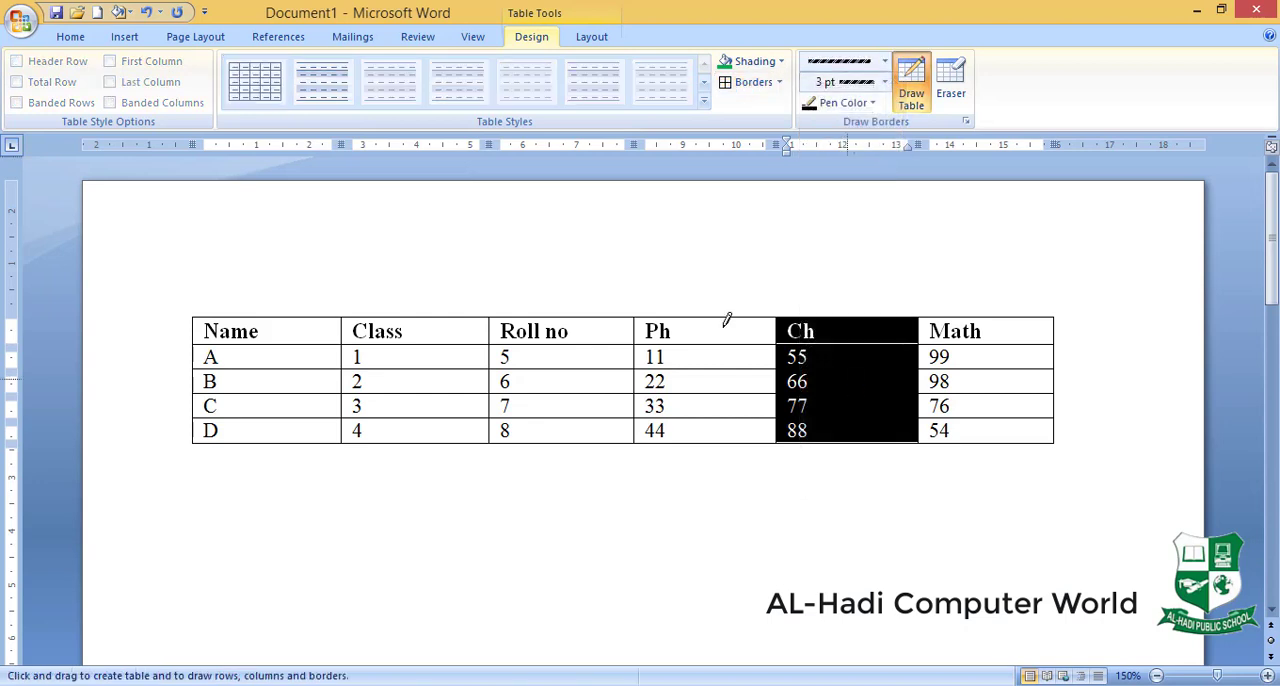
{"action": "left_click", "coordinate": [885, 83]}
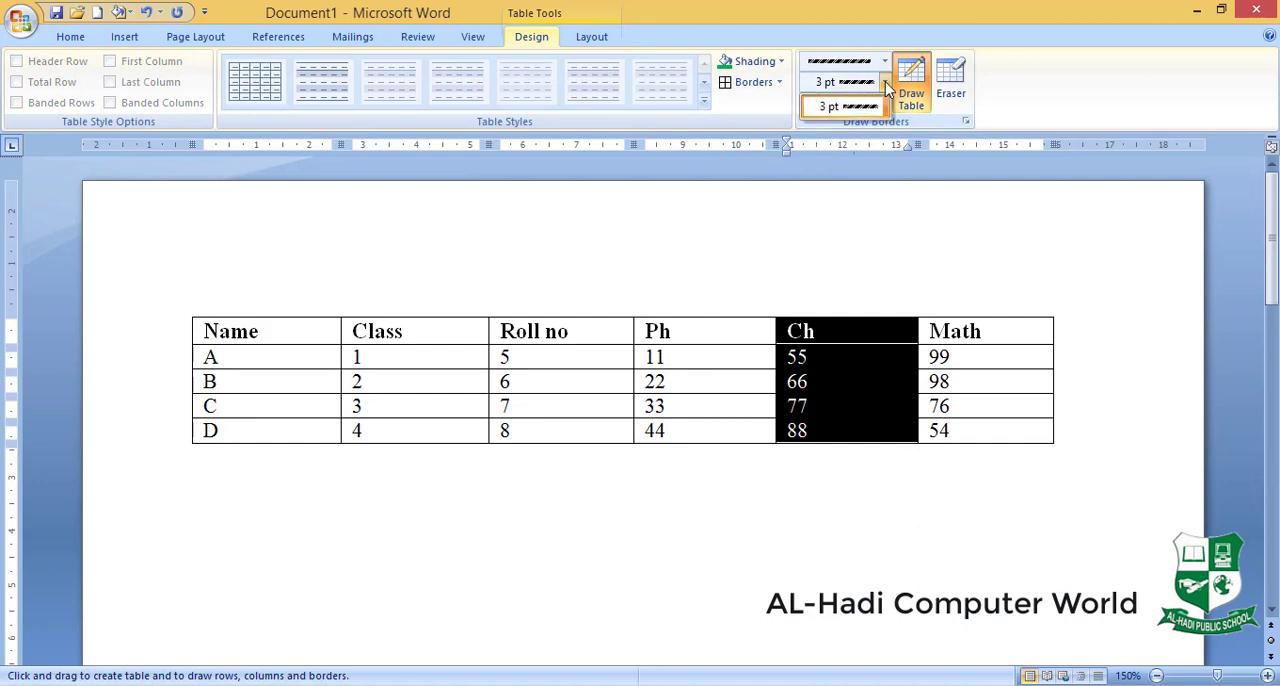
{"action": "left_click", "coordinate": [886, 86]}
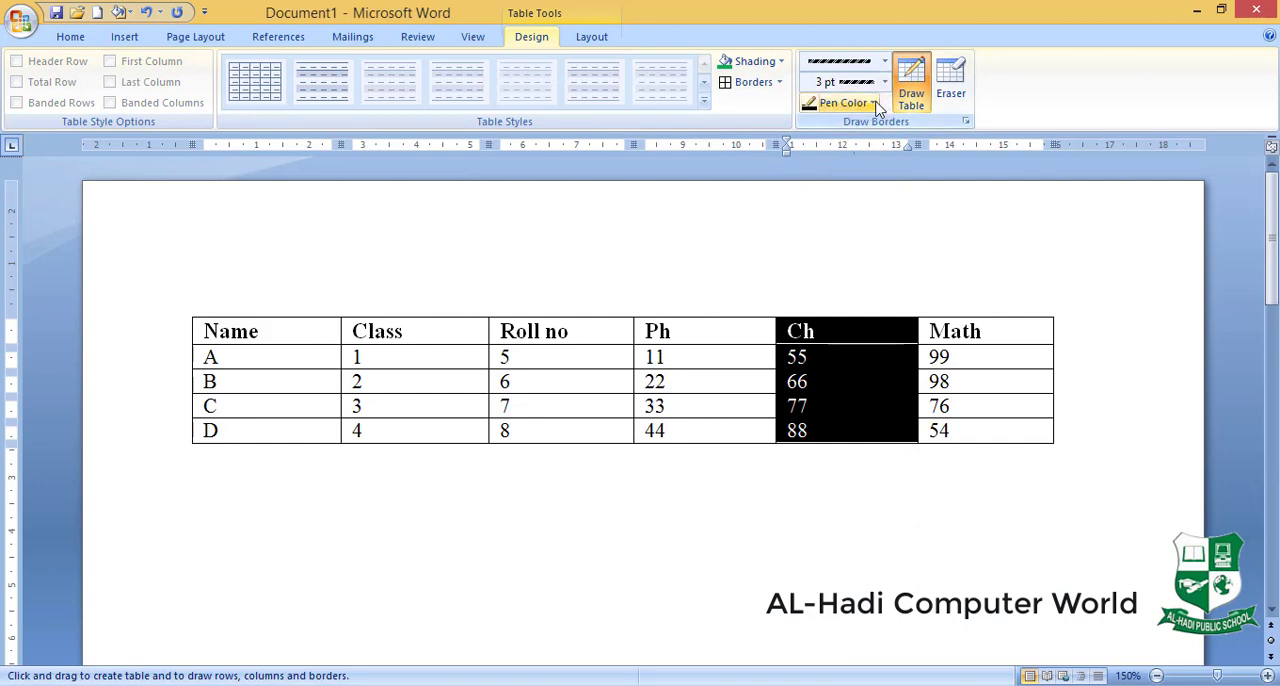
{"action": "left_click", "coordinate": [875, 105]}
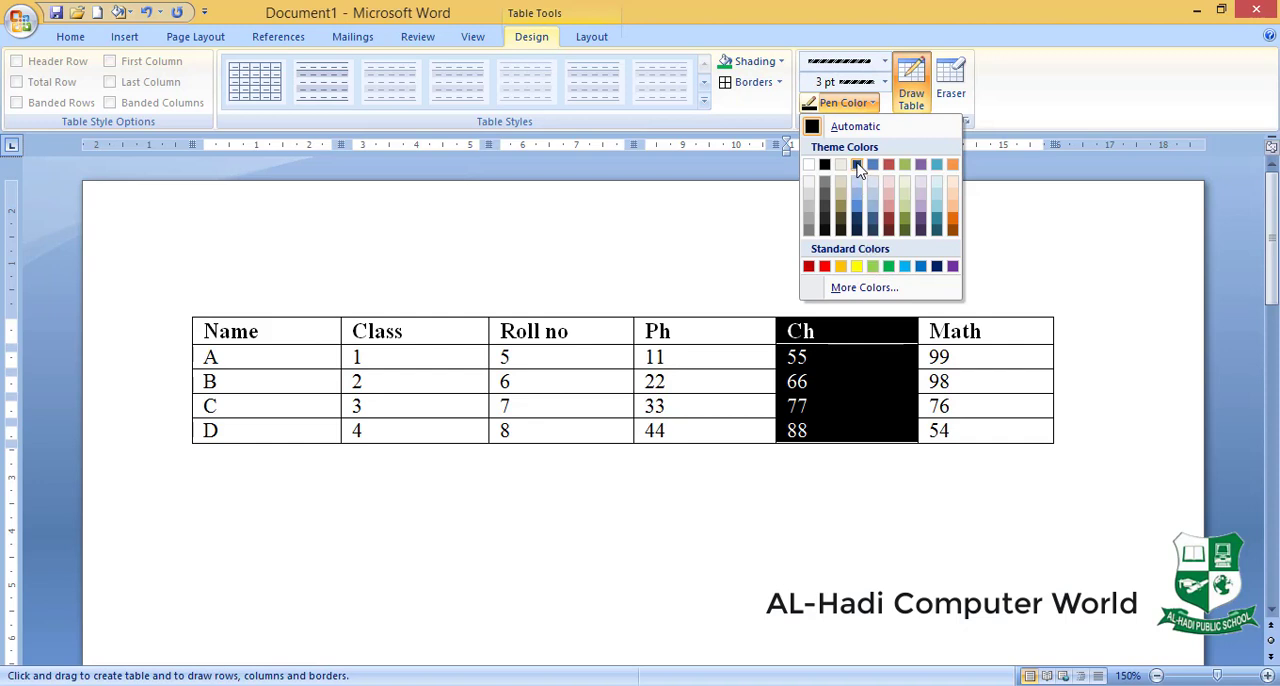
{"action": "left_click", "coordinate": [824, 266]}
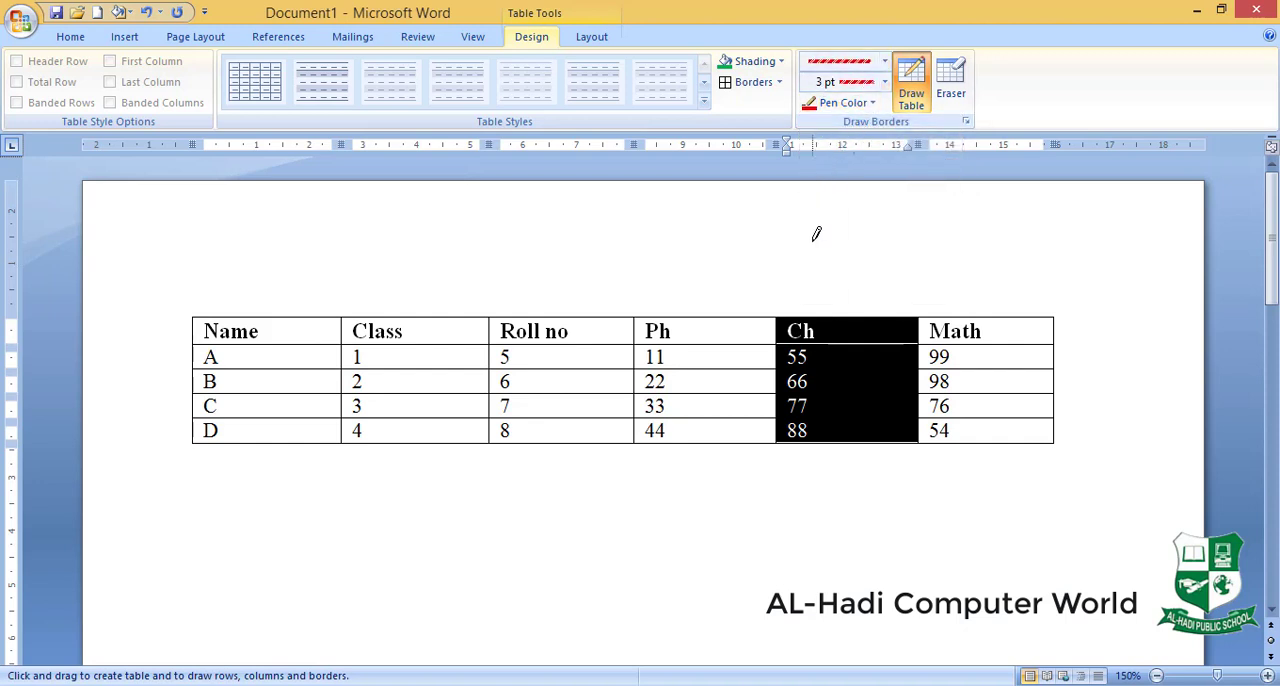
{"action": "left_click", "coordinate": [909, 98]}
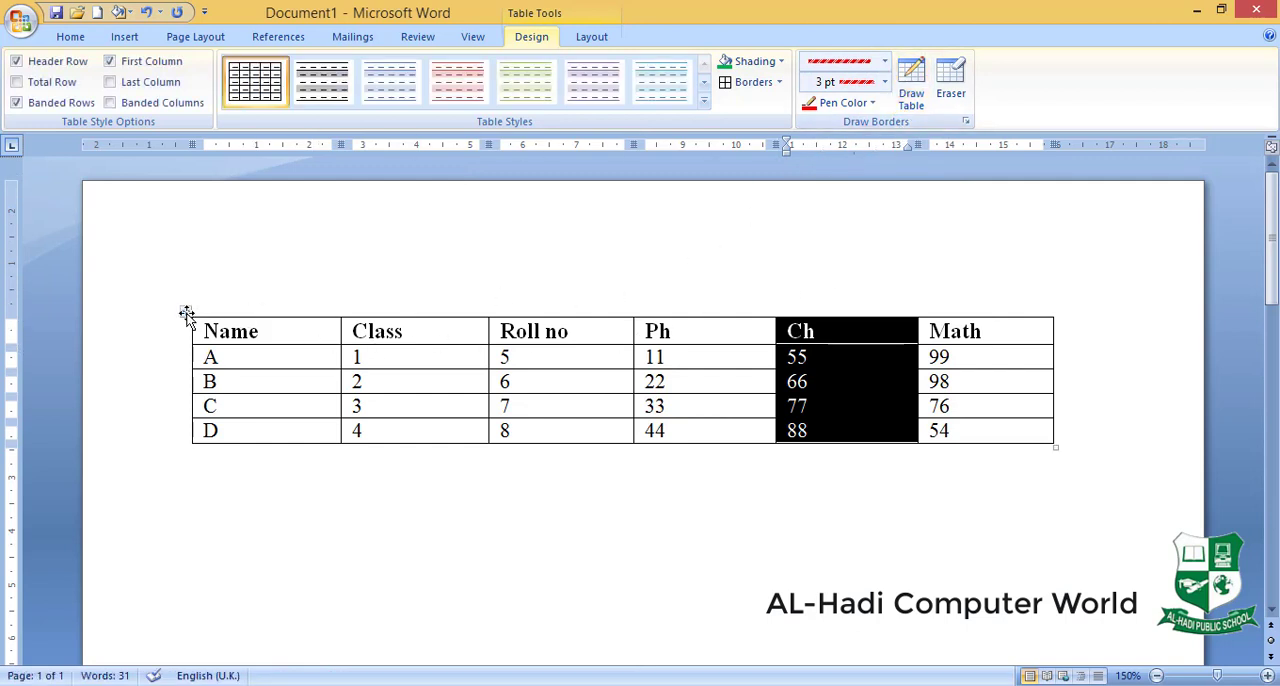
- Apply the 3 pt red striped line to all borders of the marks table
{"action": "left_click", "coordinate": [186, 316]}
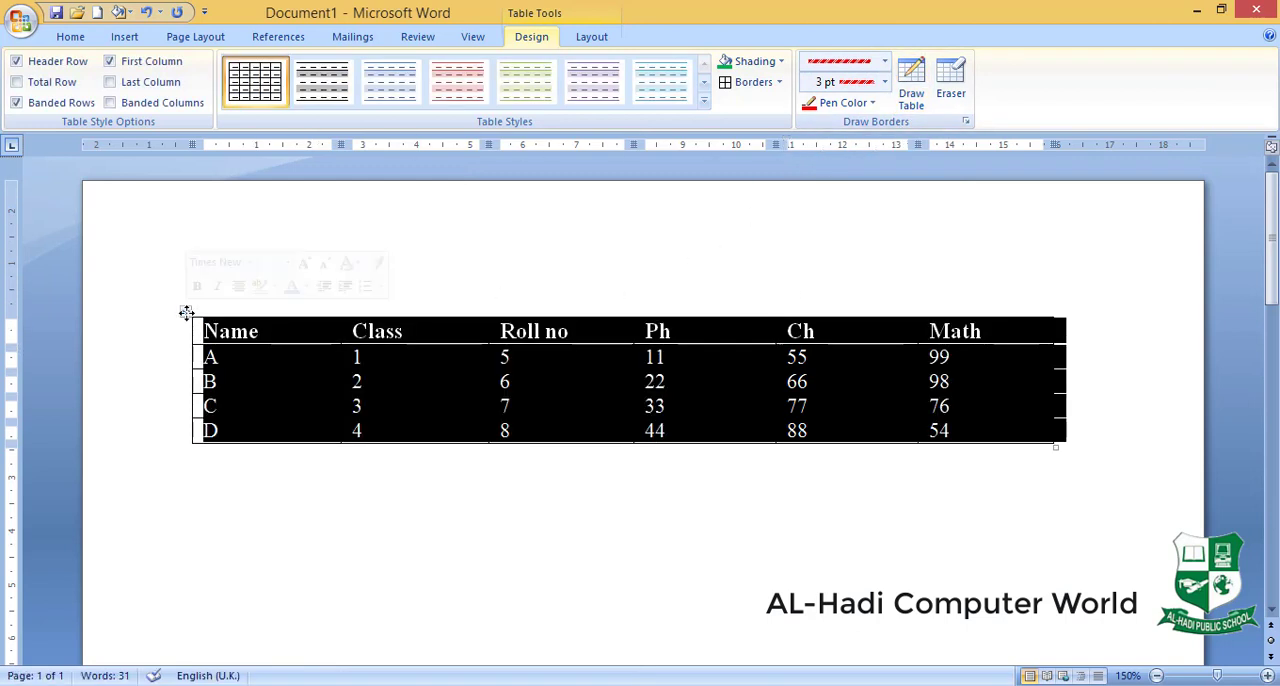
{"action": "left_click", "coordinate": [780, 83]}
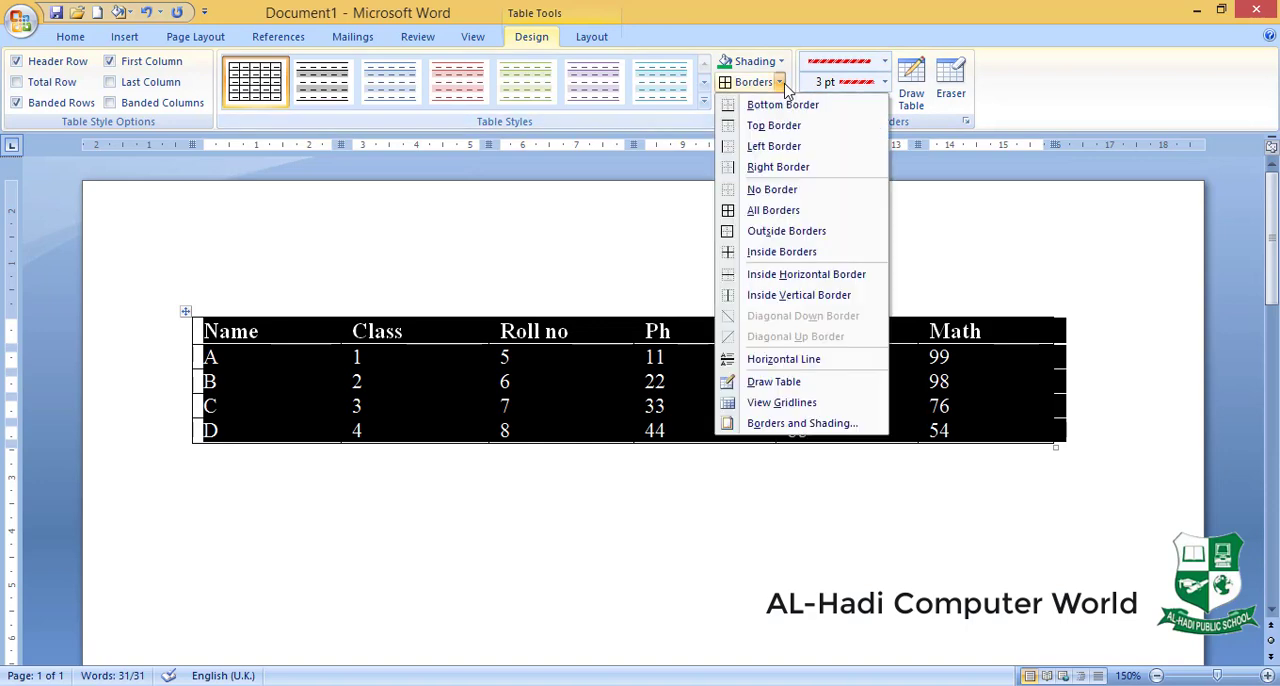
{"action": "left_click", "coordinate": [808, 211]}
{"action": "left_click", "coordinate": [700, 372]}
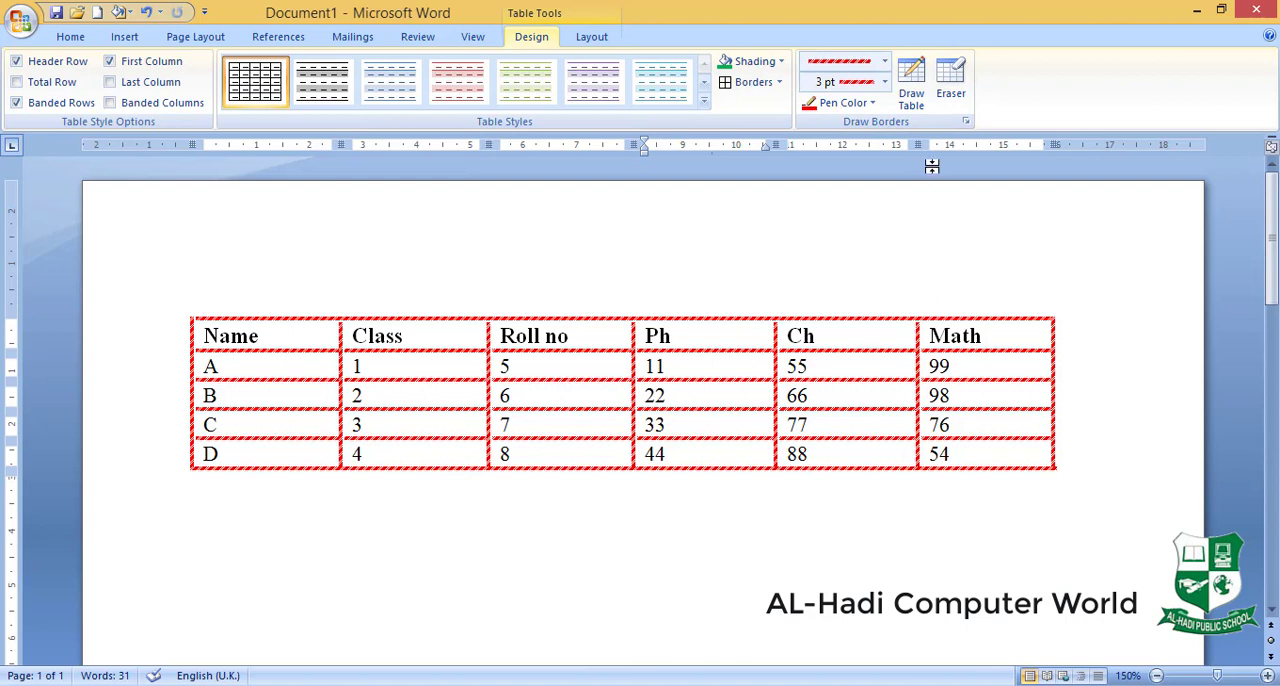
- Draw a second table about 18 cm wide and 8 cm tall below the marks table, and divide it into three columns
{"action": "left_click", "coordinate": [911, 80]}
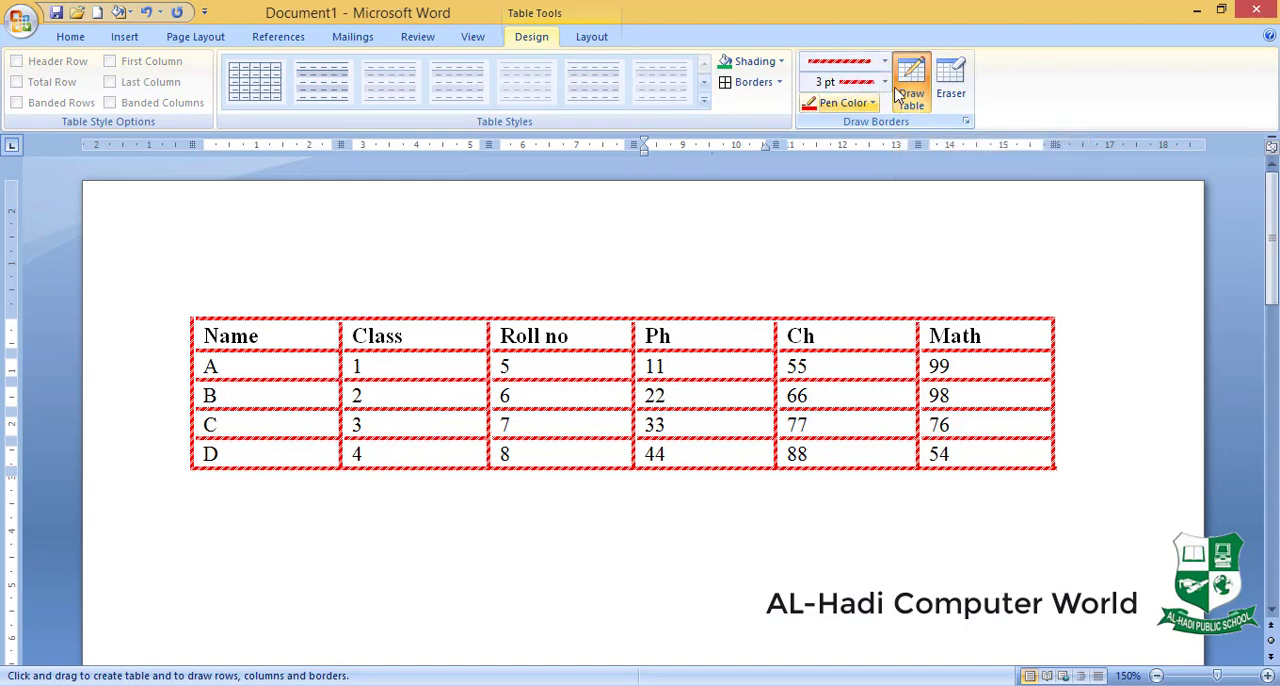
{"action": "scroll", "coordinate": [586, 302], "scroll_direction": "down", "scroll_amount": 6}
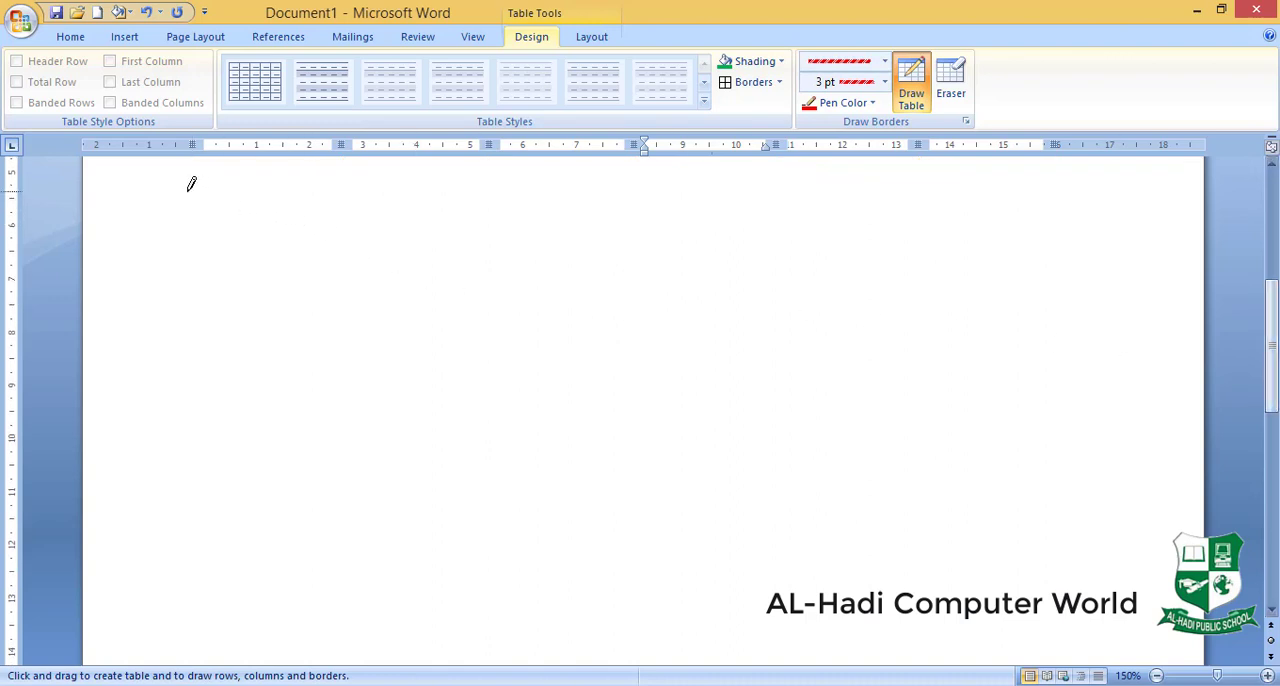
{"action": "mouse_move", "coordinate": [174, 189]}
{"action": "left_mouse_down"}
{"action": "mouse_move", "coordinate": [330, 302]}
{"action": "mouse_move", "coordinate": [668, 460]}
{"action": "mouse_move", "coordinate": [1154, 597]}
{"action": "left_mouse_up"}
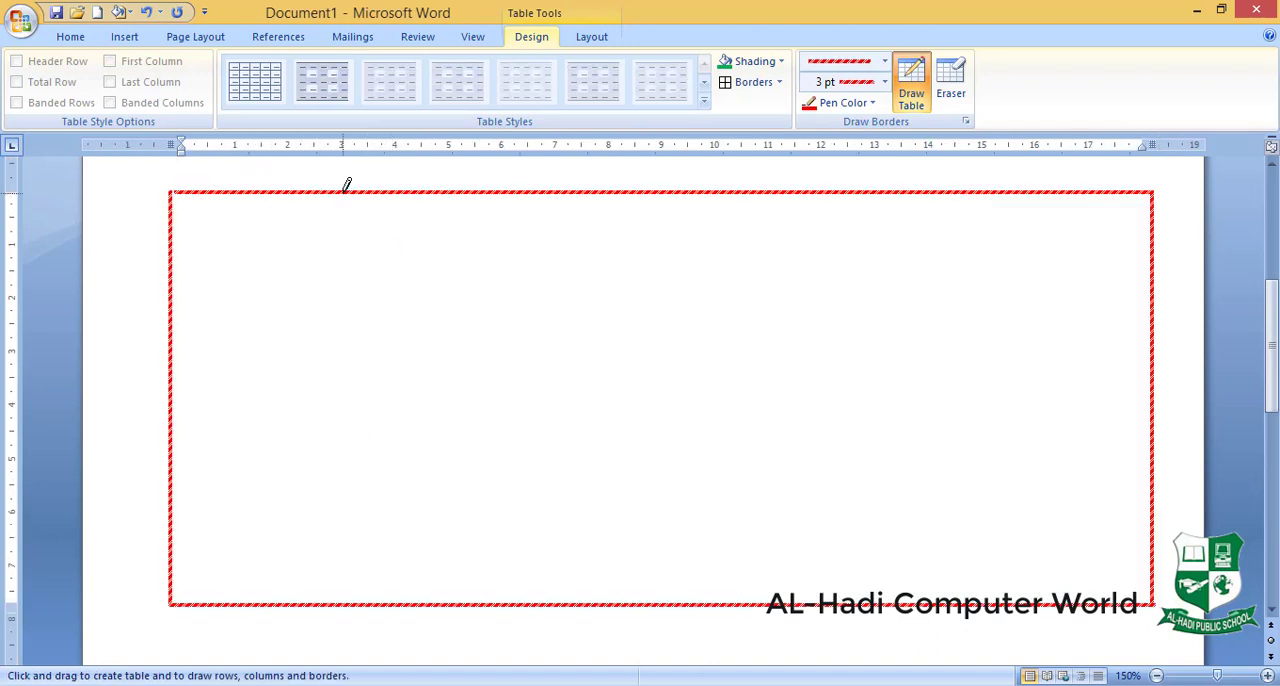
{"action": "left_click_drag", "start_coordinate": [347, 190], "coordinate": [340, 435]}
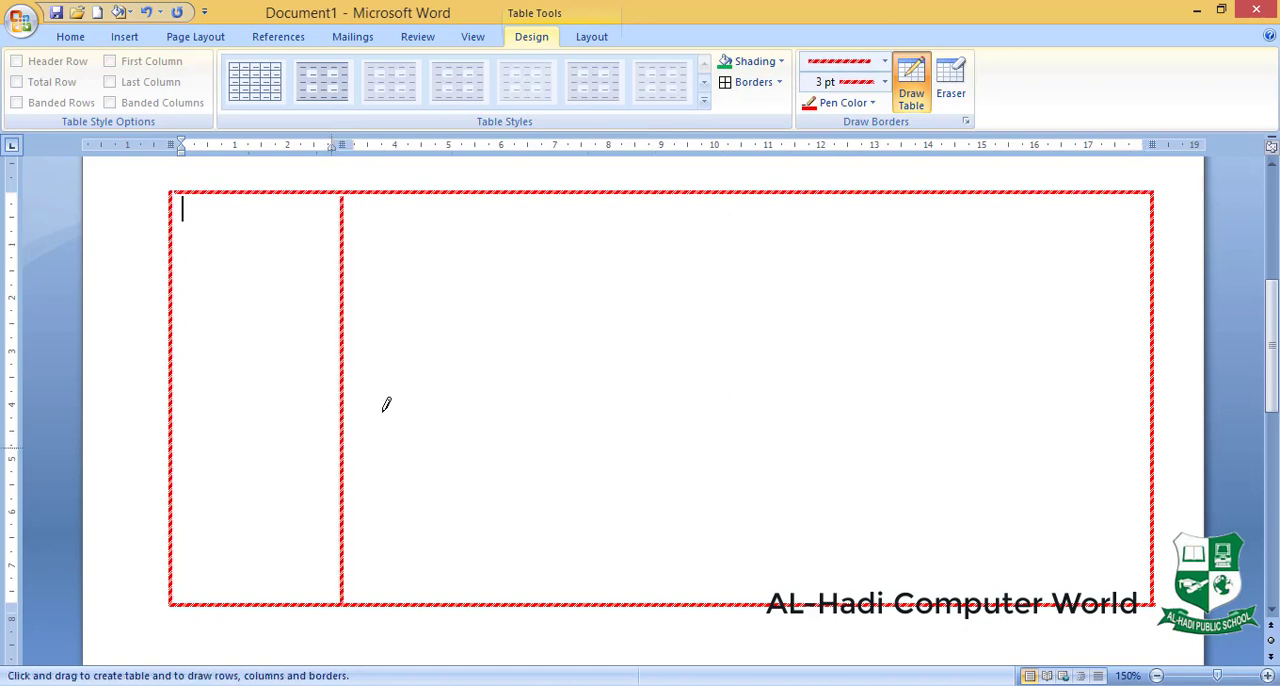
{"action": "left_click_drag", "start_coordinate": [546, 190], "coordinate": [560, 431]}
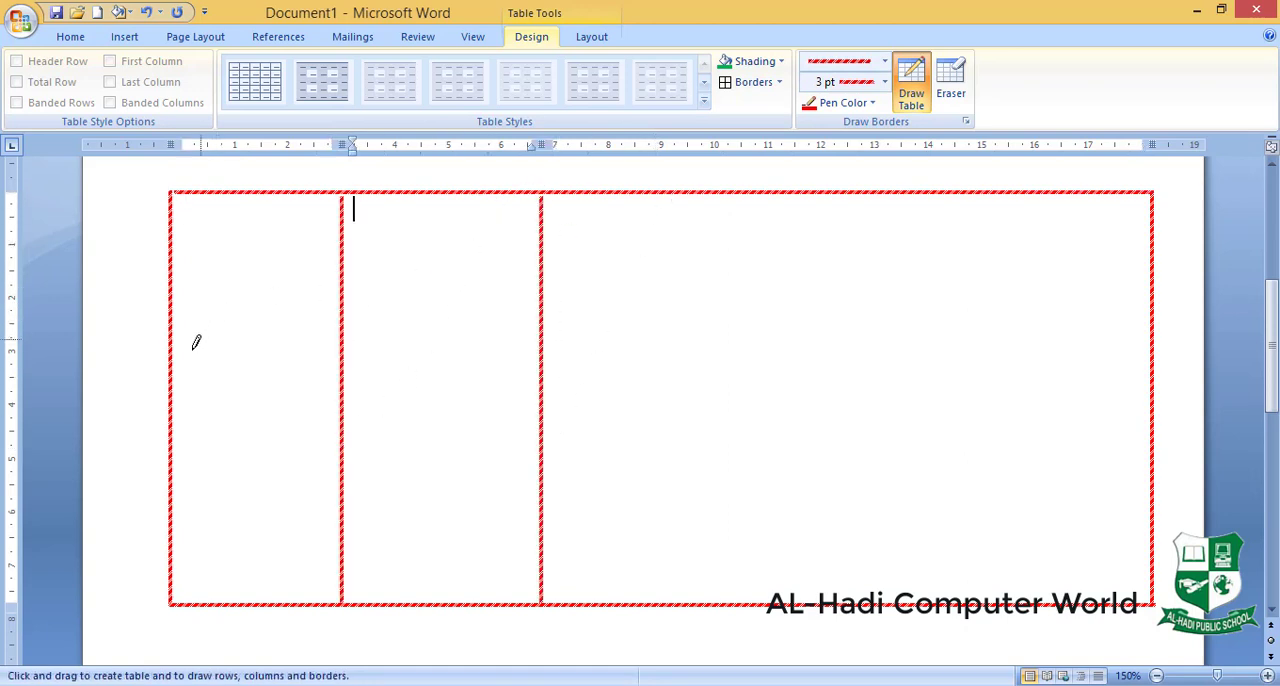
- Split the upper part of the drawn table's first column into five cells, and divide the wide third column into two
{"action": "left_click_drag", "start_coordinate": [174, 376], "coordinate": [336, 380]}
{"action": "left_click_drag", "start_coordinate": [261, 190], "coordinate": [263, 350]}
{"action": "left_click_drag", "start_coordinate": [173, 256], "coordinate": [242, 259]}
{"action": "mouse_move", "coordinate": [174, 315]}
{"action": "left_mouse_down"}
{"action": "mouse_move", "coordinate": [246, 318]}
{"action": "mouse_move", "coordinate": [338, 282]}
{"action": "left_mouse_up"}
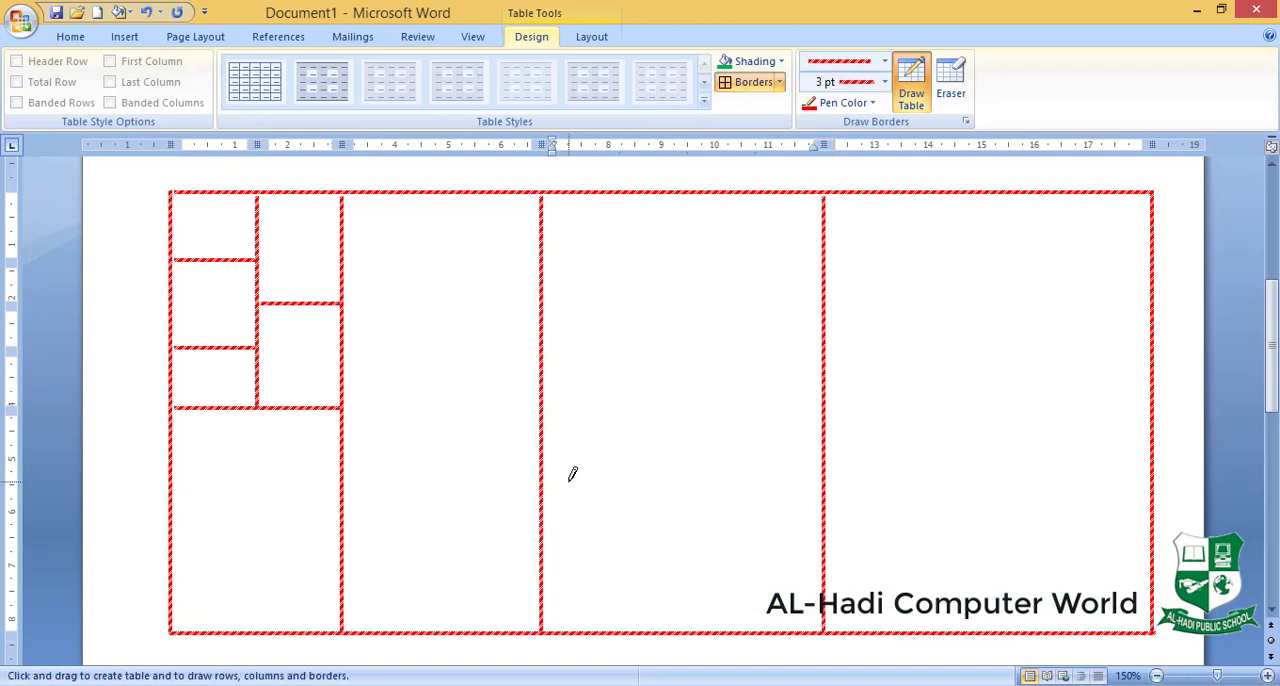
{"action": "left_click", "coordinate": [911, 92]}
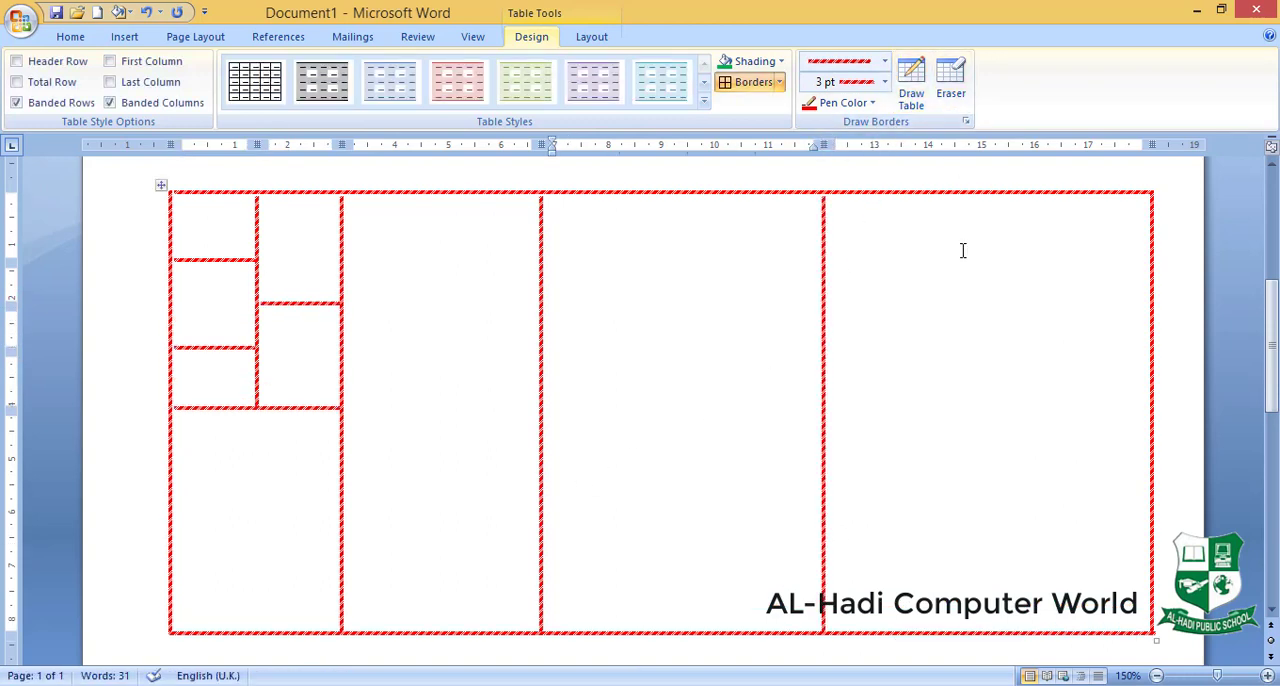
- Erase all the border lines of the hand-drawn table below the marks table with the table Eraser
{"action": "left_click", "coordinate": [949, 84]}
{"action": "left_click", "coordinate": [1100, 190]}
{"action": "left_click", "coordinate": [1153, 370]}
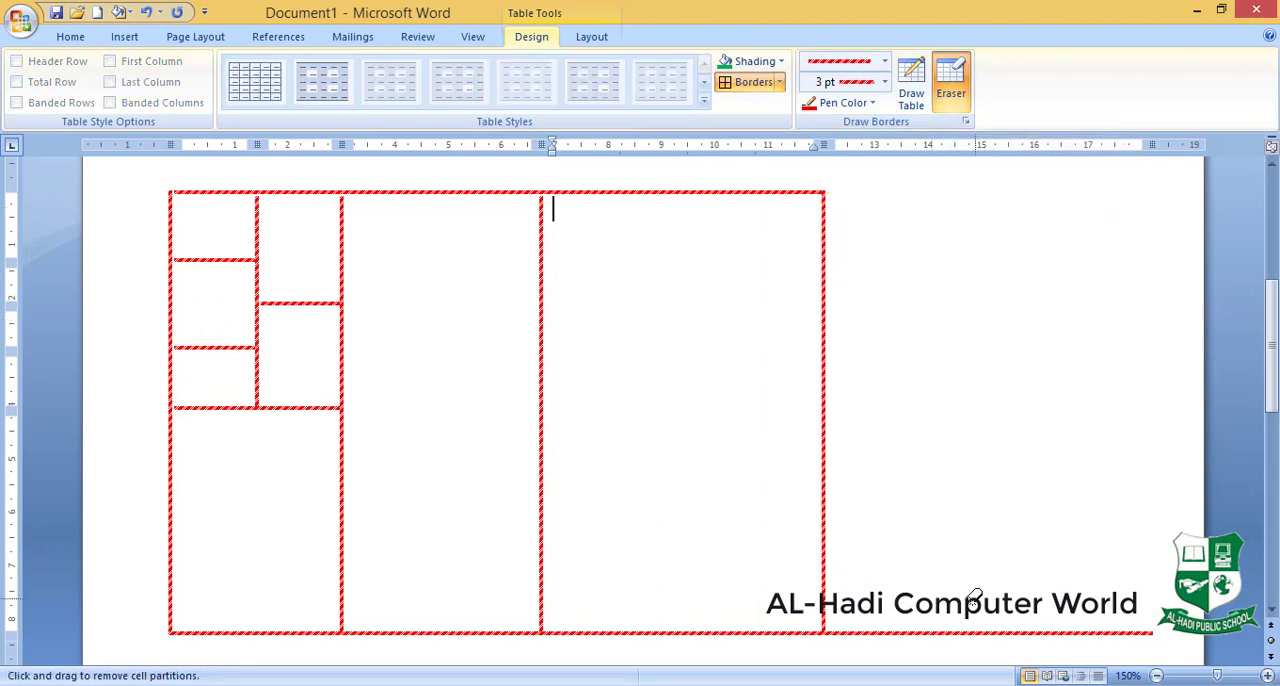
{"action": "left_click_drag", "start_coordinate": [973, 650], "coordinate": [973, 652]}
{"action": "left_click_drag", "start_coordinate": [893, 426], "coordinate": [742, 400]}
{"action": "left_click_drag", "start_coordinate": [606, 366], "coordinate": [449, 415]}
{"action": "left_click_drag", "start_coordinate": [448, 164], "coordinate": [468, 238]}
{"action": "left_click", "coordinate": [350, 448]}
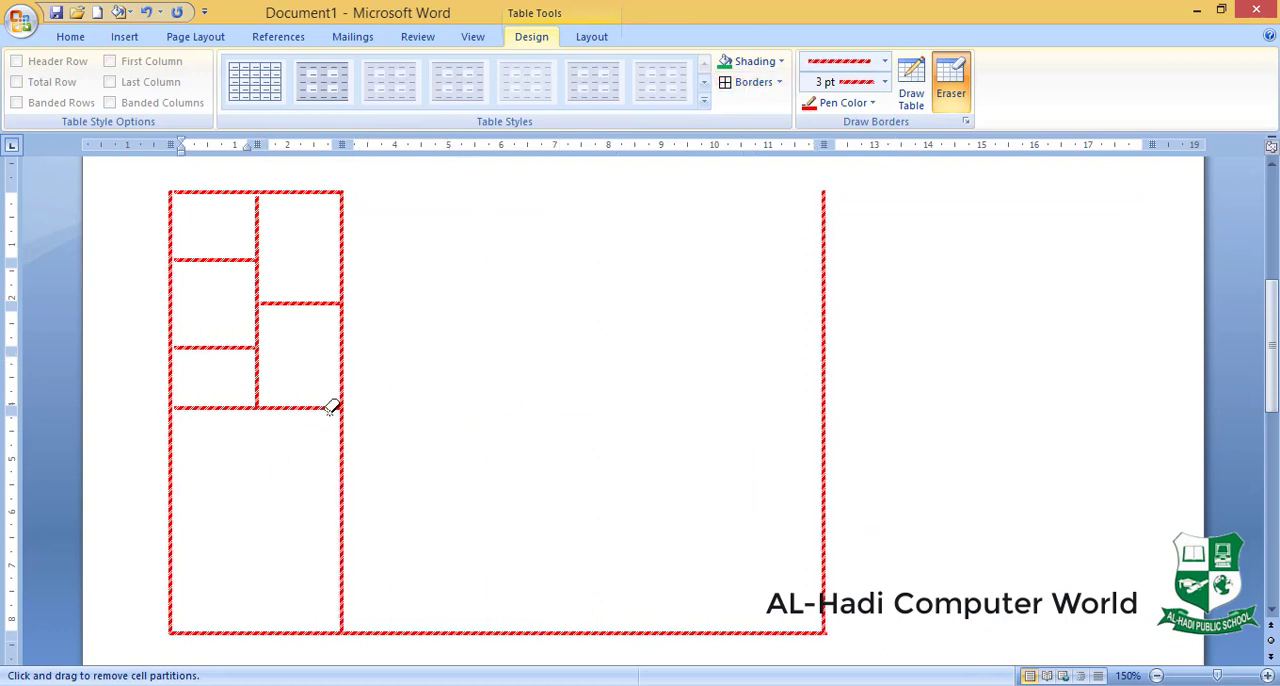
{"action": "left_click_drag", "start_coordinate": [372, 184], "coordinate": [125, 453]}
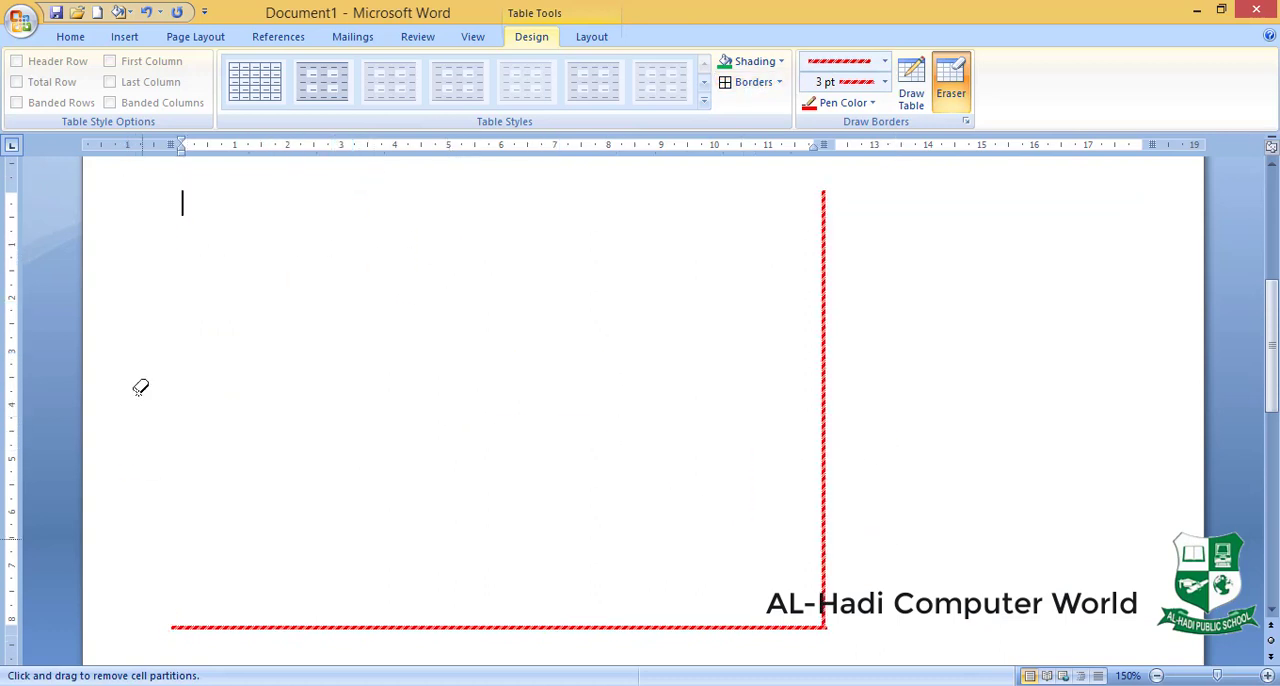
{"action": "mouse_move", "coordinate": [149, 288]}
{"action": "left_mouse_down"}
{"action": "mouse_move", "coordinate": [1051, 563]}
{"action": "mouse_move", "coordinate": [1063, 629]}
{"action": "left_mouse_up"}
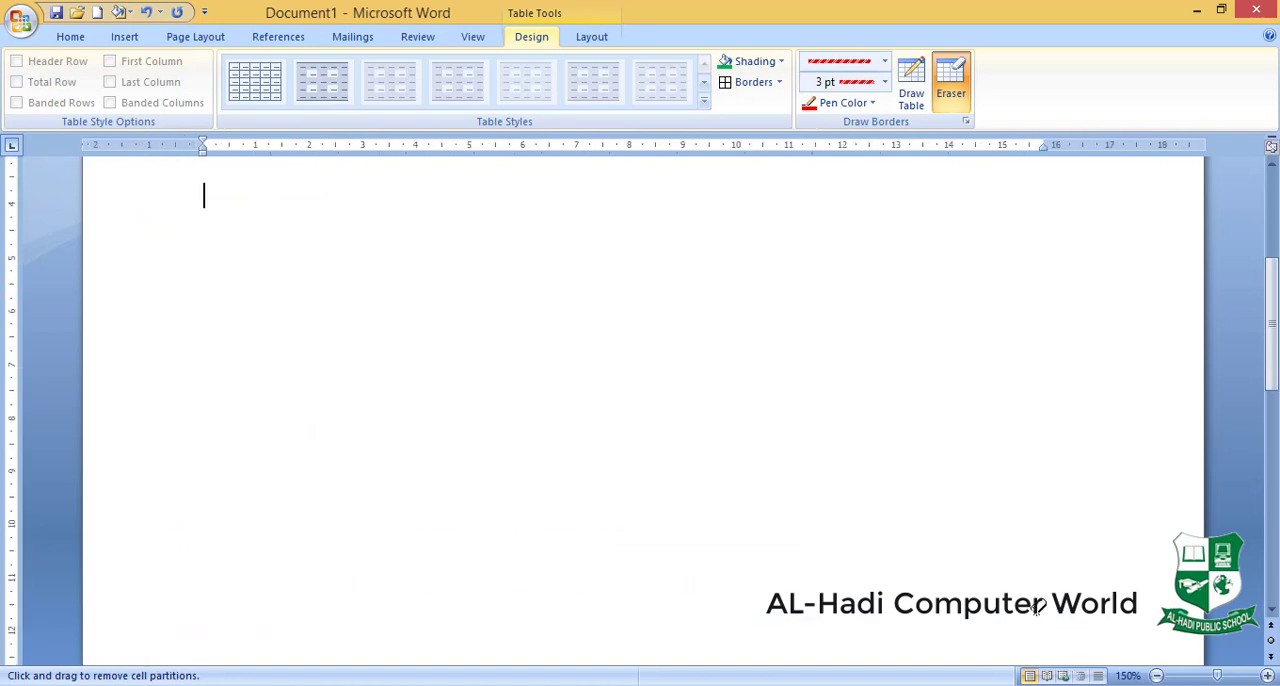
- Try to erase the borders around the Math column of the marks table
{"action": "left_click_drag", "start_coordinate": [1273, 362], "coordinate": [1269, 262]}
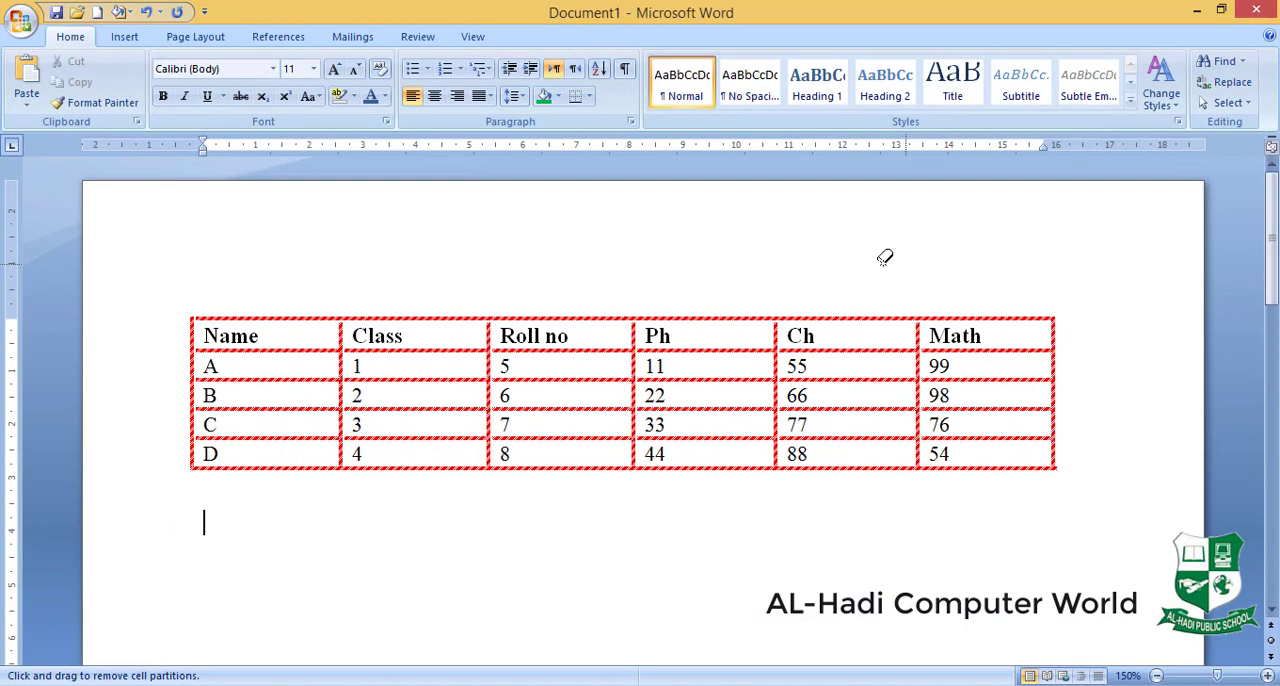
{"action": "mouse_move", "coordinate": [984, 265]}
{"action": "left_mouse_down"}
{"action": "mouse_move", "coordinate": [1017, 371]}
{"action": "mouse_move", "coordinate": [1088, 500]}
{"action": "left_mouse_up"}
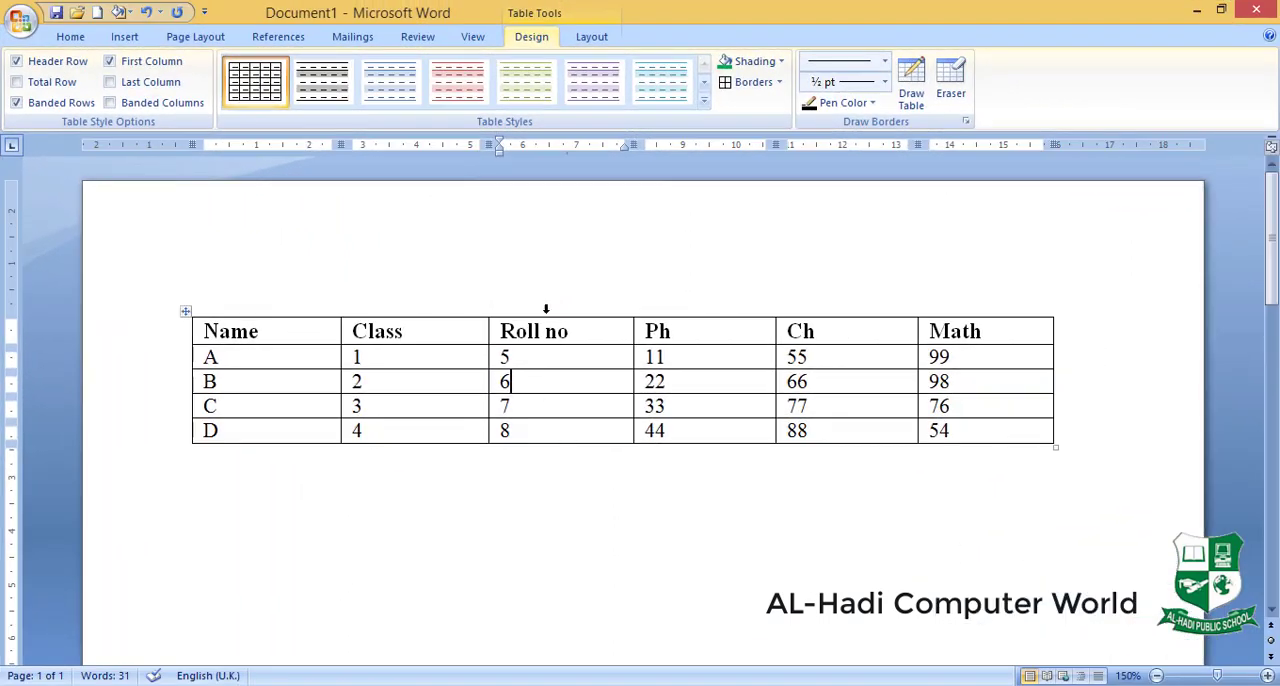
- Select the cell containing 6 in the Roll no column, then select the whole Class column
{"action": "left_click", "coordinate": [589, 40]}
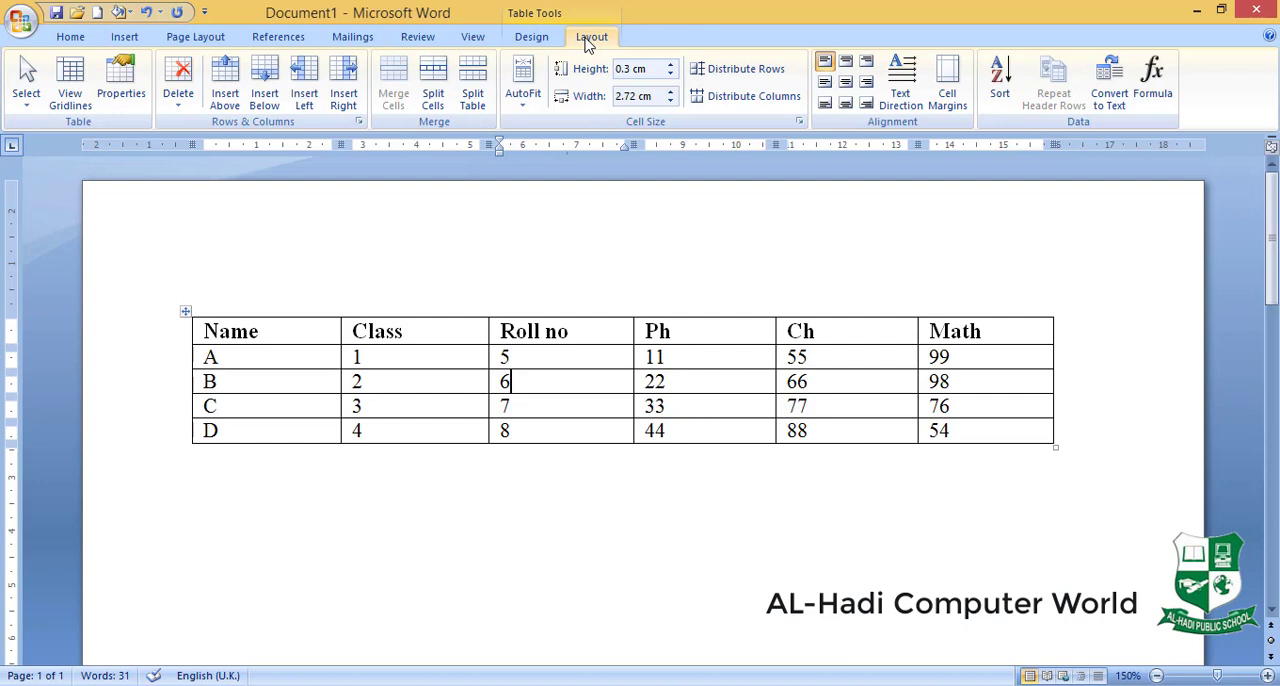
{"action": "left_click", "coordinate": [28, 100]}
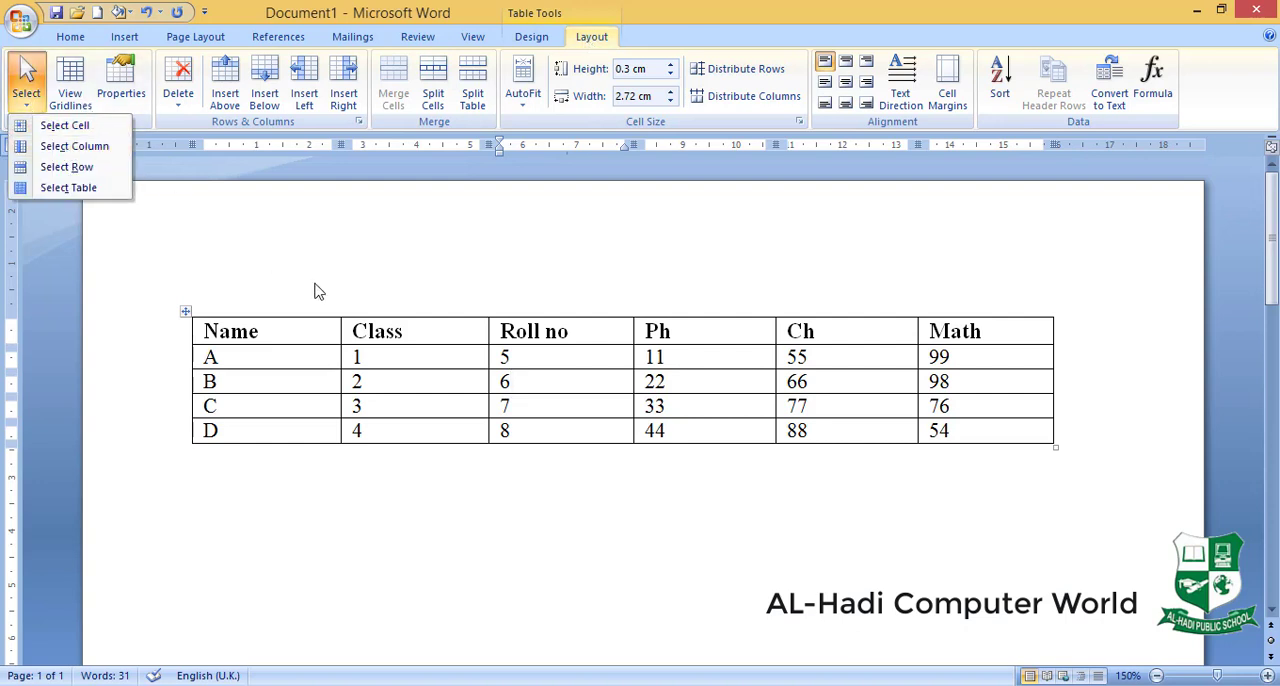
{"action": "left_click", "coordinate": [542, 381]}
{"action": "left_click", "coordinate": [24, 94]}
{"action": "left_click", "coordinate": [56, 127]}
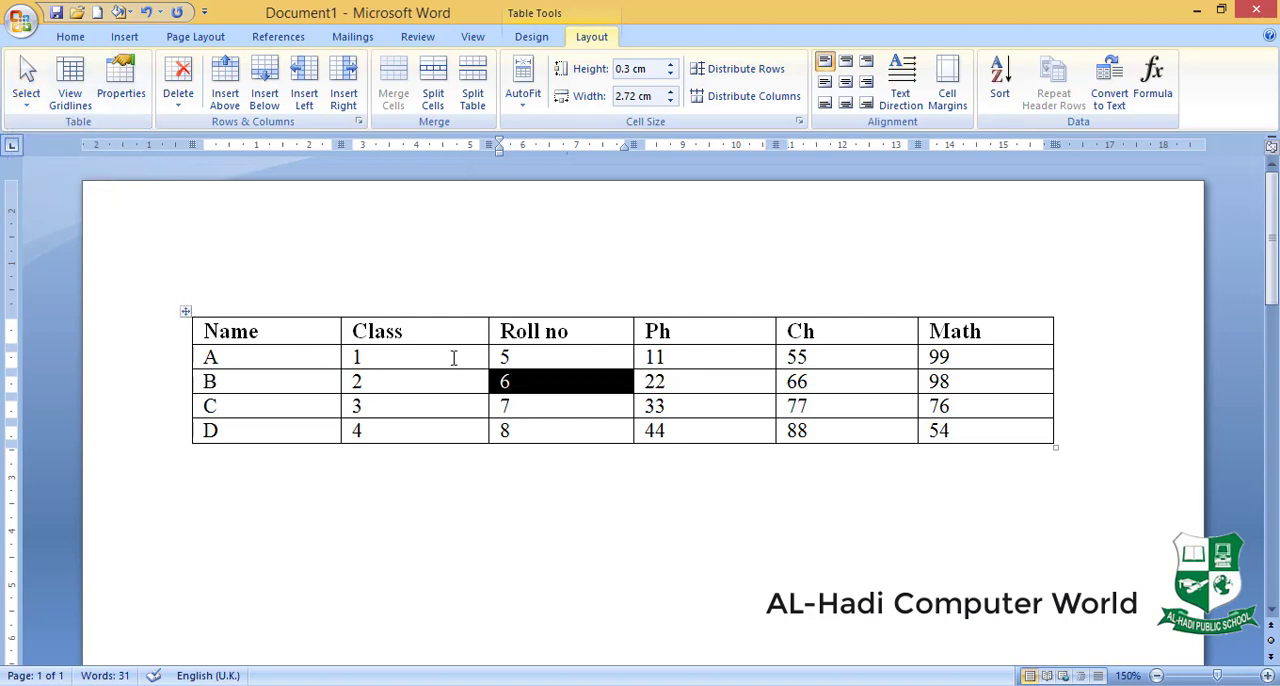
{"action": "left_click", "coordinate": [453, 357]}
{"action": "left_click", "coordinate": [26, 90]}
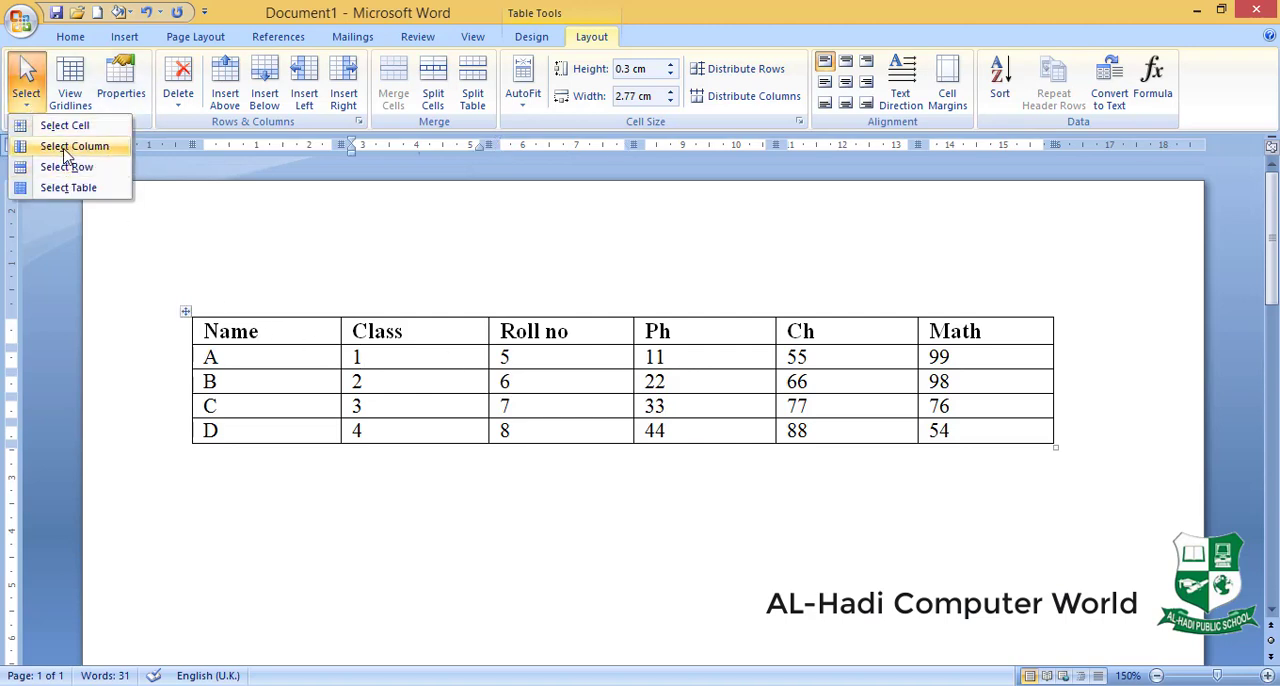
{"action": "left_click", "coordinate": [66, 147]}
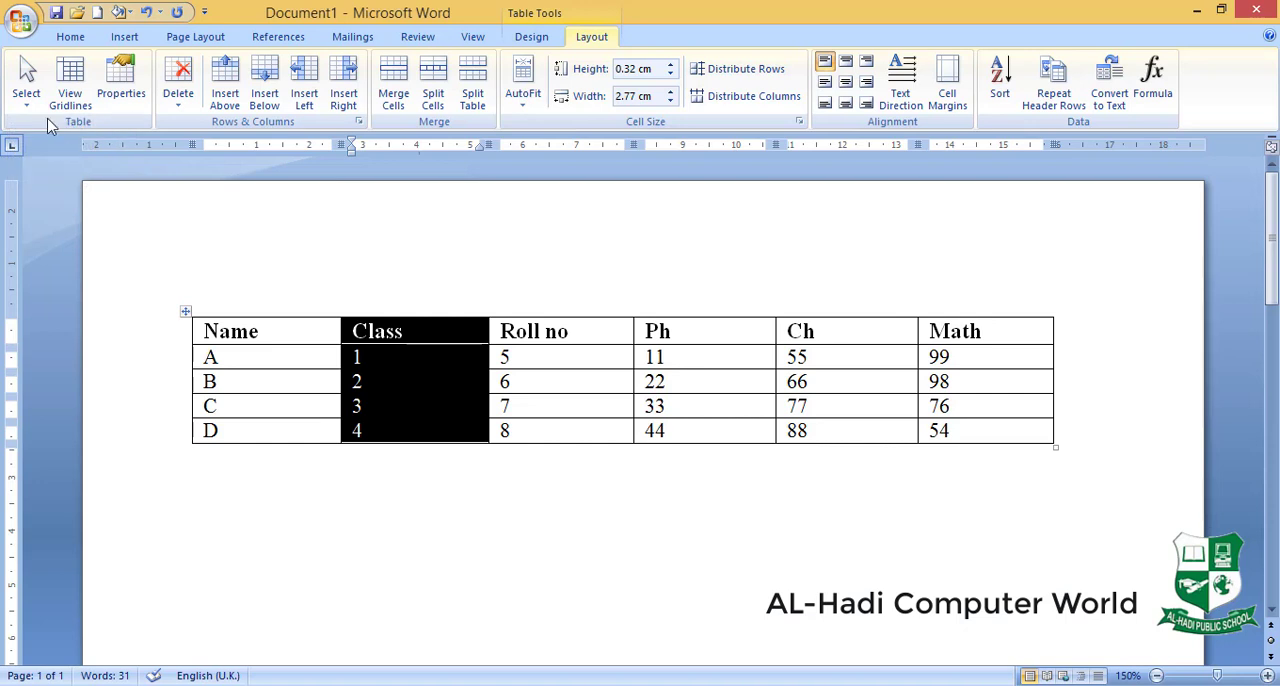
- Select the entire row for A, then select the whole marks table and clear the selection
{"action": "left_click", "coordinate": [26, 92]}
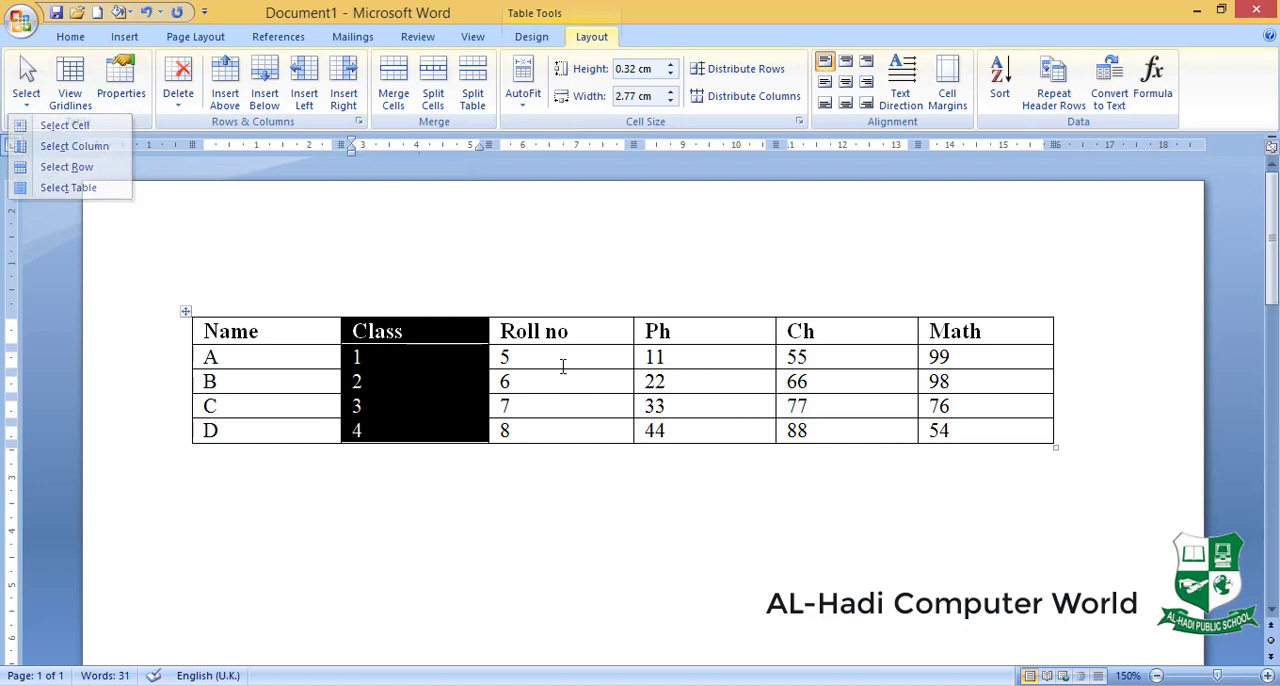
{"action": "left_click", "coordinate": [566, 358]}
{"action": "left_click", "coordinate": [30, 98]}
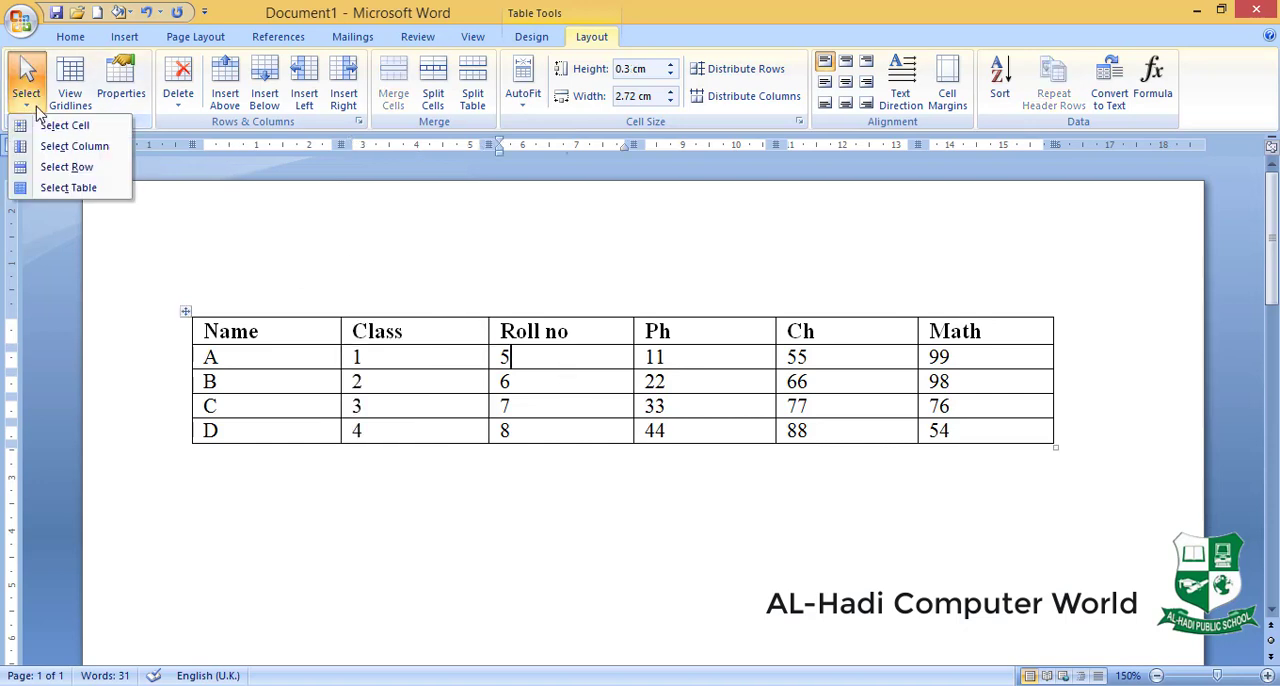
{"action": "left_click", "coordinate": [57, 166]}
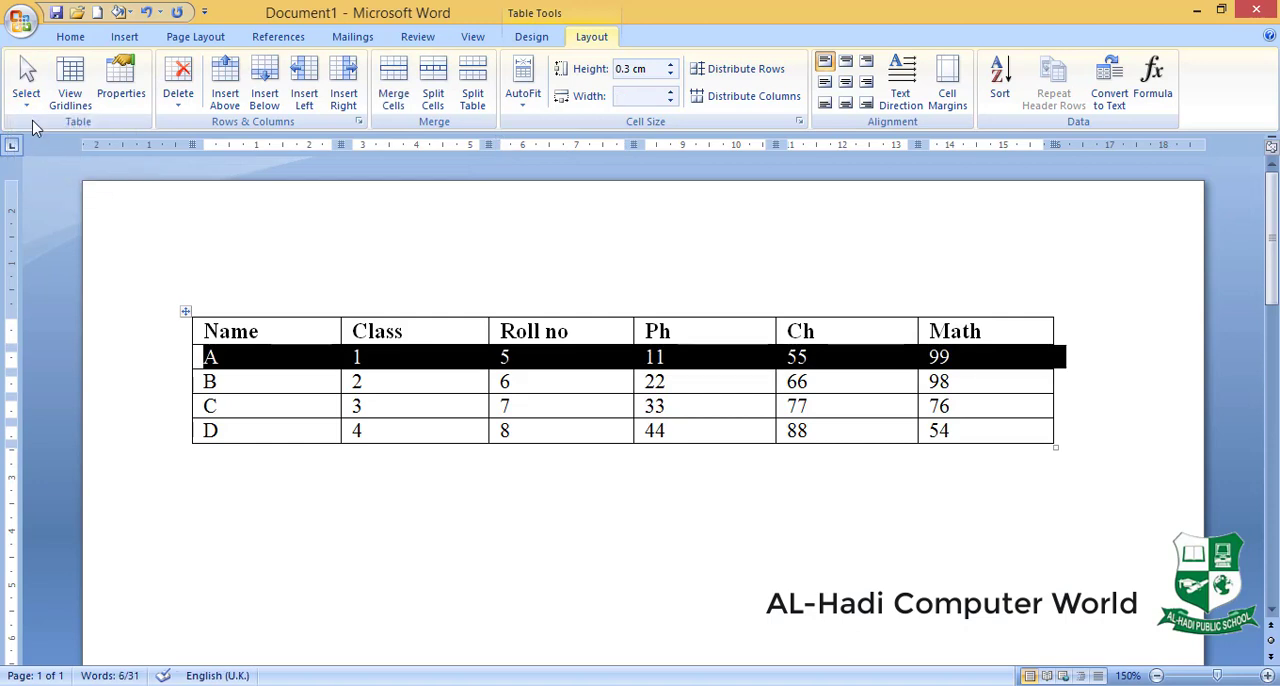
{"action": "left_click", "coordinate": [28, 98]}
{"action": "left_click", "coordinate": [61, 192]}
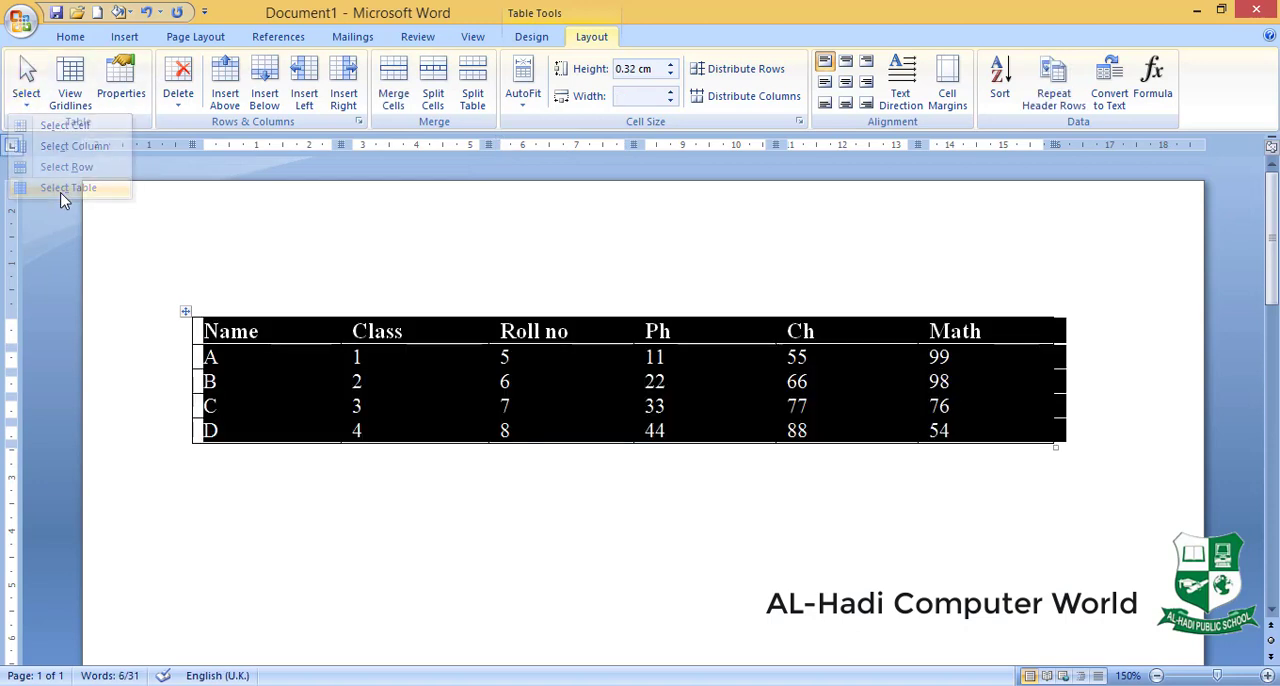
{"action": "left_click", "coordinate": [300, 333]}
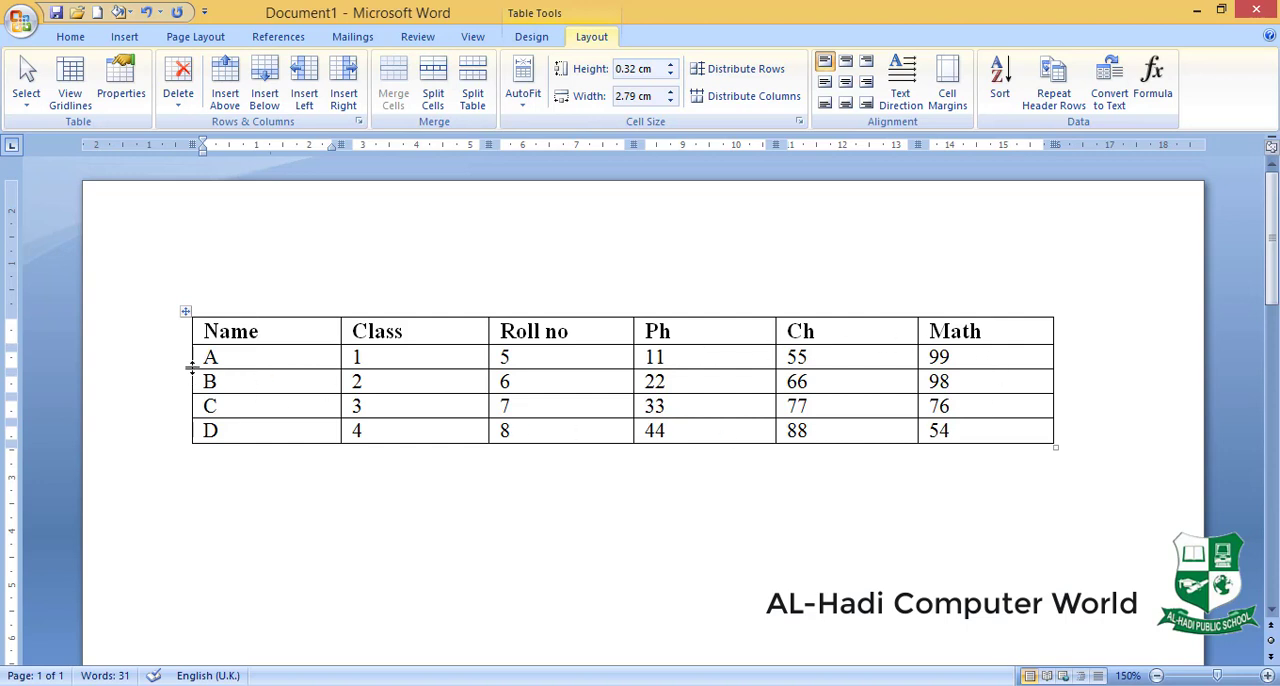
- Remove all borders from the whole marks table with No Border
{"action": "left_click", "coordinate": [64, 84]}
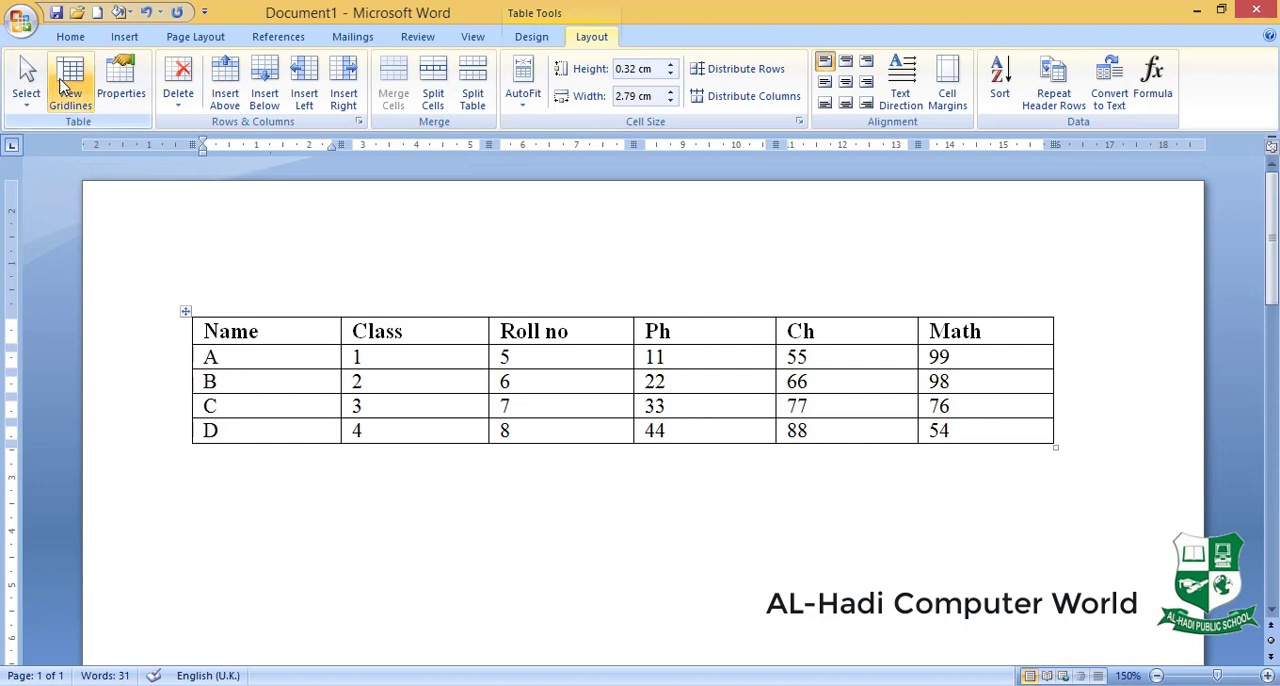
{"action": "left_click", "coordinate": [185, 311]}
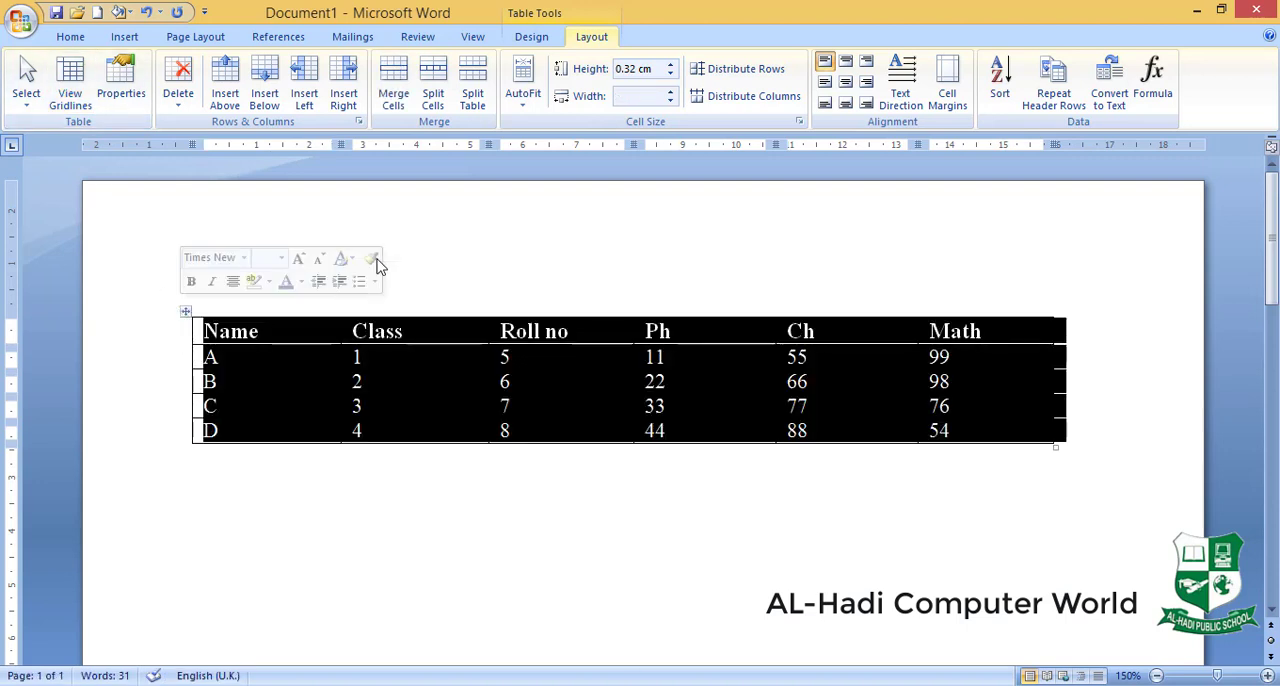
{"action": "left_click", "coordinate": [531, 37]}
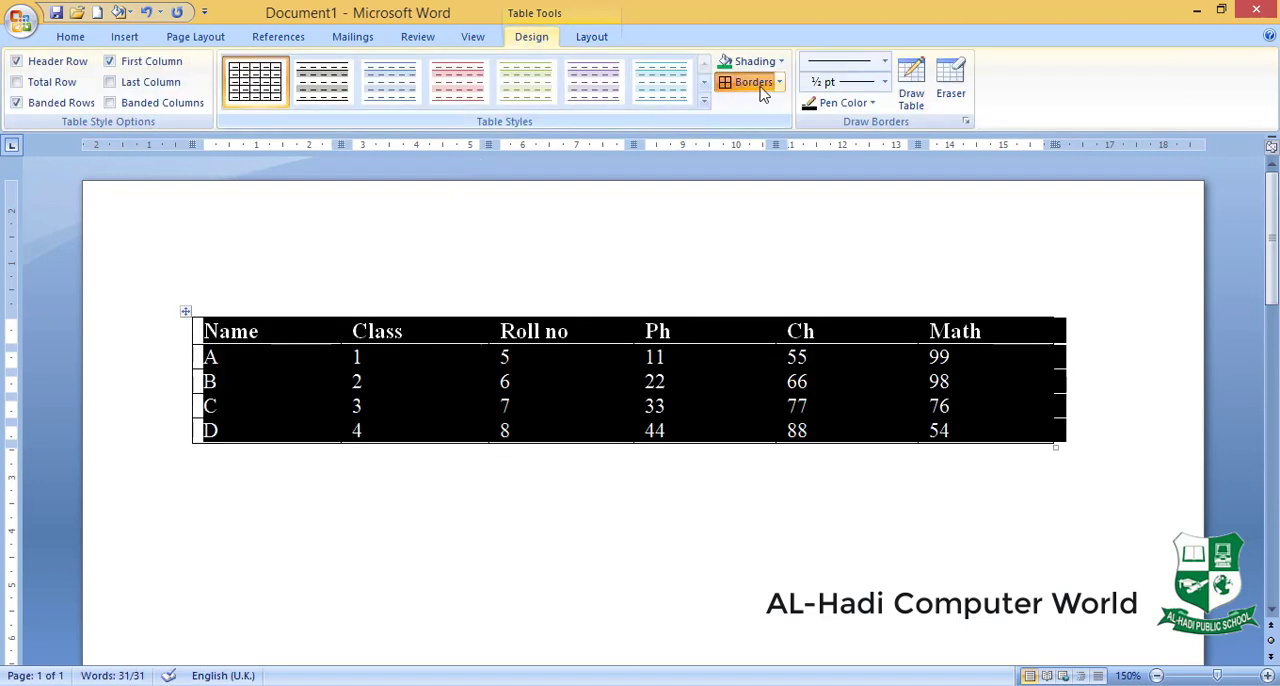
{"action": "left_click", "coordinate": [779, 83]}
{"action": "left_click", "coordinate": [770, 237]}
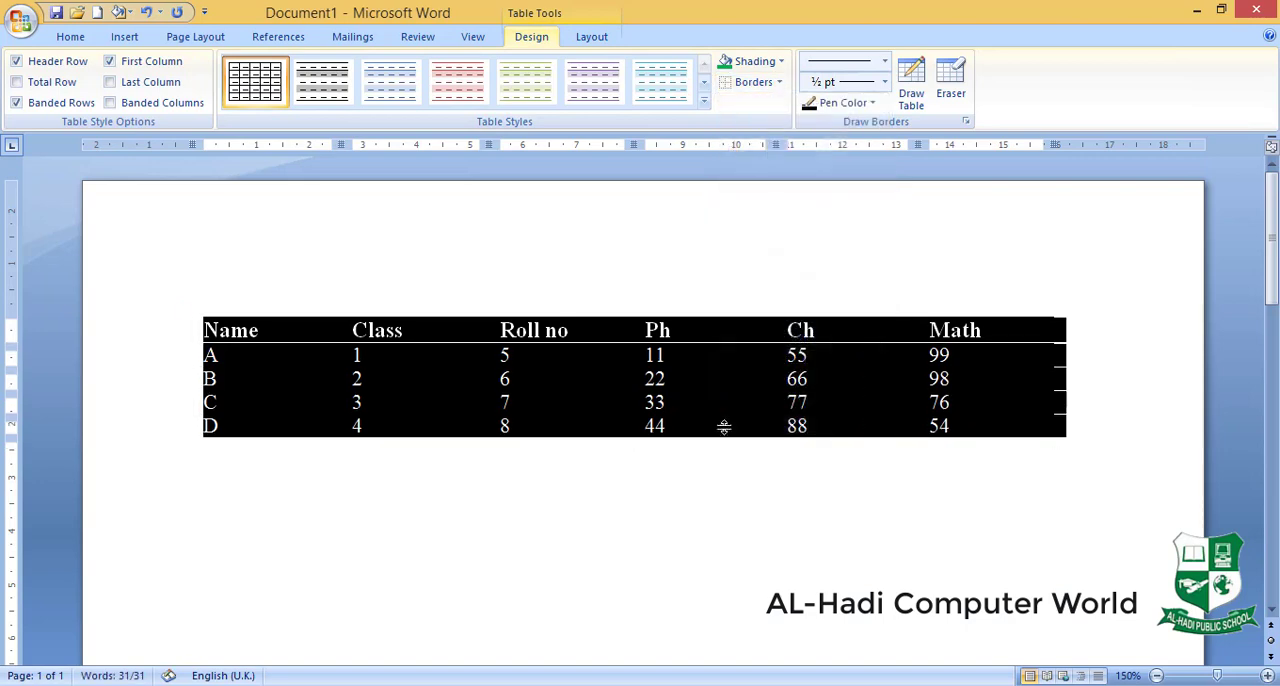
{"action": "left_click", "coordinate": [711, 410]}
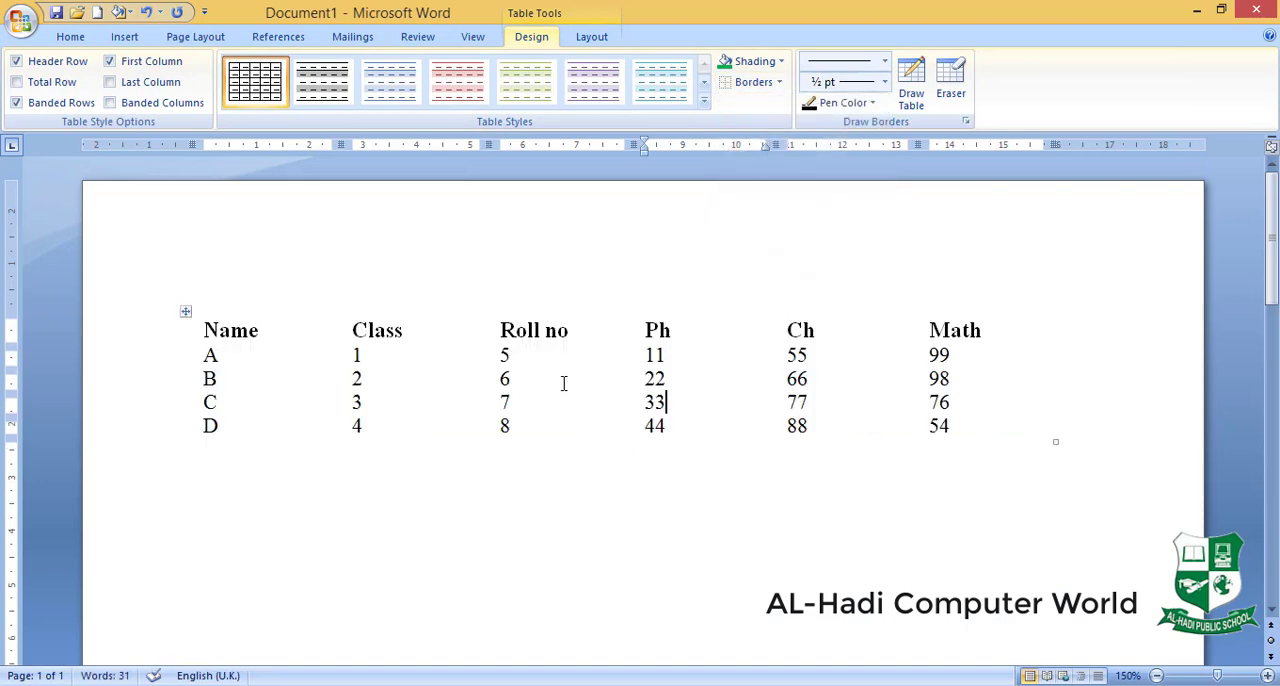
- Show the table gridlines on the borderless marks table
{"action": "left_click", "coordinate": [590, 37]}
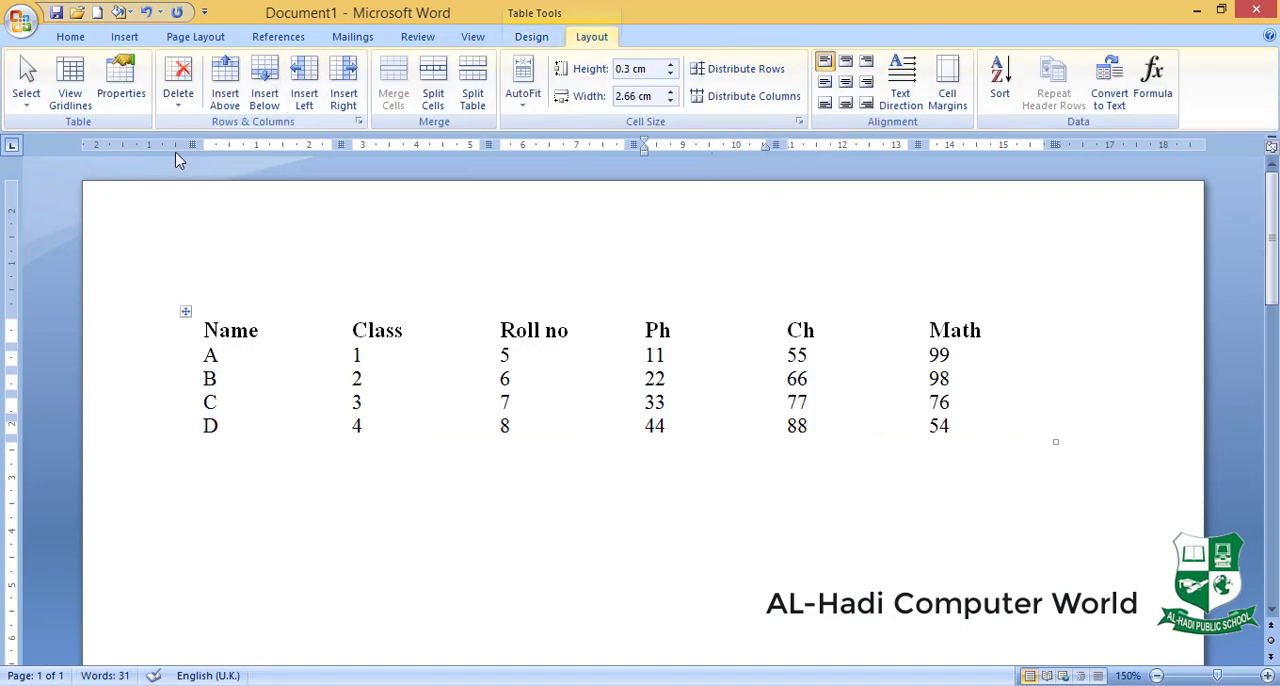
{"action": "left_click", "coordinate": [185, 311]}
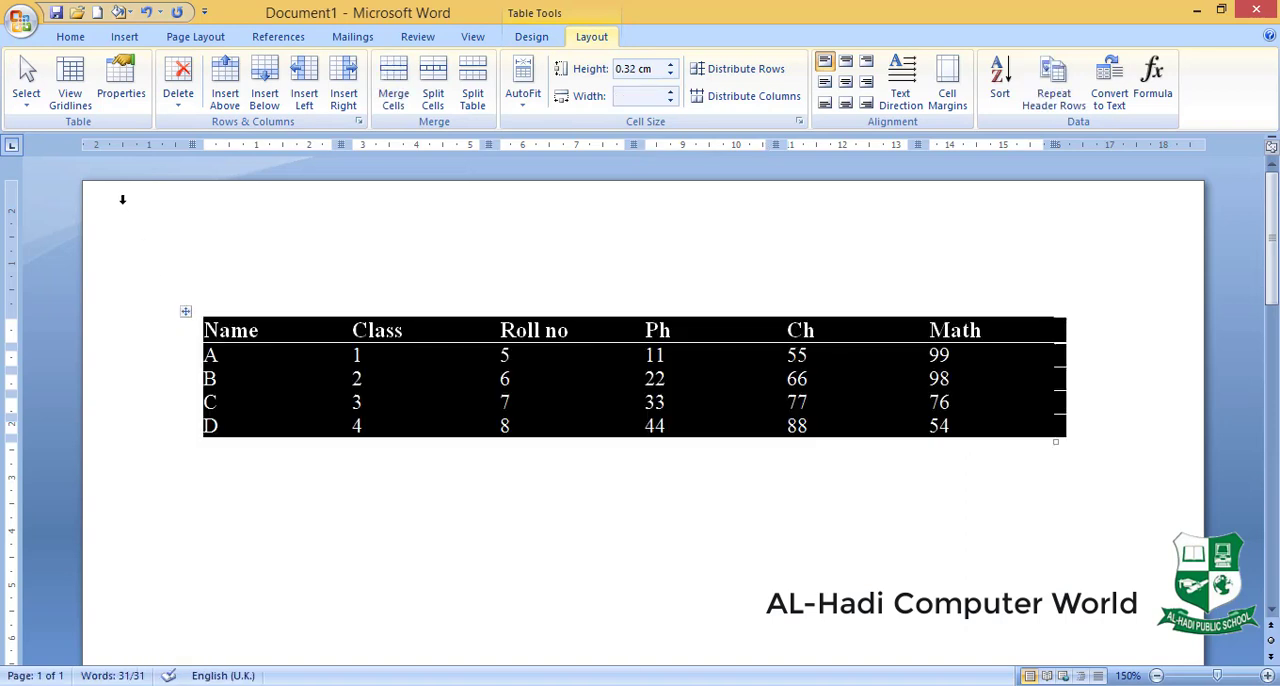
{"action": "left_click", "coordinate": [70, 82]}
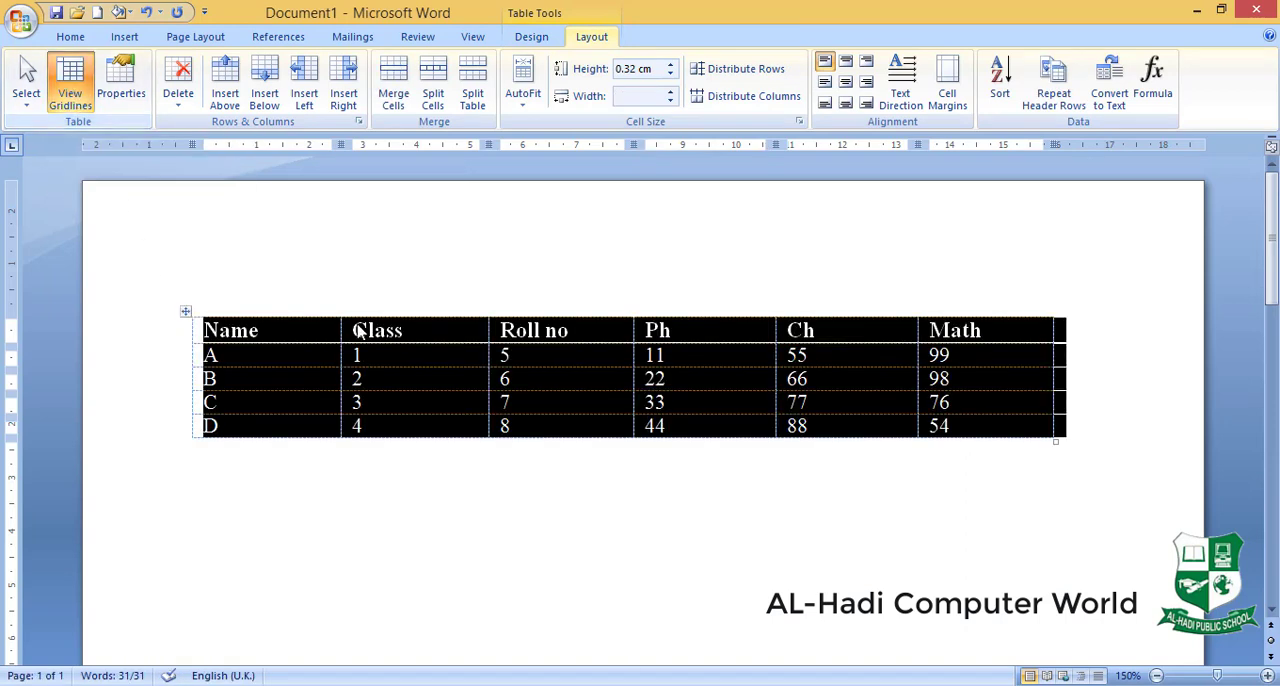
{"action": "left_click", "coordinate": [424, 339]}
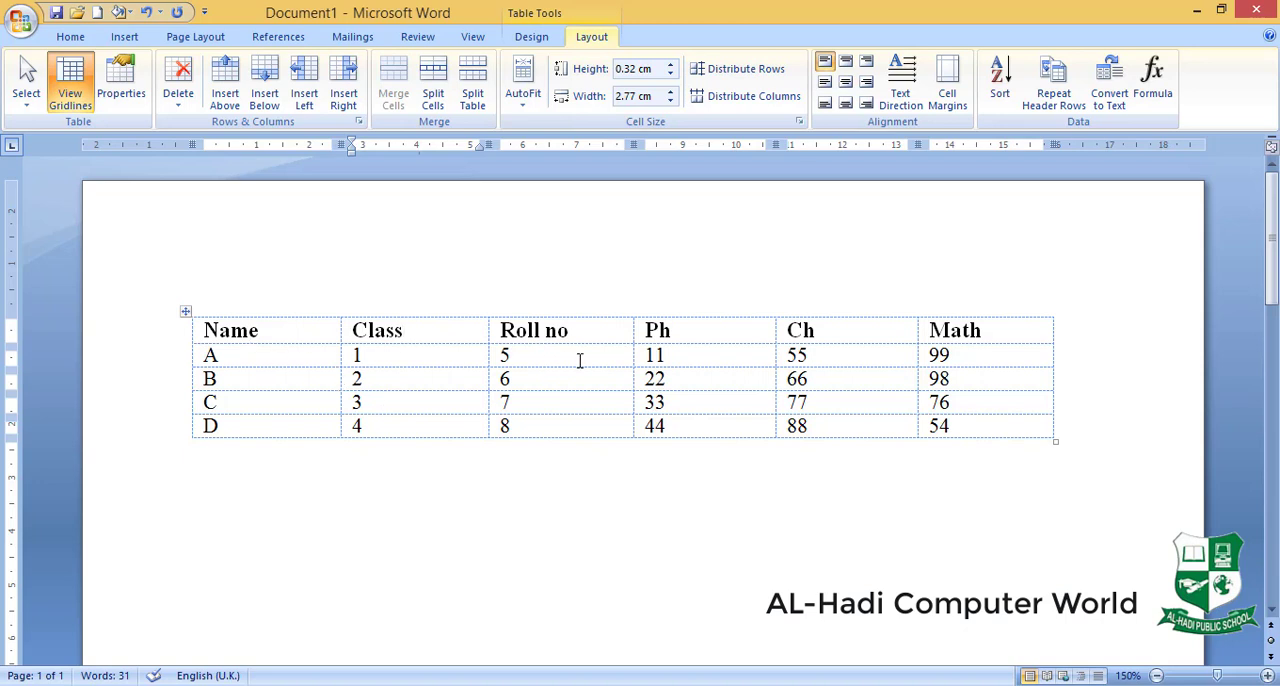
- Apply All Borders to the whole marks table again
{"action": "left_click", "coordinate": [185, 311]}
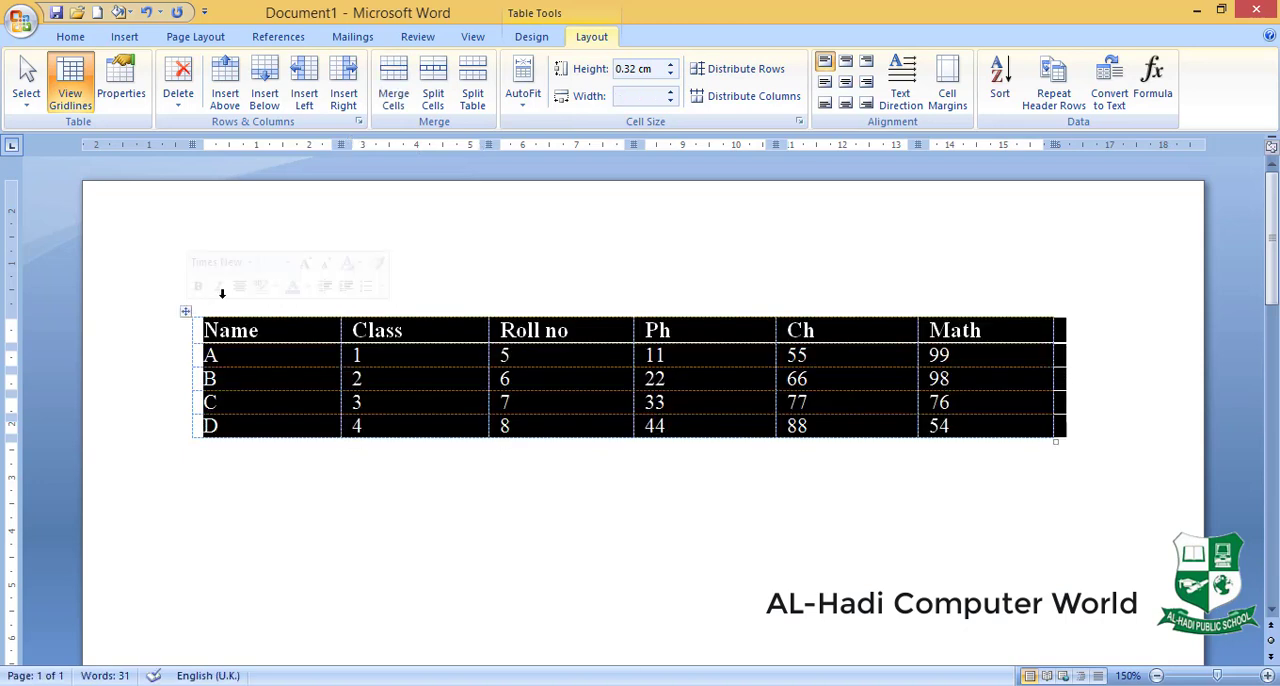
{"action": "left_click", "coordinate": [531, 37]}
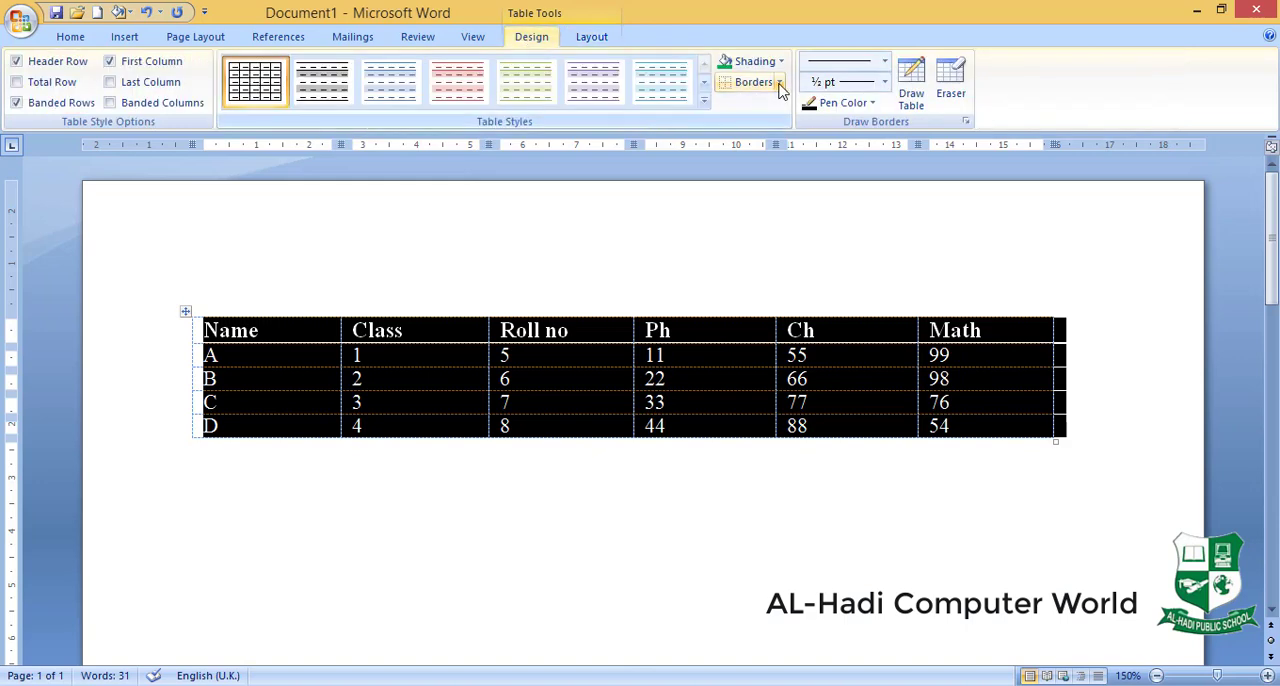
{"action": "left_click", "coordinate": [779, 82]}
{"action": "left_click", "coordinate": [780, 211]}
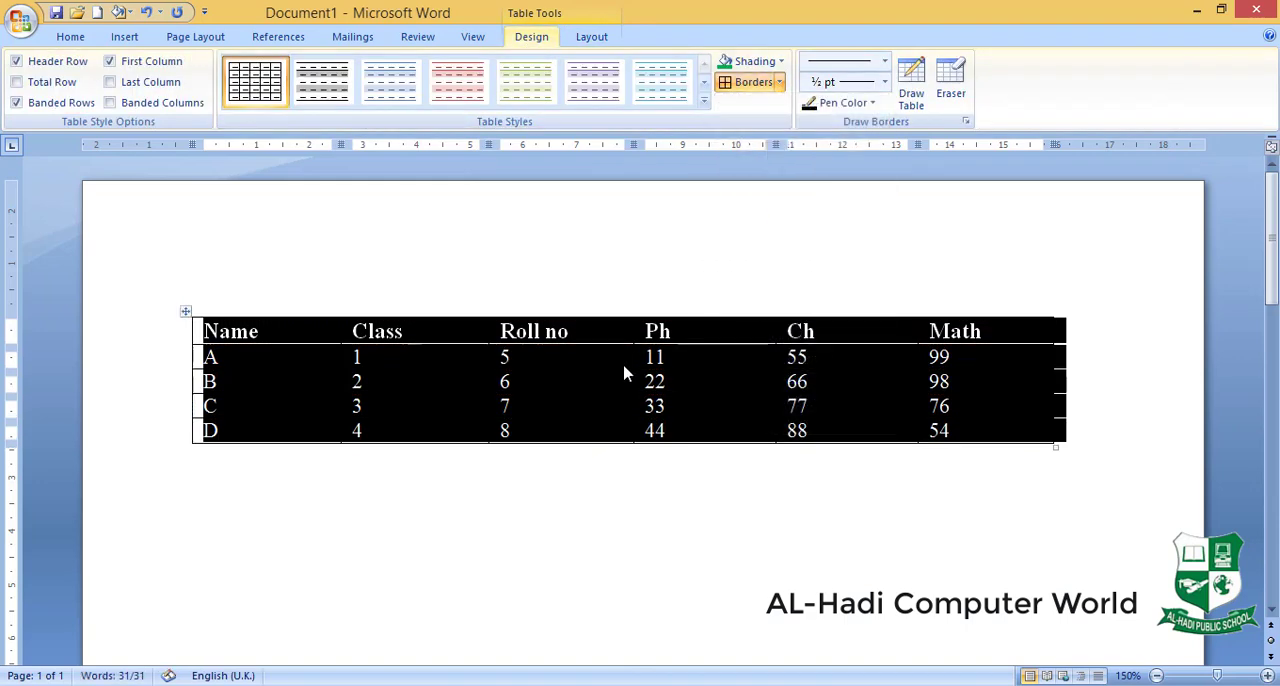
{"action": "left_click", "coordinate": [500, 366]}
- Select the bordered marks table and toggle the gridline display, leaving it off
{"action": "left_click", "coordinate": [592, 42]}
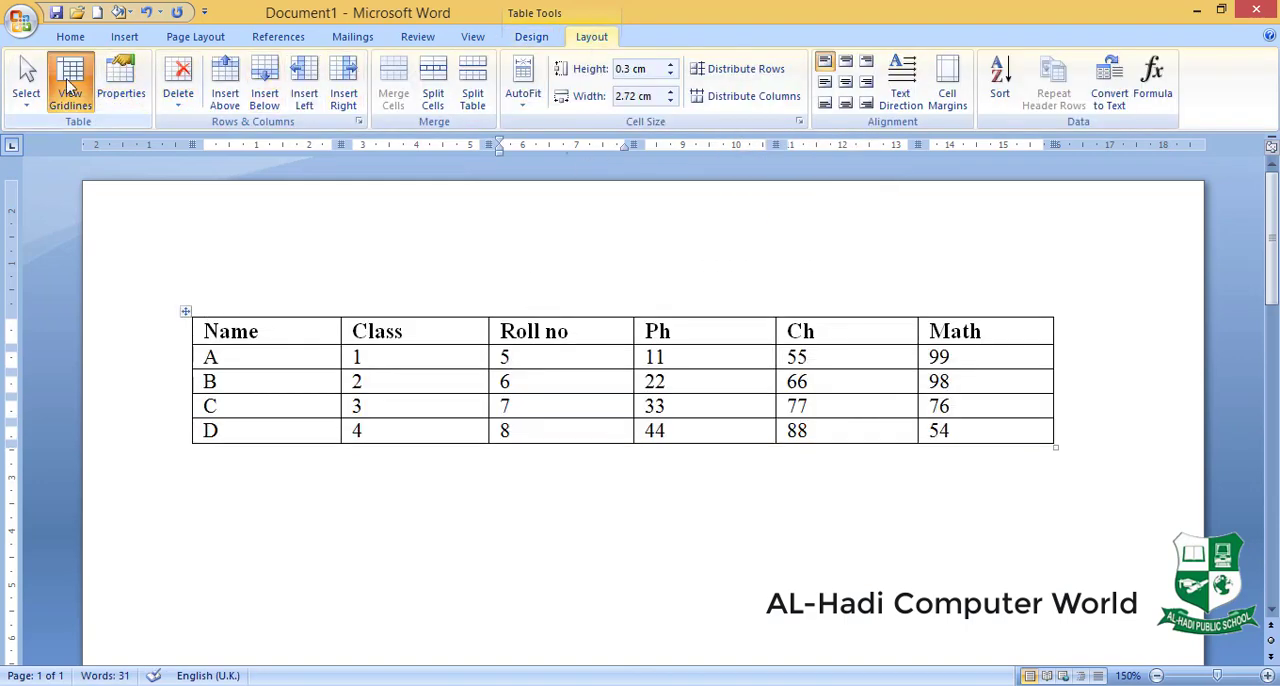
{"action": "left_click", "coordinate": [186, 312]}
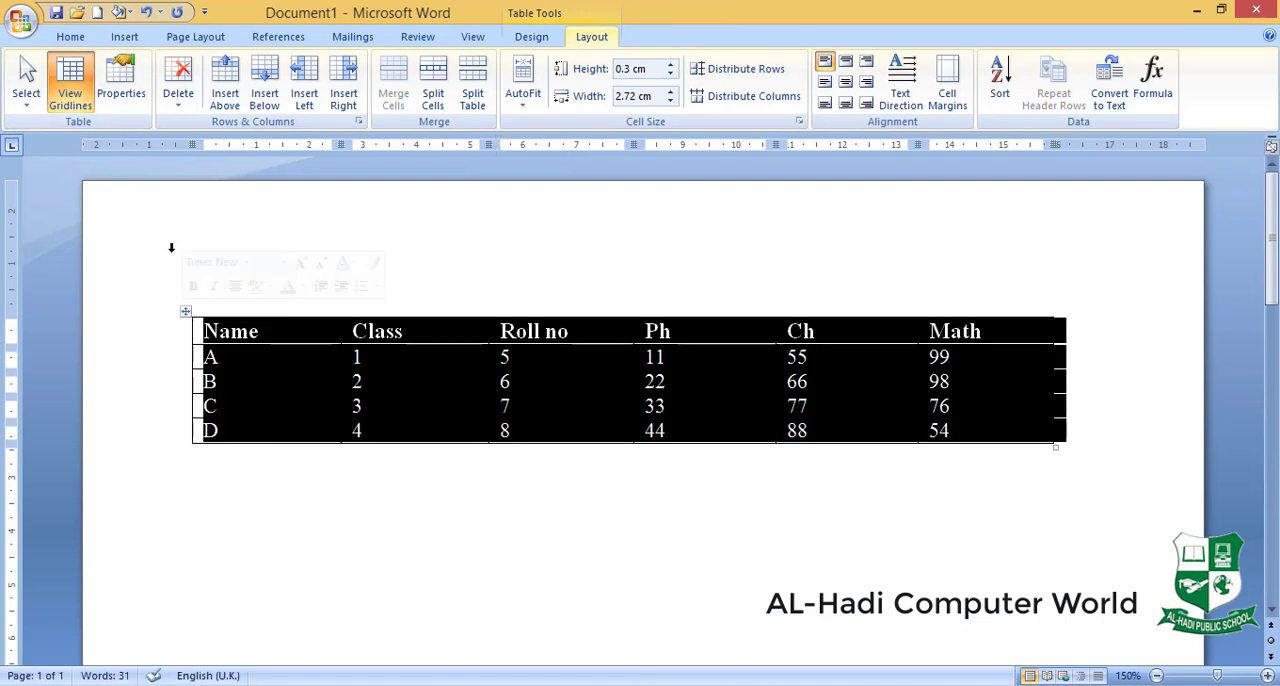
{"action": "left_click", "coordinate": [70, 82]}
{"action": "left_click", "coordinate": [70, 86]}
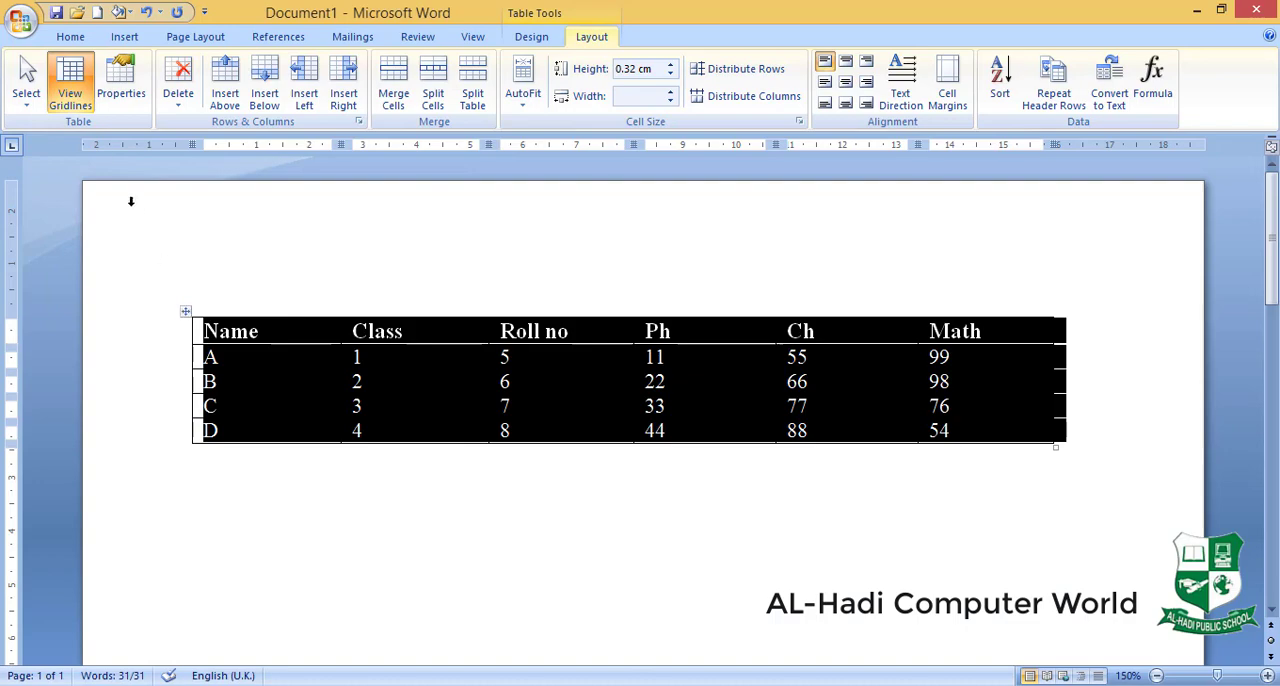
{"action": "left_click", "coordinate": [70, 86]}
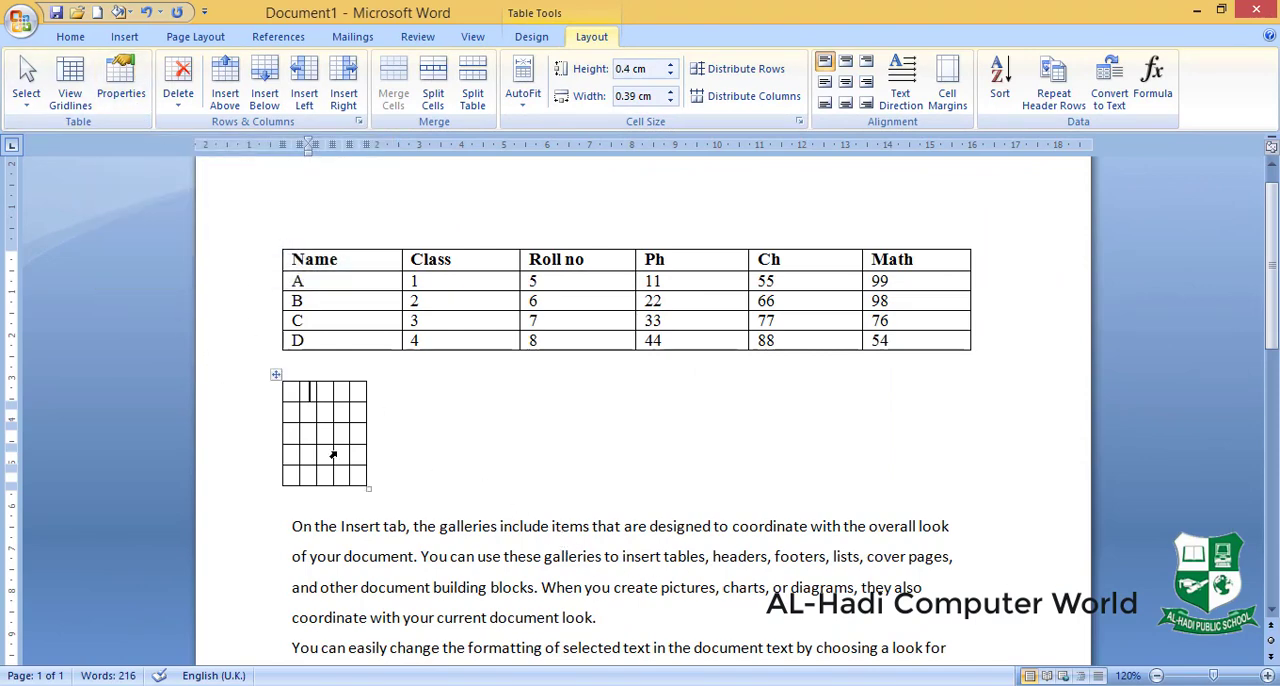
{"action": "left_click", "coordinate": [121, 84]}
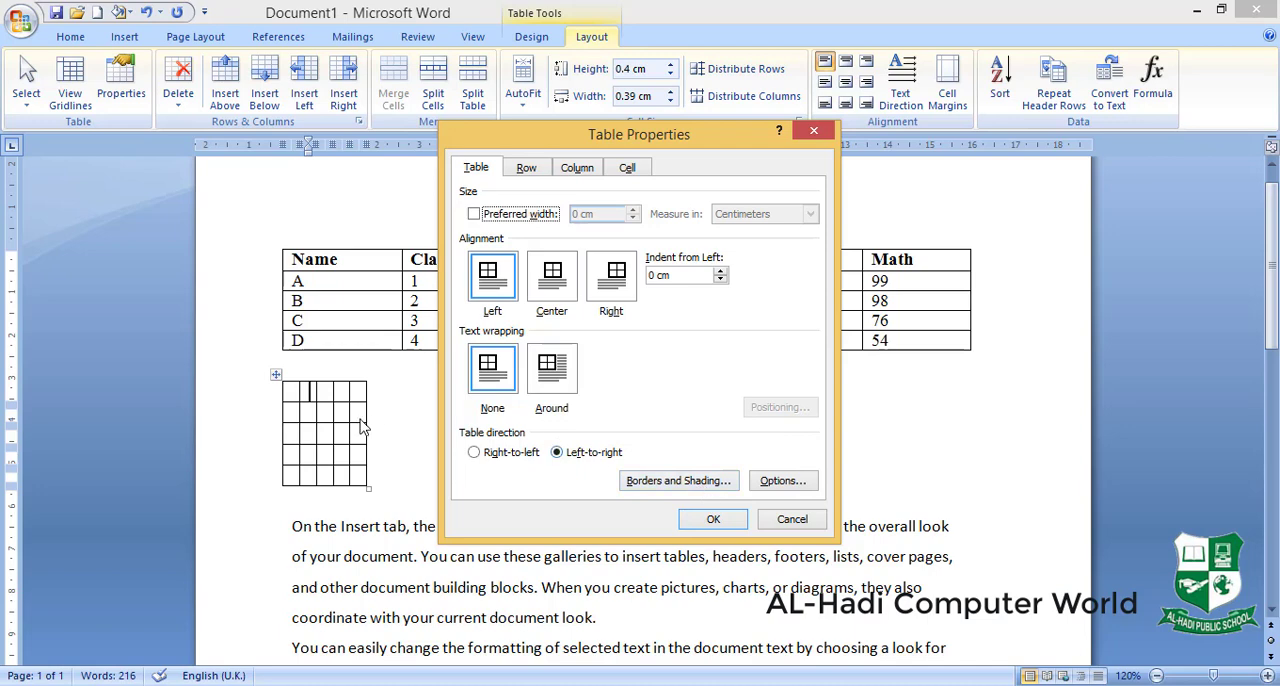
{"action": "left_click", "coordinate": [276, 376]}
{"action": "left_click", "coordinate": [800, 520]}
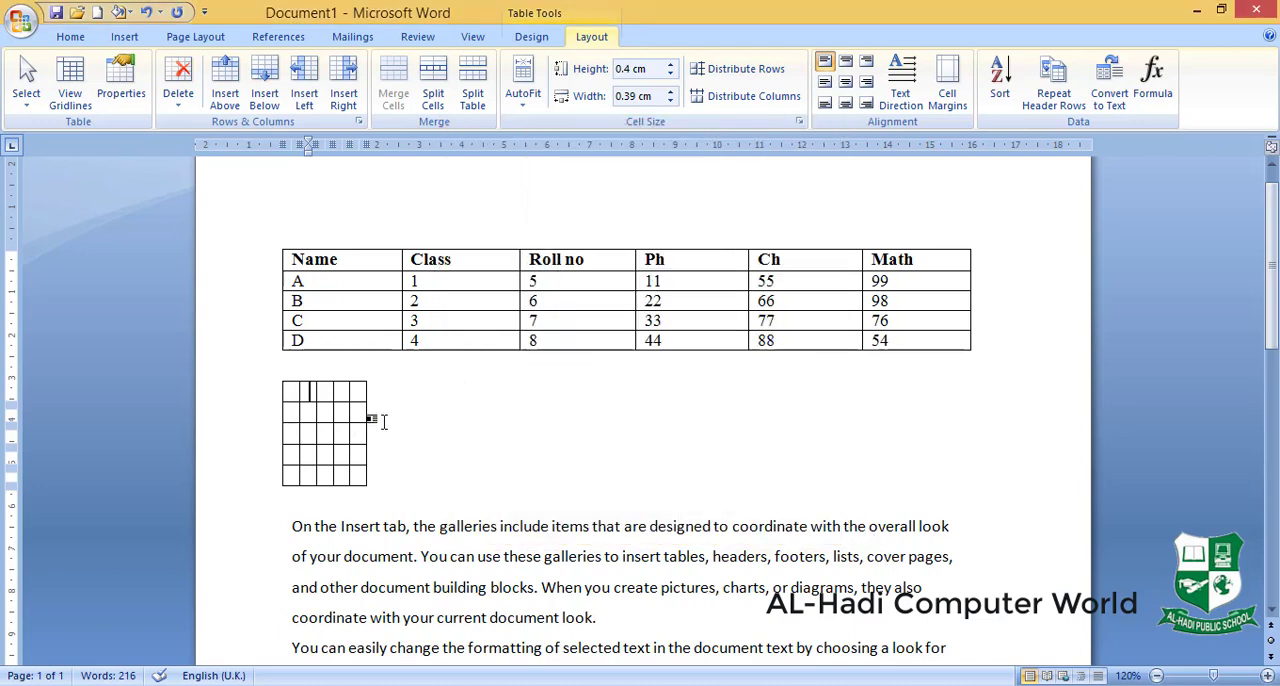
- Select the whole small empty table and set its alignment to Center in the table properties
{"action": "left_click", "coordinate": [276, 375]}
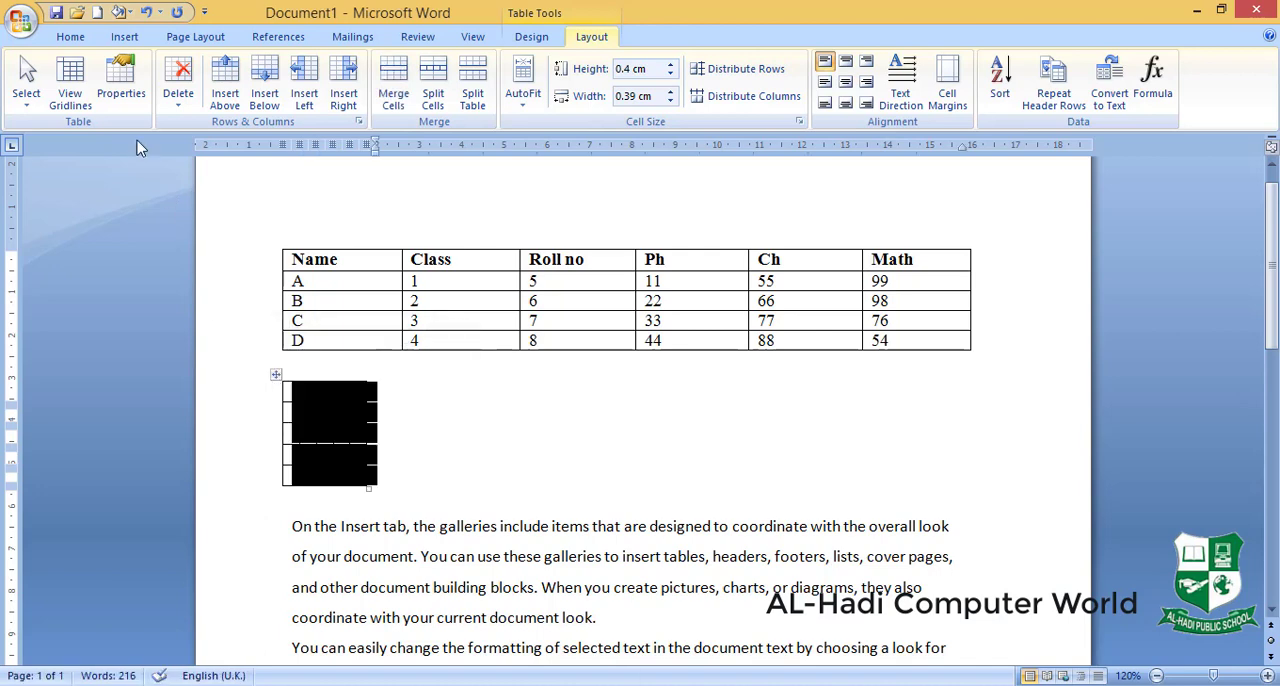
{"action": "left_click", "coordinate": [121, 80]}
{"action": "left_click", "coordinate": [552, 295]}
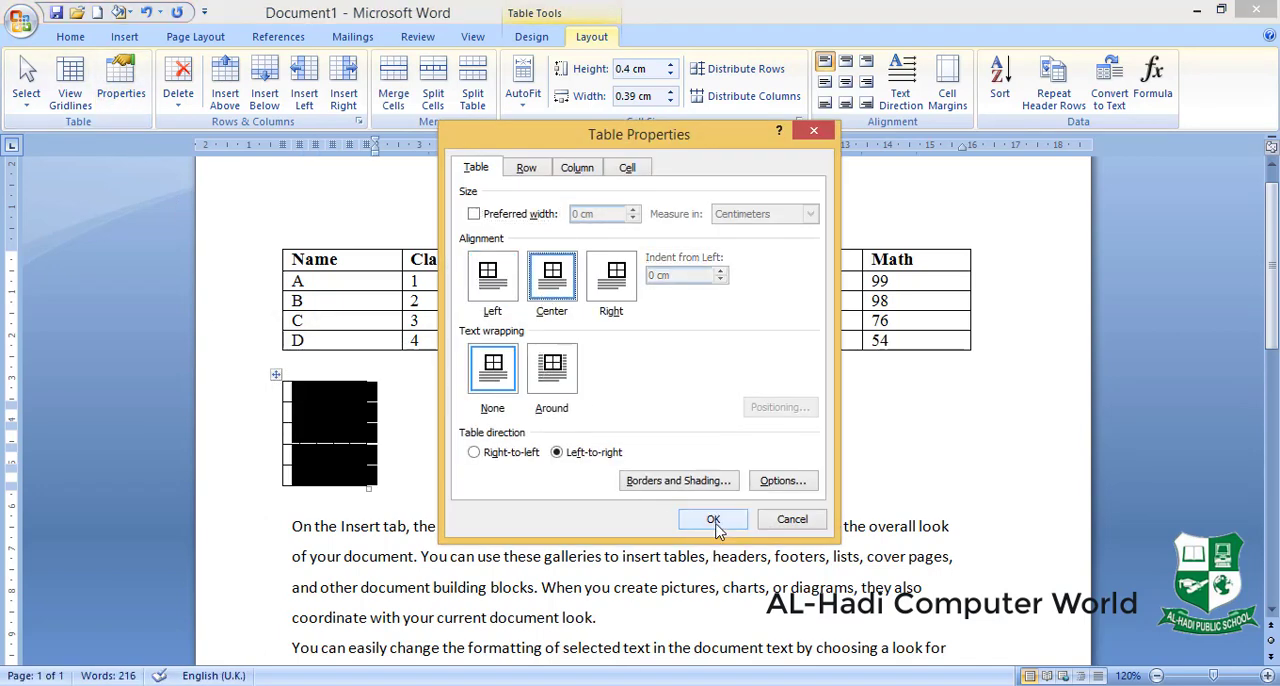
{"action": "left_click", "coordinate": [714, 521]}
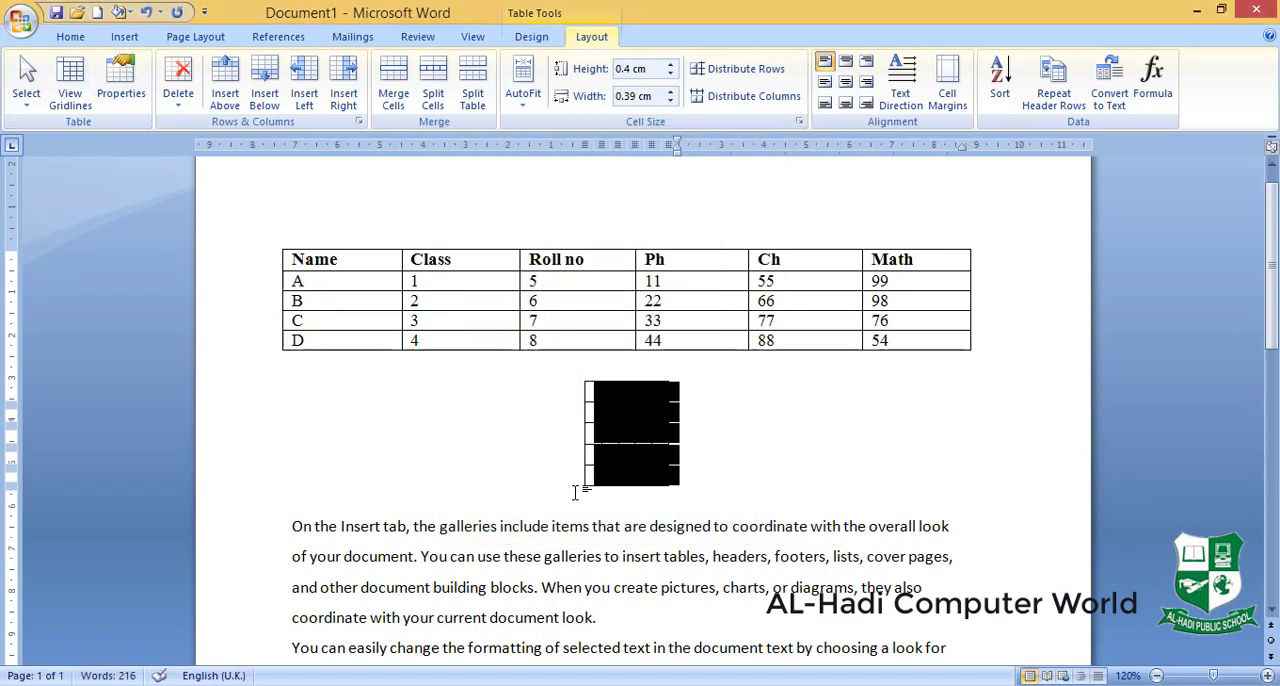
- Change the small empty table's alignment to Right in the table properties
{"action": "left_click", "coordinate": [121, 85]}
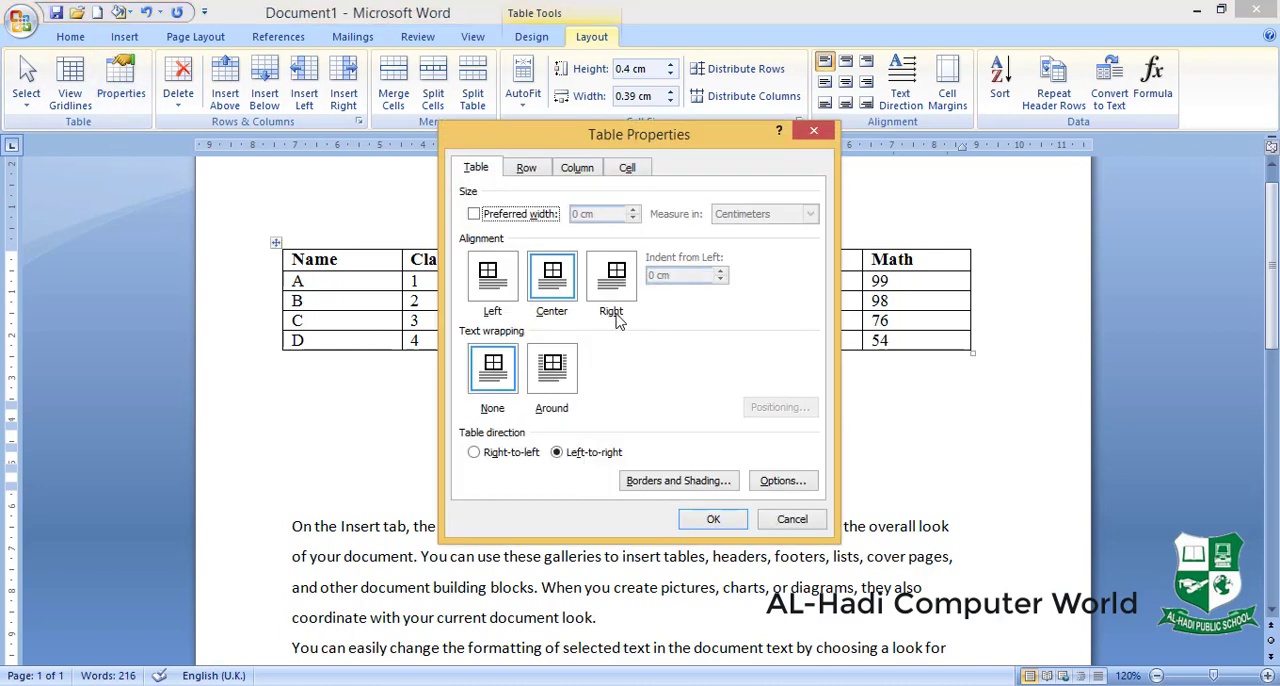
{"action": "left_click", "coordinate": [614, 296]}
{"action": "left_click", "coordinate": [714, 520]}
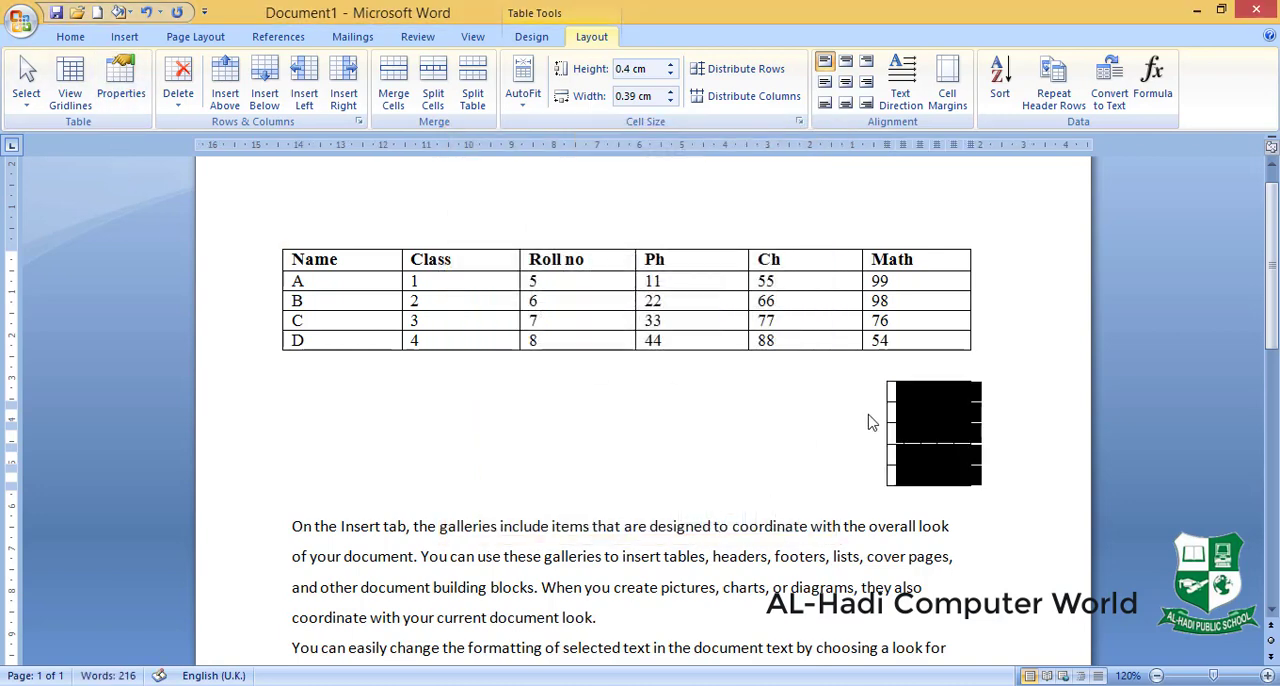
- Move the small empty table back to the page's left margin, below the marks table
{"action": "left_click", "coordinate": [840, 381]}
{"action": "left_click_drag", "start_coordinate": [840, 381], "coordinate": [397, 379]}
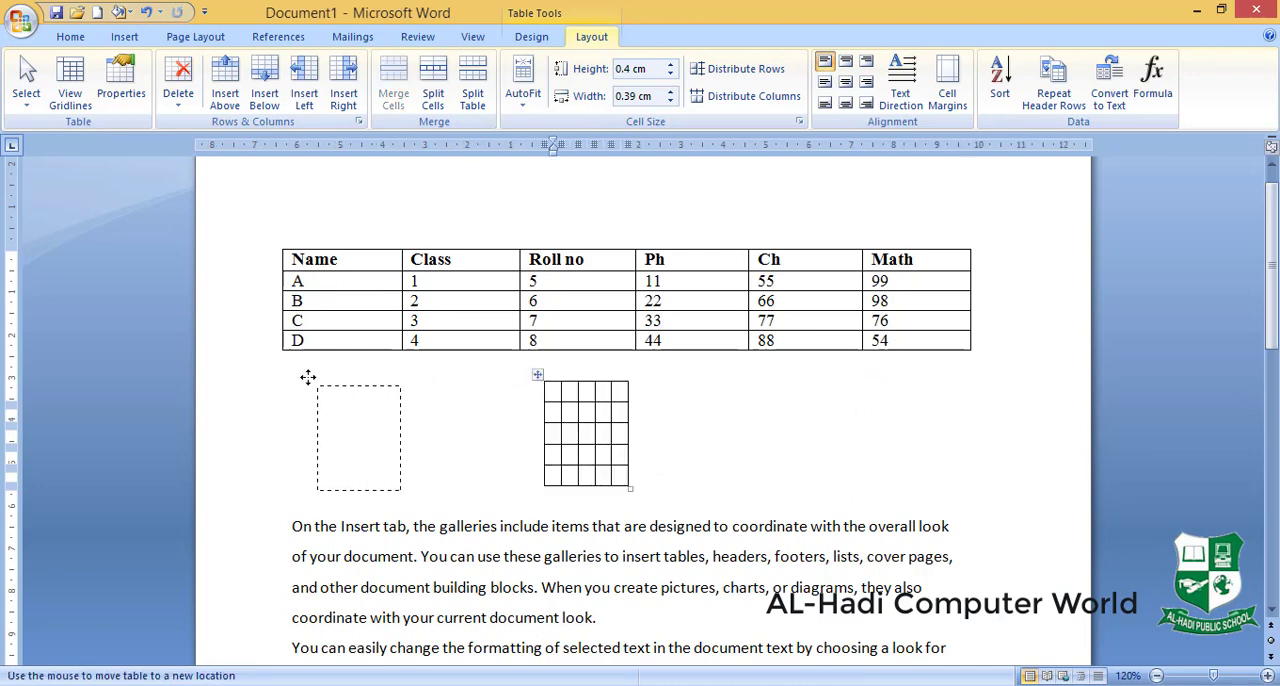
{"action": "left_click_drag", "start_coordinate": [307, 377], "coordinate": [277, 376]}
- Set the small table's text wrapping to Around and move it into the middle of the body text
{"action": "left_click", "coordinate": [121, 85]}
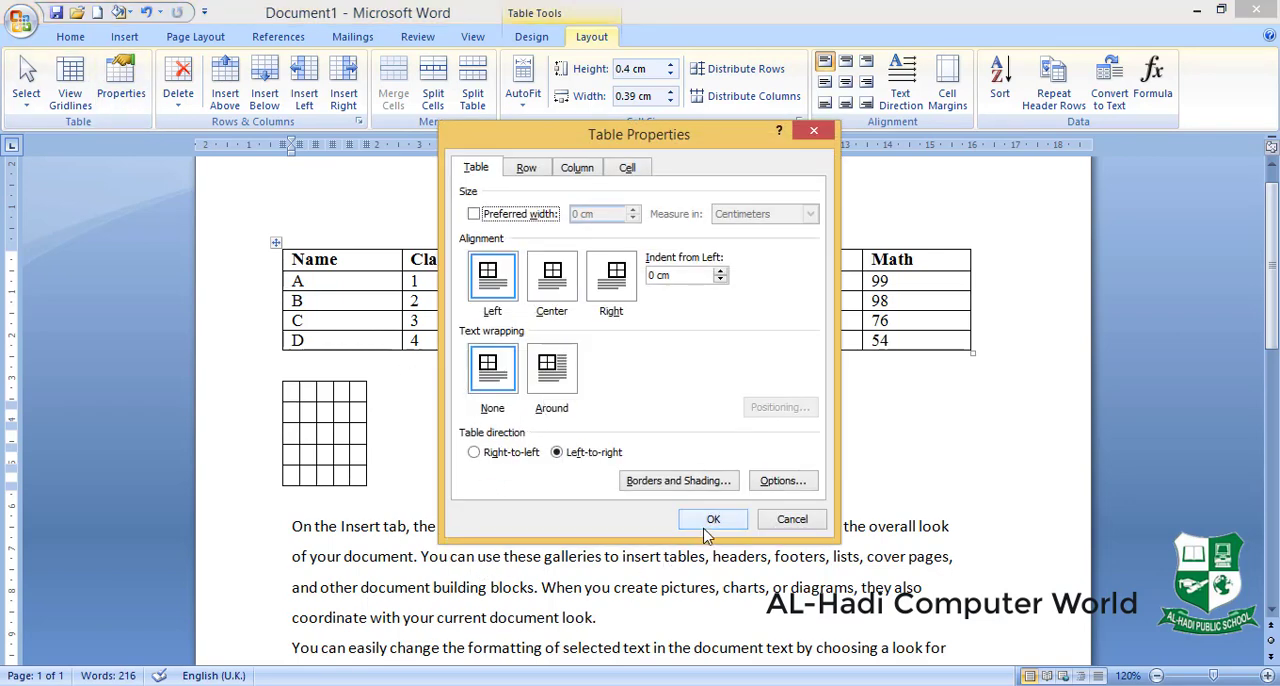
{"action": "left_click", "coordinate": [552, 376]}
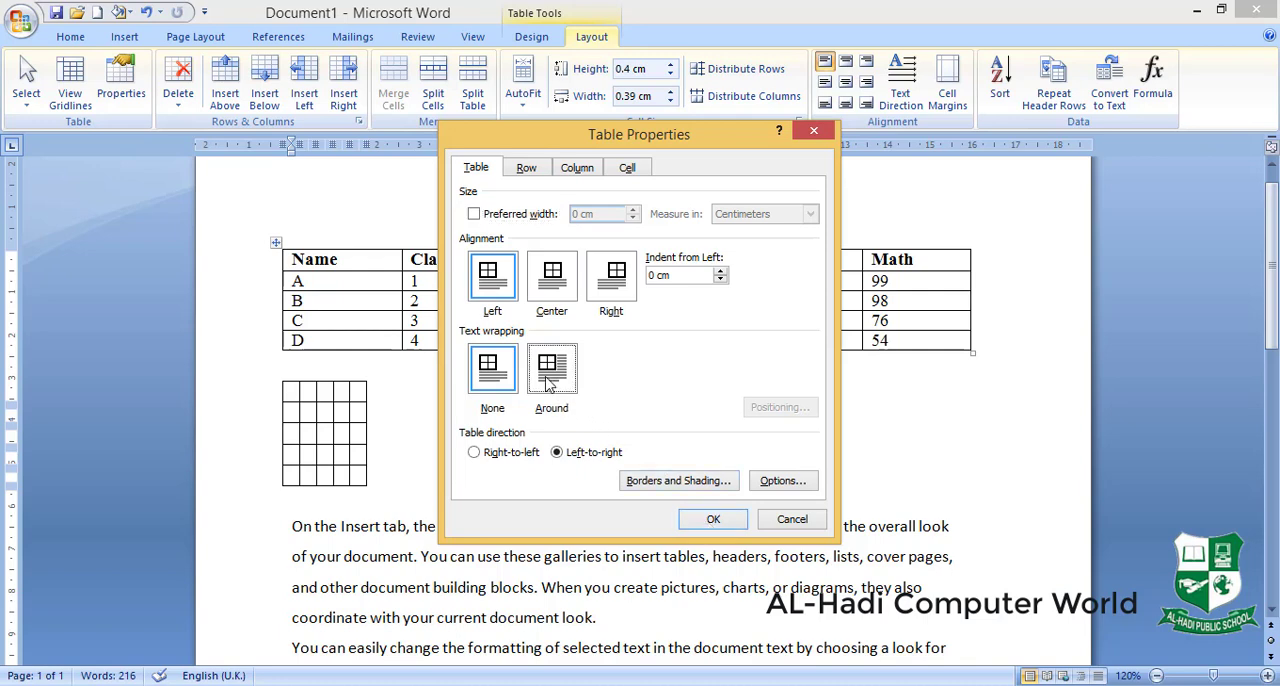
{"action": "left_click", "coordinate": [713, 520]}
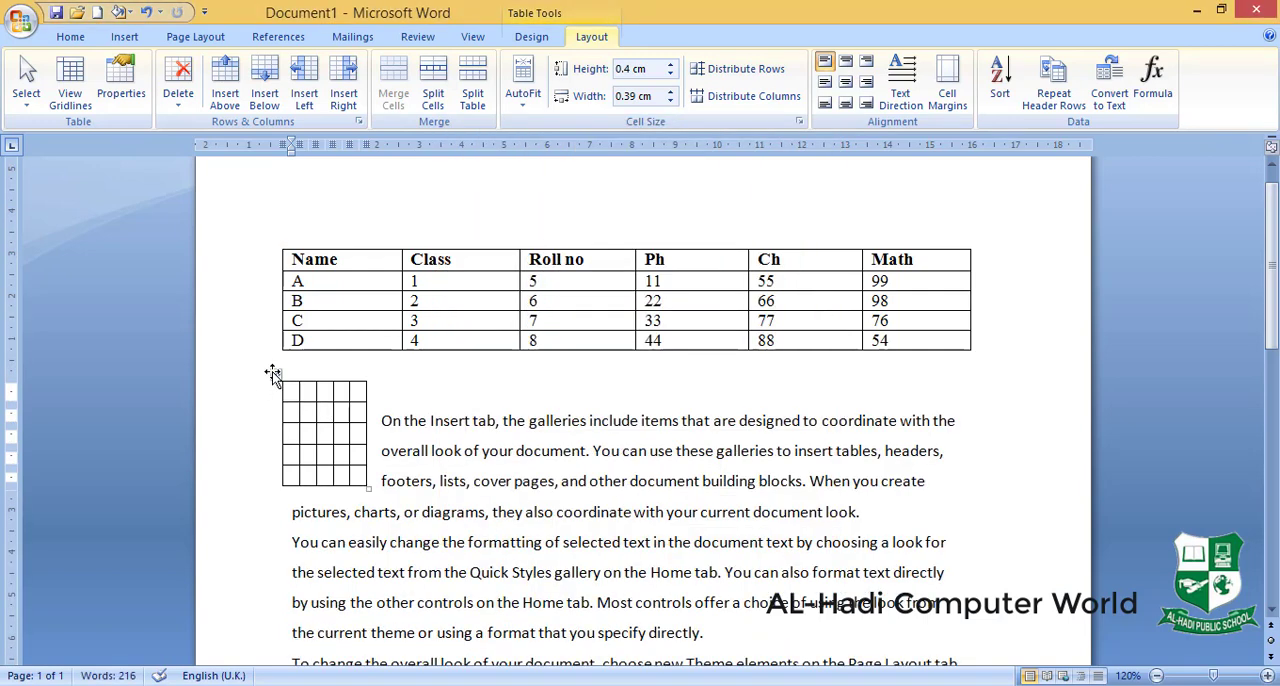
{"action": "left_click_drag", "start_coordinate": [278, 372], "coordinate": [508, 474]}
- Enter filler text starting with "rth" in the first cells of the small table's top row
{"action": "type", "text": "Rthrth hwryjw"}
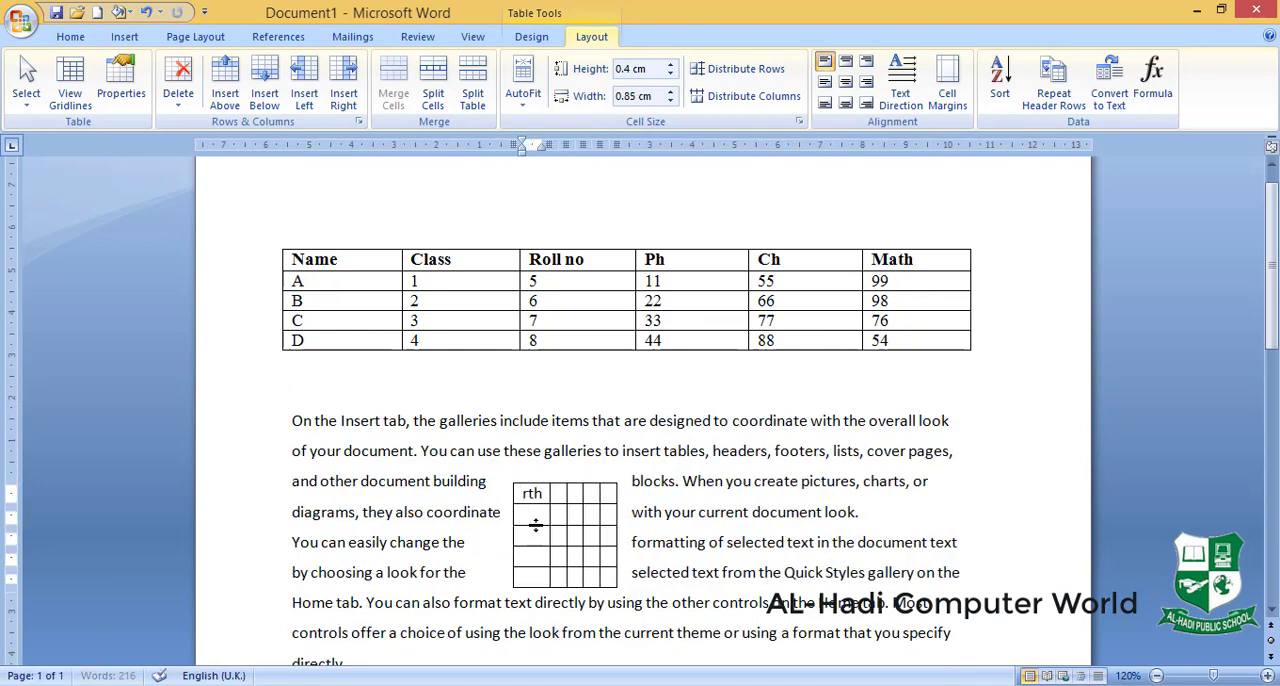
{"action": "key", "text": "Tab"}
{"action": "type", "text": "ergwehwth"}
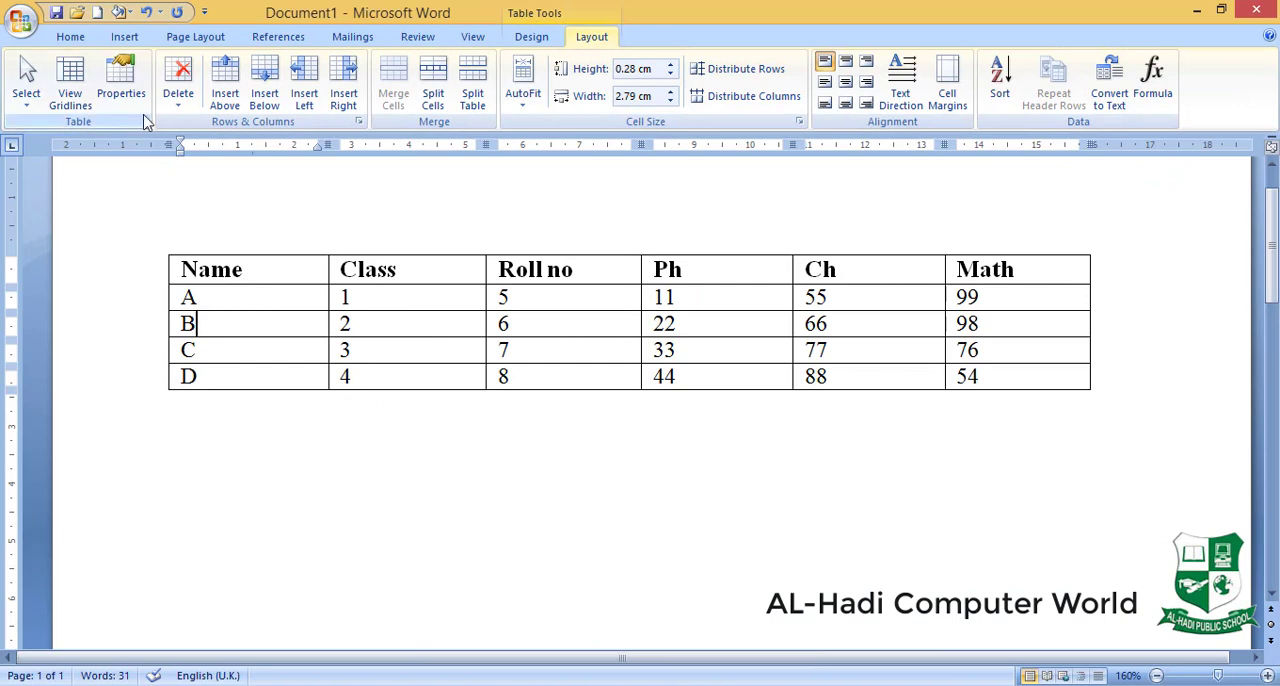
- Delete the Ph header cell of the marks table with Shift cells left, and undo the deletion
{"action": "left_click", "coordinate": [178, 88]}
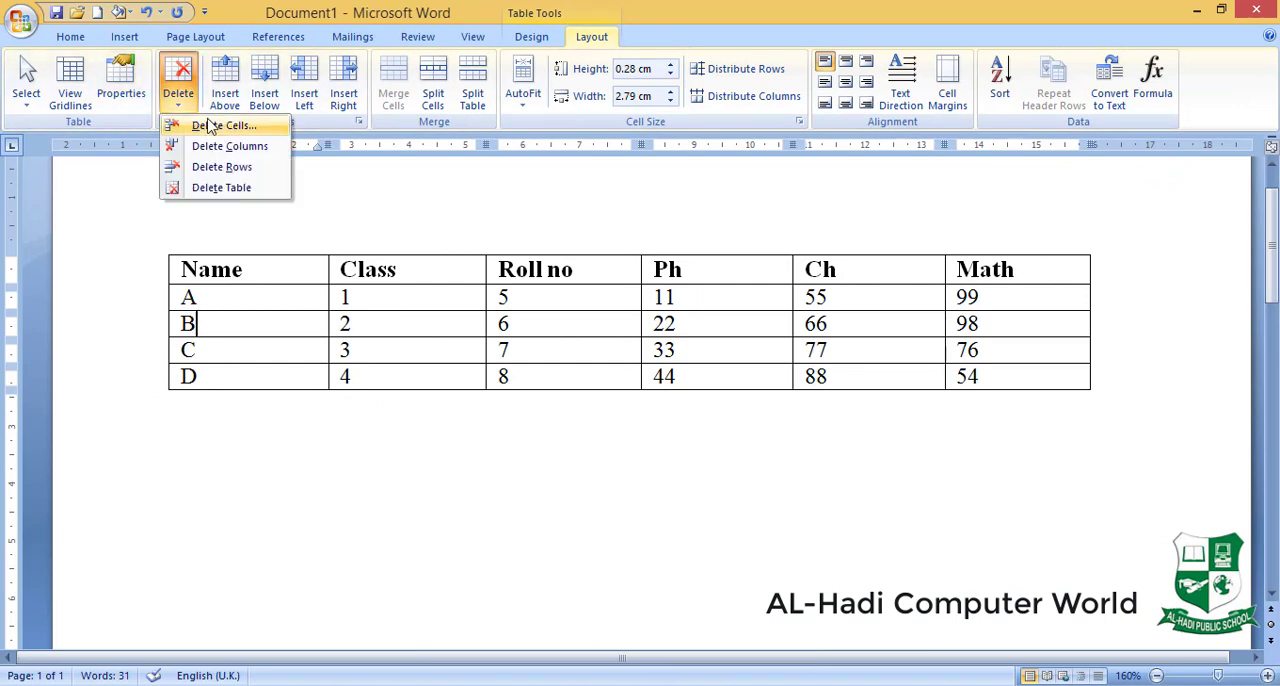
{"action": "left_click", "coordinate": [705, 273]}
{"action": "left_click", "coordinate": [705, 273]}
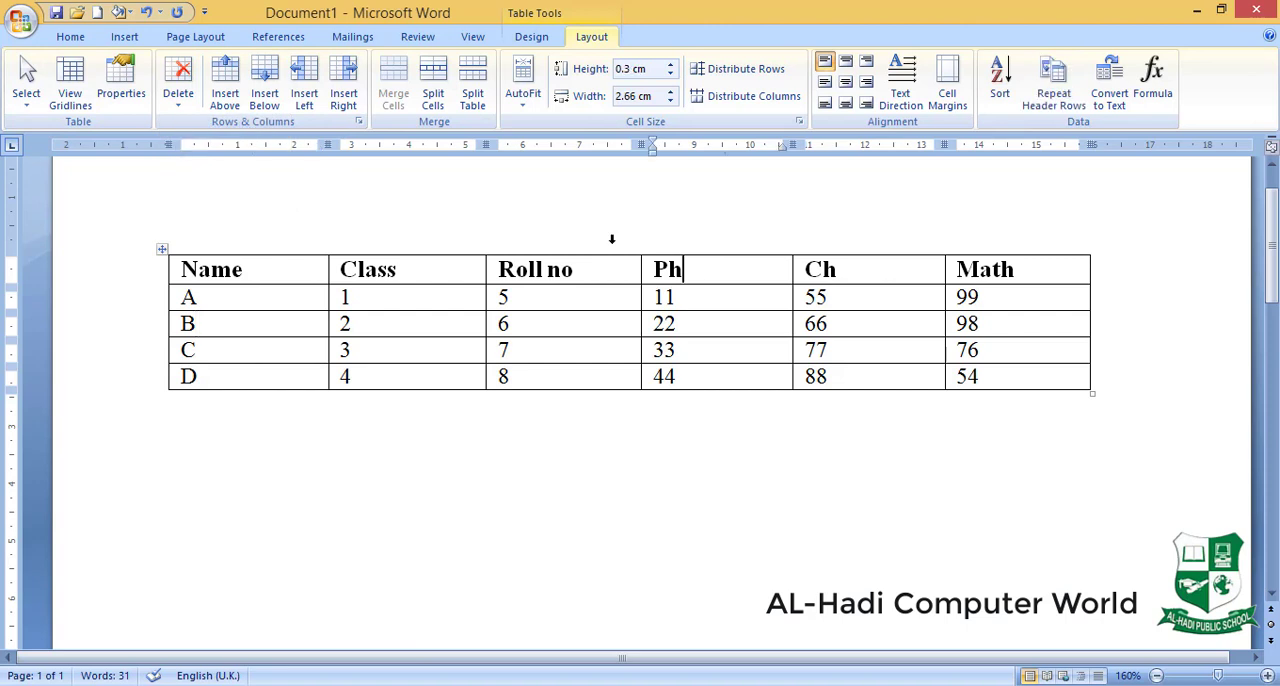
{"action": "left_click", "coordinate": [180, 110]}
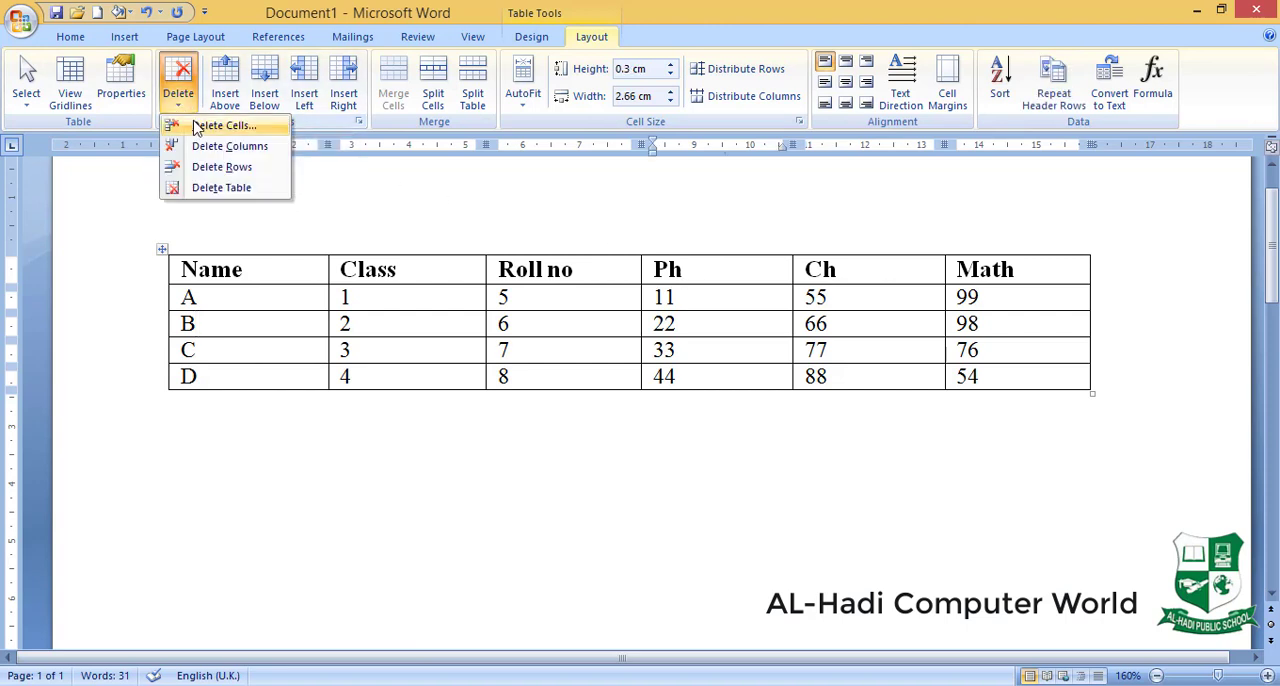
{"action": "left_click", "coordinate": [200, 123]}
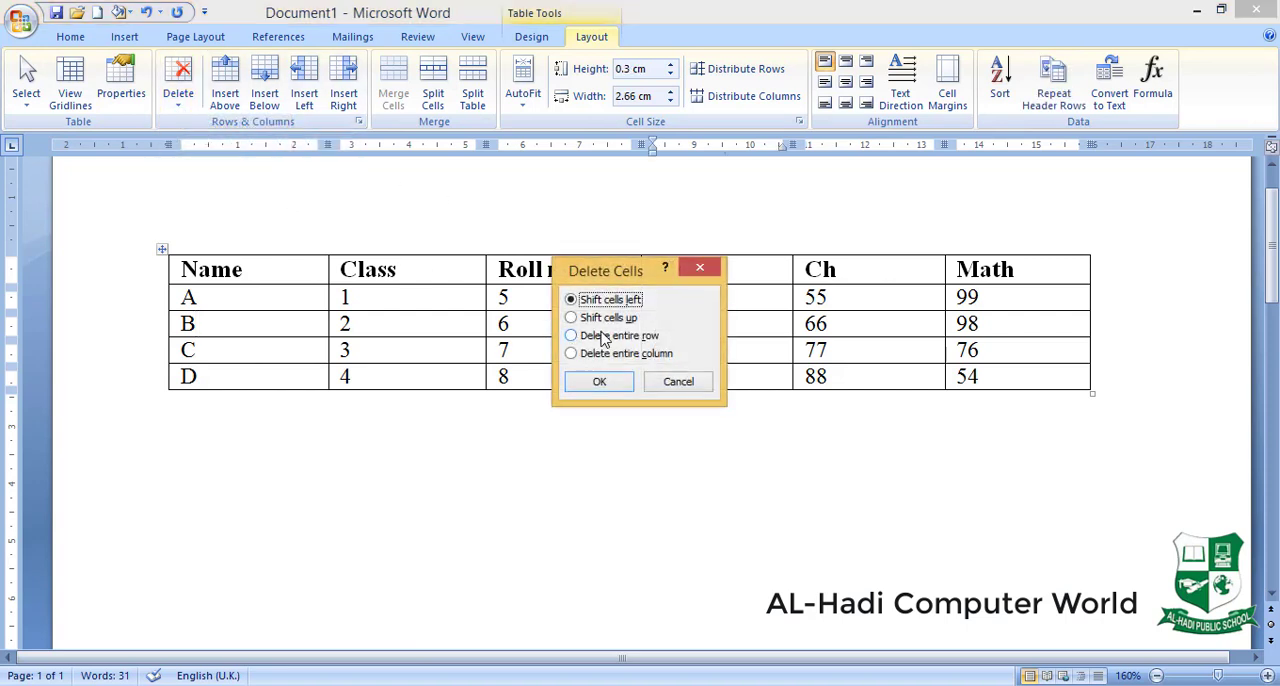
{"action": "left_click", "coordinate": [606, 380]}
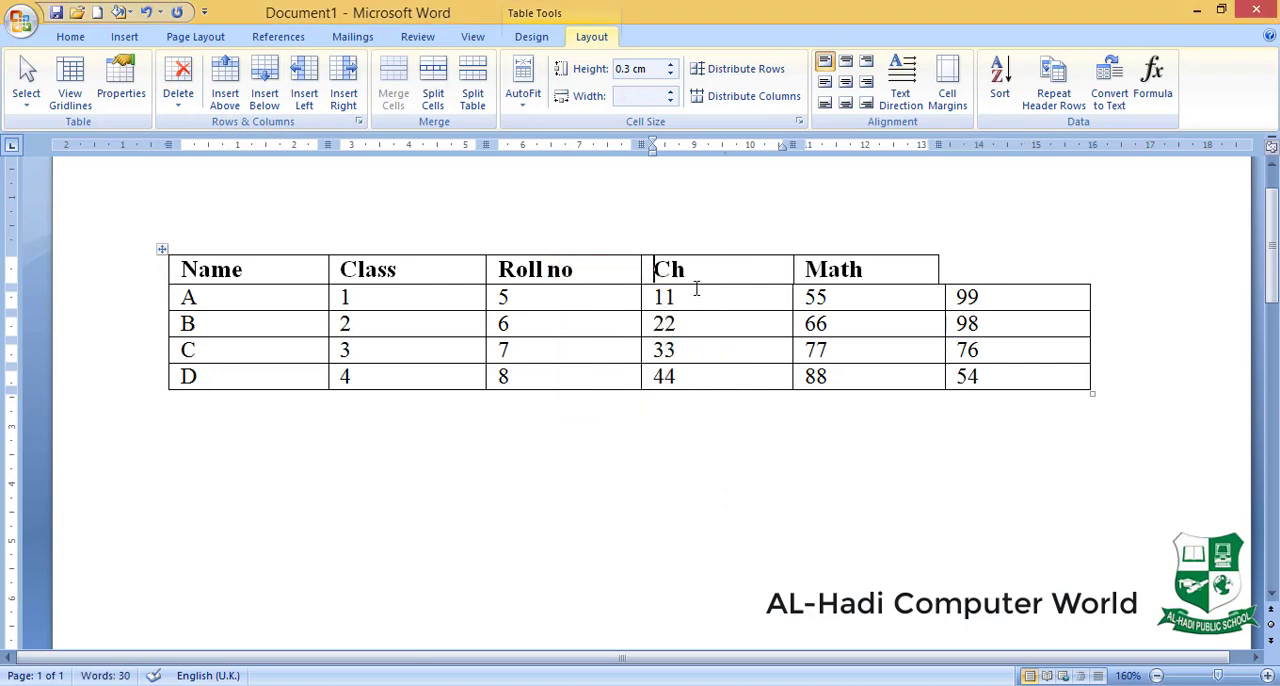
{"action": "key", "text": "ctrl+z"}
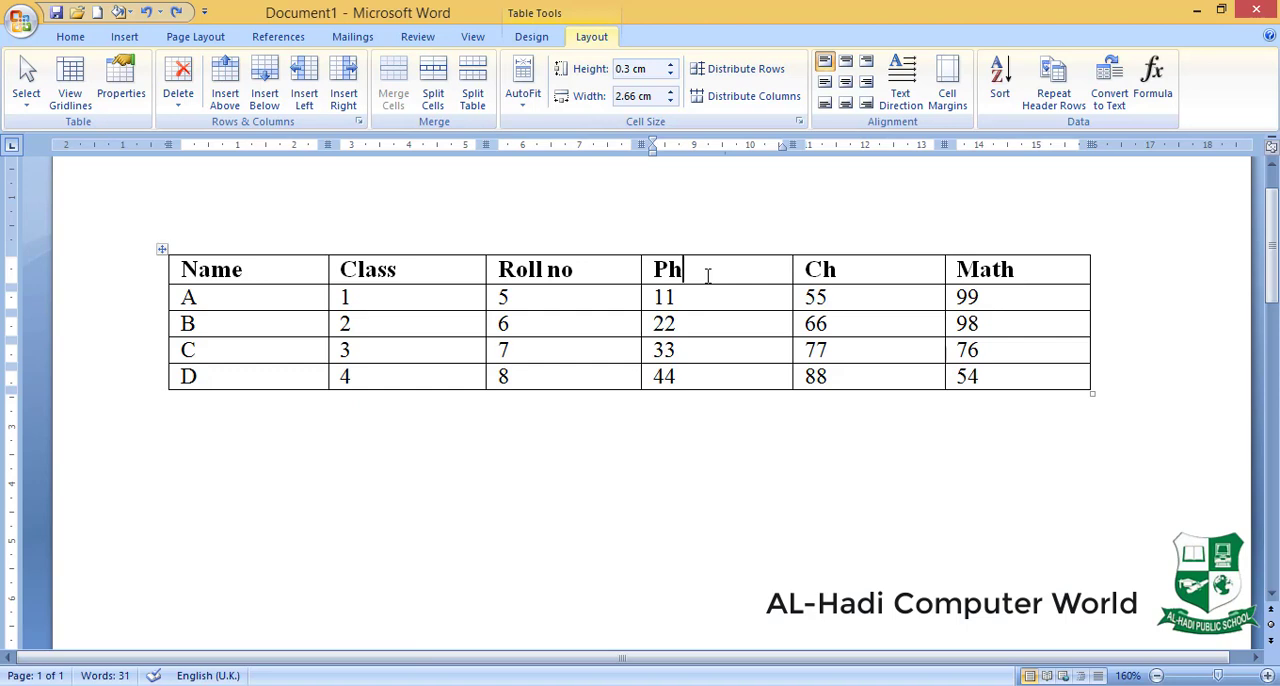
- Clear the Ph header cell's text and try to erase the cell's top border with the Eraser
{"action": "key", "text": "BackSpace"}
{"action": "key", "text": "BackSpace"}
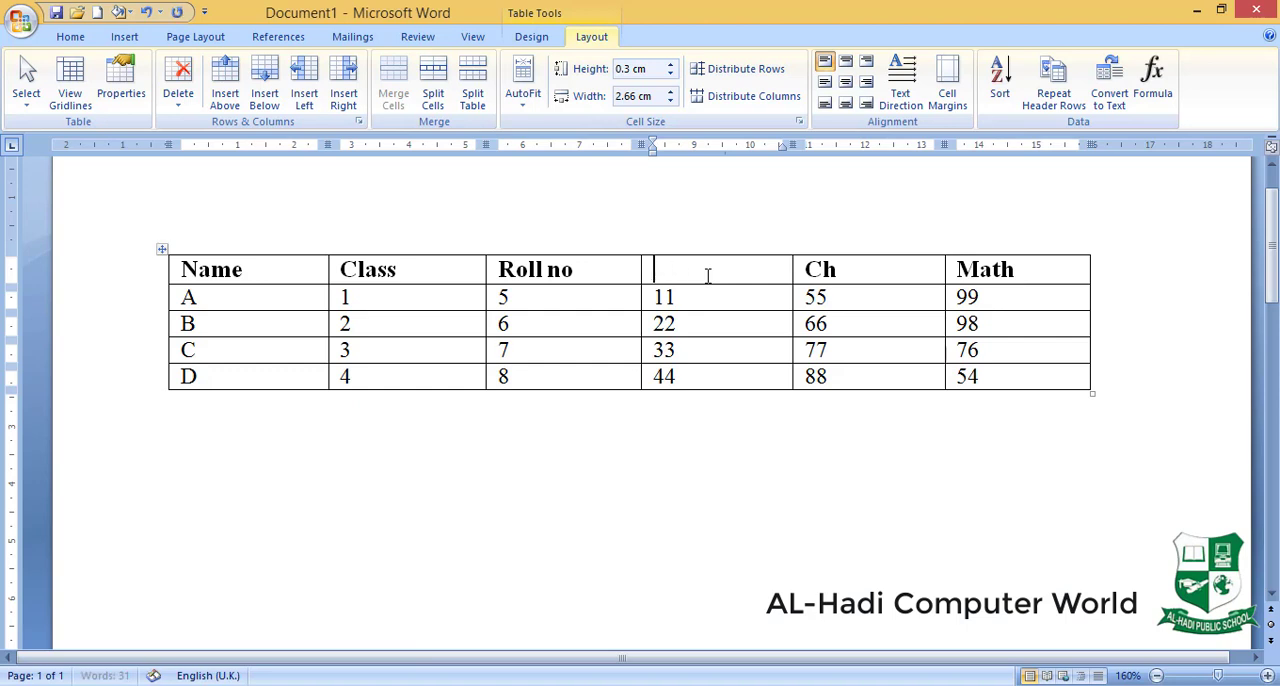
{"action": "left_click", "coordinate": [539, 40]}
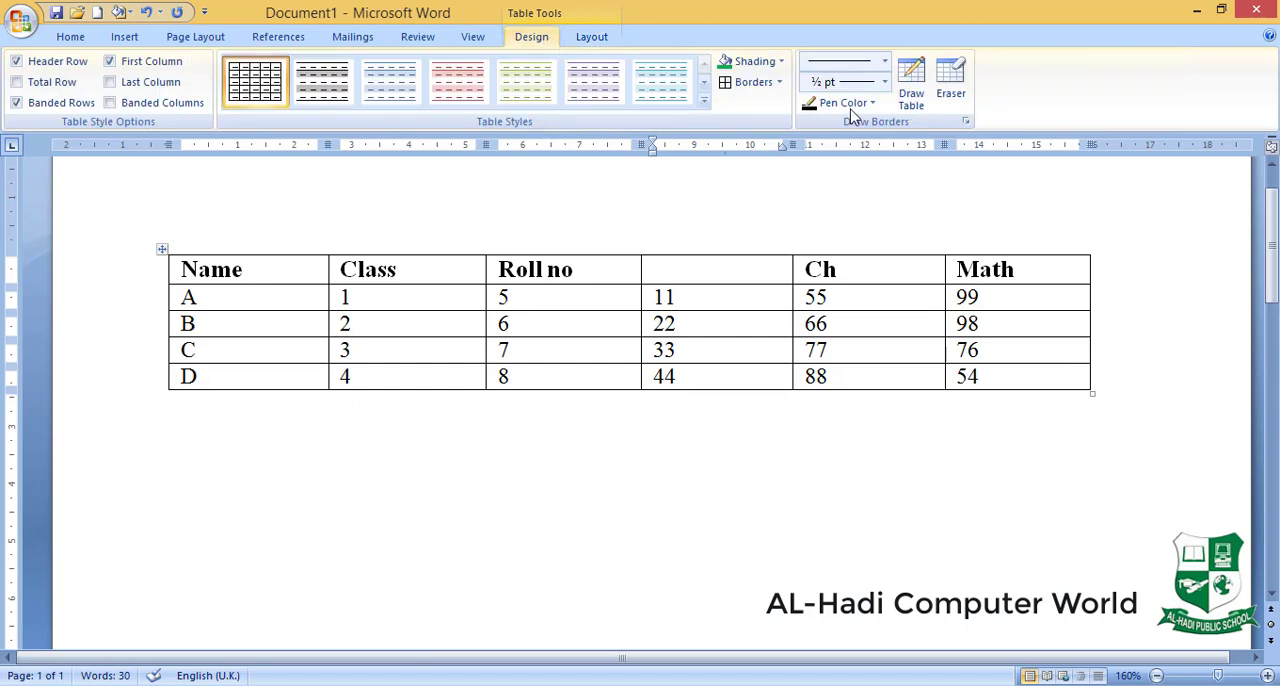
{"action": "left_click", "coordinate": [951, 80]}
{"action": "left_click_drag", "start_coordinate": [734, 233], "coordinate": [741, 276]}
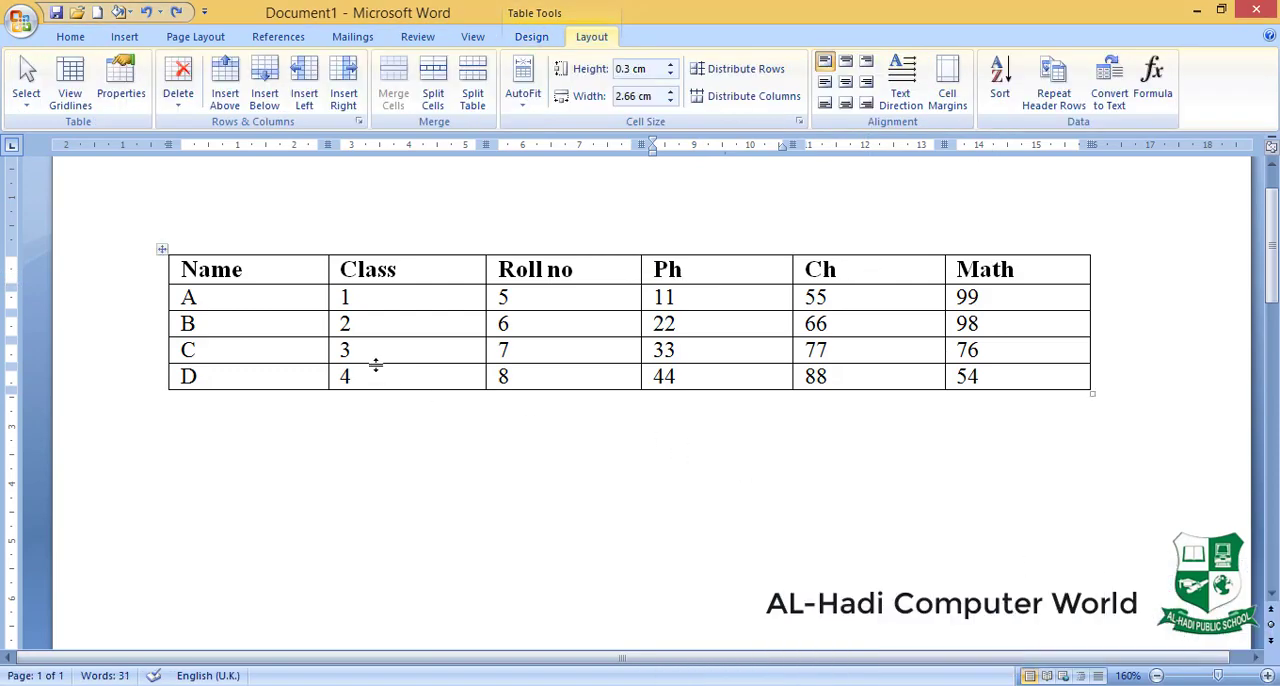
- Delete the Ph column from the marks table and undo the deletion
{"action": "left_click", "coordinate": [178, 85]}
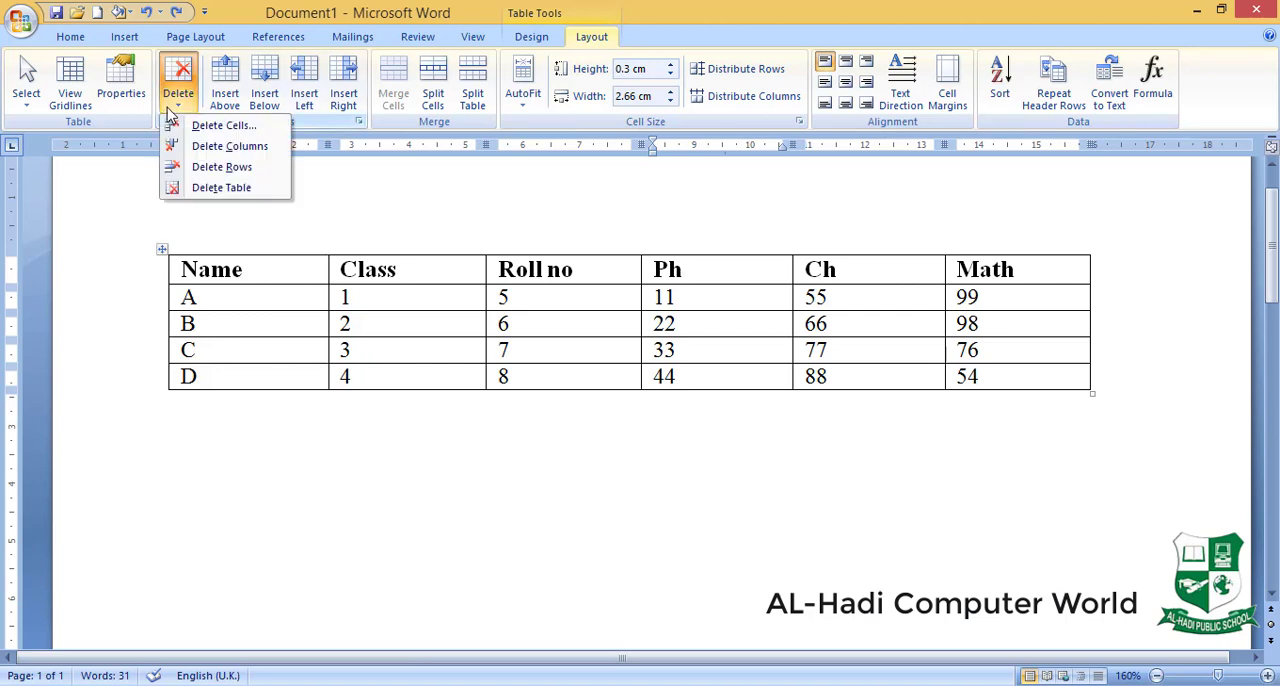
{"action": "left_click", "coordinate": [718, 270]}
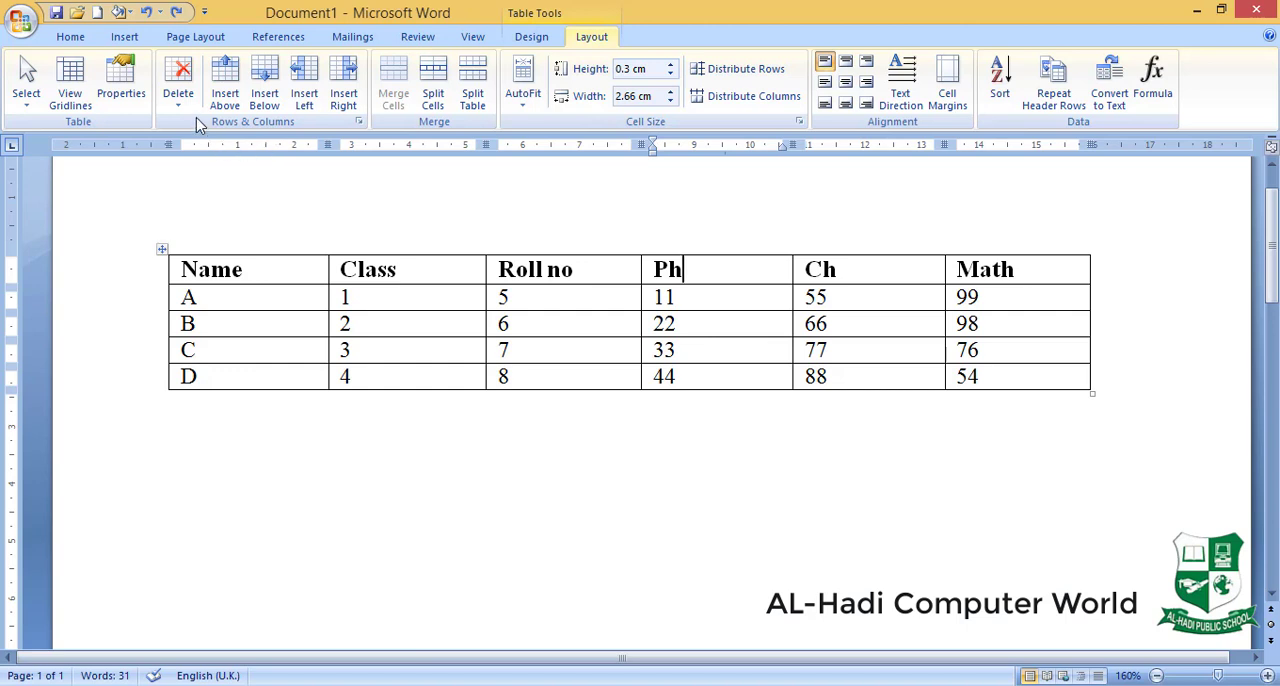
{"action": "left_click", "coordinate": [180, 88]}
{"action": "left_click", "coordinate": [212, 148]}
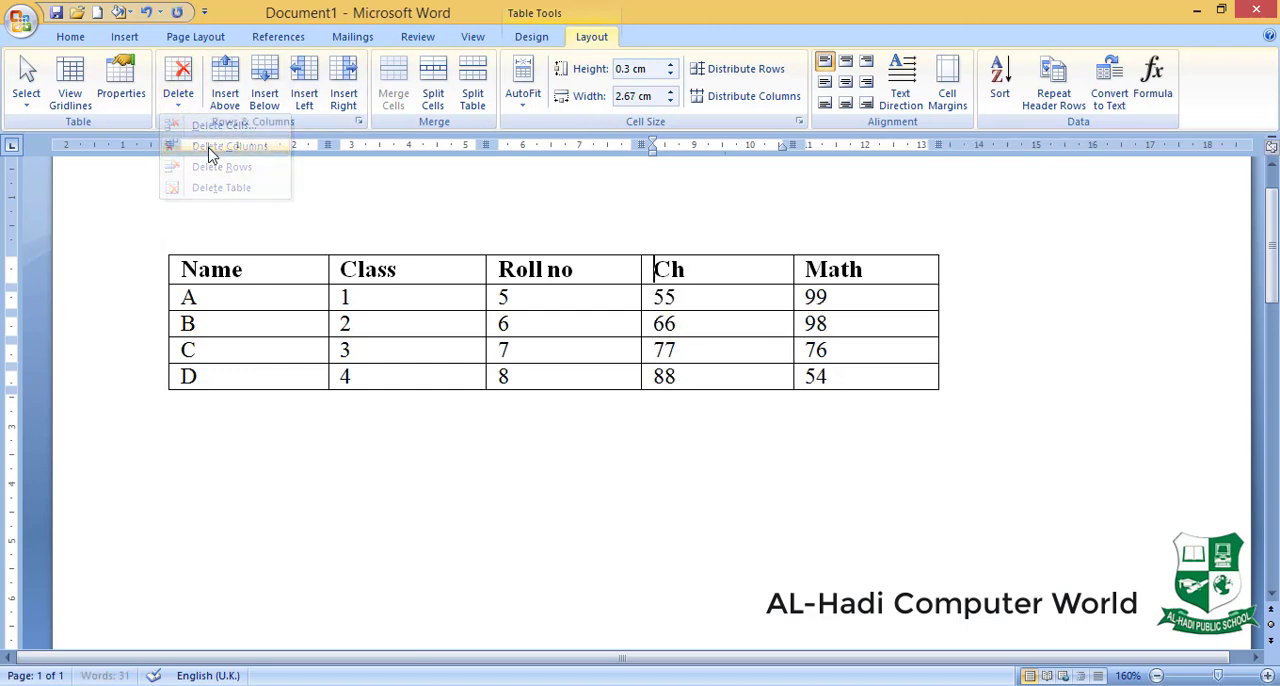
{"action": "key", "text": "ctrl+z"}
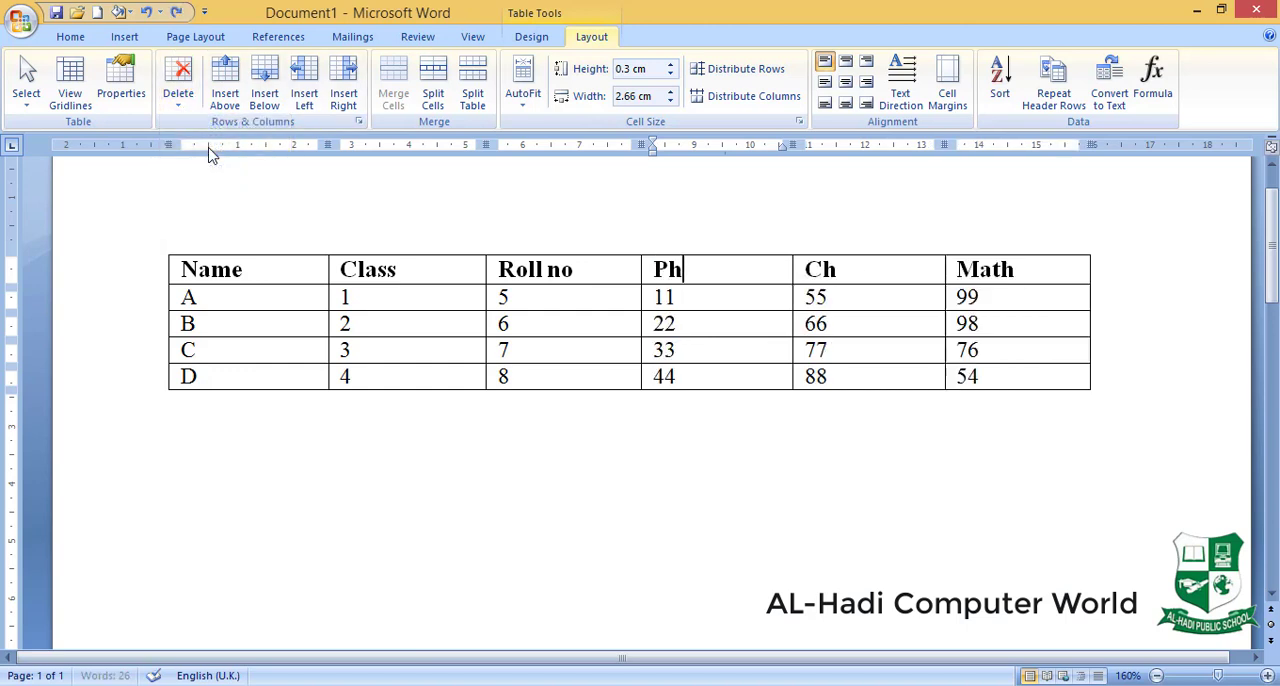
- Delete the header row of the marks table and undo the deletion
{"action": "left_click", "coordinate": [184, 105]}
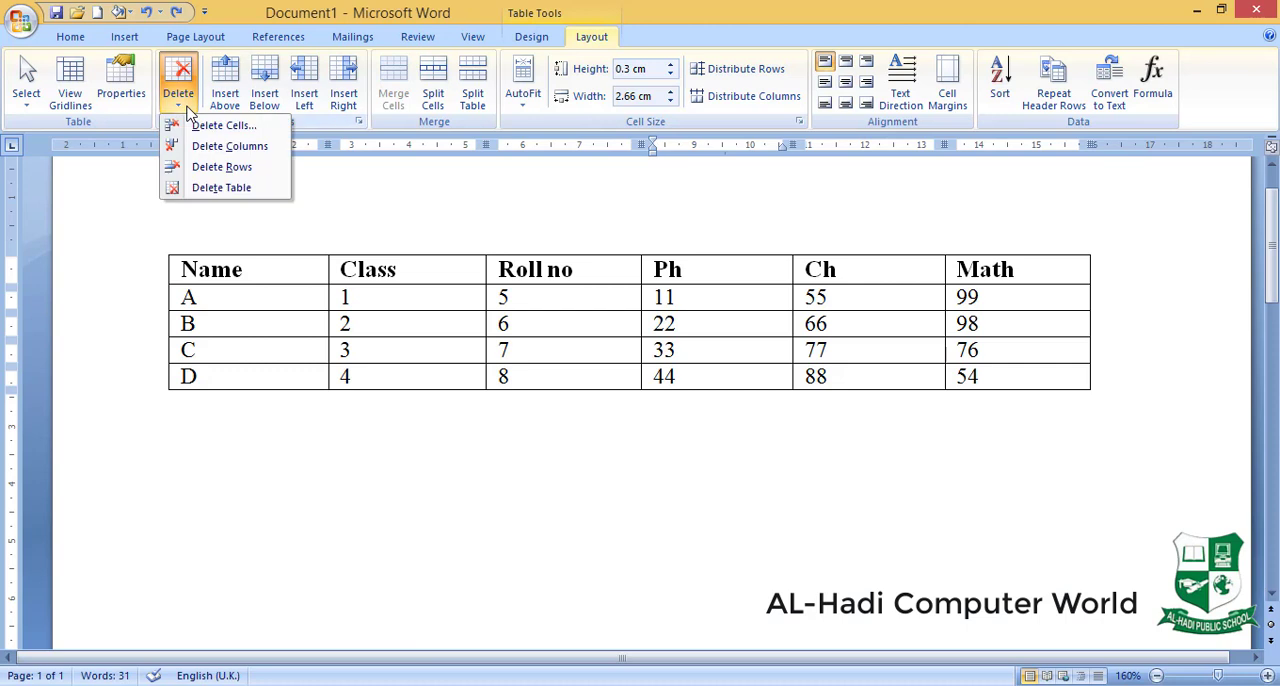
{"action": "left_click", "coordinate": [210, 167]}
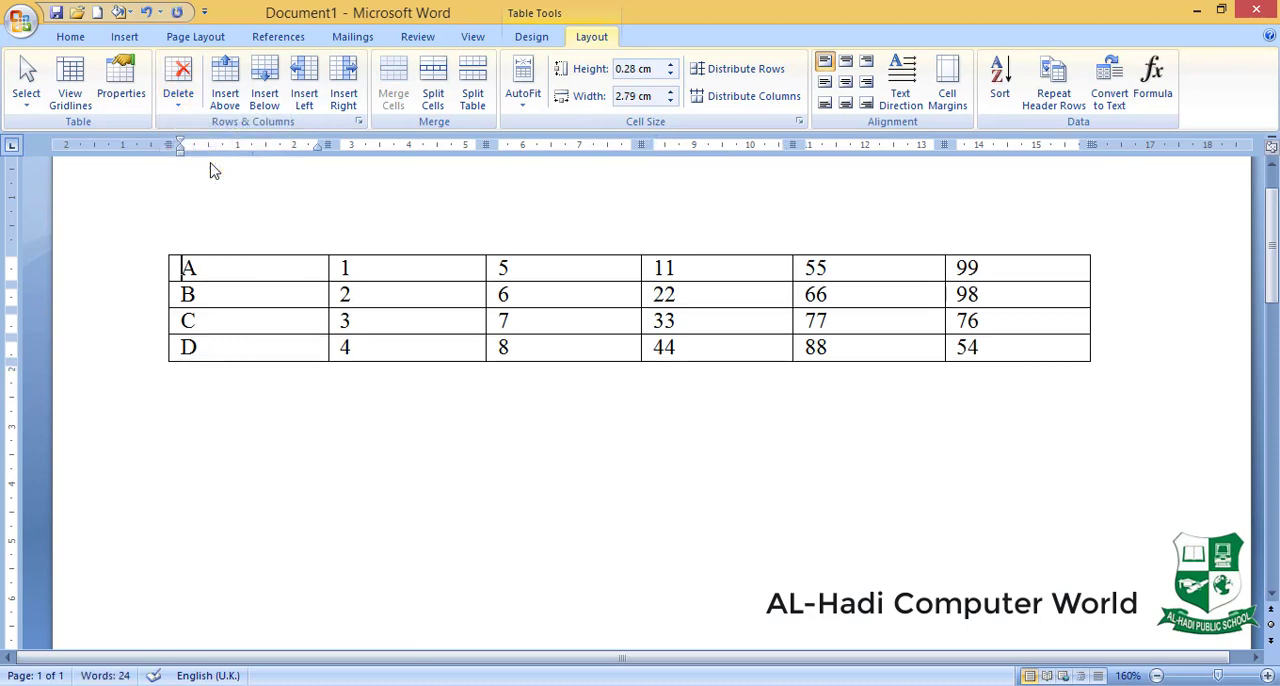
{"action": "key", "text": "ctrl+z"}
- Delete the entire marks table
{"action": "left_click", "coordinate": [180, 100]}
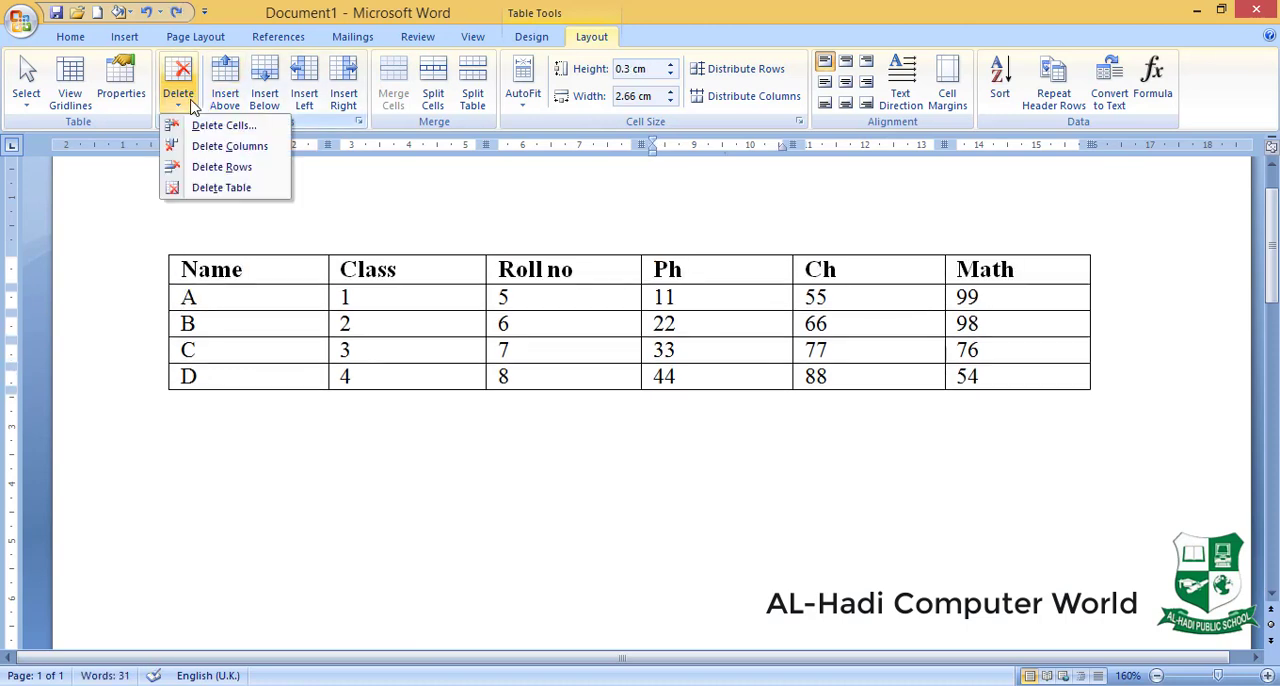
{"action": "left_click", "coordinate": [222, 188]}
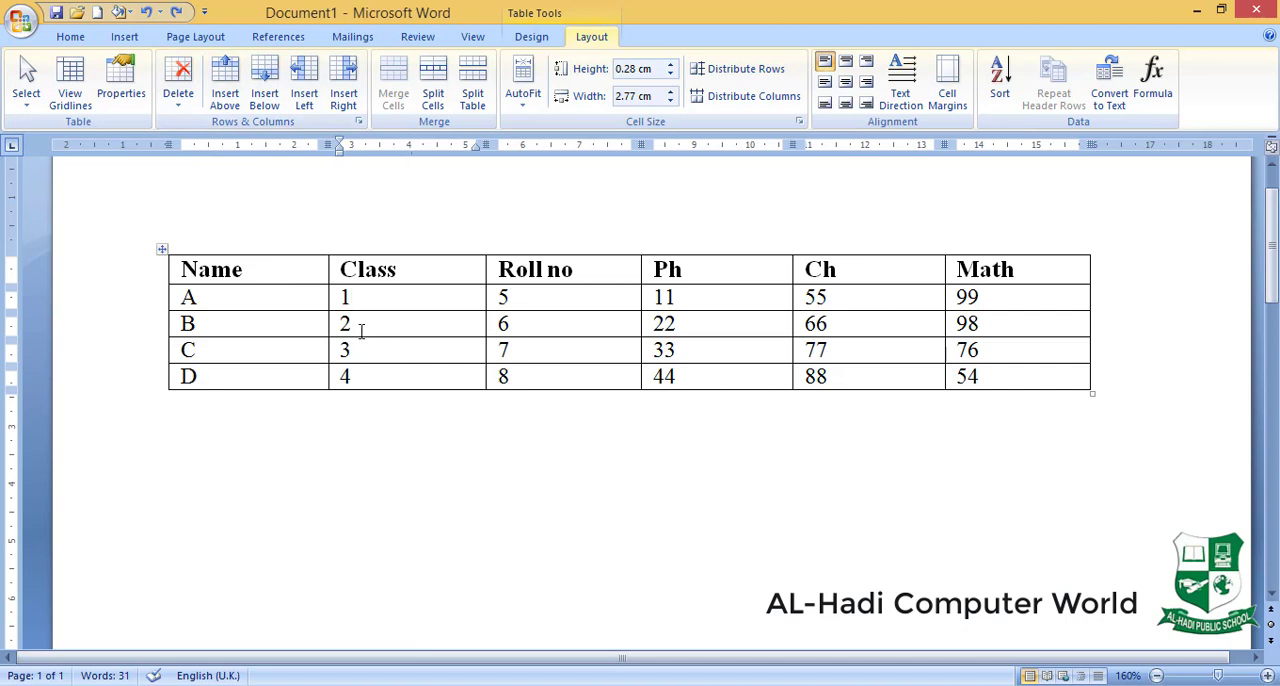
- Insert a blank row above row B and another below it in the marks table, and undo both insertions
{"action": "left_click", "coordinate": [229, 324]}
{"action": "left_click", "coordinate": [229, 78]}
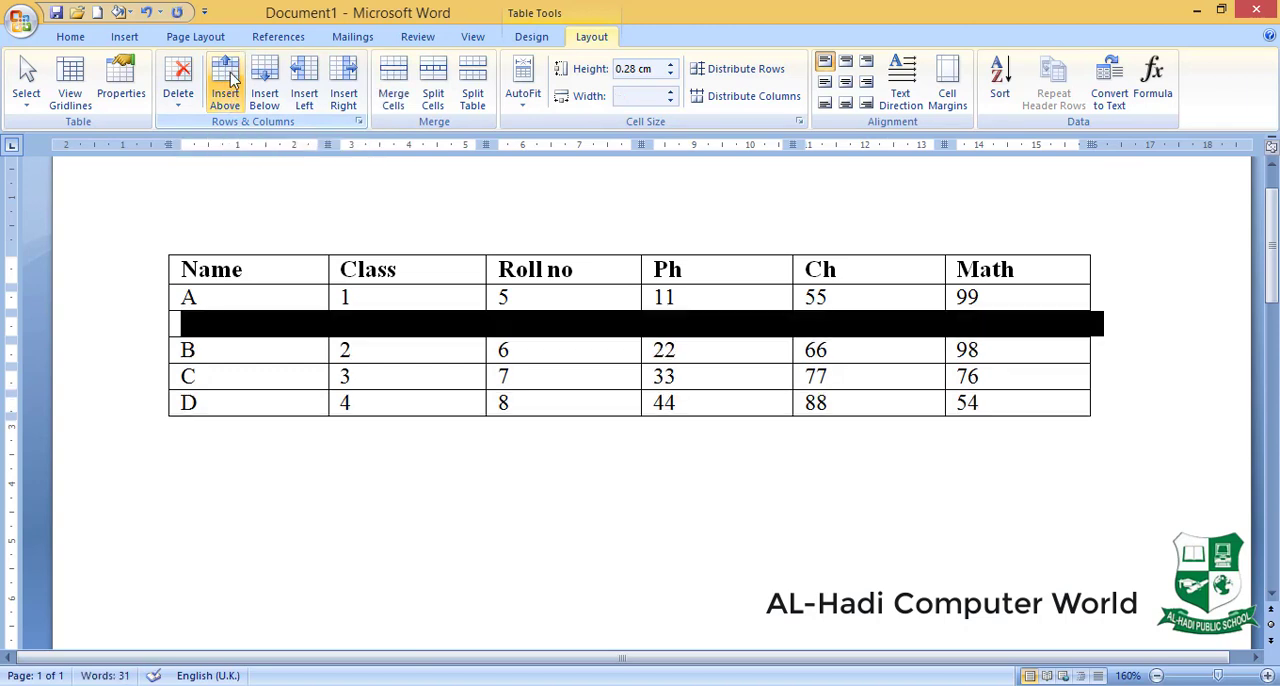
{"action": "left_click", "coordinate": [246, 348]}
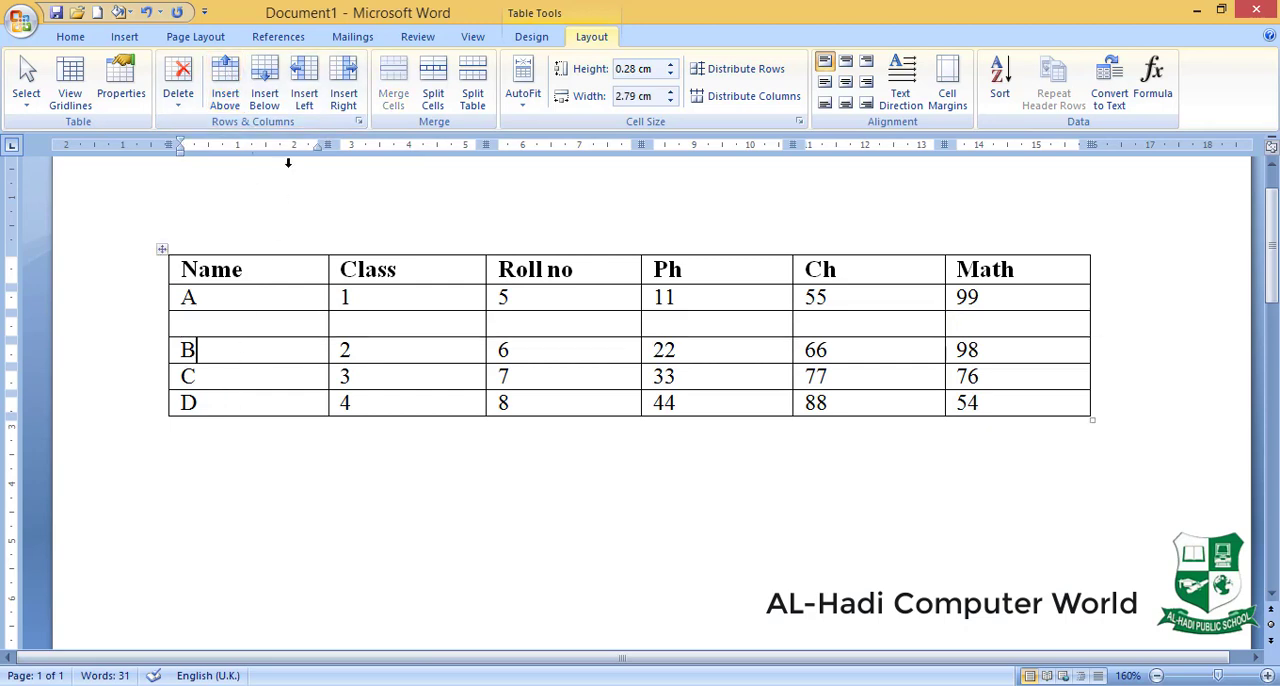
{"action": "left_click", "coordinate": [266, 84]}
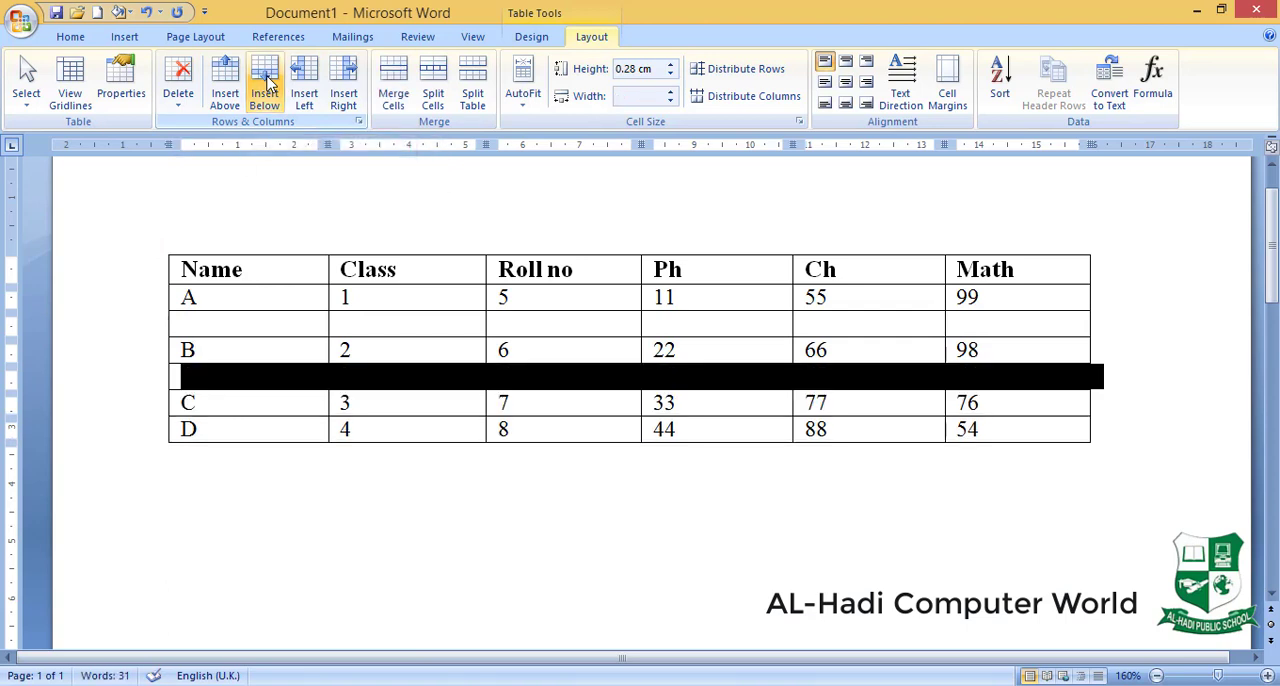
{"action": "key", "text": "ctrl+z"}
{"action": "key", "text": "ctrl+z"}
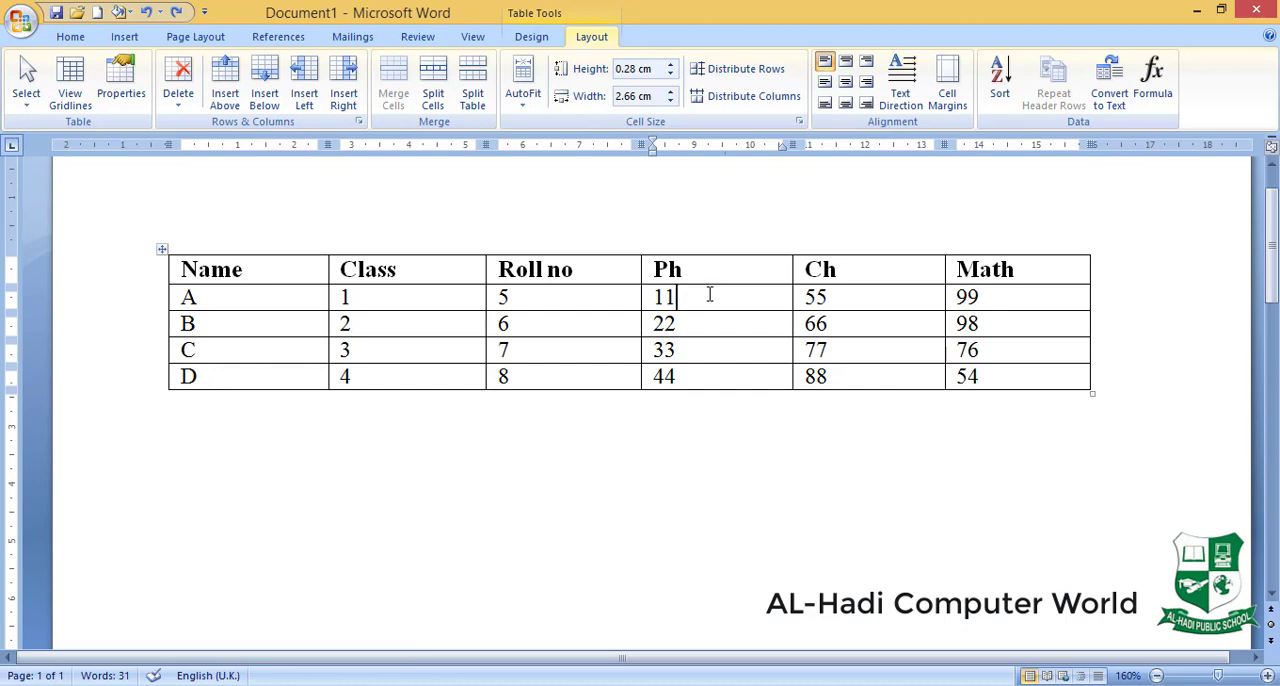
- Insert a blank column before the Ph column of the marks table and another directly after it
{"action": "left_click", "coordinate": [306, 82]}
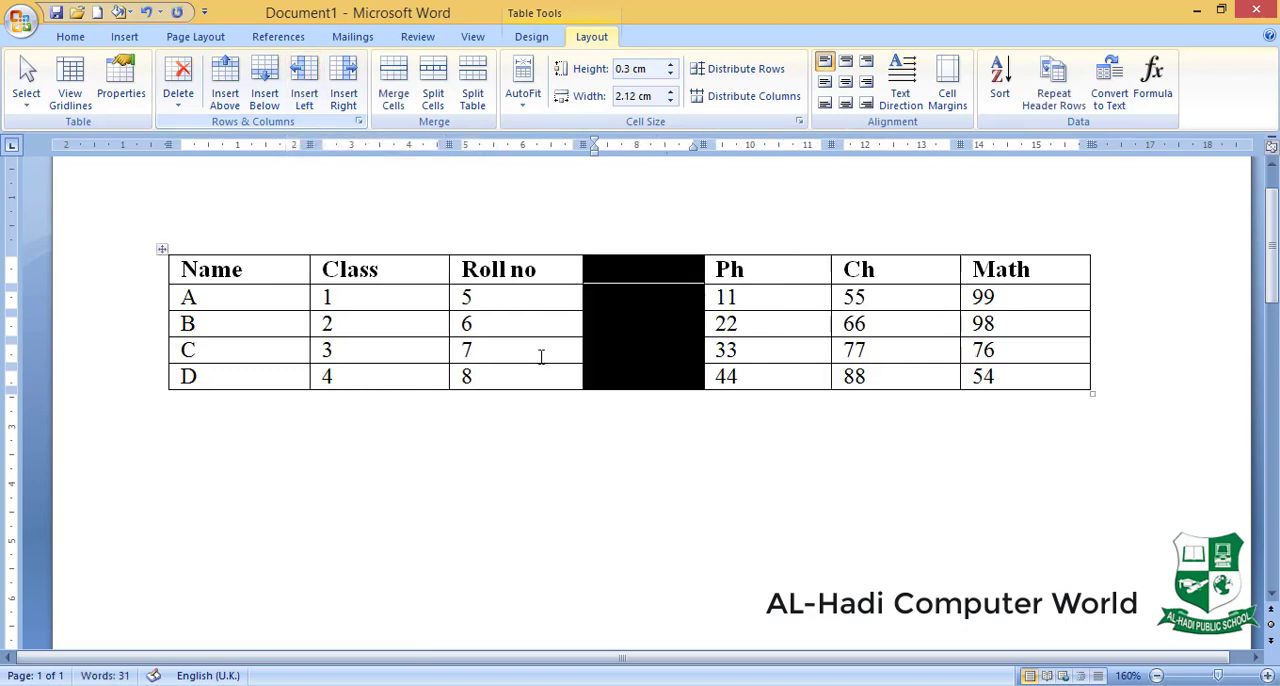
{"action": "left_click", "coordinate": [617, 330]}
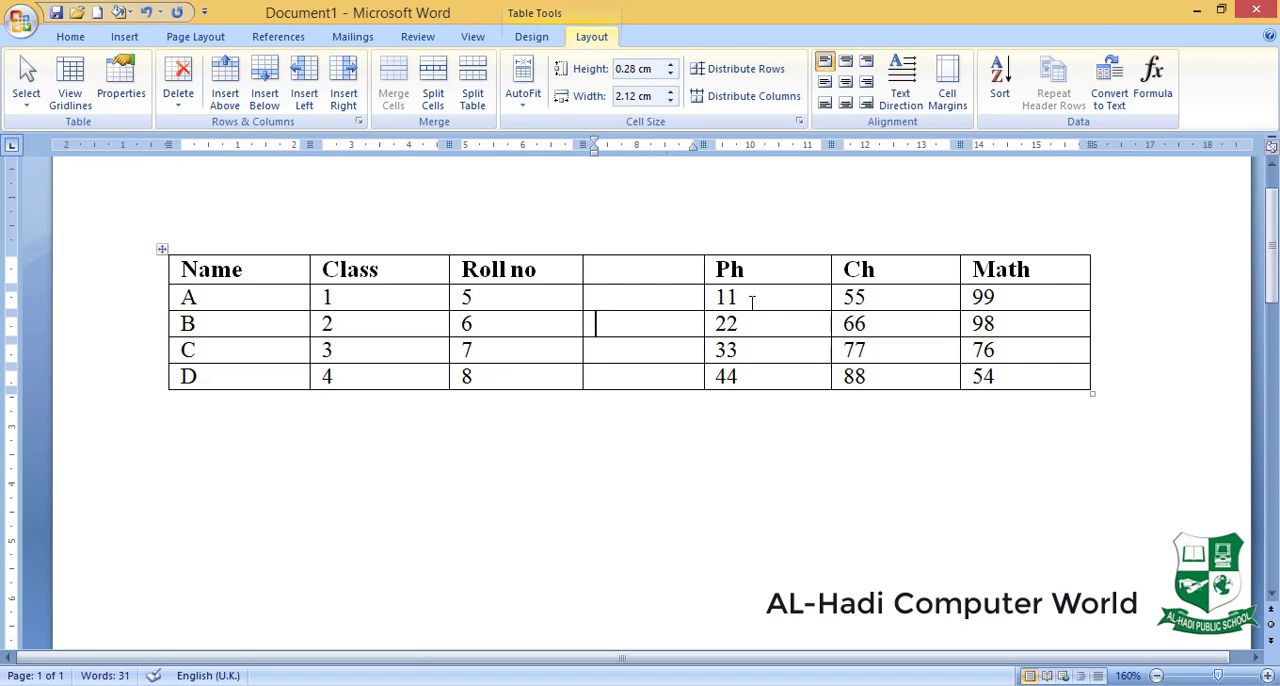
{"action": "left_click", "coordinate": [753, 291]}
{"action": "left_click", "coordinate": [344, 80]}
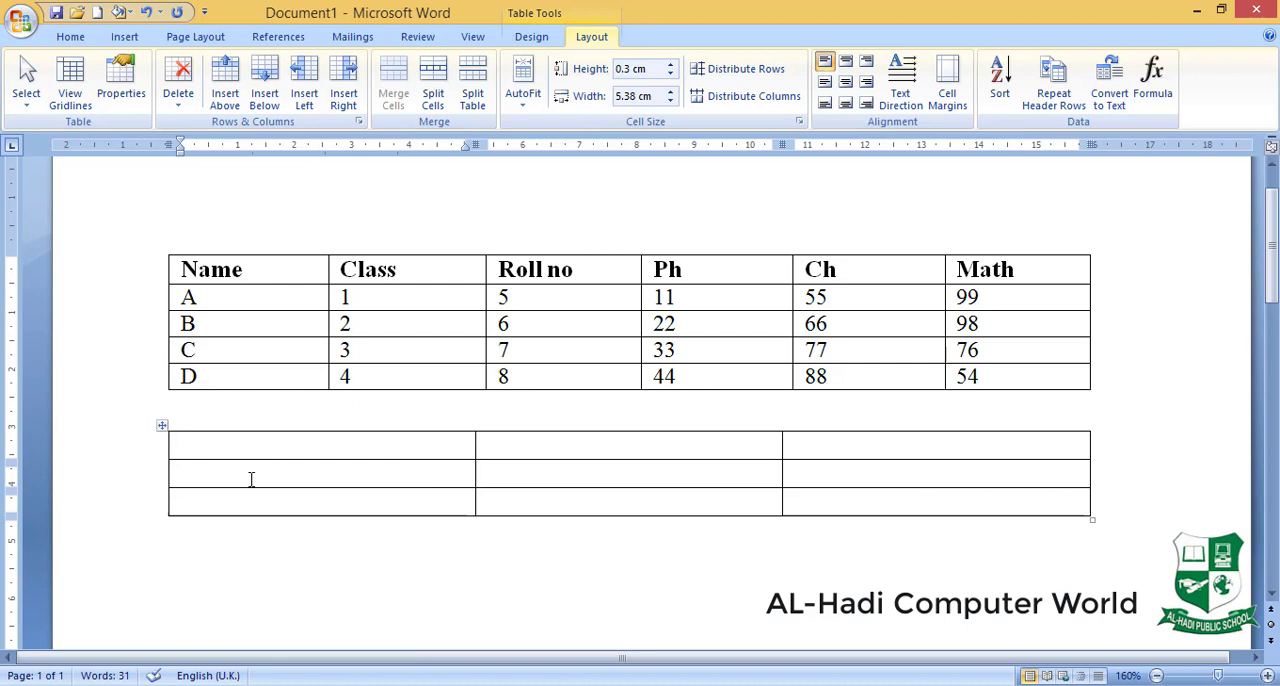
- Merge the three cells in the middle row of the blank 3x3 table and undo the merge
{"action": "left_click", "coordinate": [322, 477]}
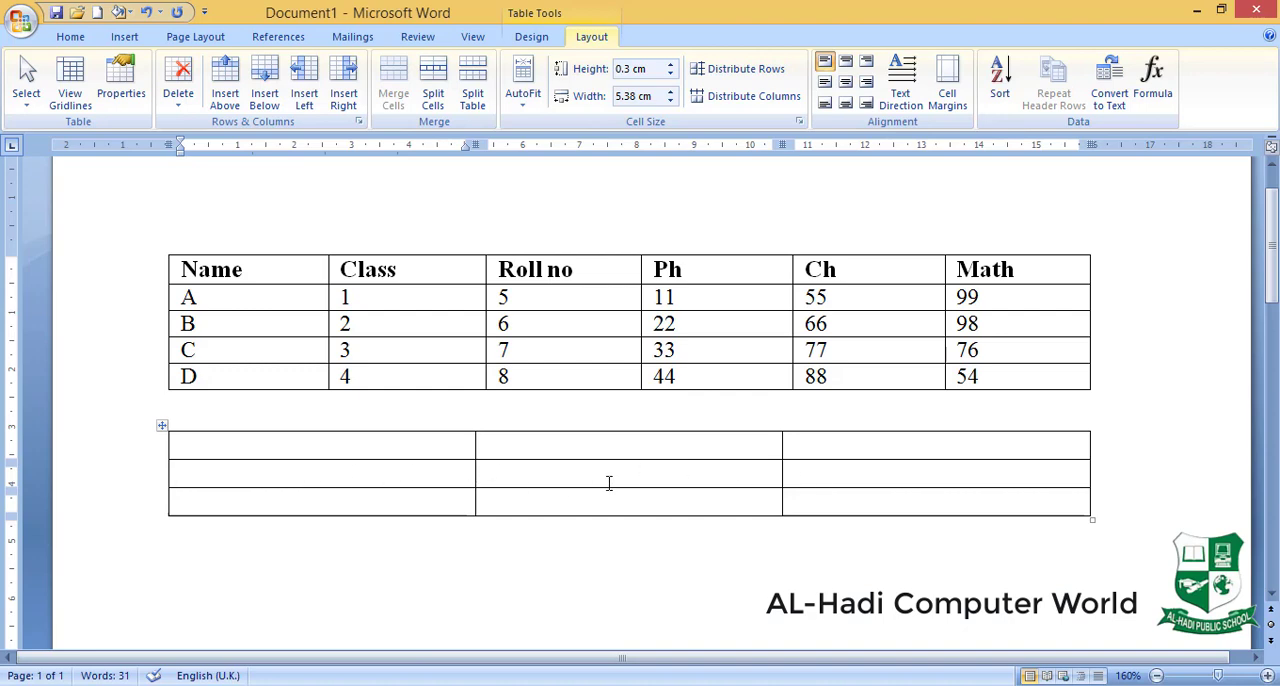
{"action": "left_click_drag", "start_coordinate": [330, 470], "coordinate": [891, 491]}
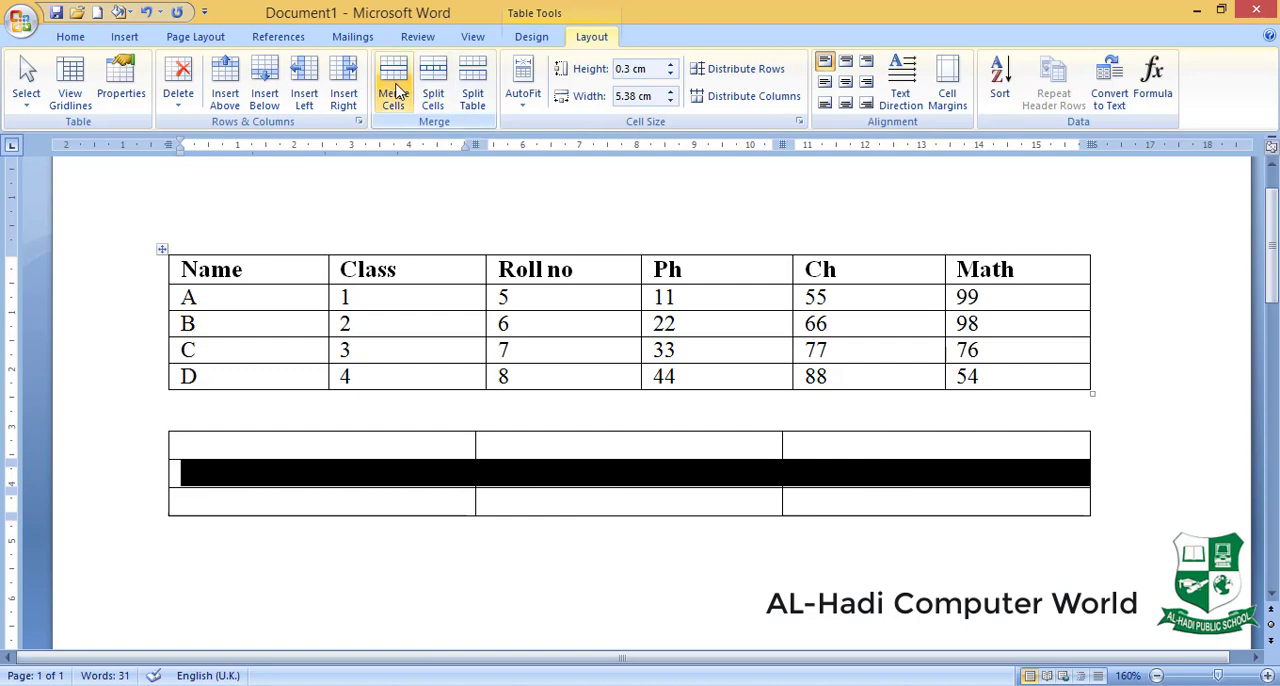
{"action": "left_click", "coordinate": [397, 91]}
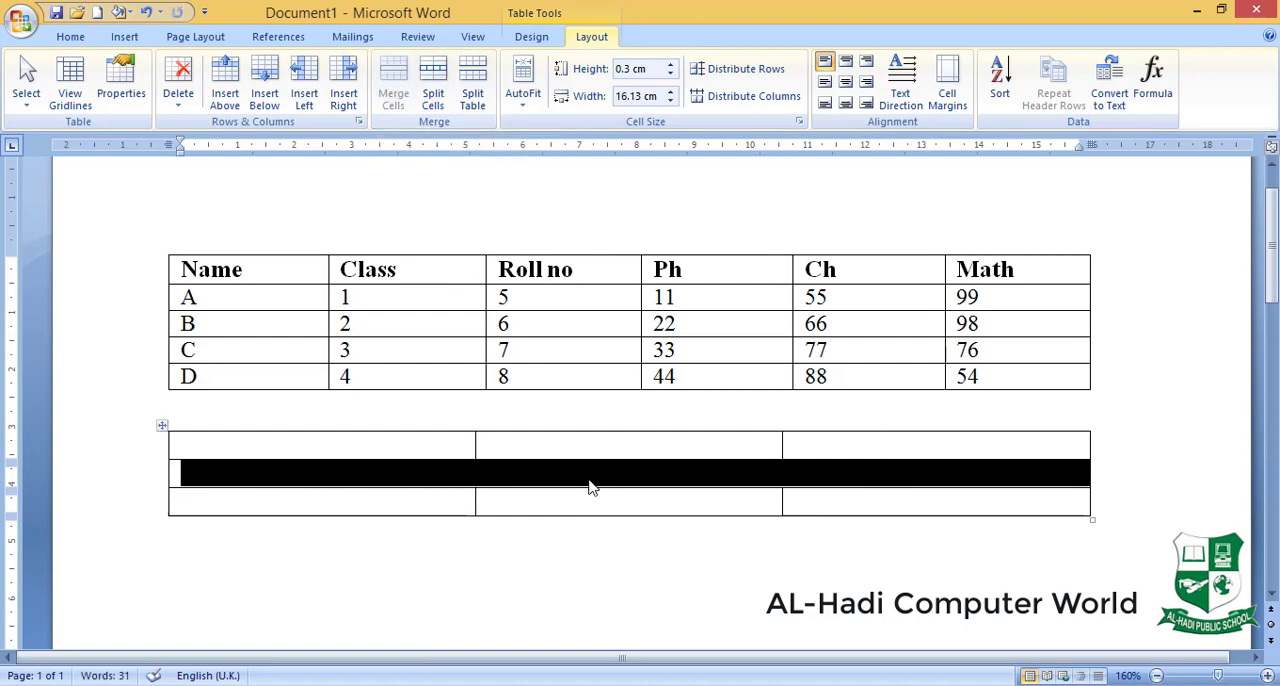
{"action": "left_click", "coordinate": [609, 443]}
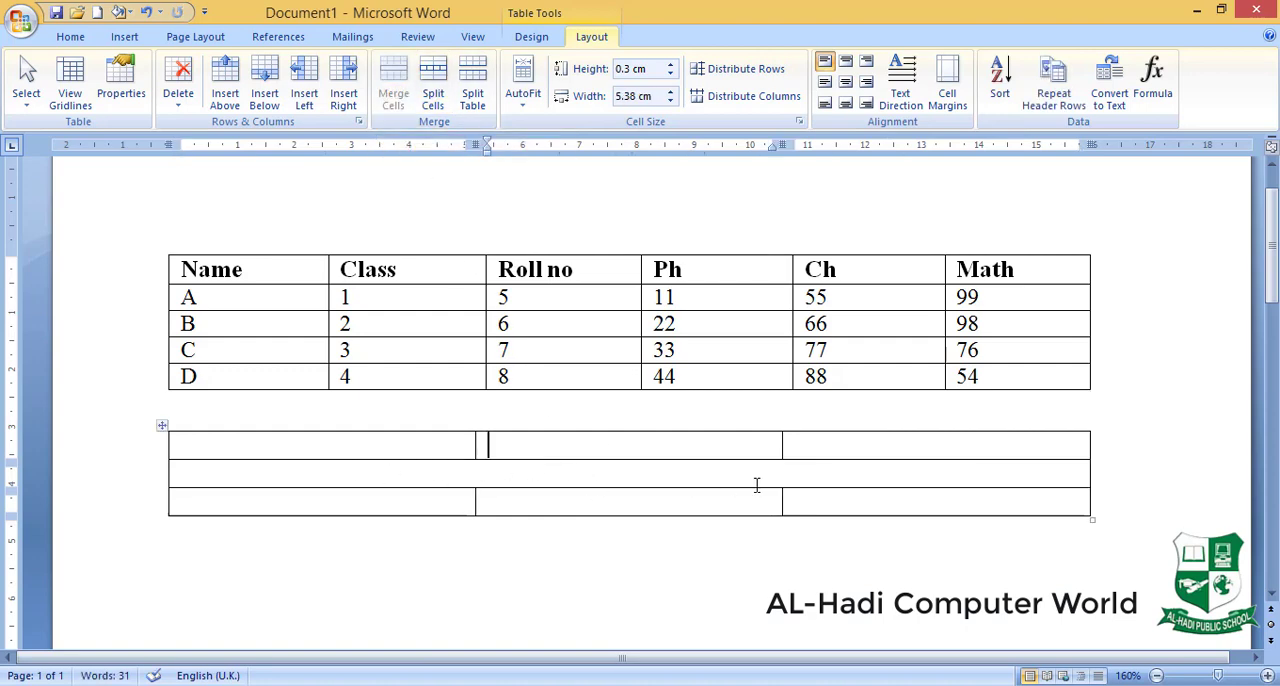
{"action": "left_click", "coordinate": [550, 487]}
- Merge the three cells in the last column of the blank table and undo the merge
{"action": "left_click", "coordinate": [837, 446]}
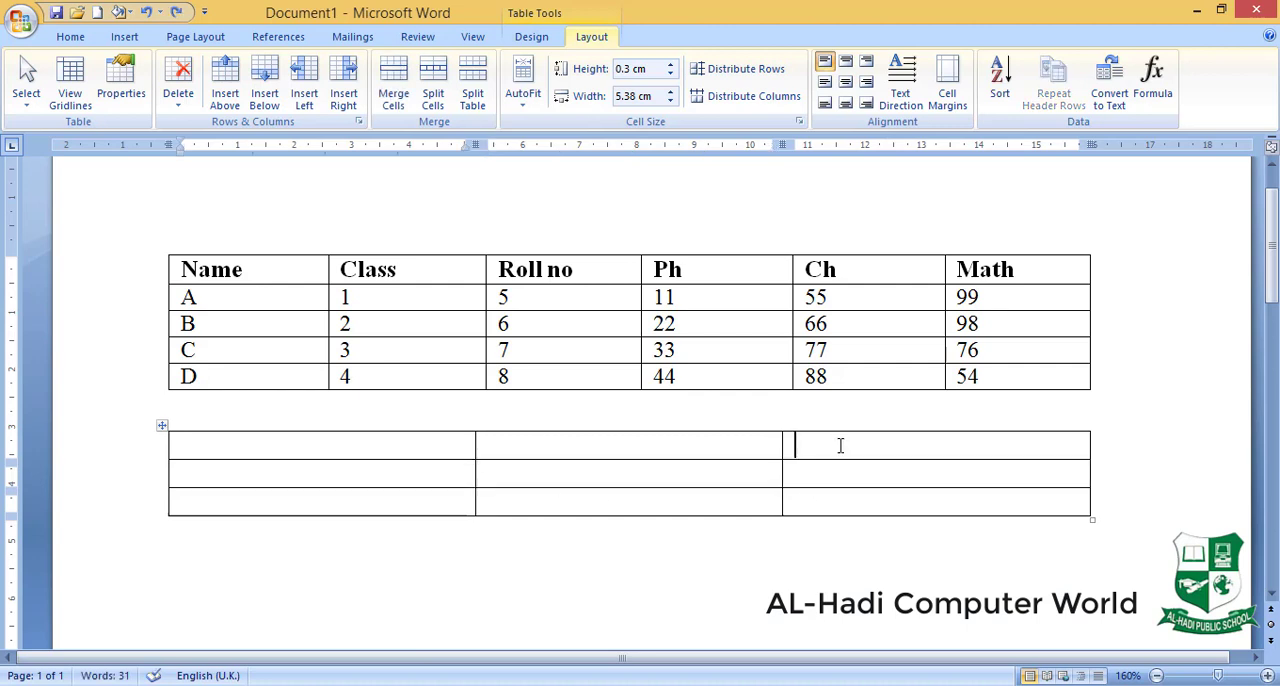
{"action": "left_click_drag", "start_coordinate": [857, 444], "coordinate": [863, 508]}
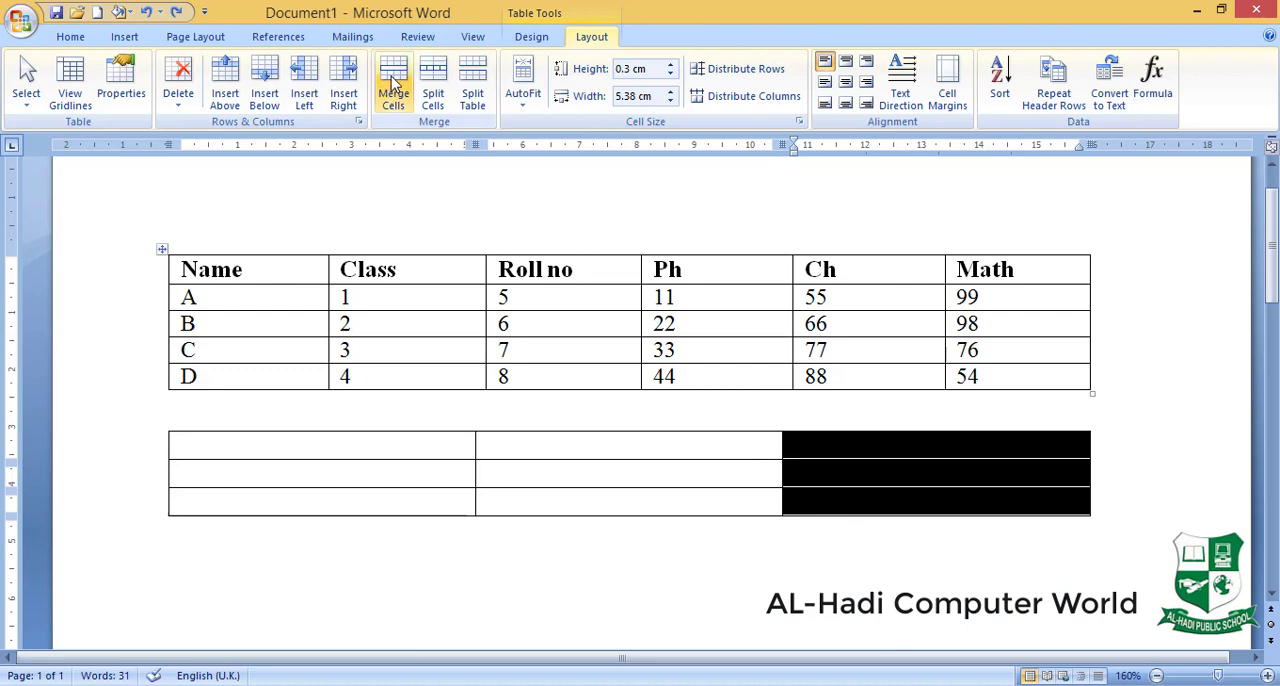
{"action": "left_click", "coordinate": [394, 88]}
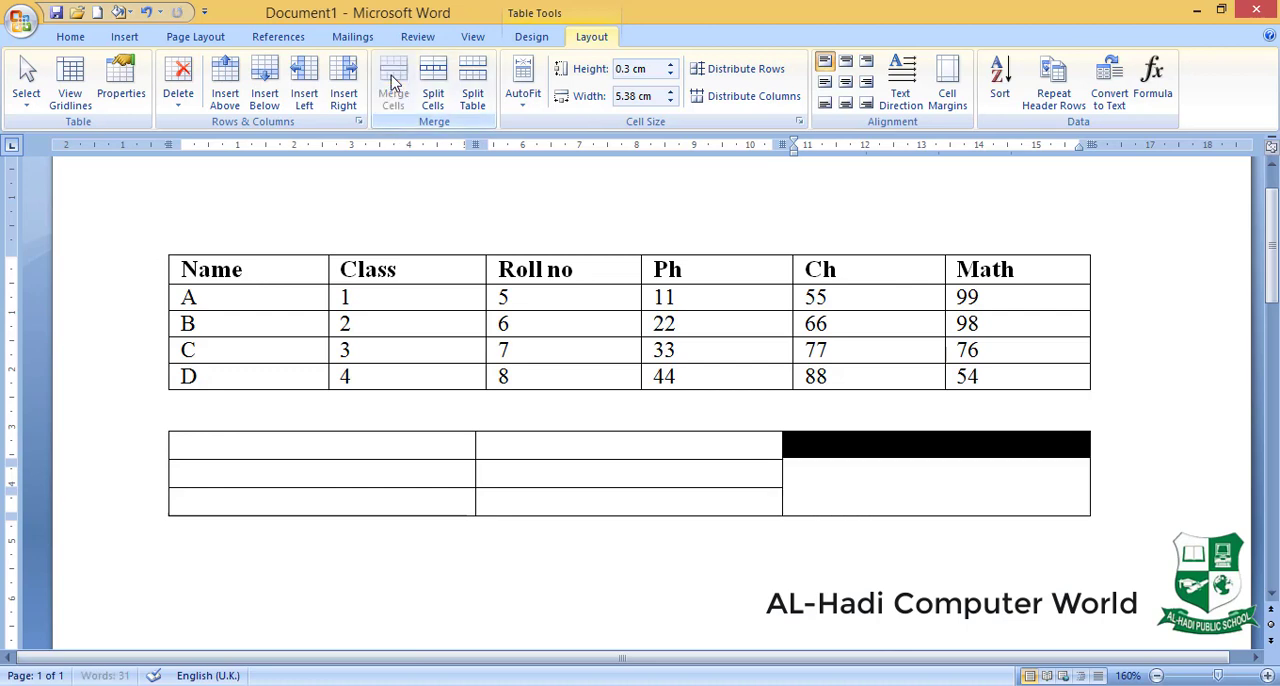
{"action": "left_click", "coordinate": [880, 489]}
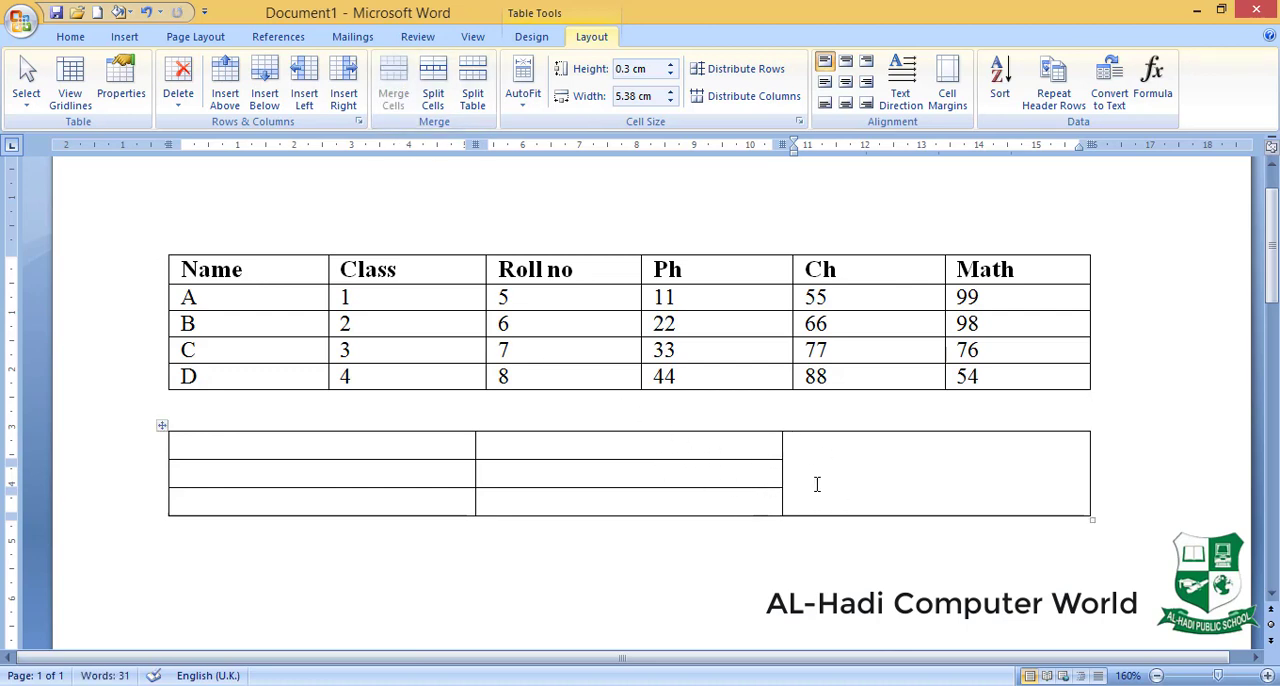
{"action": "key", "text": "ctrl+z"}
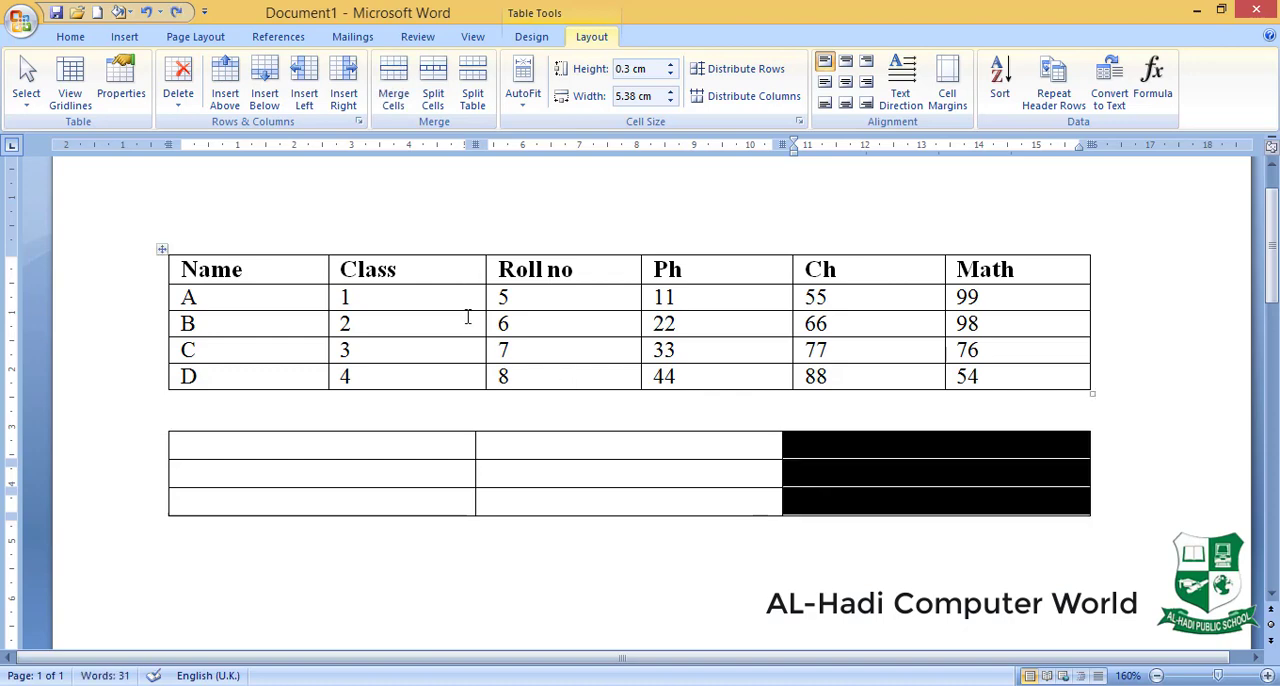
- Merge all cells of row B in the marks table into one cell and undo the merge
{"action": "left_click", "coordinate": [412, 337]}
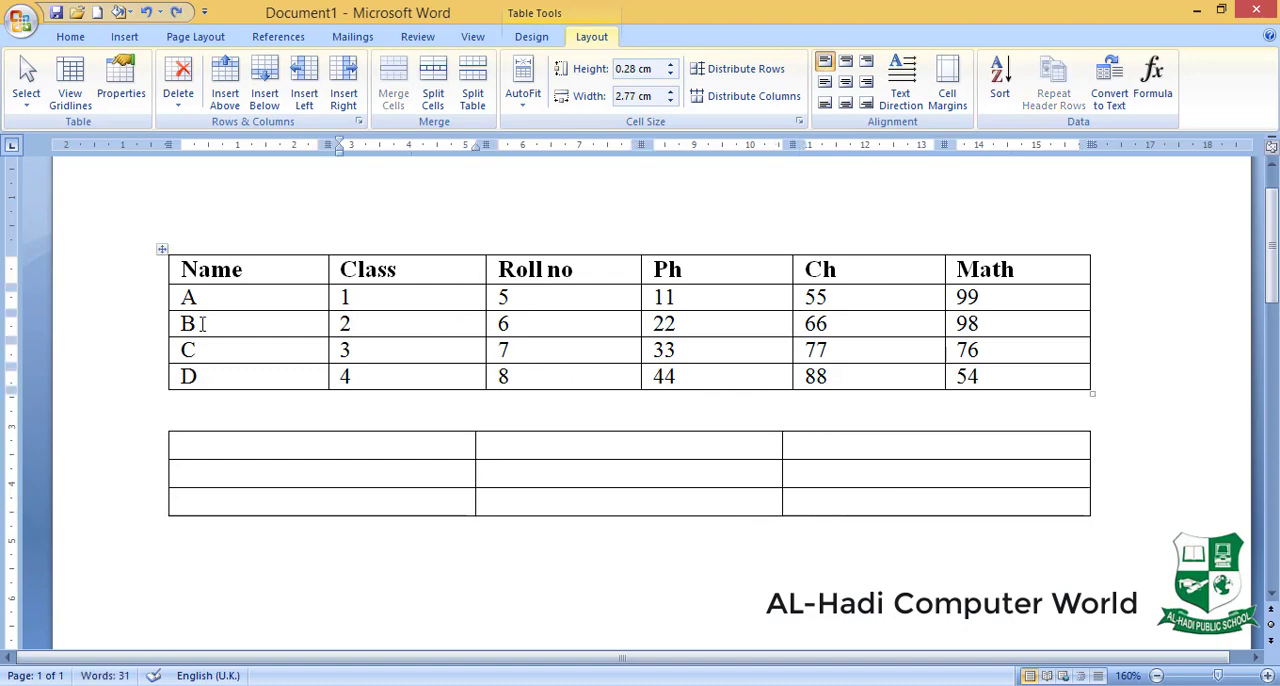
{"action": "left_click_drag", "start_coordinate": [202, 323], "coordinate": [1000, 323]}
{"action": "left_click", "coordinate": [393, 93]}
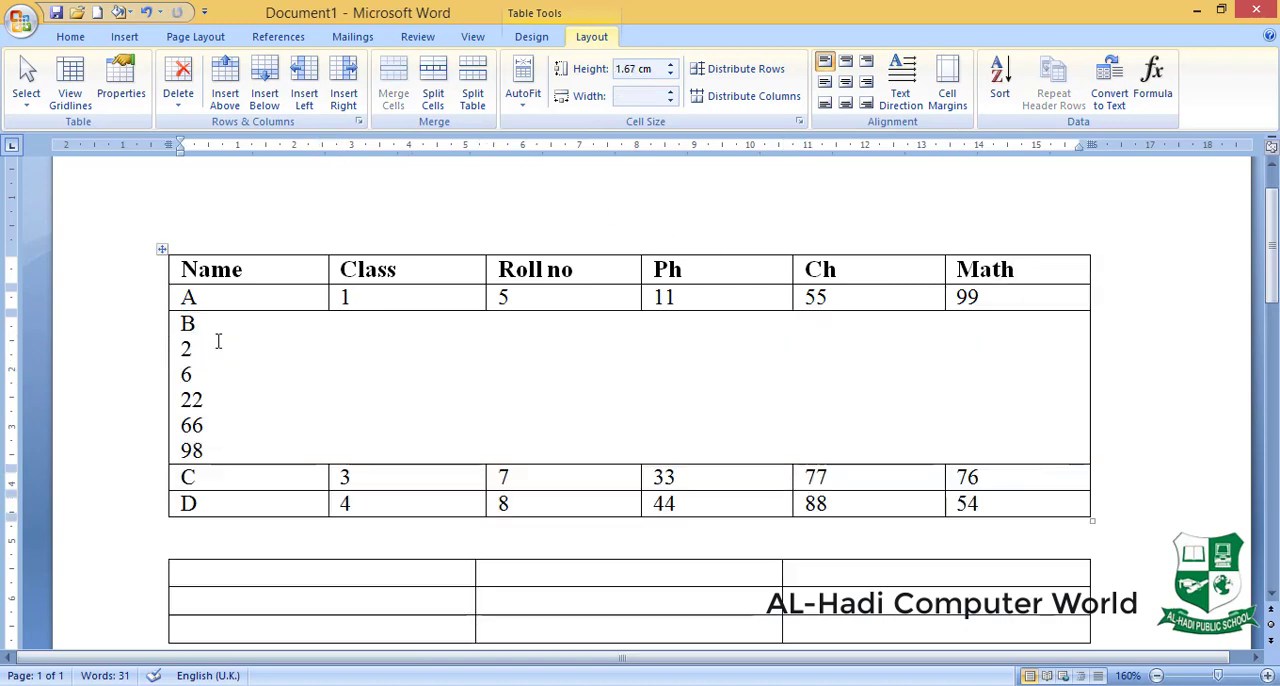
{"action": "key", "text": "ctrl+z"}
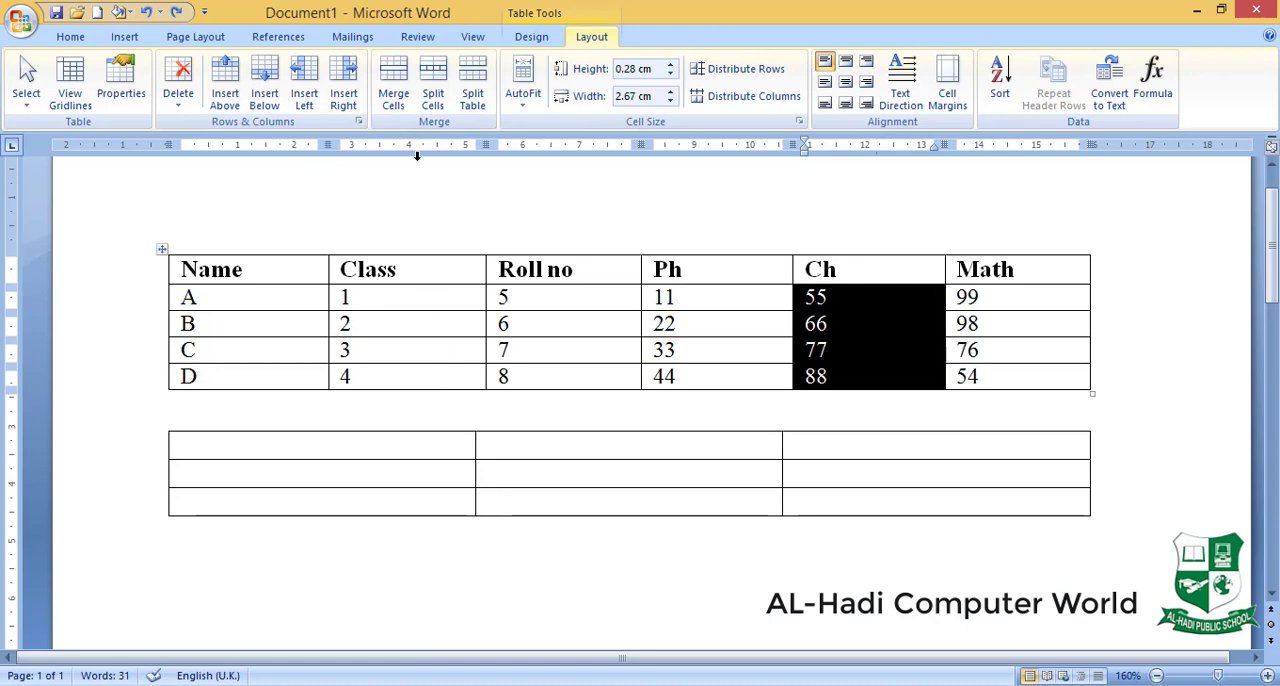
- Enlarge the blank table's first row to about 2.4 cm high and split its first cell into 2 columns and 2 rows
{"action": "left_click", "coordinate": [422, 446]}
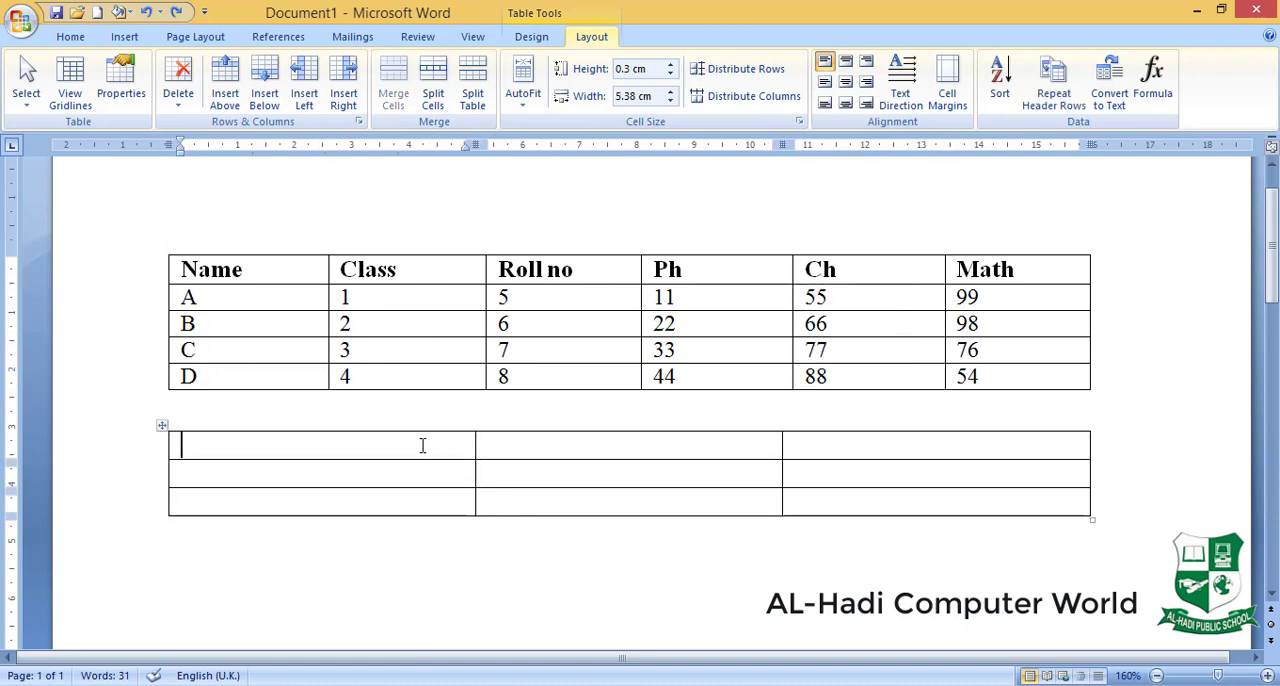
{"action": "left_click_drag", "start_coordinate": [427, 460], "coordinate": [430, 568]}
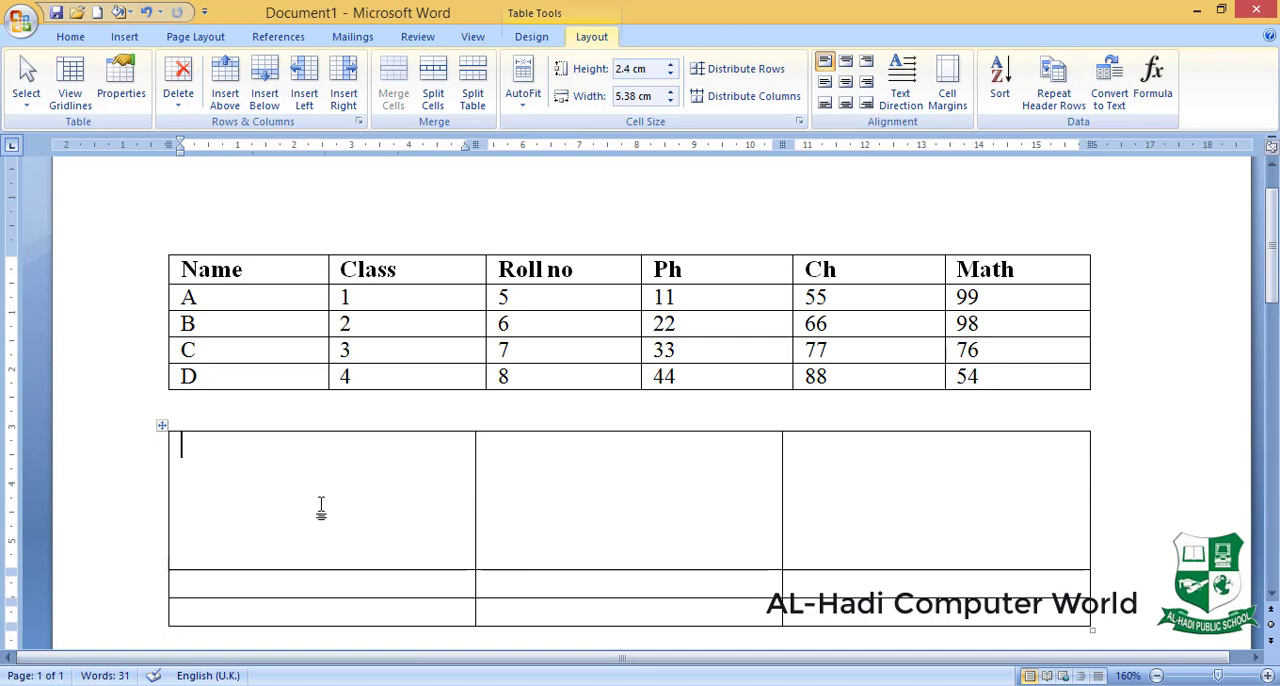
{"action": "left_click", "coordinate": [433, 97]}
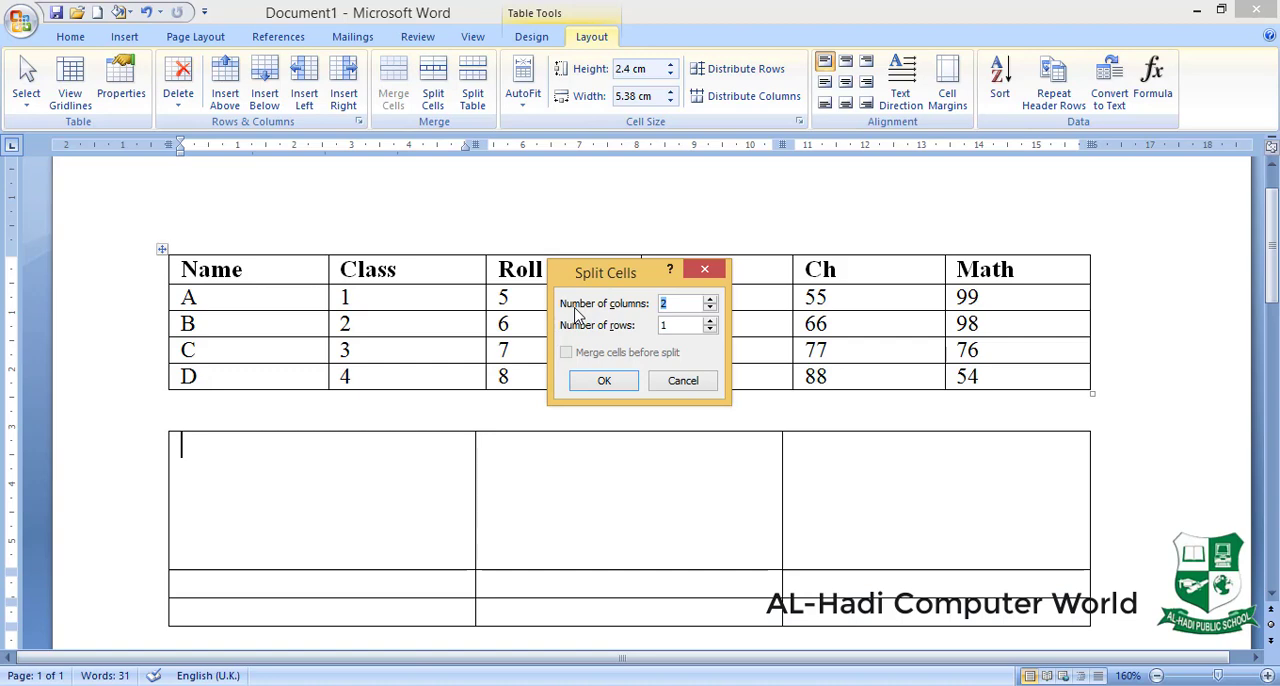
{"action": "double_click", "coordinate": [671, 325]}
{"action": "type", "text": "2"}
{"action": "left_click", "coordinate": [605, 381]}
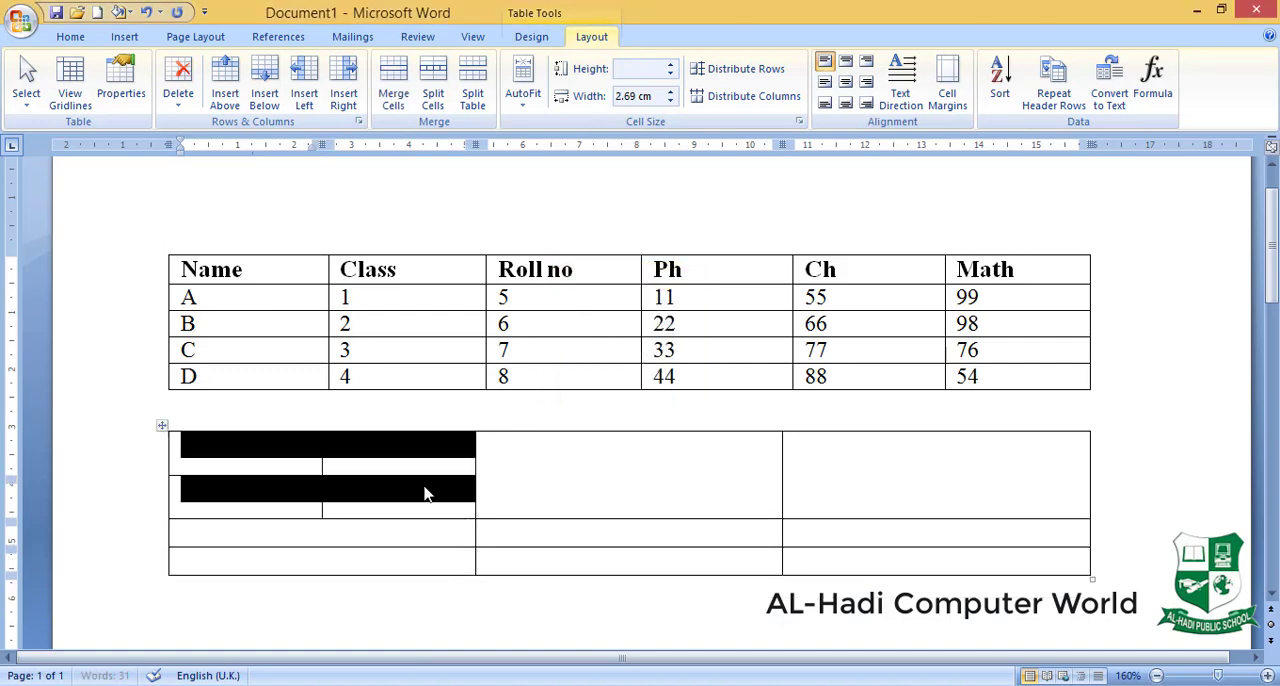
{"action": "left_click", "coordinate": [360, 500]}
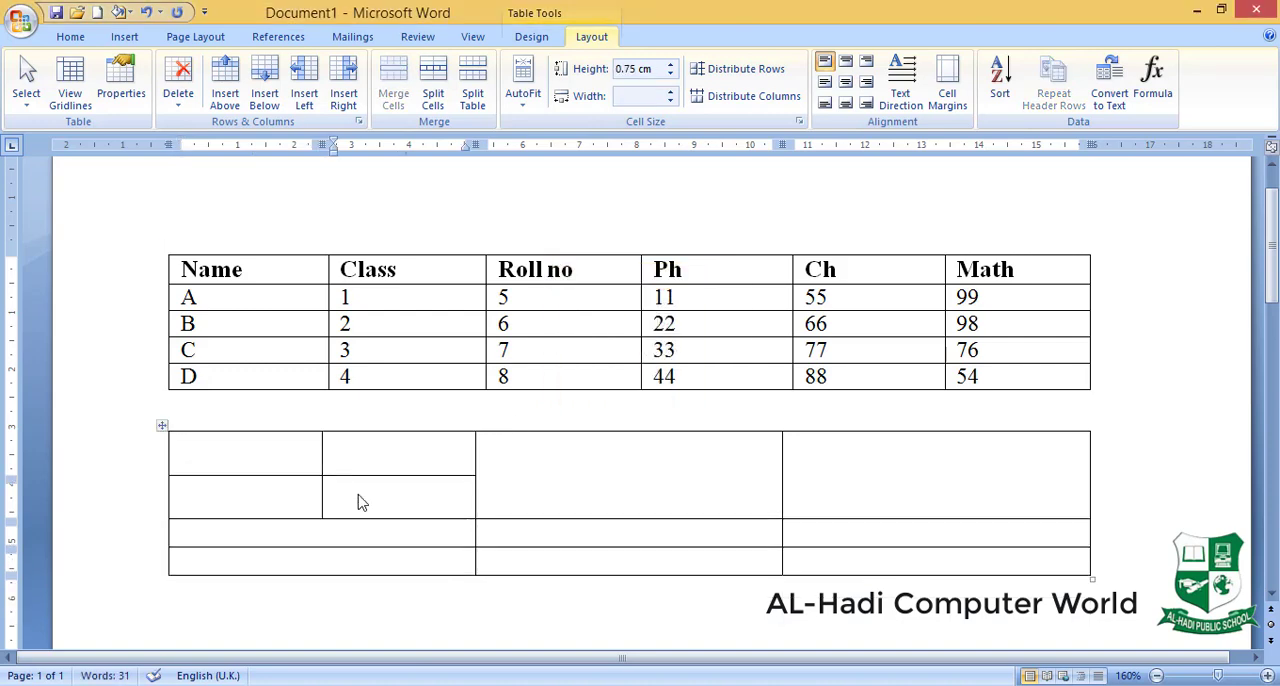
- Split the lower-left cell of the newly divided block into 2 columns and 1 row
{"action": "left_click", "coordinate": [249, 492]}
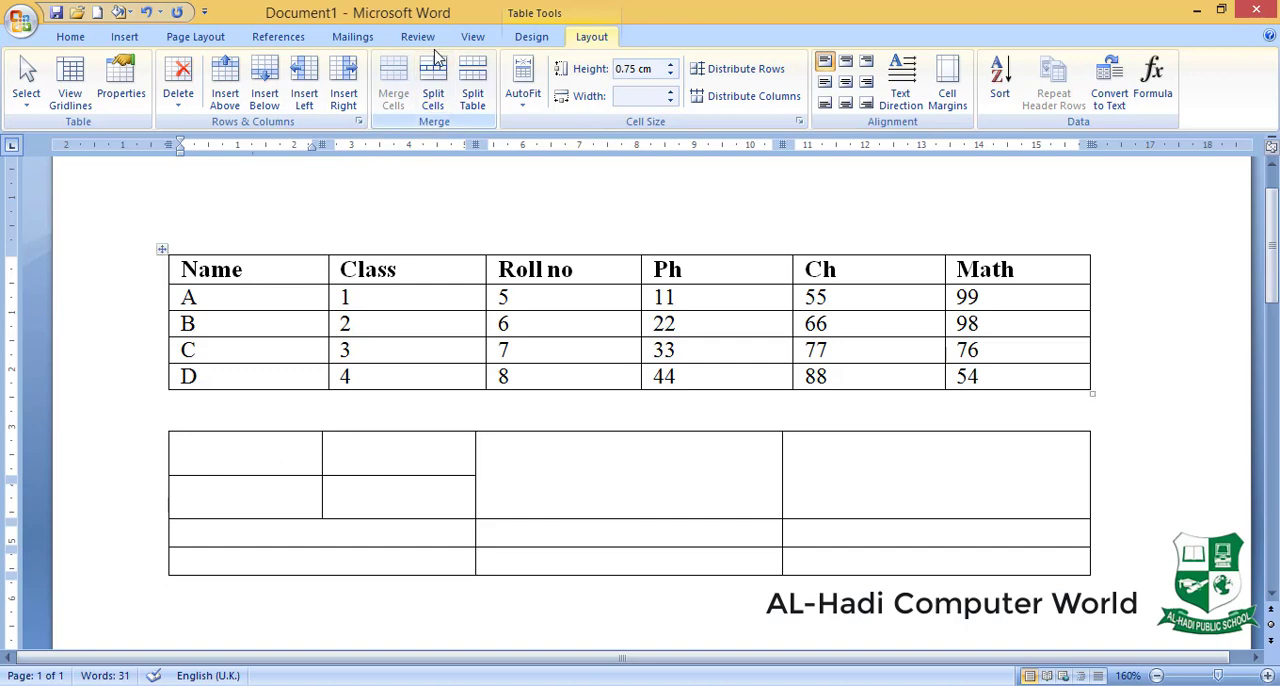
{"action": "left_click", "coordinate": [433, 85]}
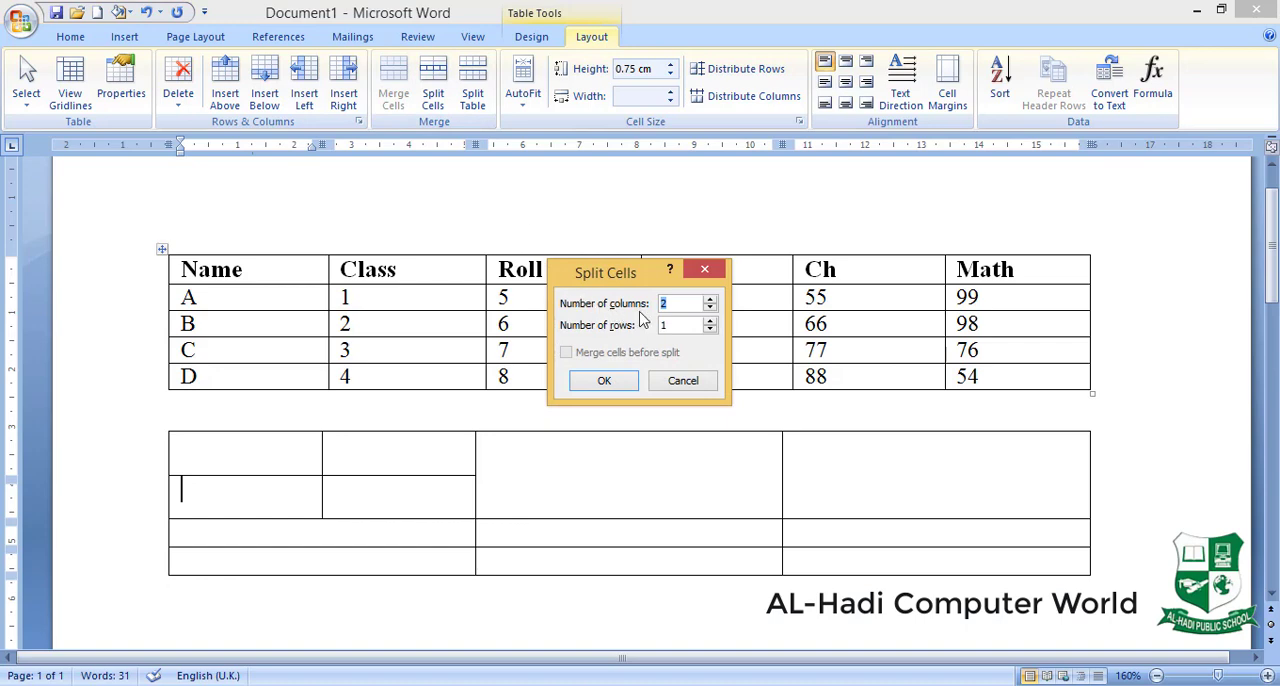
{"action": "left_click", "coordinate": [605, 382]}
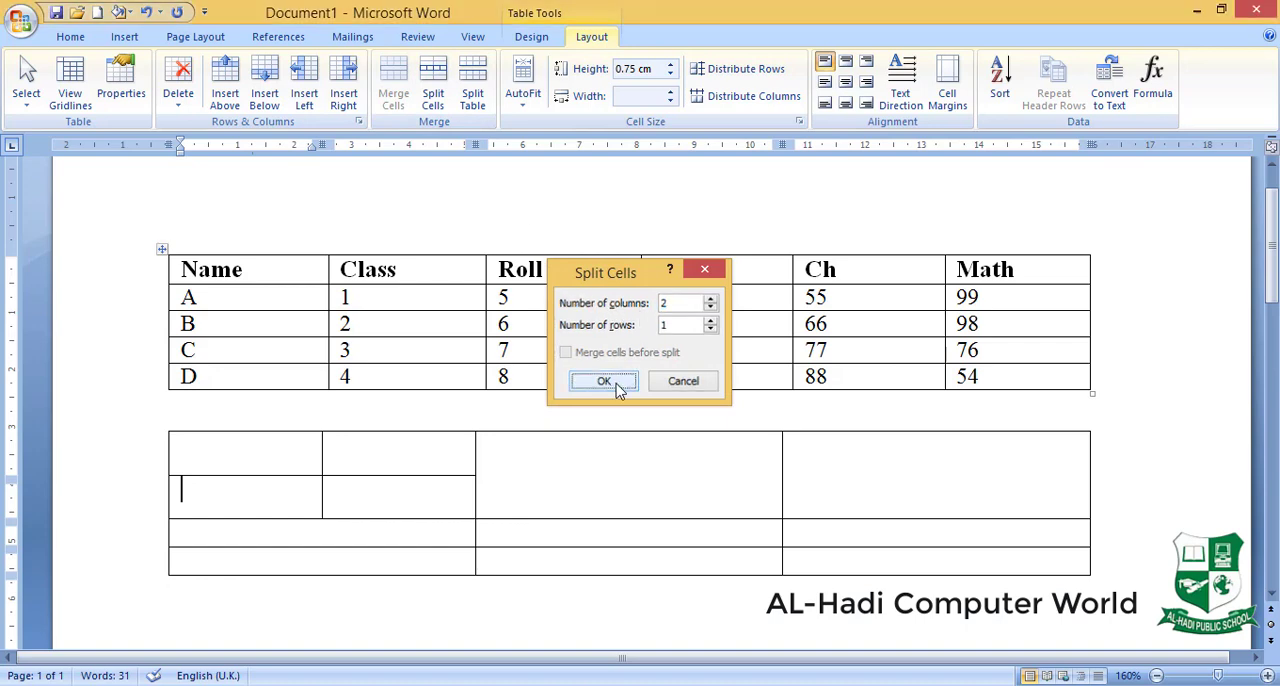
{"action": "left_click", "coordinate": [212, 504]}
{"action": "left_click", "coordinate": [264, 503]}
{"action": "left_click", "coordinate": [234, 503]}
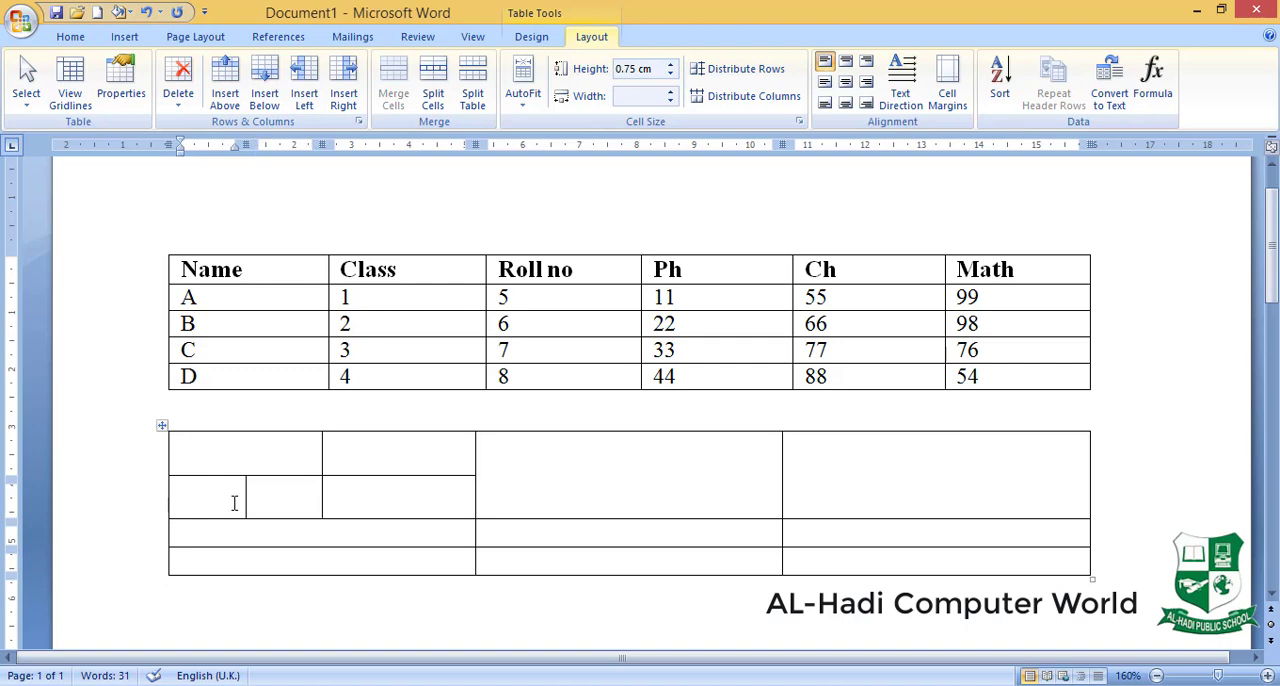
- Enter Gender in the table's first cell, and m and f in the two small cells below it
{"action": "left_click", "coordinate": [227, 451]}
{"action": "type", "text": "Gender"}
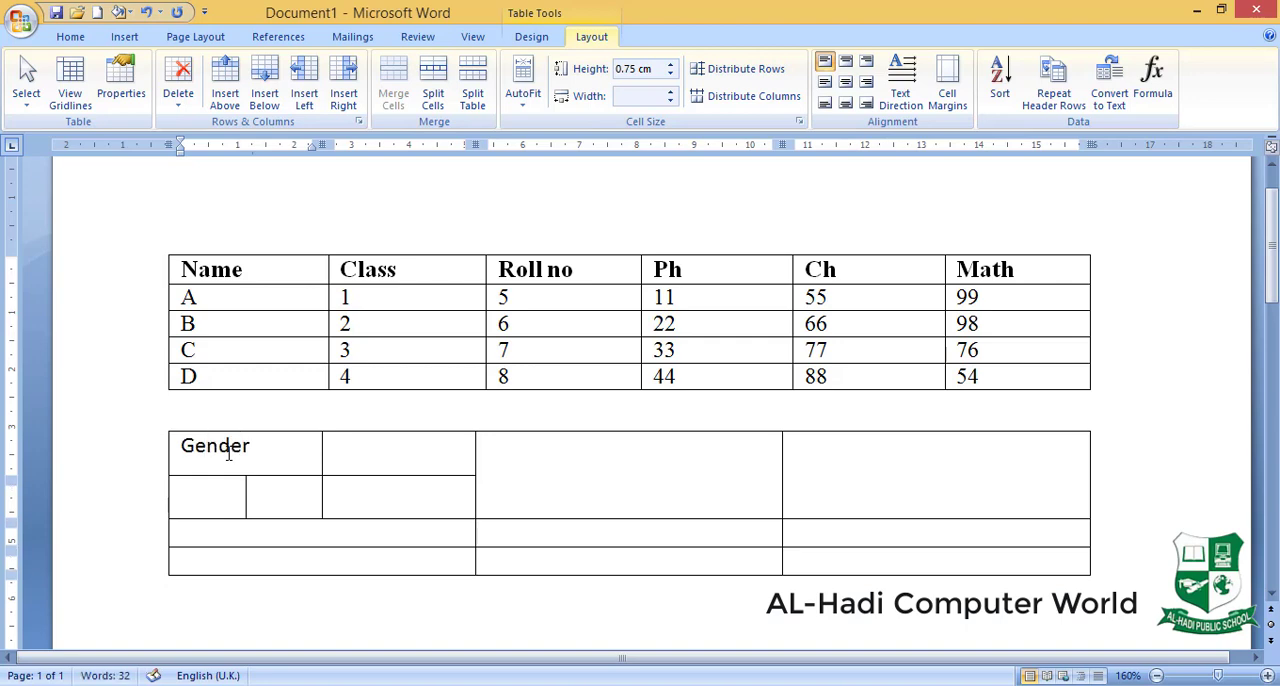
{"action": "left_click", "coordinate": [200, 503]}
{"action": "type", "text": "m"}
{"action": "left_click", "coordinate": [300, 507]}
{"action": "type", "text": "f"}
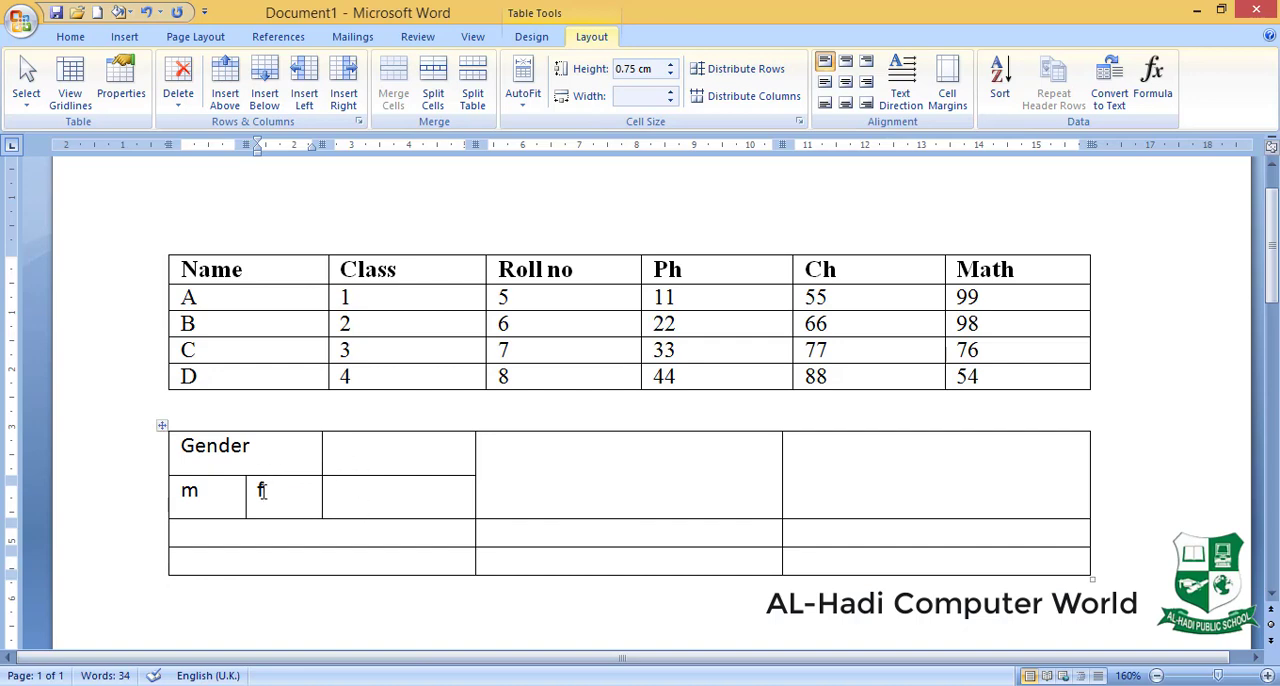
- Split the empty cell beside the f cell into 2 columns and 1 row
{"action": "left_click", "coordinate": [362, 497]}
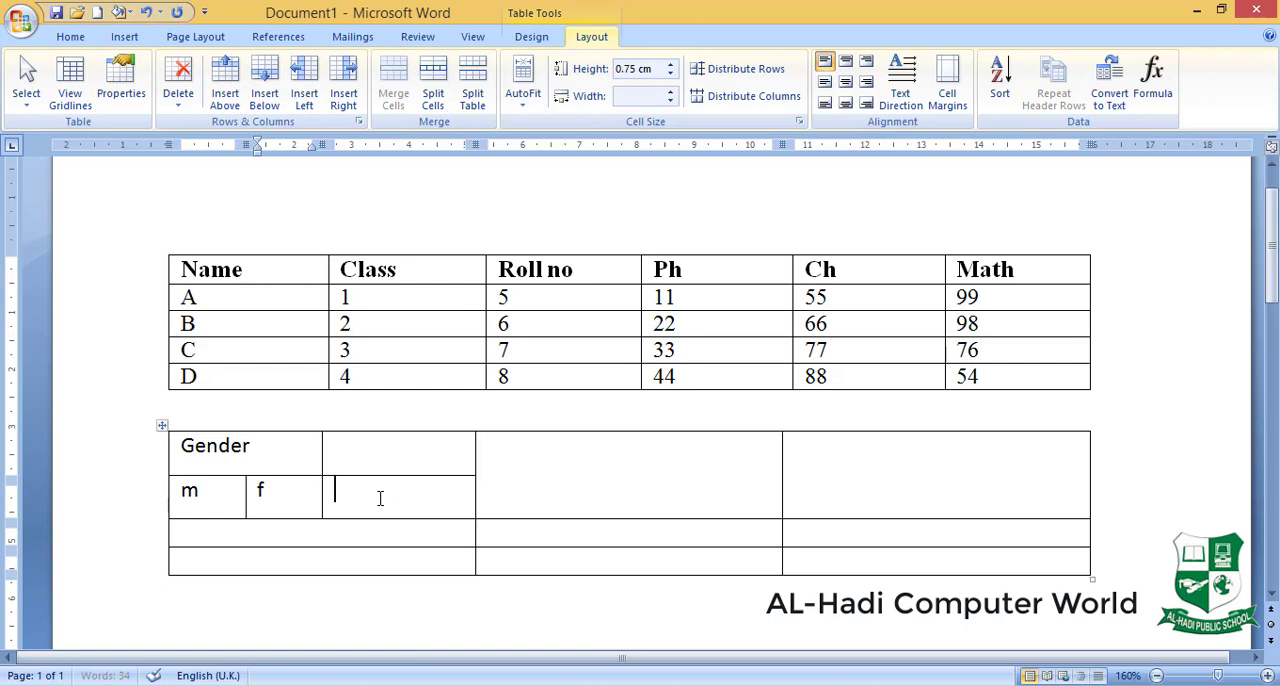
{"action": "left_click", "coordinate": [433, 90]}
{"action": "left_click", "coordinate": [612, 382]}
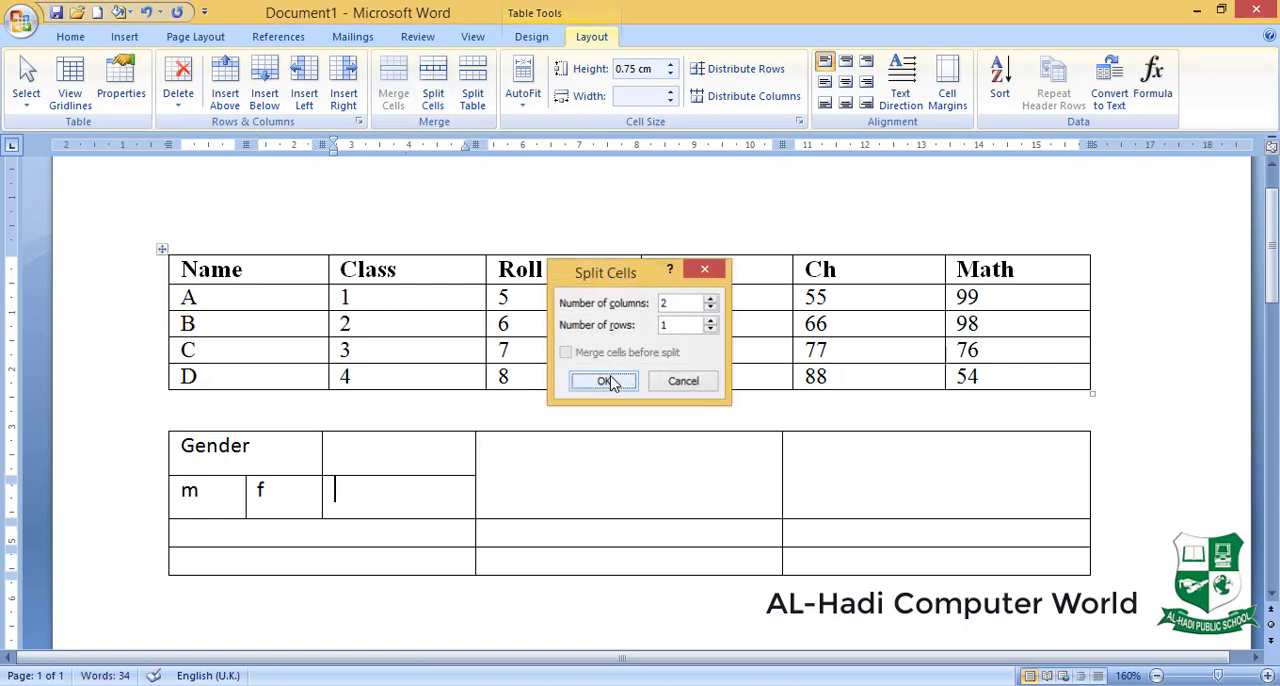
- Split the small empty cell directly after the f cell into 2 columns and 2 rows
{"action": "left_click", "coordinate": [385, 508]}
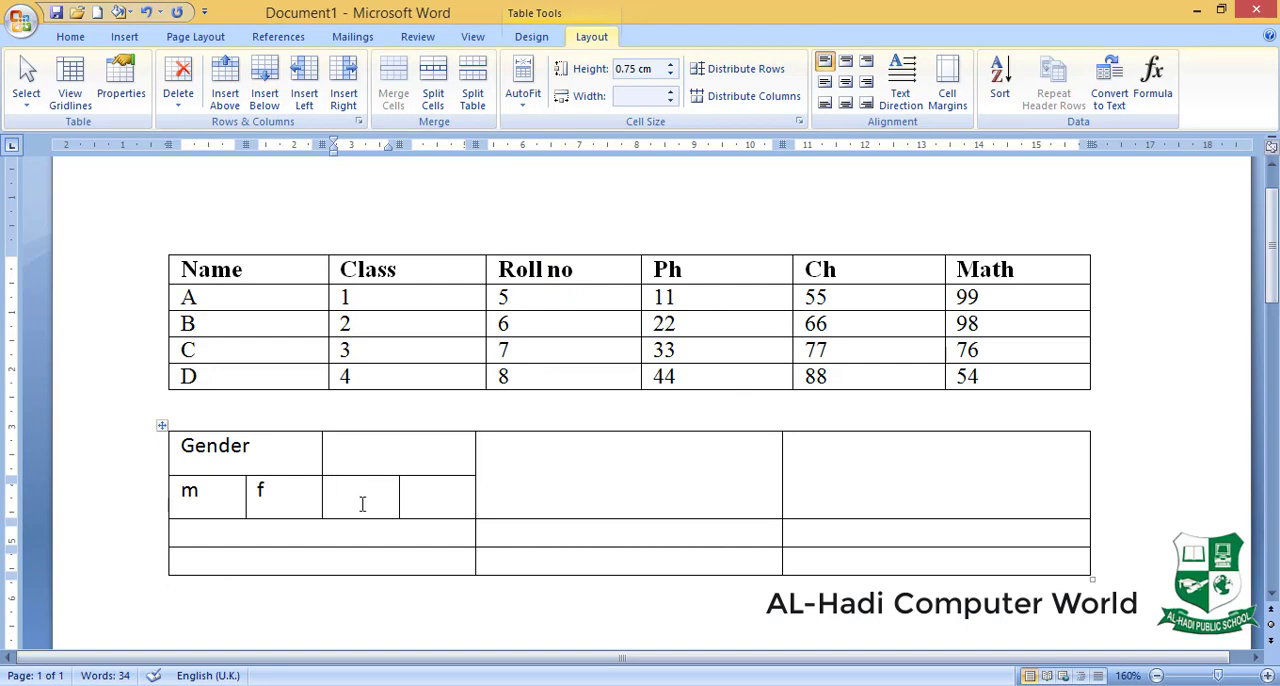
{"action": "left_click", "coordinate": [433, 88]}
{"action": "key", "text": "Tab"}
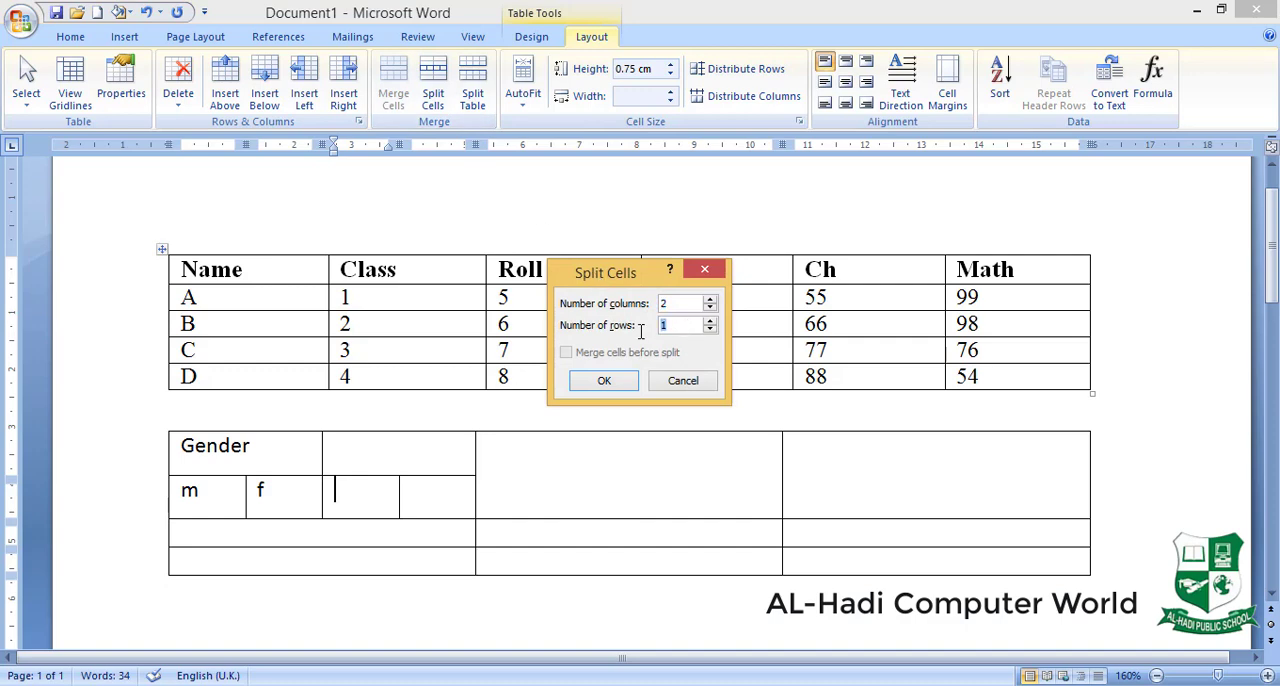
{"action": "type", "text": "2"}
{"action": "left_click", "coordinate": [604, 381]}
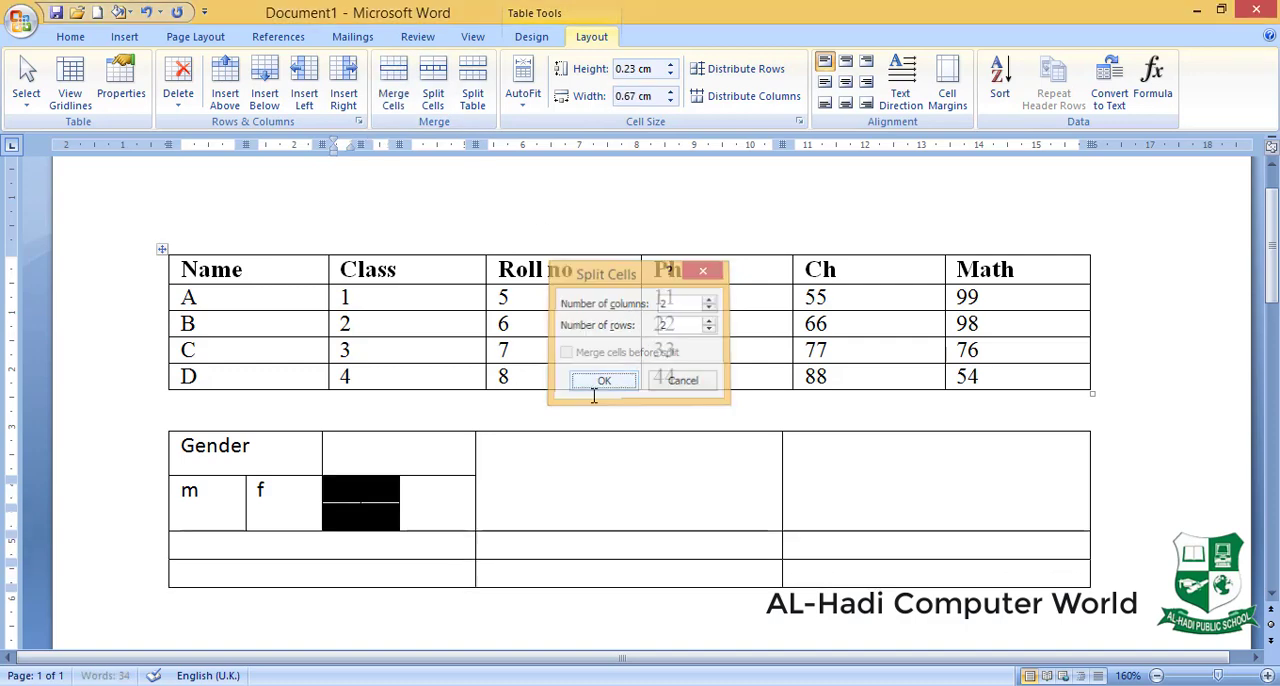
{"action": "left_click", "coordinate": [345, 491]}
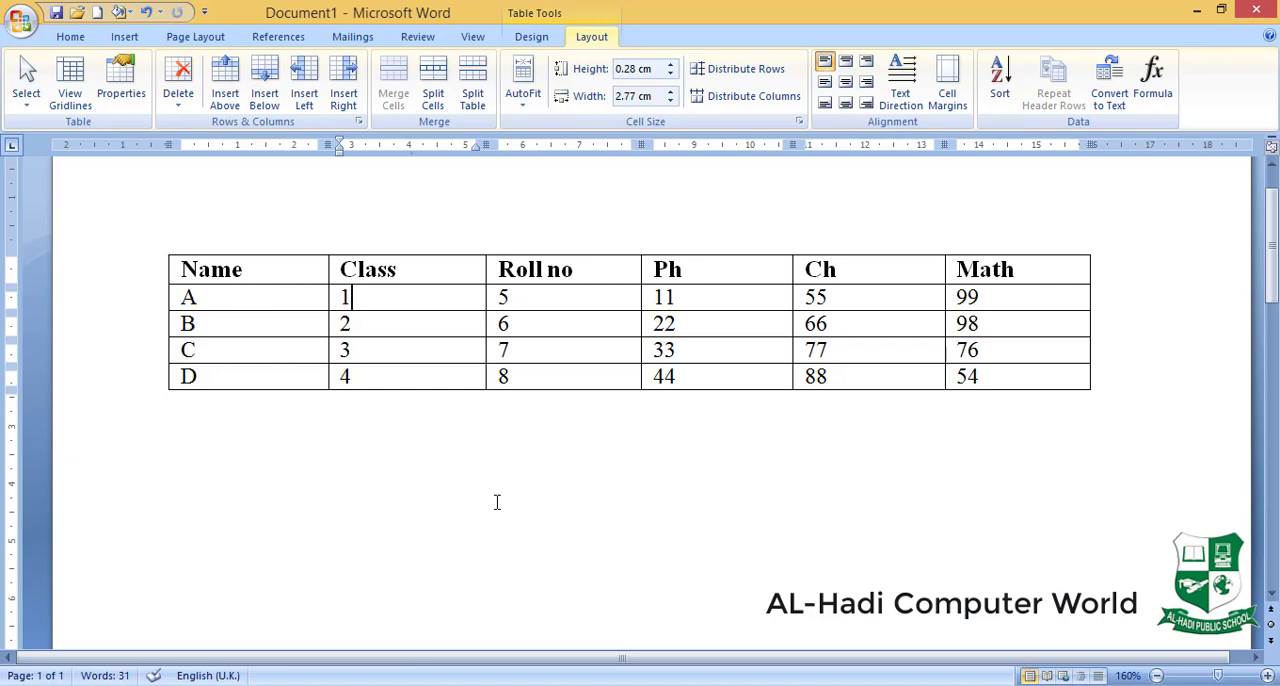
- Split the marks table into two tables so that row C starts the second one
{"action": "left_click", "coordinate": [207, 347]}
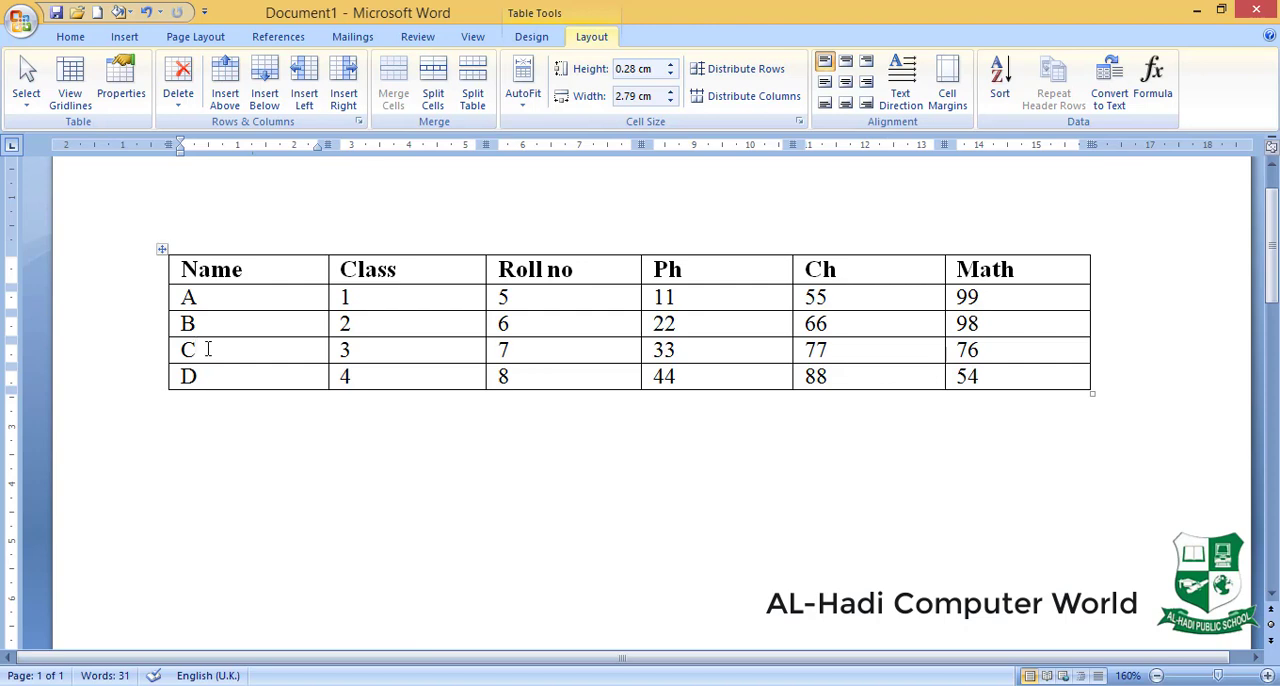
{"action": "left_click", "coordinate": [473, 100]}
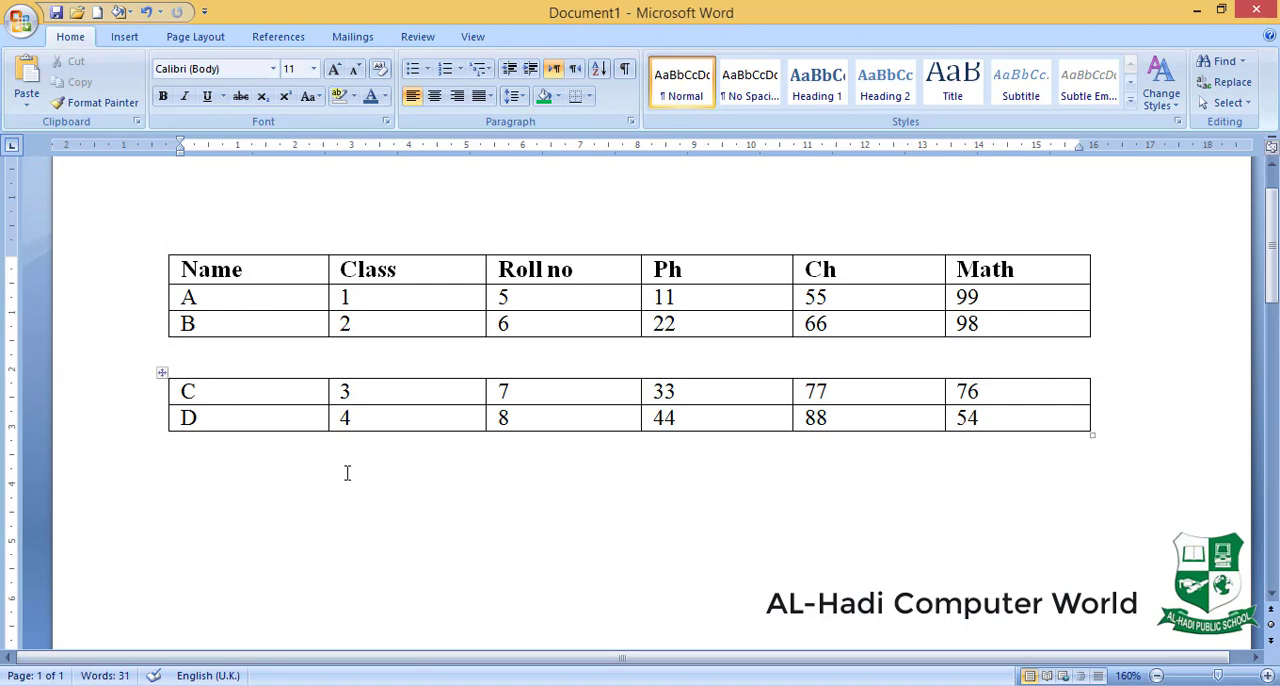
- Rejoin the two parts of the marks table into one table and display its AutoFit options
{"action": "key", "text": "Delete"}
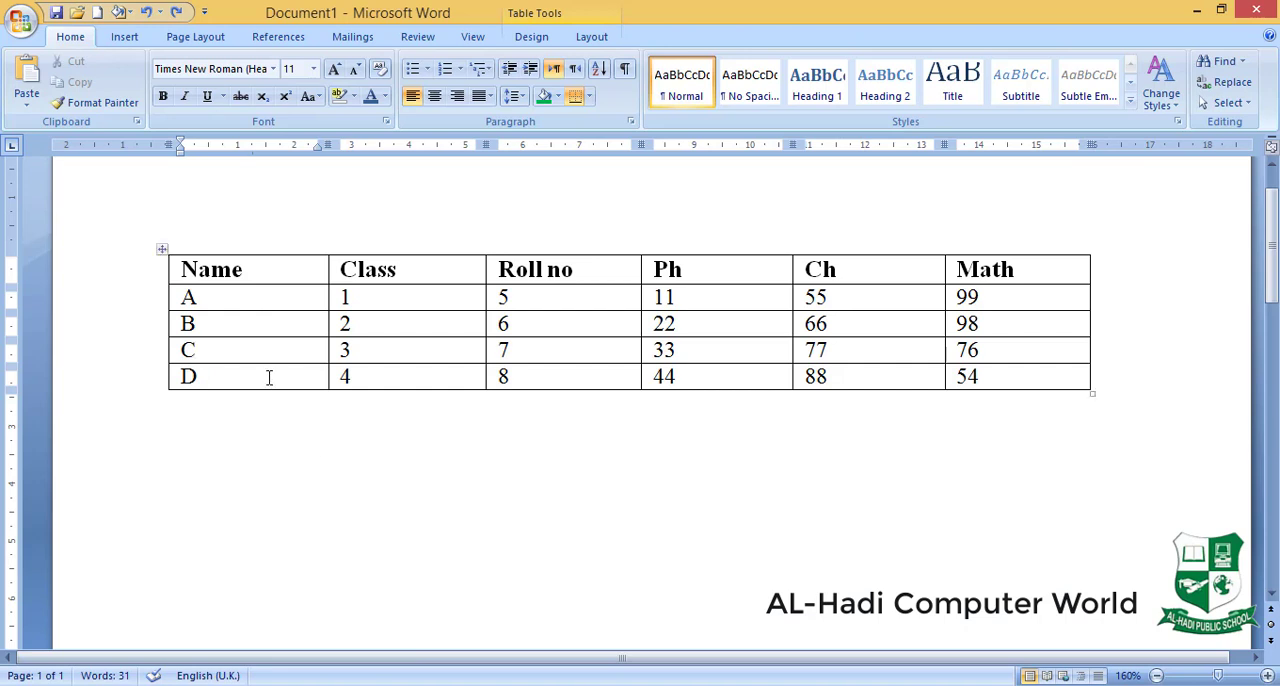
{"action": "left_click", "coordinate": [263, 325]}
{"action": "left_click", "coordinate": [591, 36]}
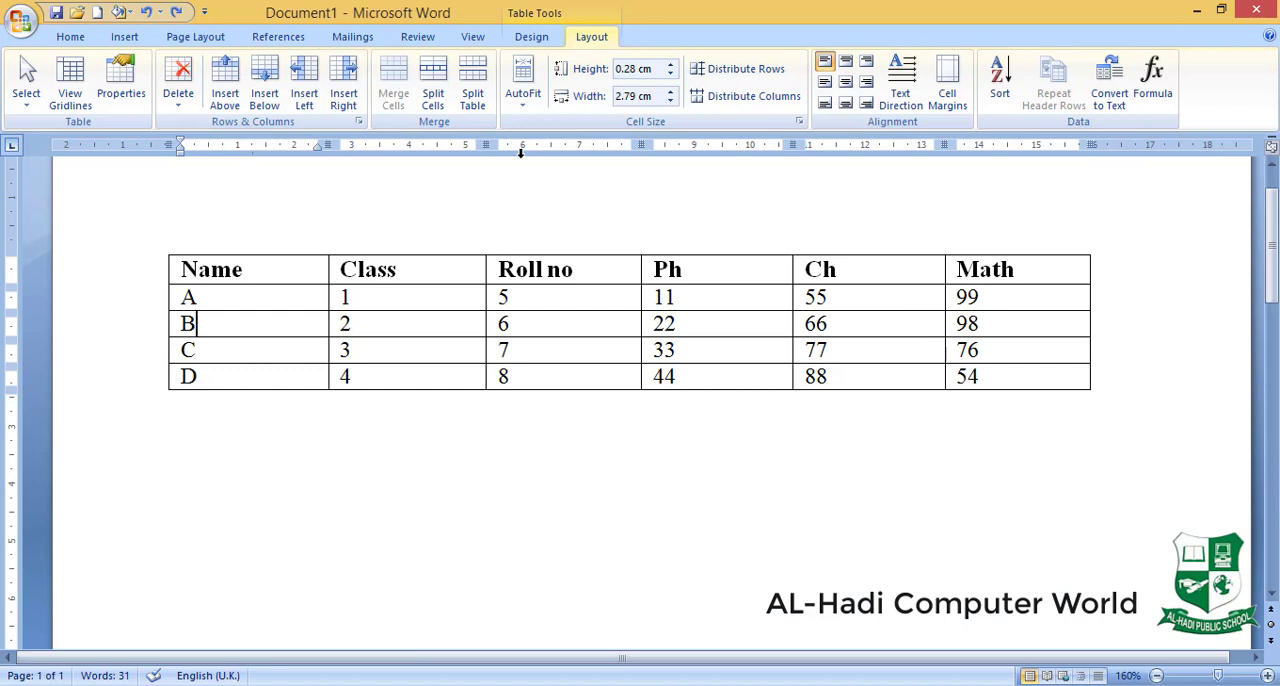
{"action": "left_click", "coordinate": [521, 108]}
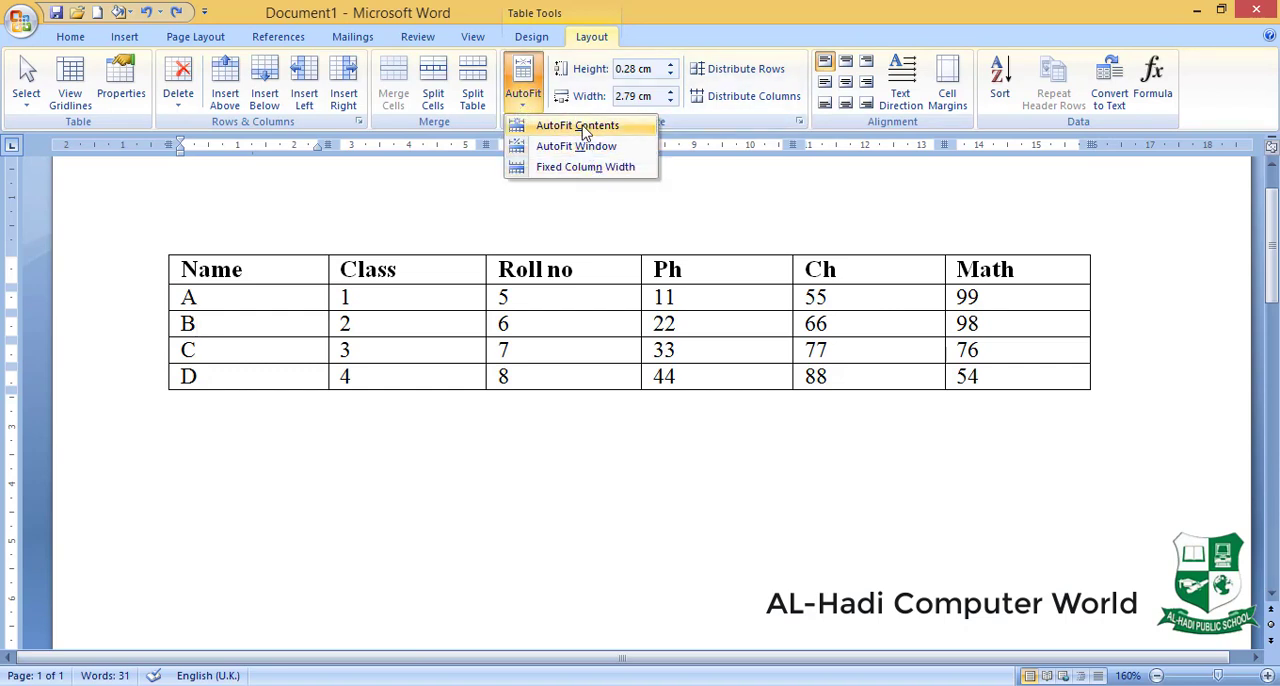
{"action": "left_click", "coordinate": [274, 197]}
- Examine the AutoFit behavior choices offered for a new table, and cancel without inserting one
{"action": "left_click", "coordinate": [134, 42]}
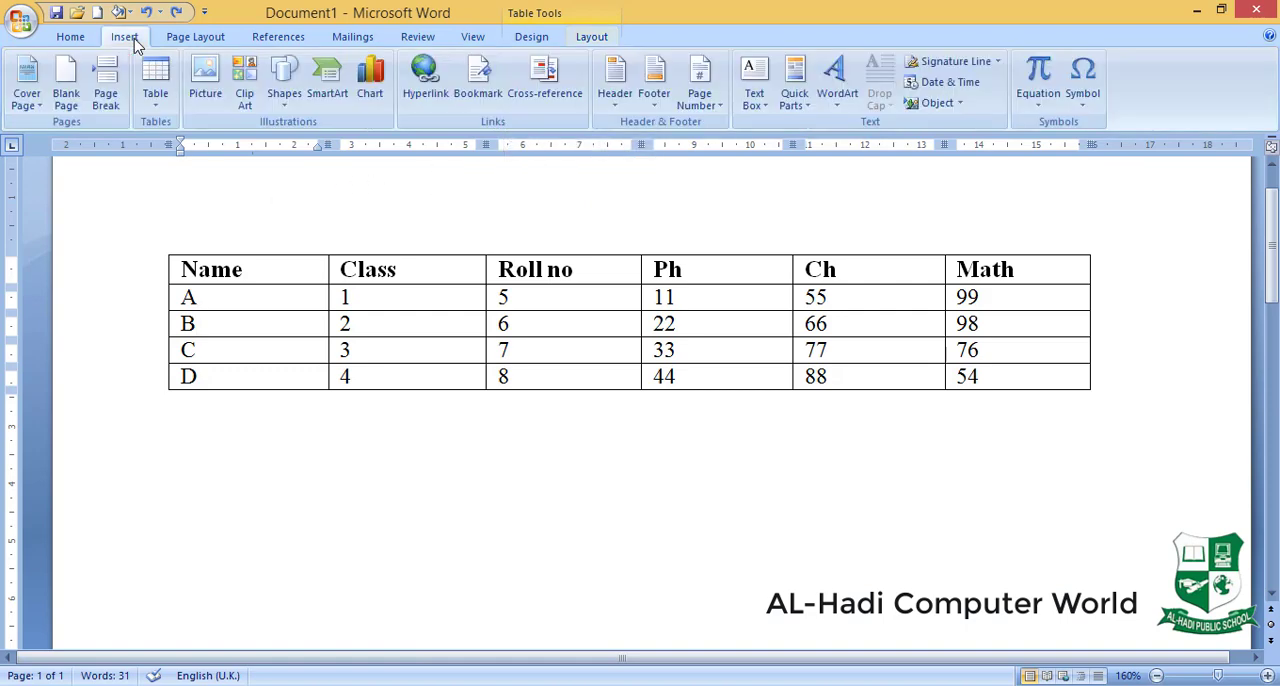
{"action": "left_click", "coordinate": [155, 95]}
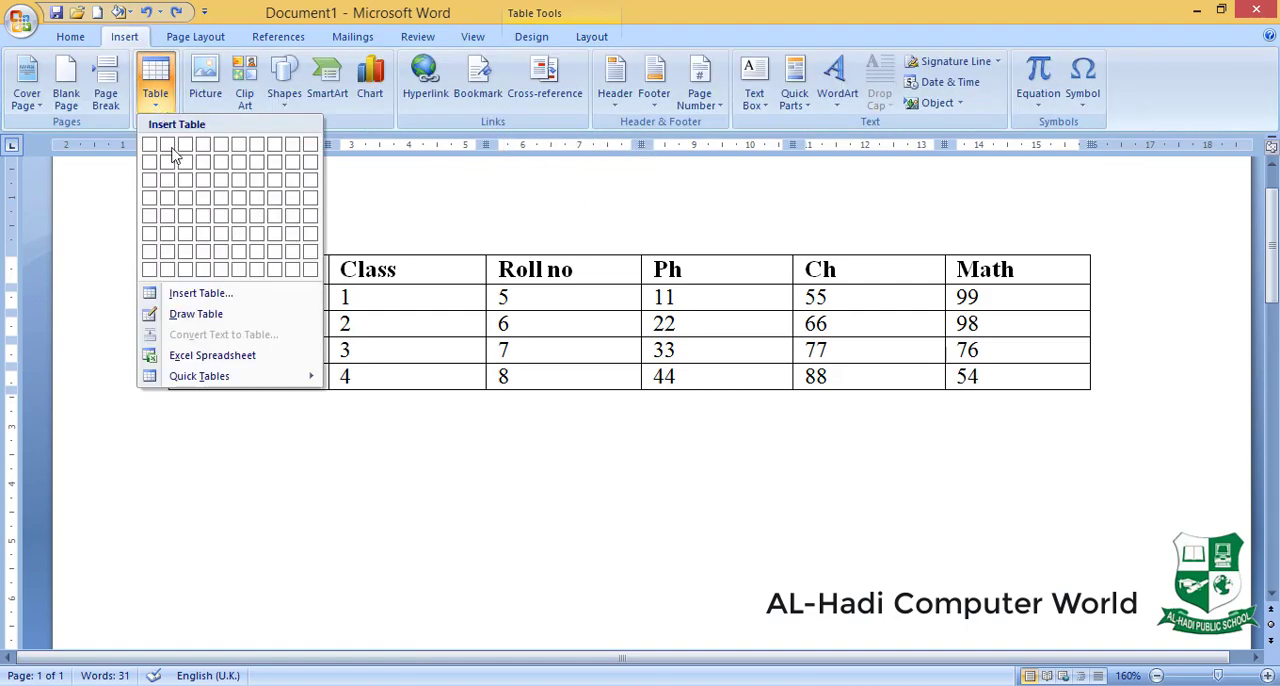
{"action": "left_click", "coordinate": [200, 293]}
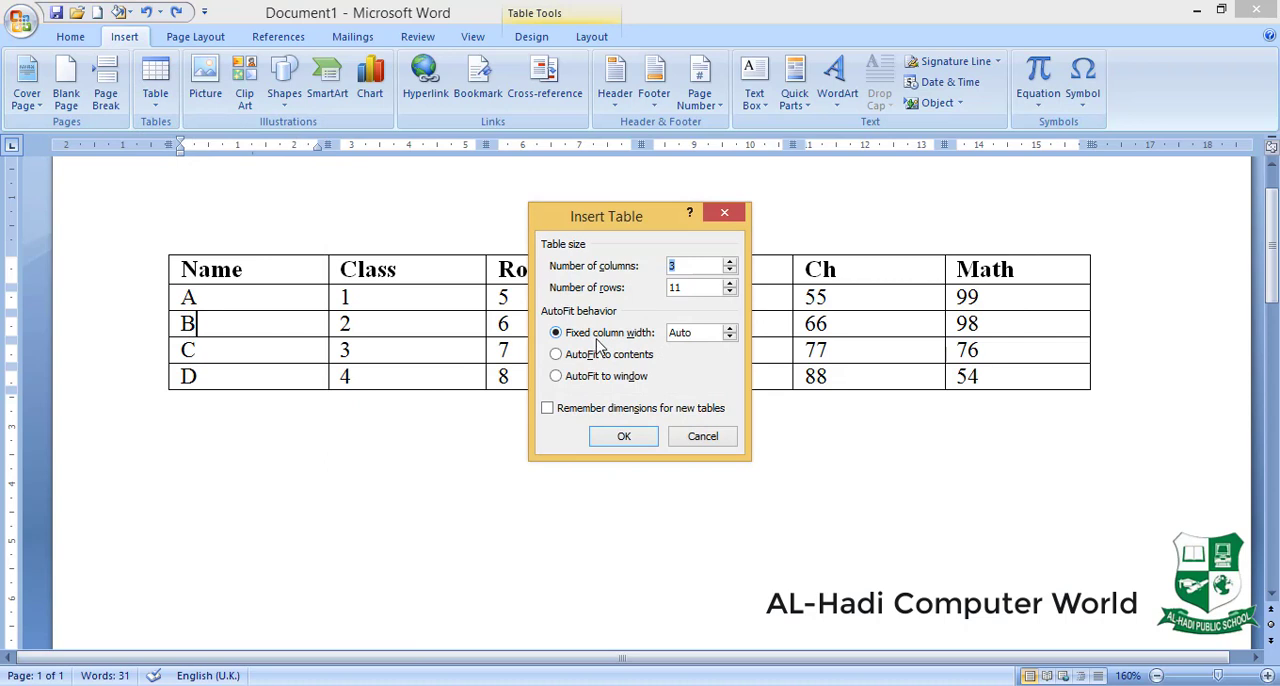
{"action": "left_click", "coordinate": [702, 441]}
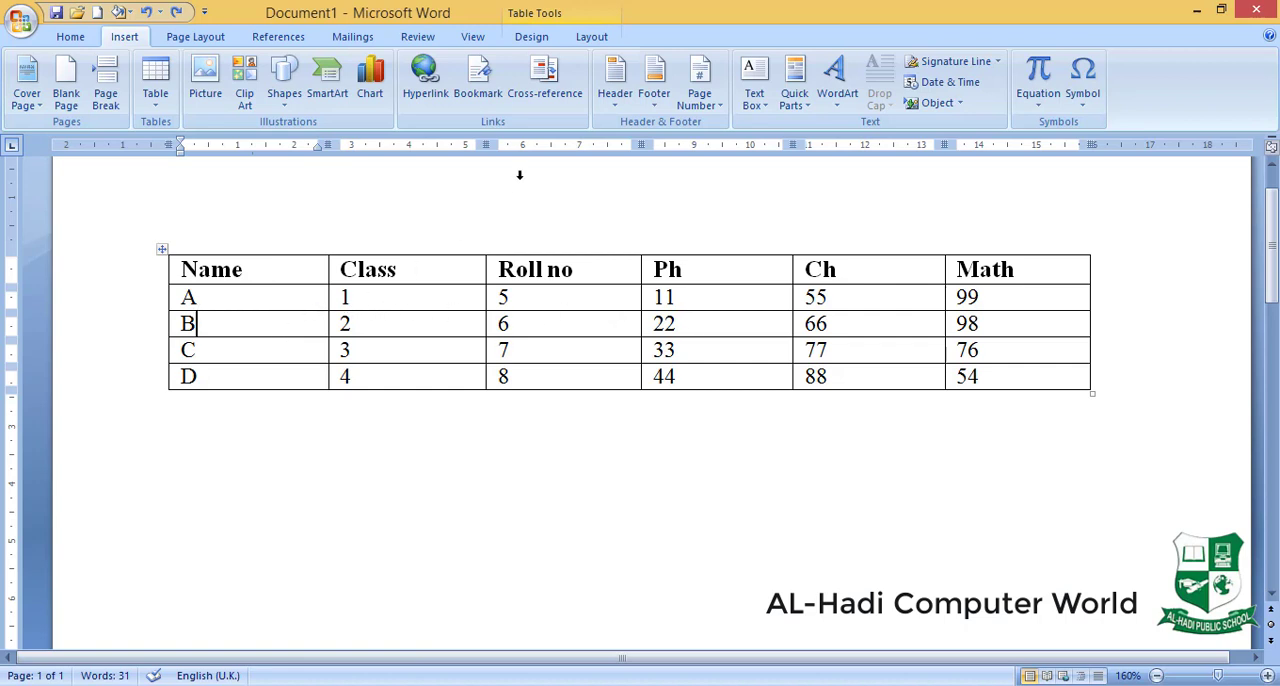
- Try AutoFit Contents on the marks table and undo it
{"action": "left_click", "coordinate": [591, 36]}
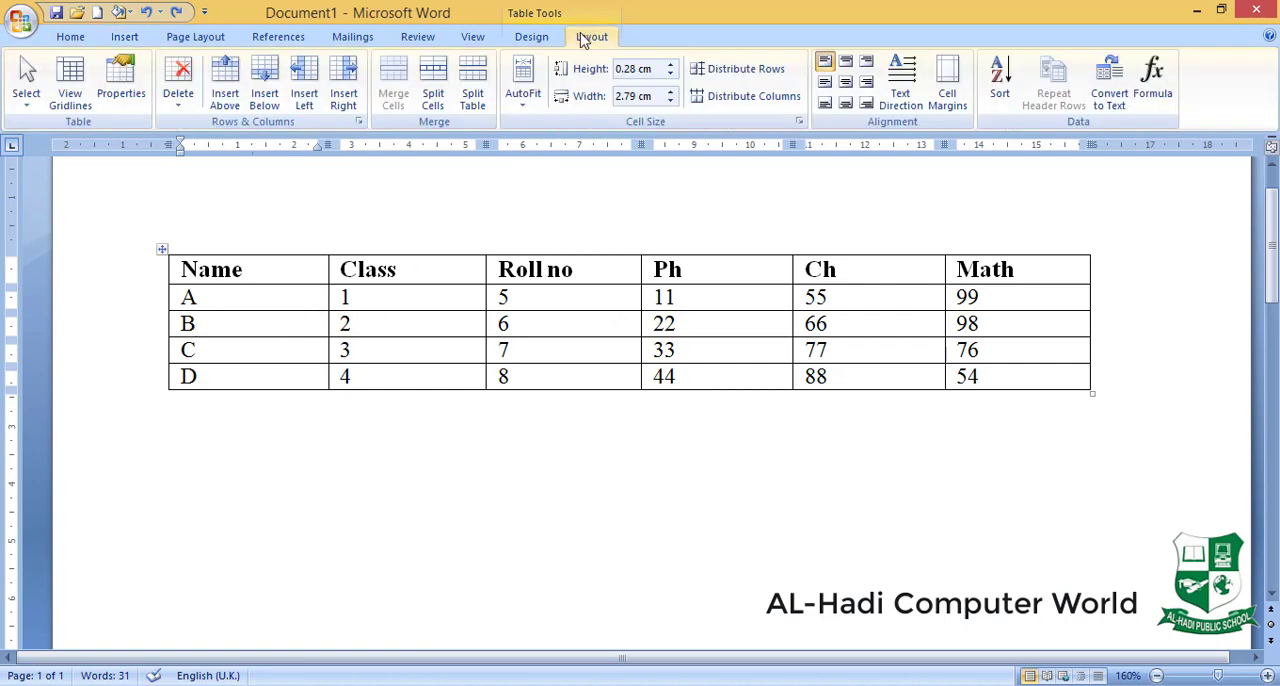
{"action": "left_click", "coordinate": [524, 98]}
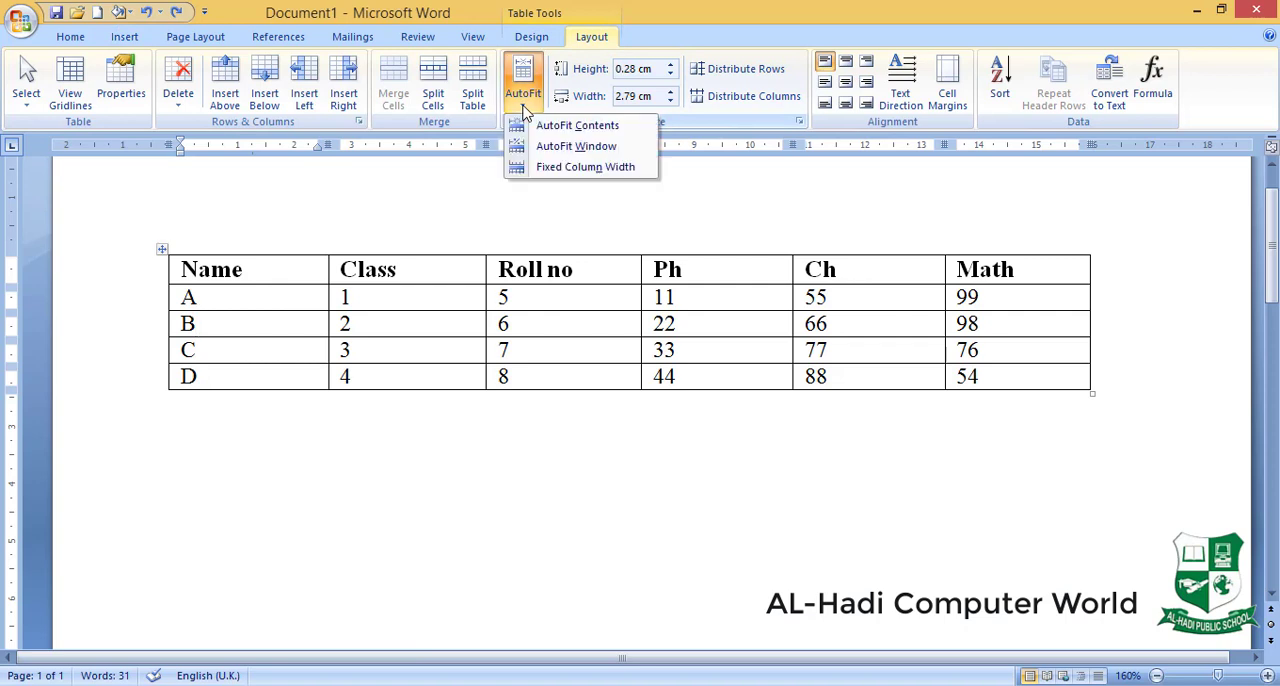
{"action": "left_click", "coordinate": [592, 131]}
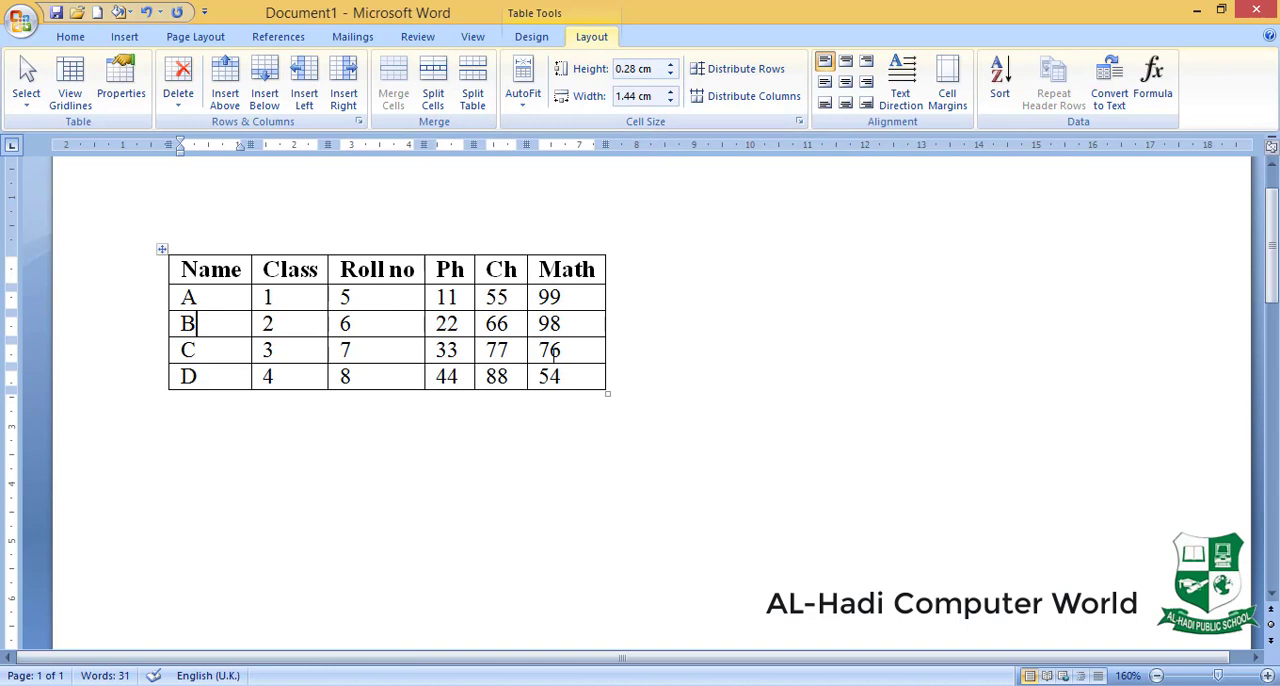
{"action": "key", "text": "ctrl+z"}
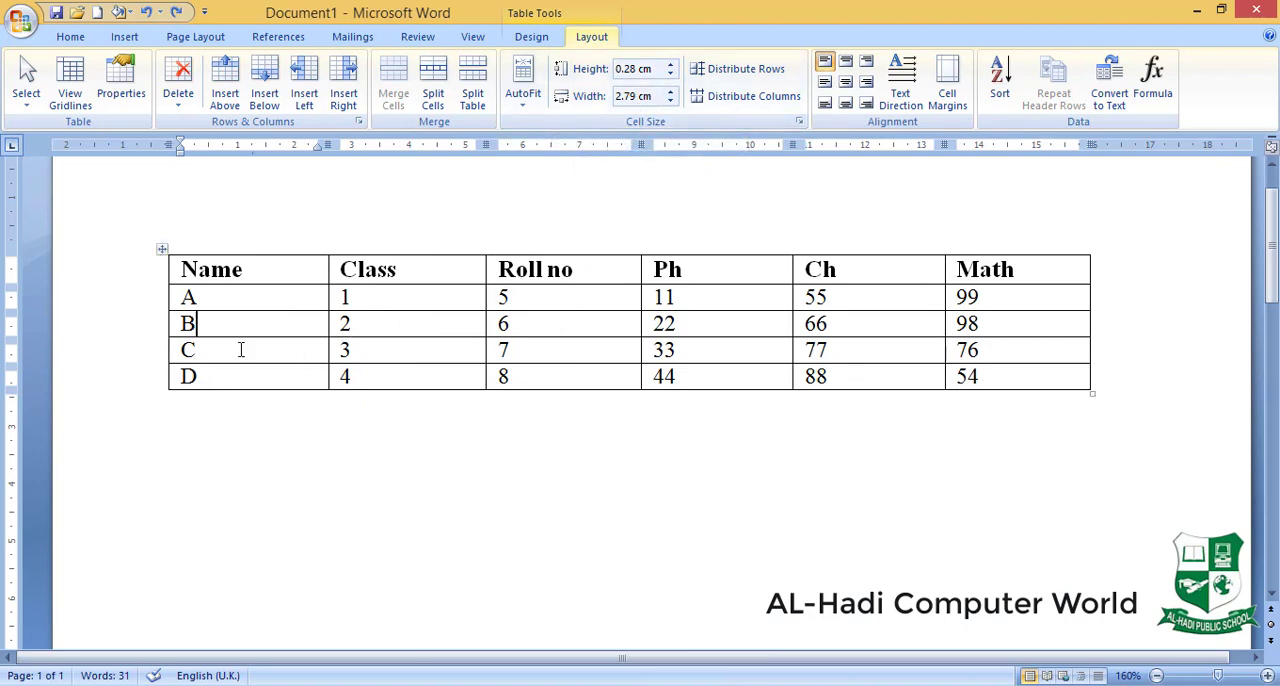
- Set the height of row A in the marks table to 0.5 cm
{"action": "left_click", "coordinate": [234, 300]}
{"action": "left_click", "coordinate": [671, 65]}
{"action": "left_click", "coordinate": [671, 65]}
{"action": "left_click", "coordinate": [671, 65]}
{"action": "left_click", "coordinate": [671, 65]}
{"action": "left_click", "coordinate": [671, 65]}
{"action": "left_click", "coordinate": [671, 65]}
{"action": "left_click", "coordinate": [671, 65]}
{"action": "left_click", "coordinate": [671, 65]}
{"action": "left_click", "coordinate": [671, 65]}
{"action": "left_click", "coordinate": [671, 65]}
{"action": "left_click", "coordinate": [671, 65]}
{"action": "left_click", "coordinate": [671, 65]}
{"action": "left_click", "coordinate": [670, 74]}
{"action": "left_click", "coordinate": [670, 74]}
{"action": "left_click", "coordinate": [670, 74]}
{"action": "left_click", "coordinate": [670, 74]}
{"action": "left_click", "coordinate": [670, 74]}
{"action": "left_click", "coordinate": [670, 74]}
{"action": "left_click", "coordinate": [670, 74]}
{"action": "left_click", "coordinate": [670, 74]}
{"action": "left_click", "coordinate": [670, 74]}
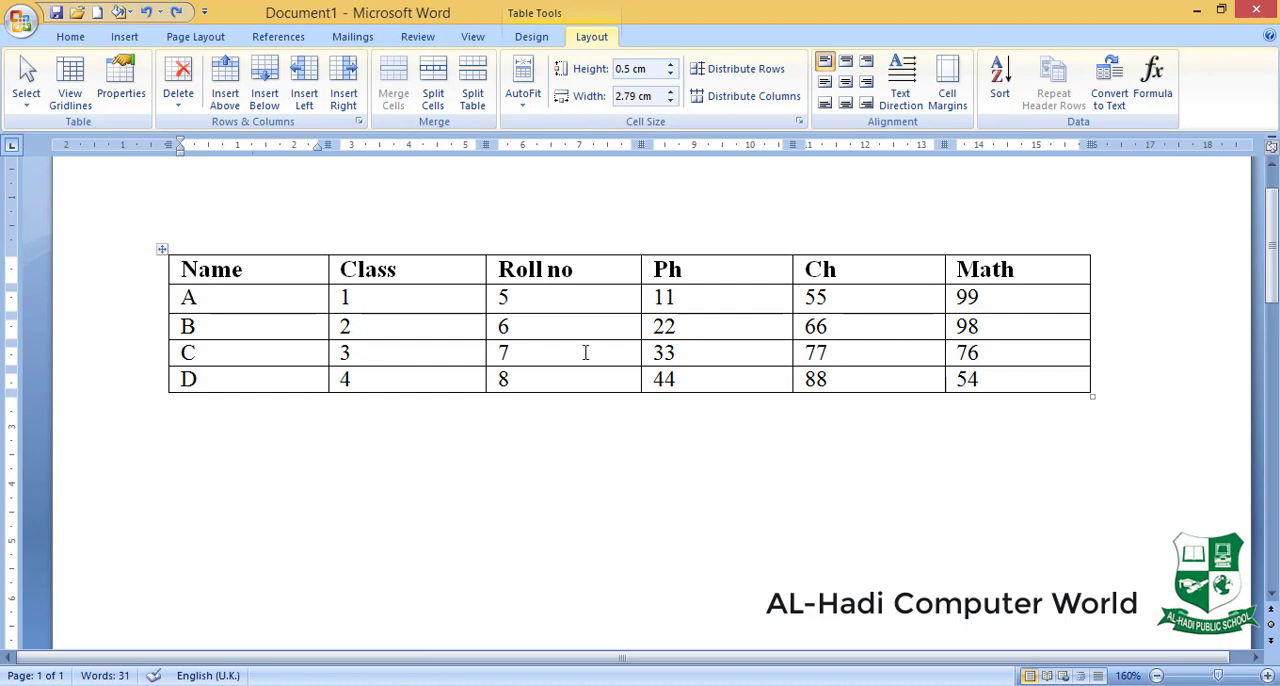
- Make rows B and C much taller by different amounts, and enlarge row A to about 1.5 cm high
{"action": "left_click_drag", "start_coordinate": [597, 340], "coordinate": [610, 483]}
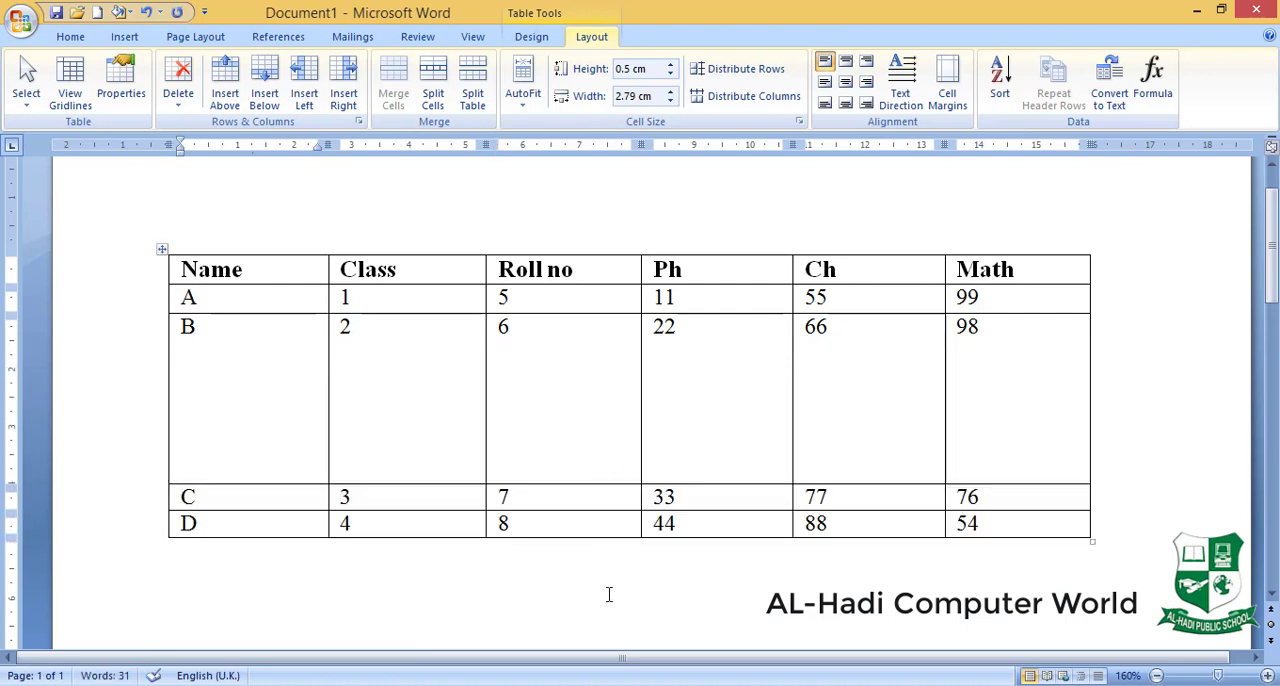
{"action": "left_click_drag", "start_coordinate": [610, 511], "coordinate": [609, 611]}
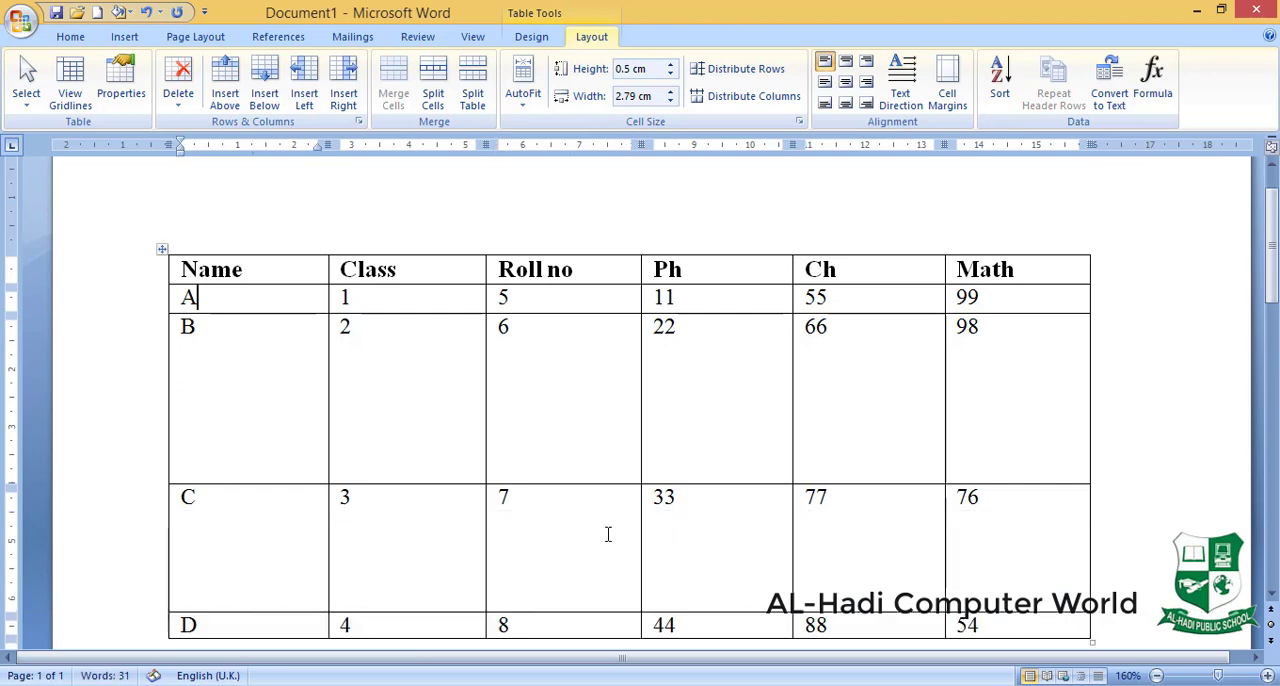
{"action": "left_click_drag", "start_coordinate": [600, 313], "coordinate": [602, 367]}
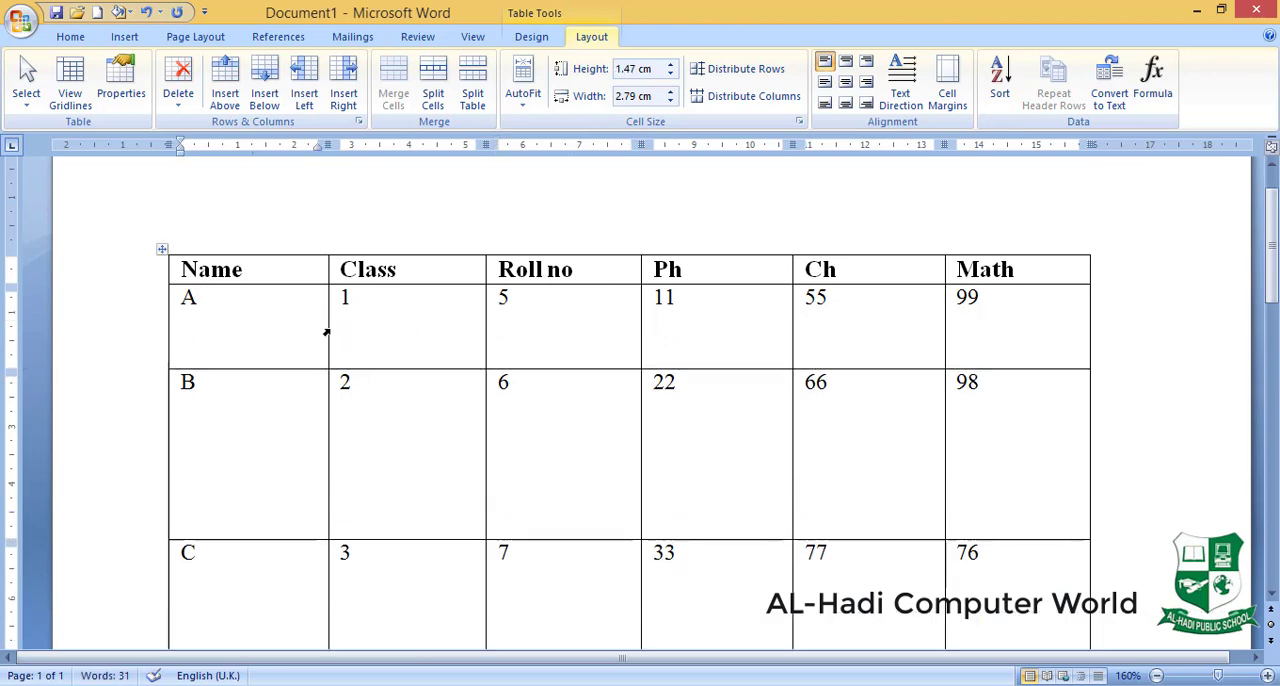
- Make the column widths uneven, narrowing Name to about 1.7 cm, widening Roll no and narrowing Math
{"action": "left_click_drag", "start_coordinate": [328, 330], "coordinate": [266, 329]}
{"action": "left_click_drag", "start_coordinate": [485, 329], "coordinate": [408, 337]}
{"action": "left_click_drag", "start_coordinate": [640, 334], "coordinate": [708, 337]}
{"action": "left_click_drag", "start_coordinate": [945, 341], "coordinate": [1007, 343]}
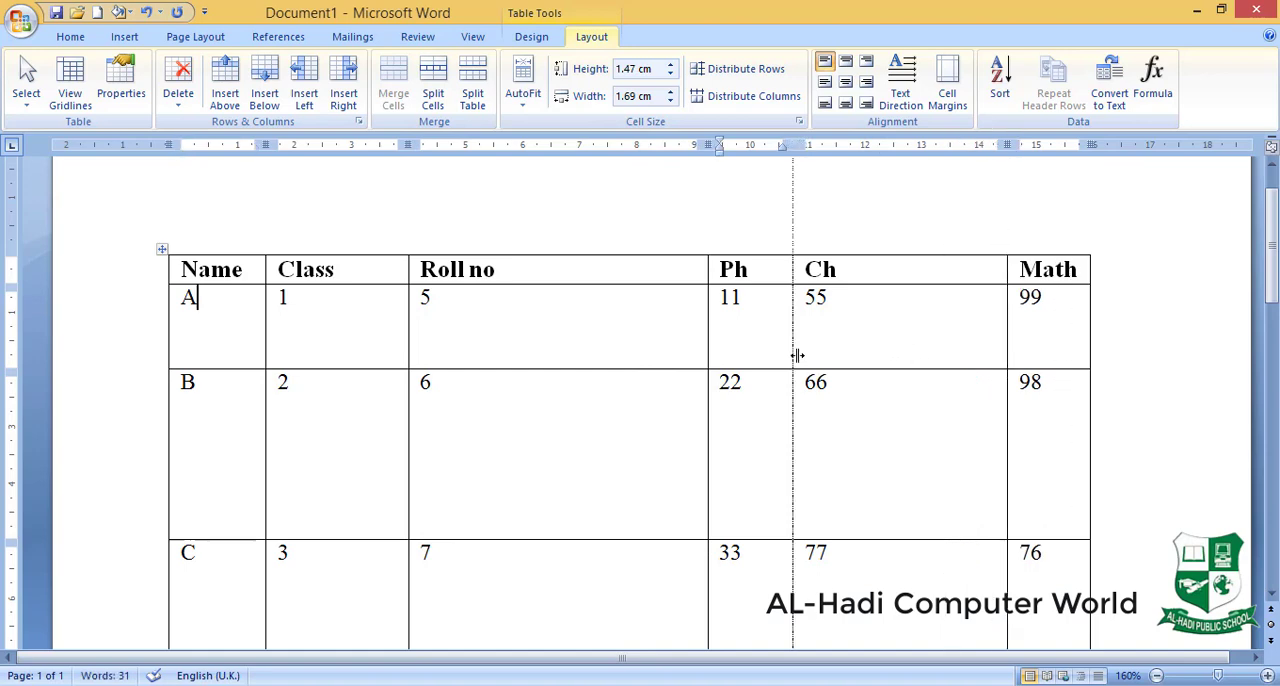
{"action": "left_click_drag", "start_coordinate": [792, 356], "coordinate": [823, 357]}
- Distribute all rows of the marks table evenly so they share the same height
{"action": "left_click_drag", "start_coordinate": [1271, 245], "coordinate": [1271, 267]}
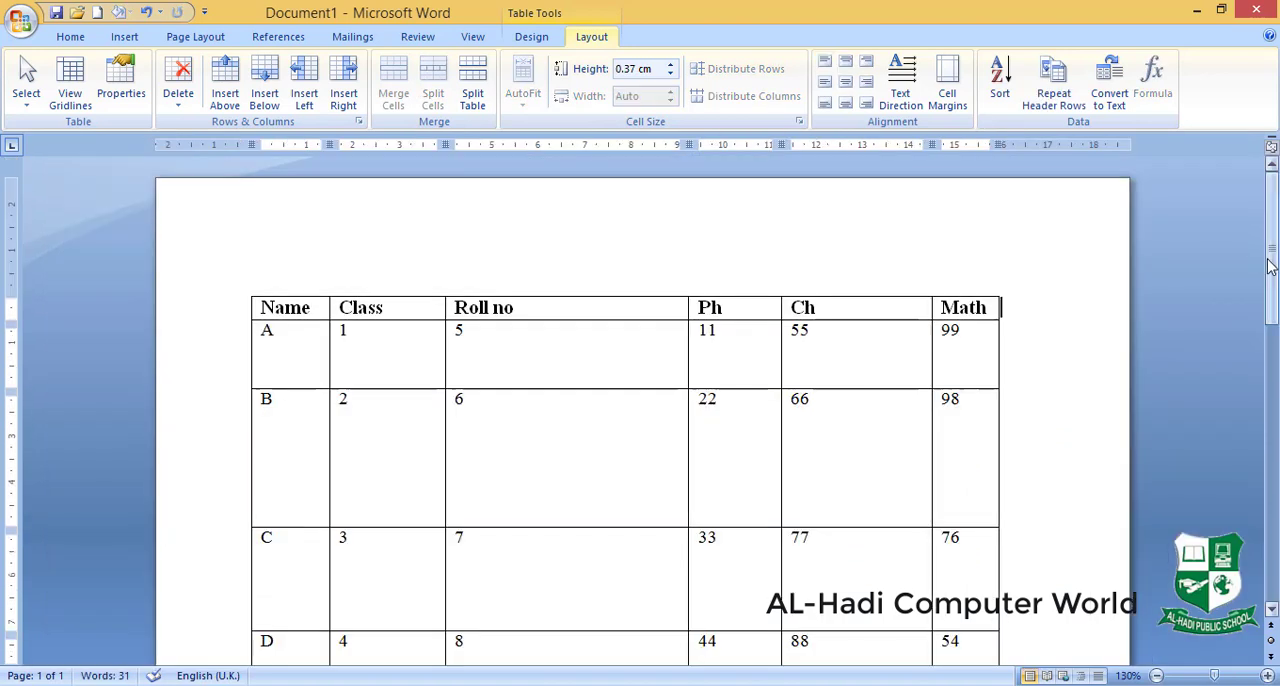
{"action": "left_click_drag", "start_coordinate": [1271, 267], "coordinate": [1271, 295]}
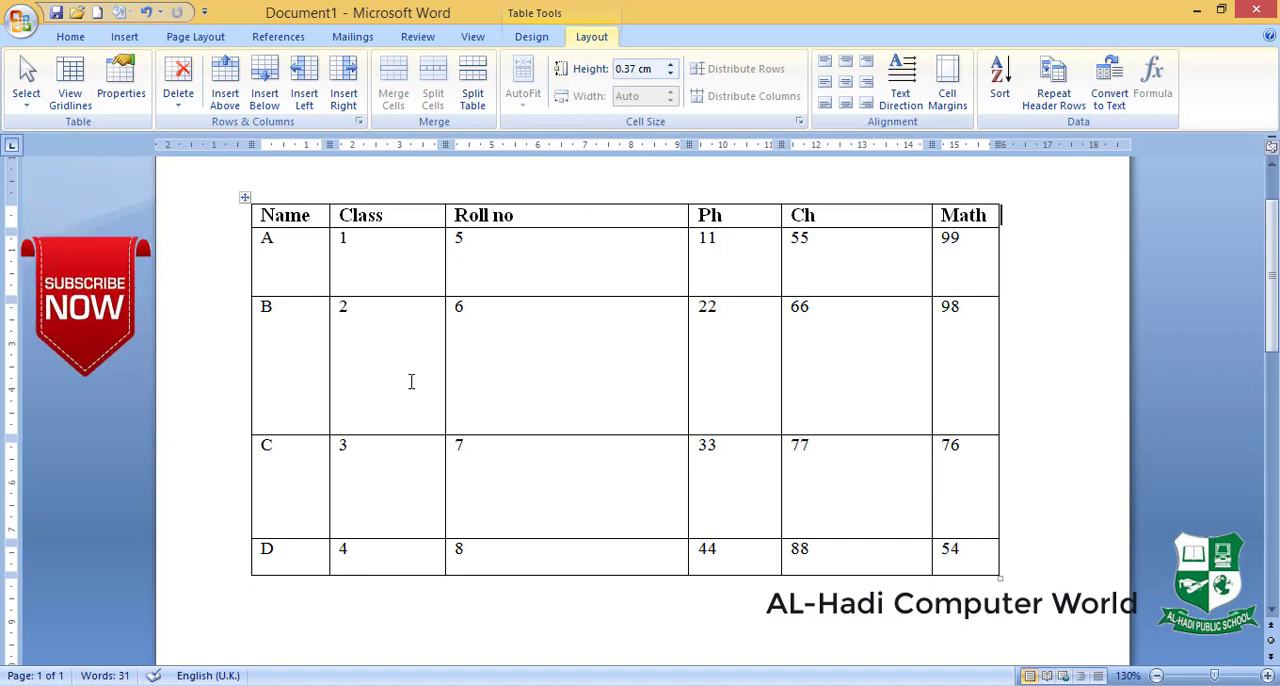
{"action": "left_click", "coordinate": [244, 196]}
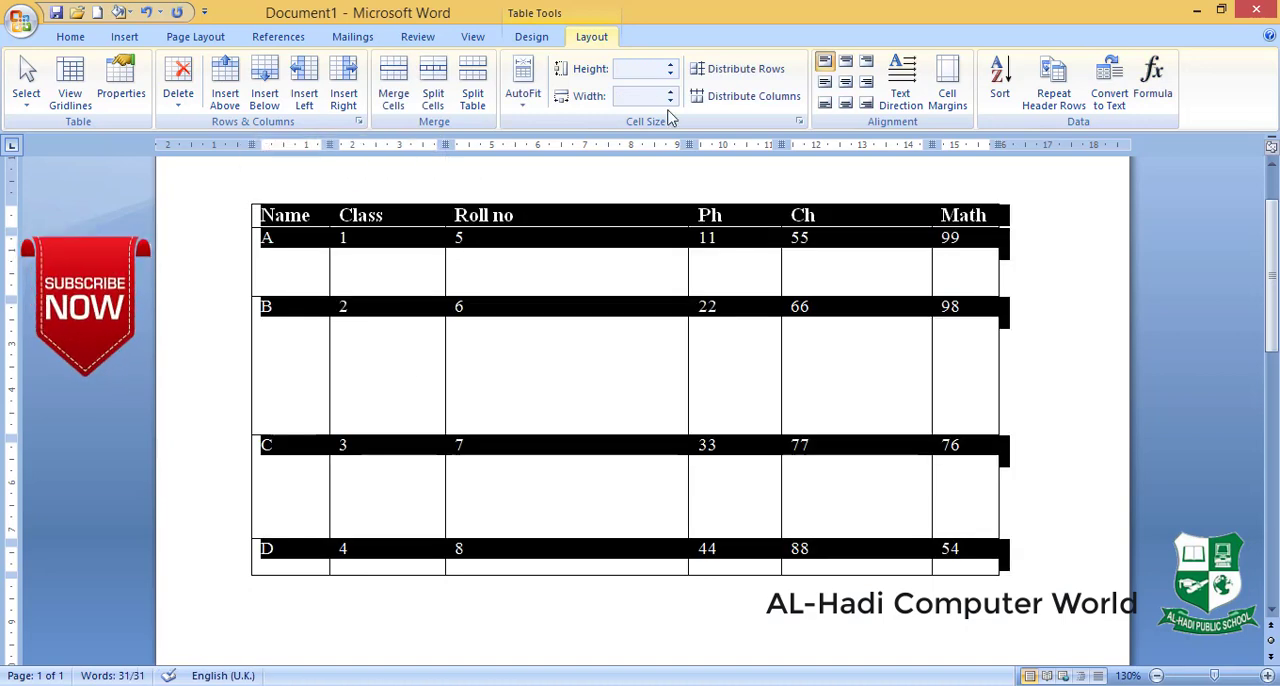
{"action": "left_click", "coordinate": [741, 72]}
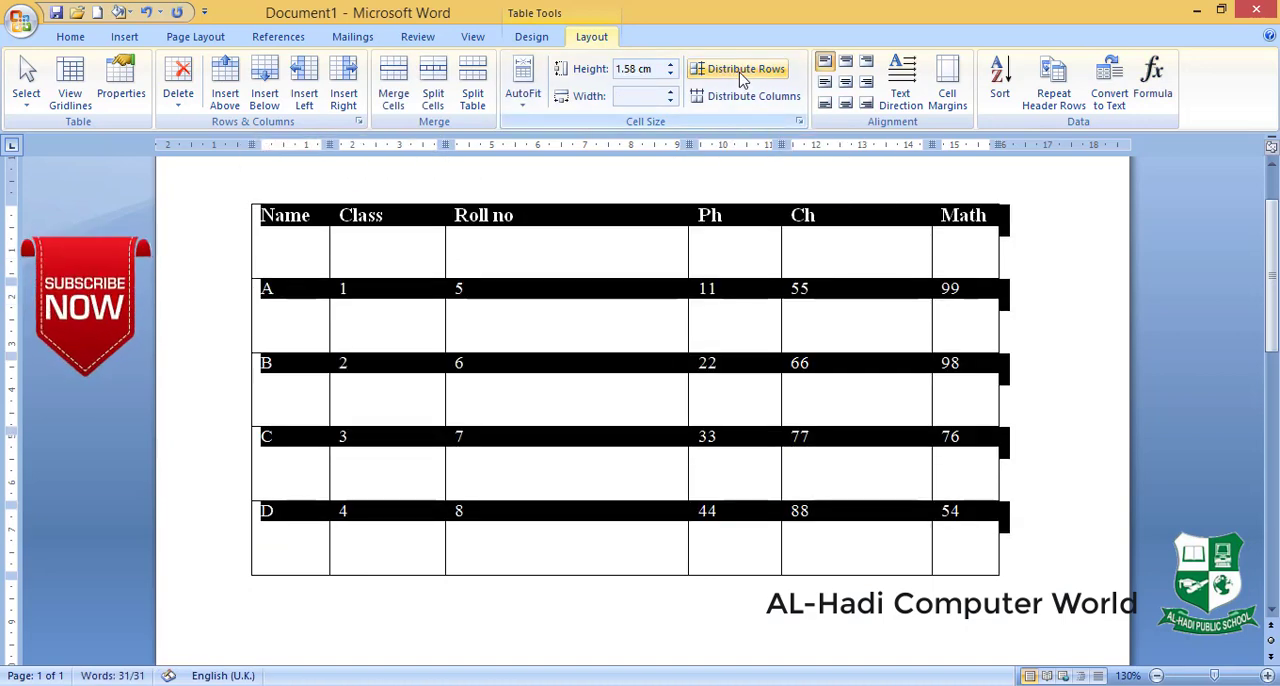
{"action": "left_click", "coordinate": [594, 262]}
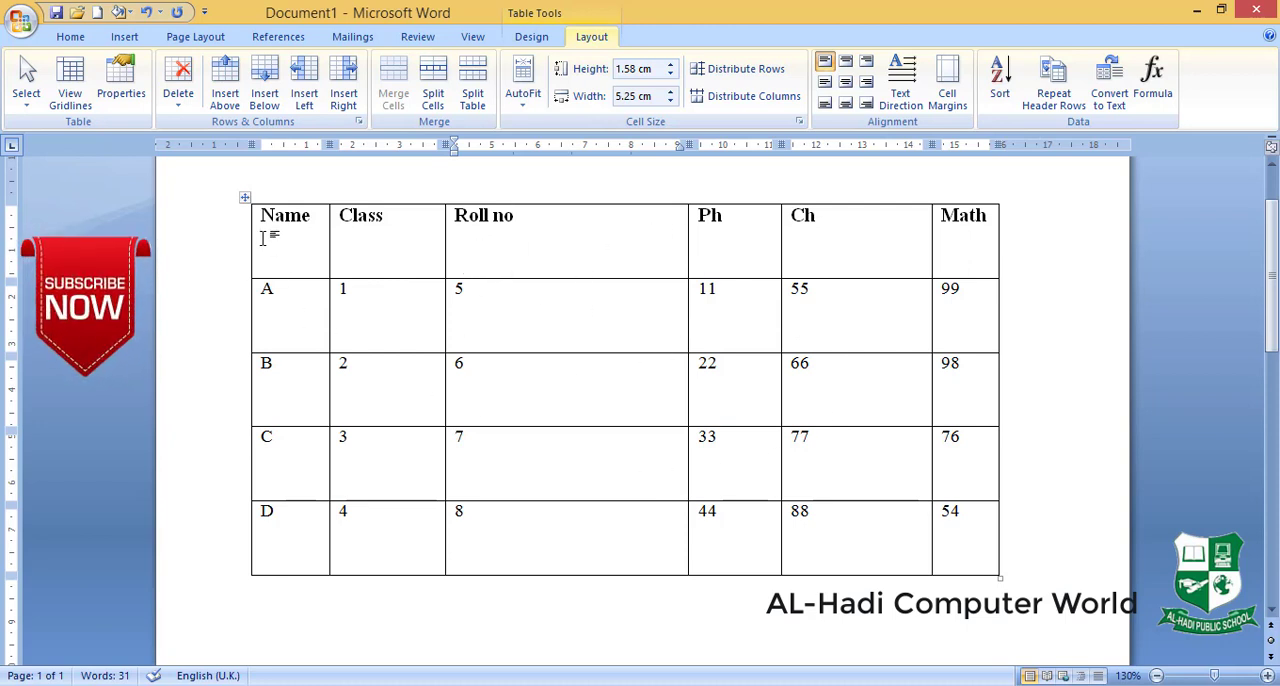
- Distribute all columns of the marks table evenly so they share the same width
{"action": "left_click", "coordinate": [245, 197]}
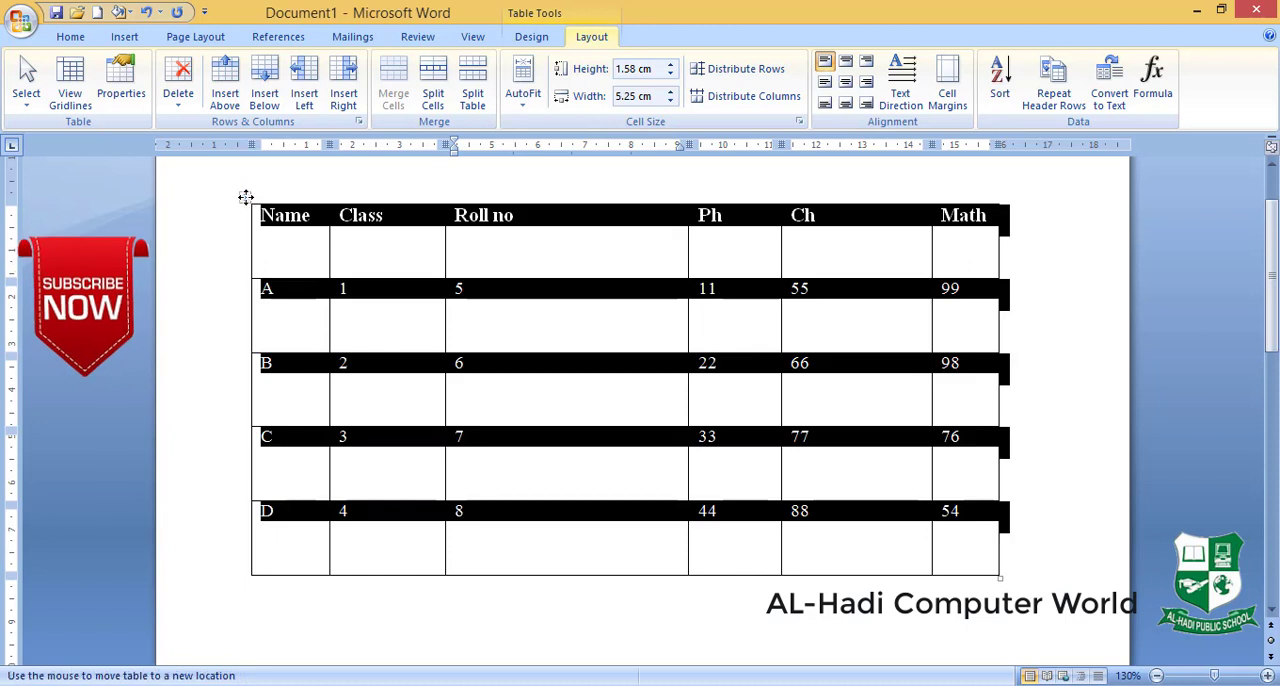
{"action": "left_click", "coordinate": [752, 100]}
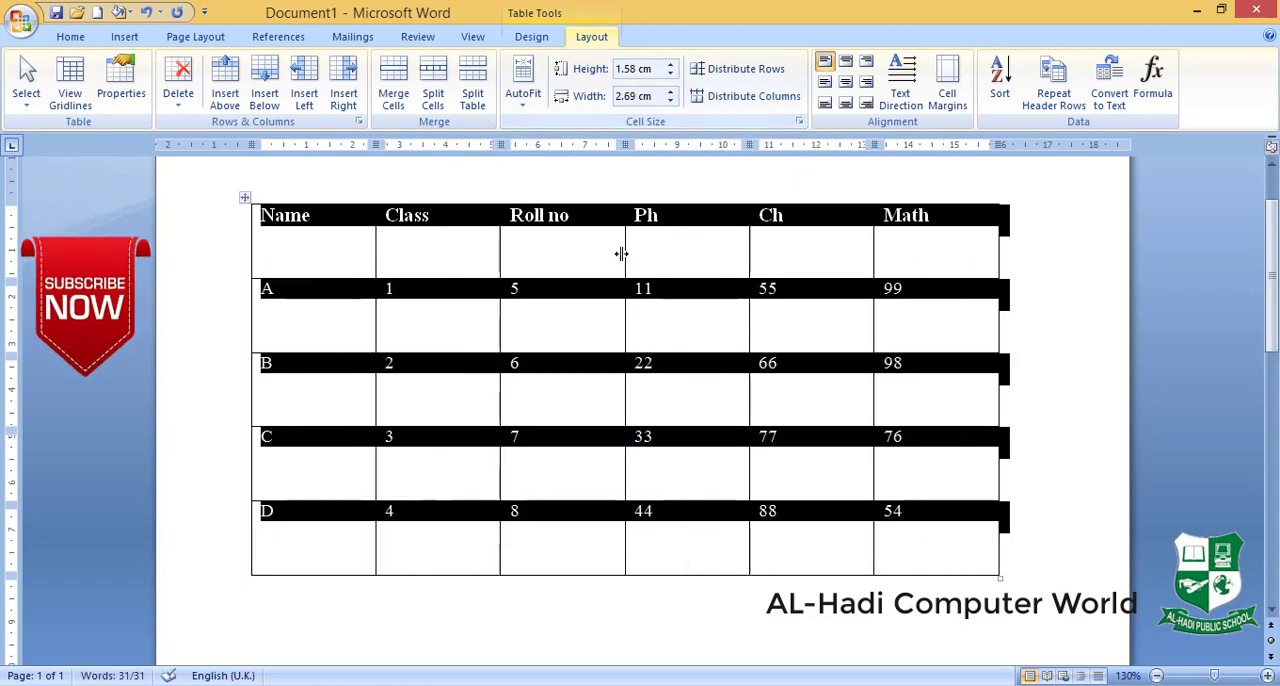
{"action": "left_click", "coordinate": [559, 267]}
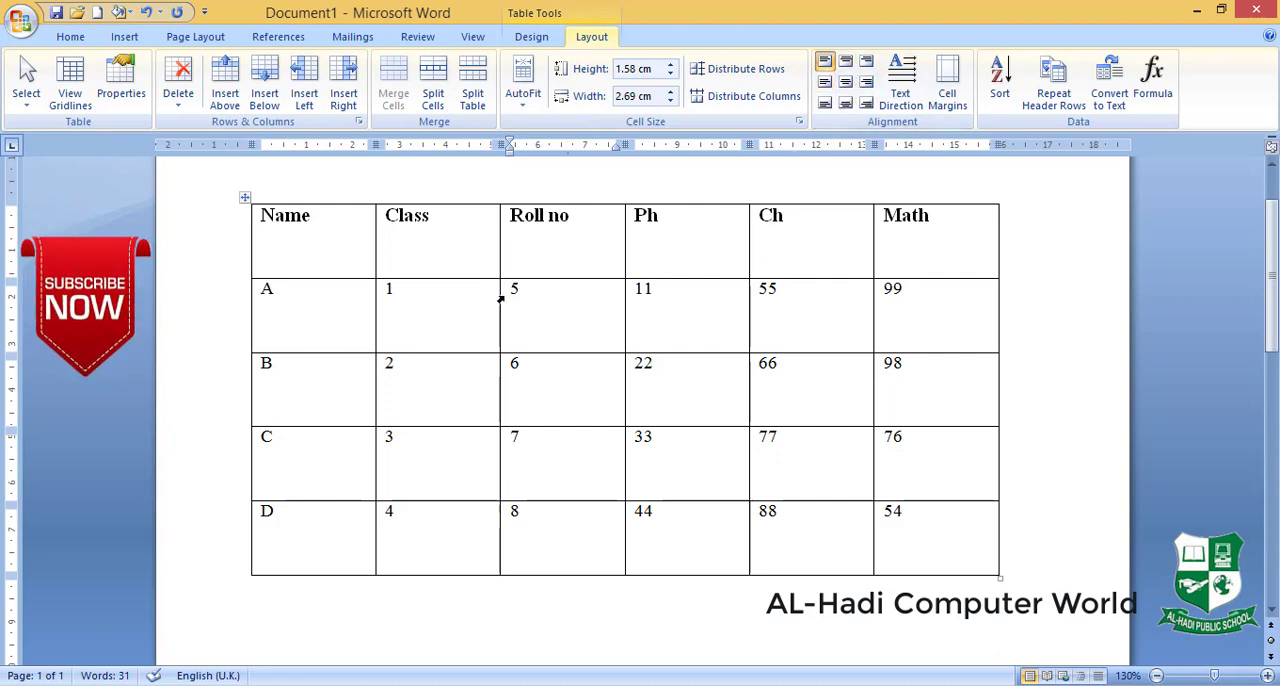
- Try top center, center and bottom center alignment on the Name cell, and return it to top left
{"action": "left_click", "coordinate": [344, 237]}
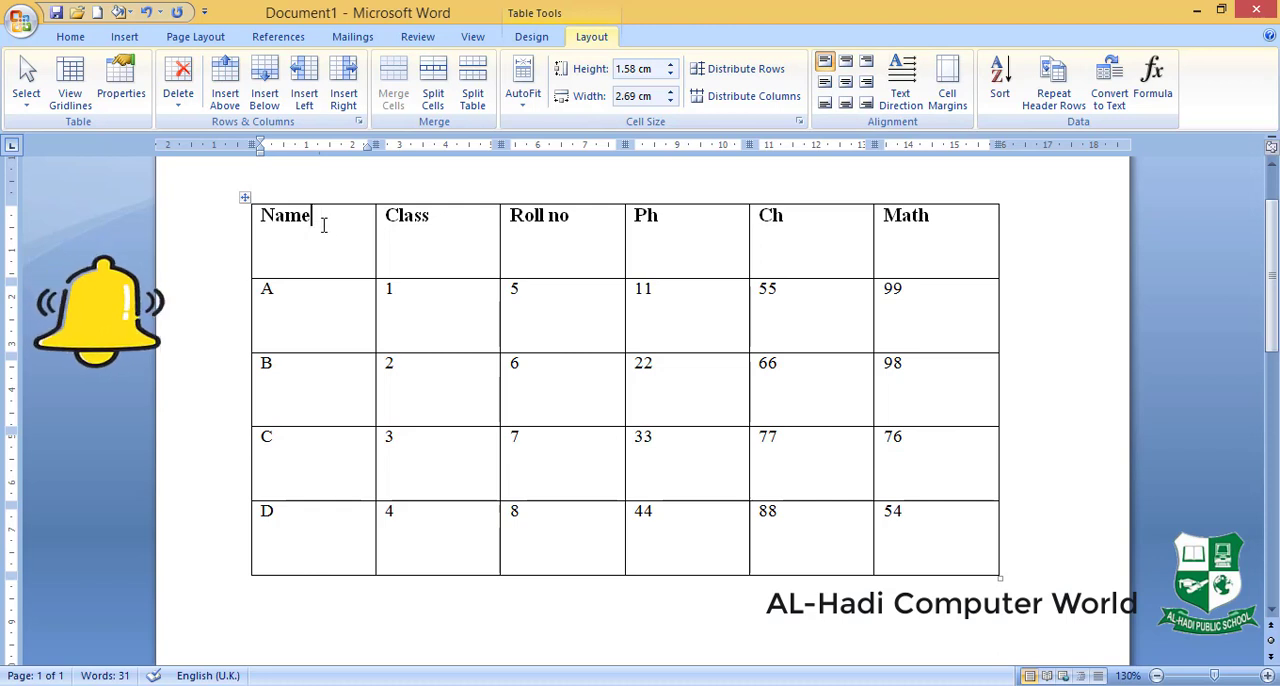
{"action": "left_click", "coordinate": [847, 62]}
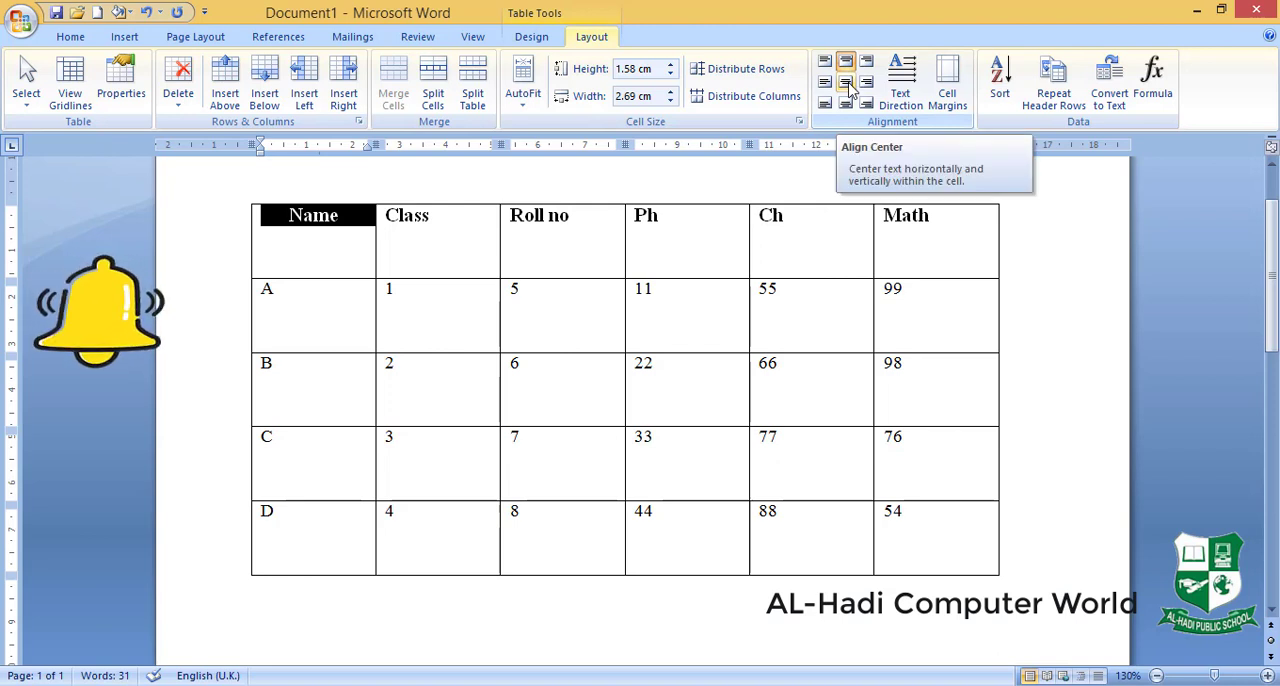
{"action": "left_click", "coordinate": [849, 86]}
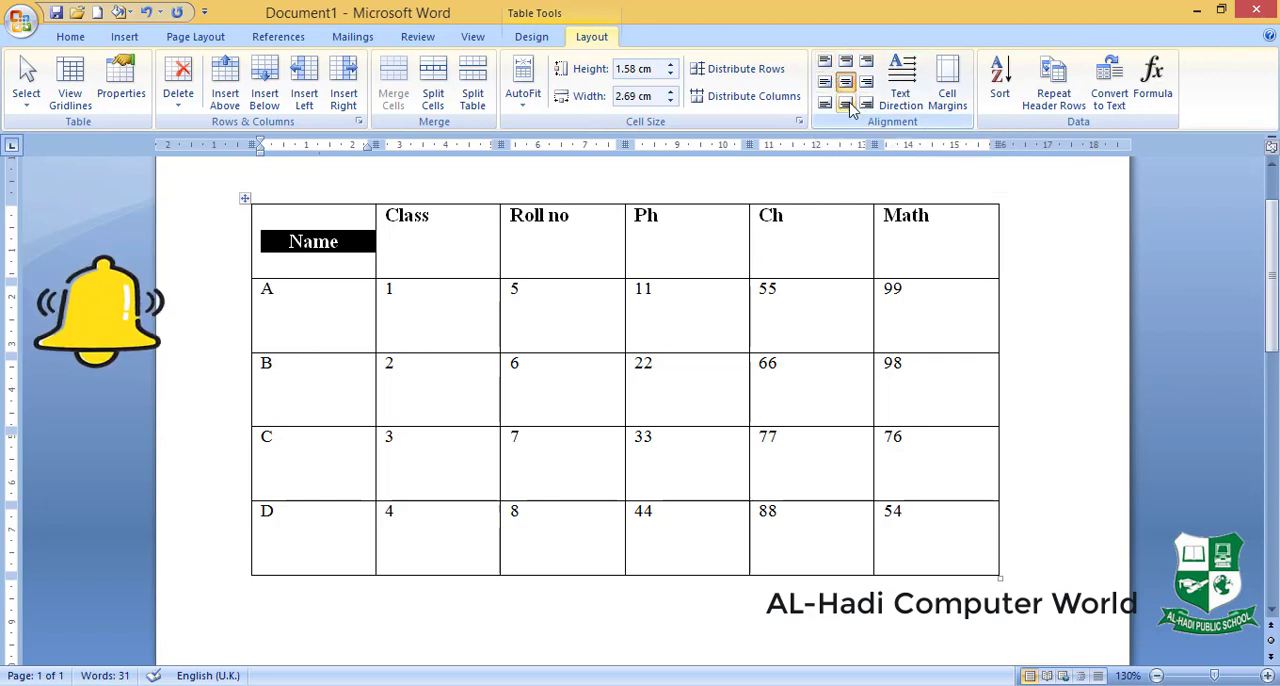
{"action": "left_click", "coordinate": [849, 108]}
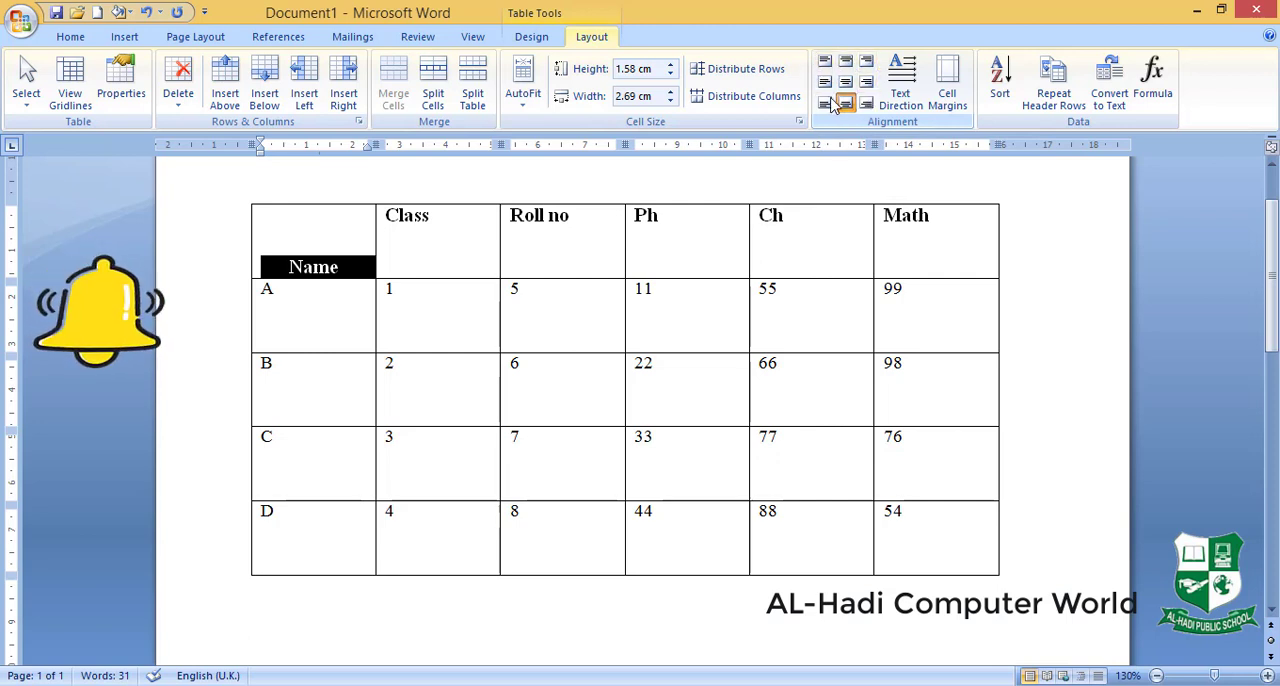
{"action": "left_click", "coordinate": [825, 61]}
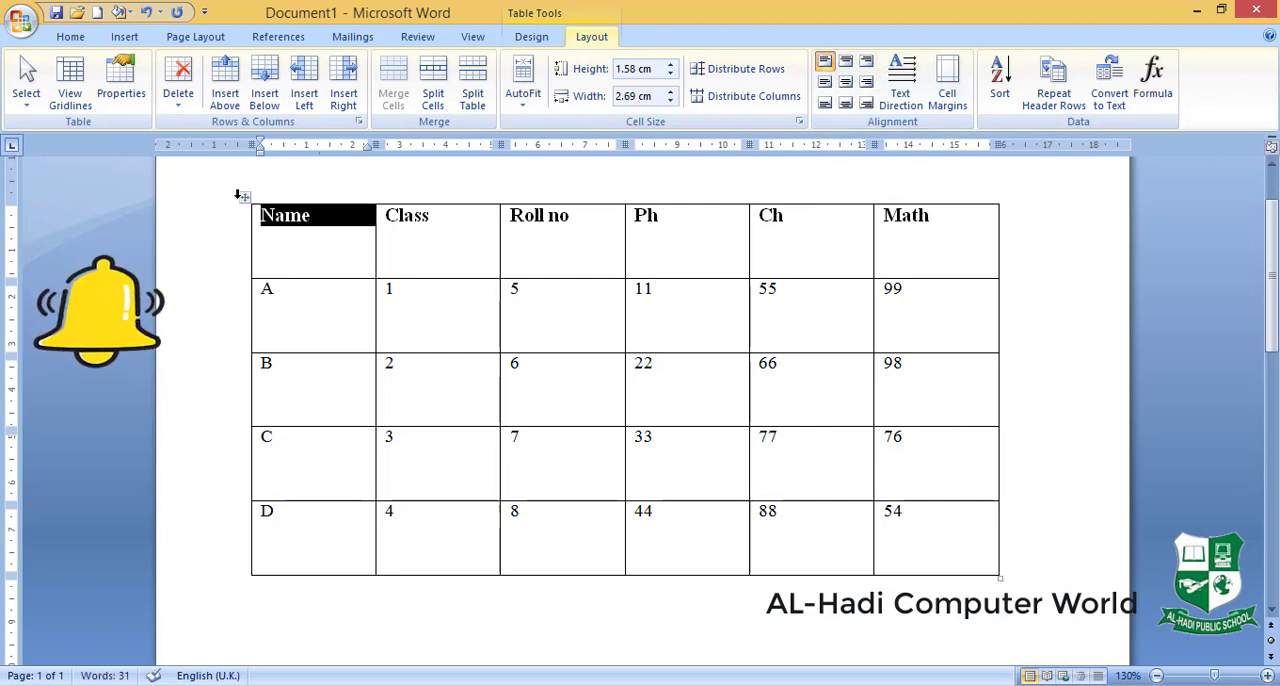
- Center the text of the entire table horizontally and vertically within its cells
{"action": "left_click", "coordinate": [240, 196]}
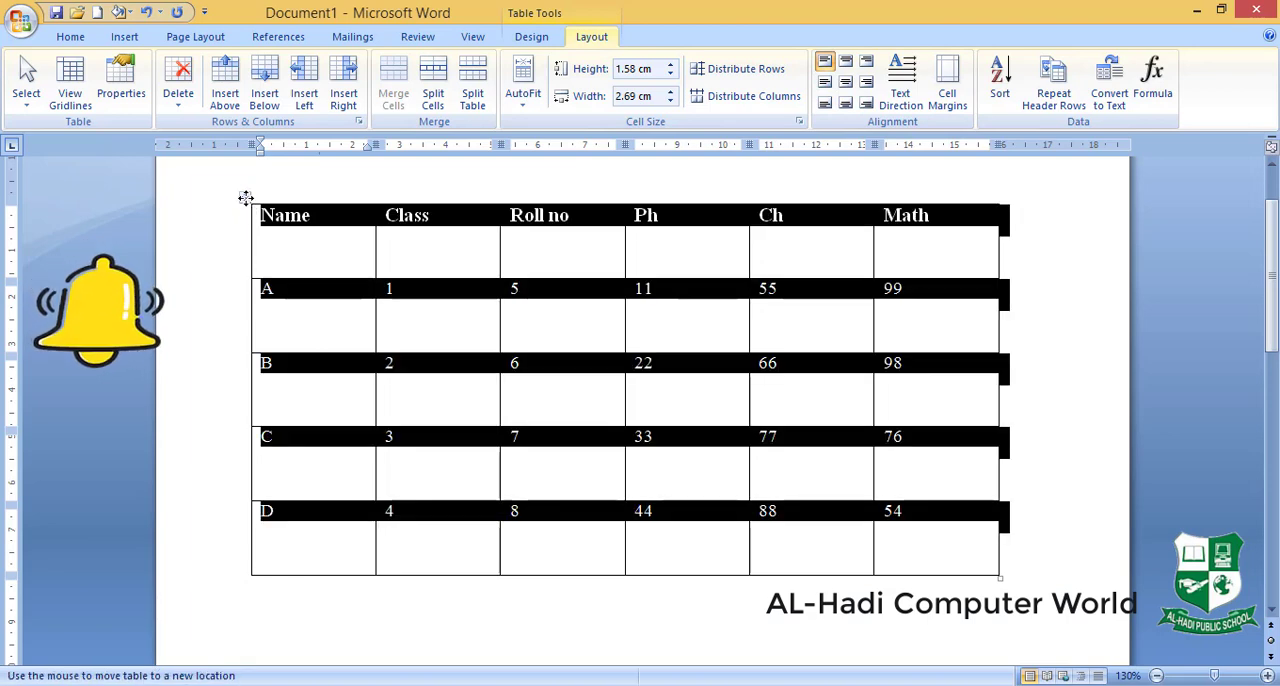
{"action": "left_click", "coordinate": [846, 84]}
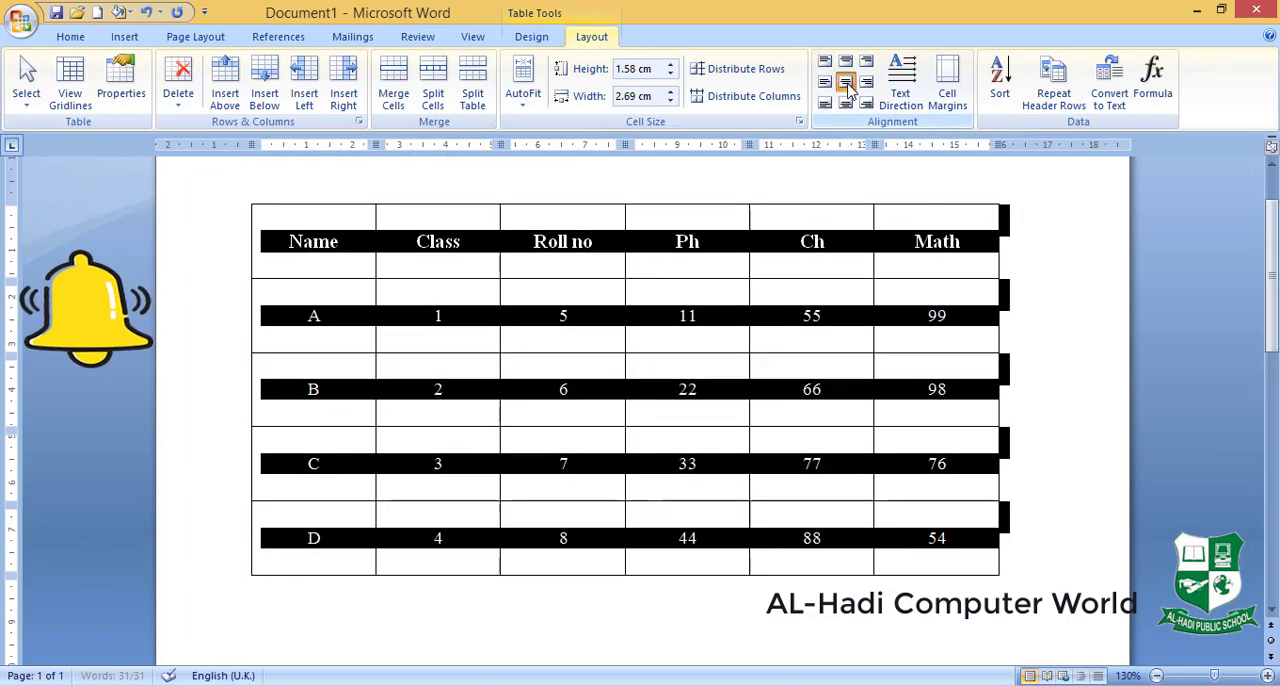
{"action": "left_click", "coordinate": [712, 264]}
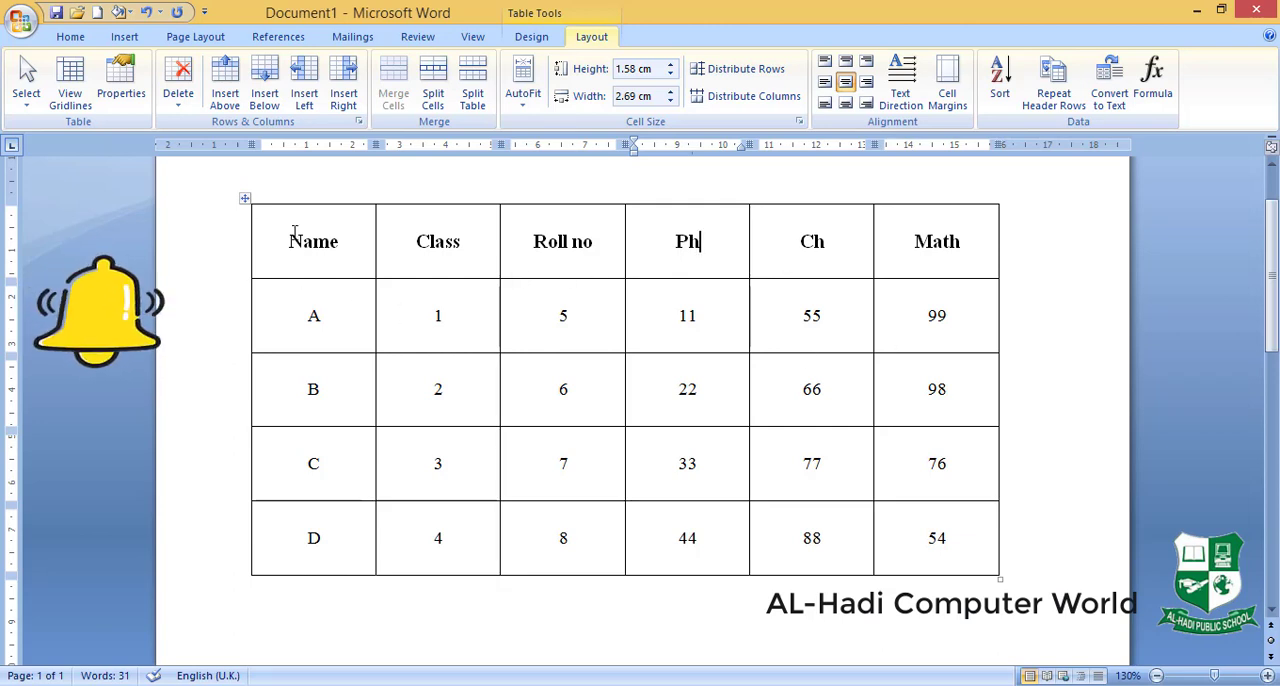
- Cycle the entire table's text direction through both vertical orientations and back to horizontal
{"action": "left_click", "coordinate": [246, 199]}
{"action": "left_click", "coordinate": [903, 100]}
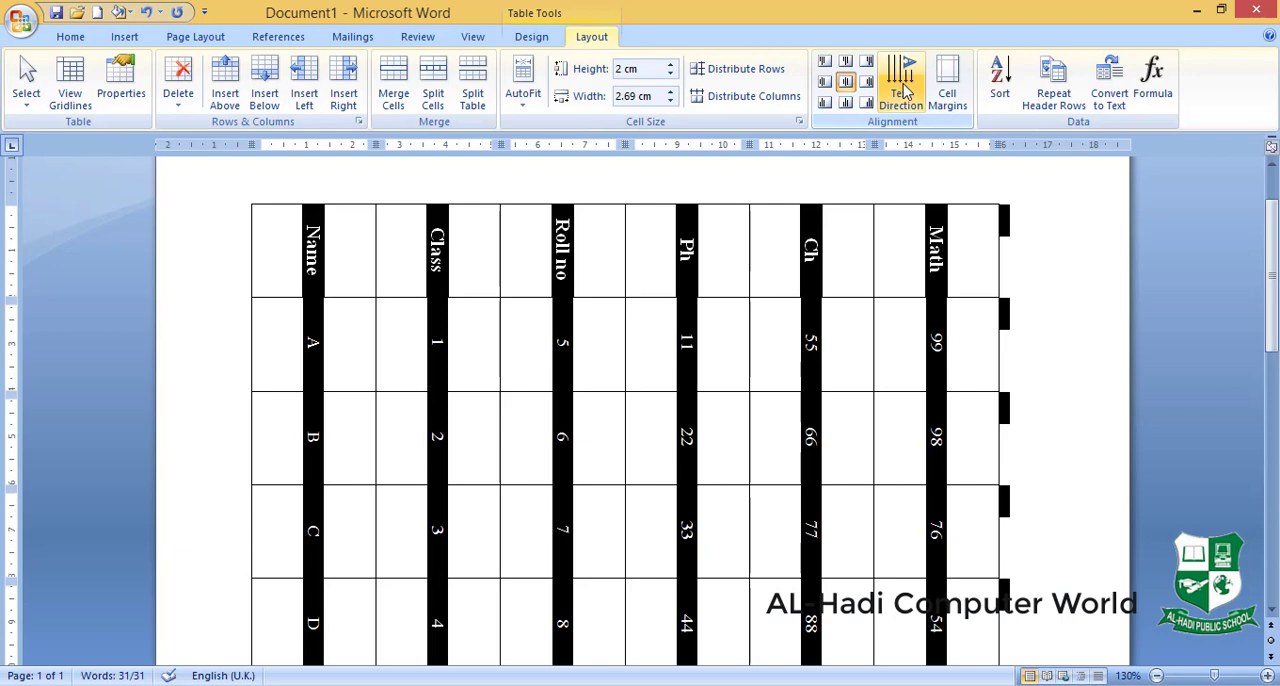
{"action": "left_click", "coordinate": [903, 90]}
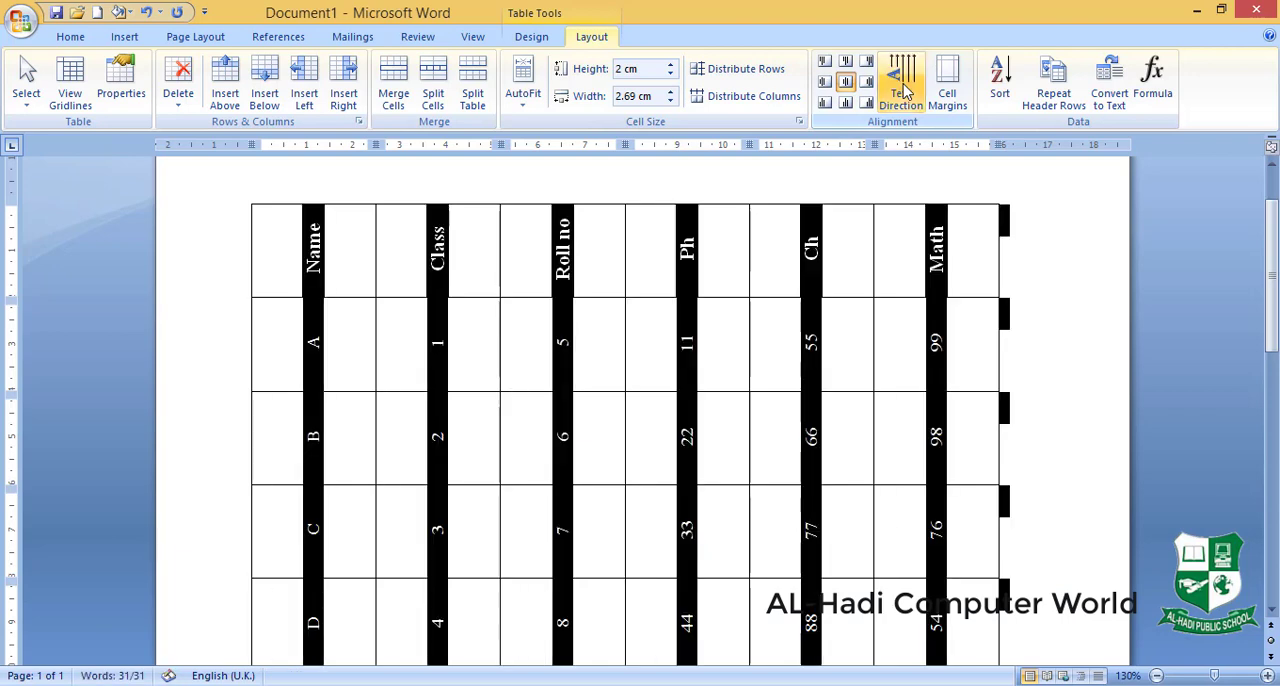
{"action": "left_click", "coordinate": [903, 90]}
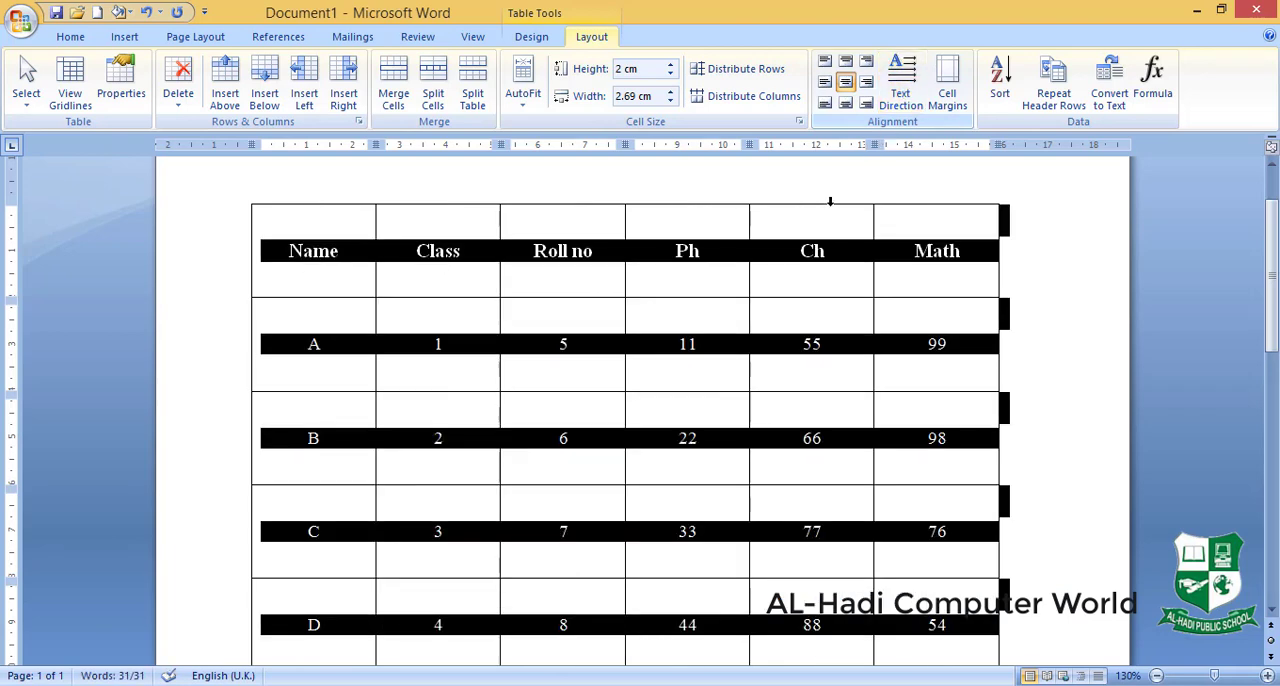
- Align the text of the entire marks table to the top left of its cells
{"action": "left_click", "coordinate": [783, 287]}
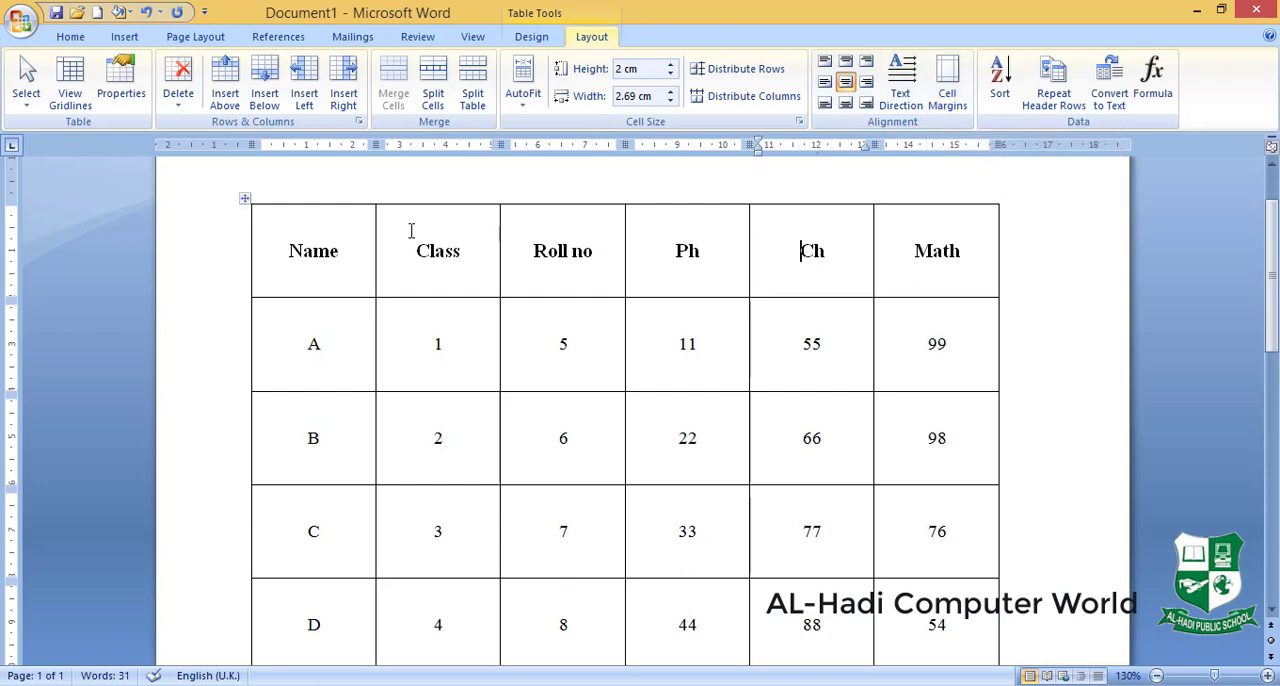
{"action": "left_click", "coordinate": [245, 198]}
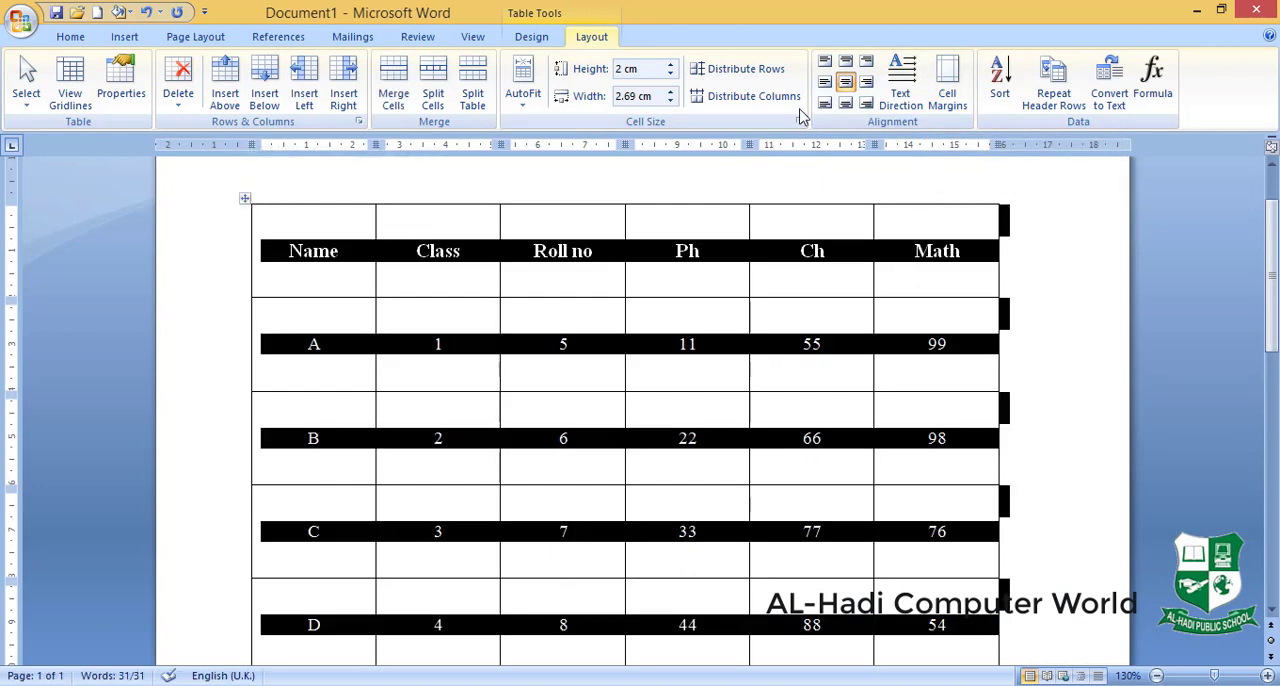
{"action": "left_click", "coordinate": [824, 64]}
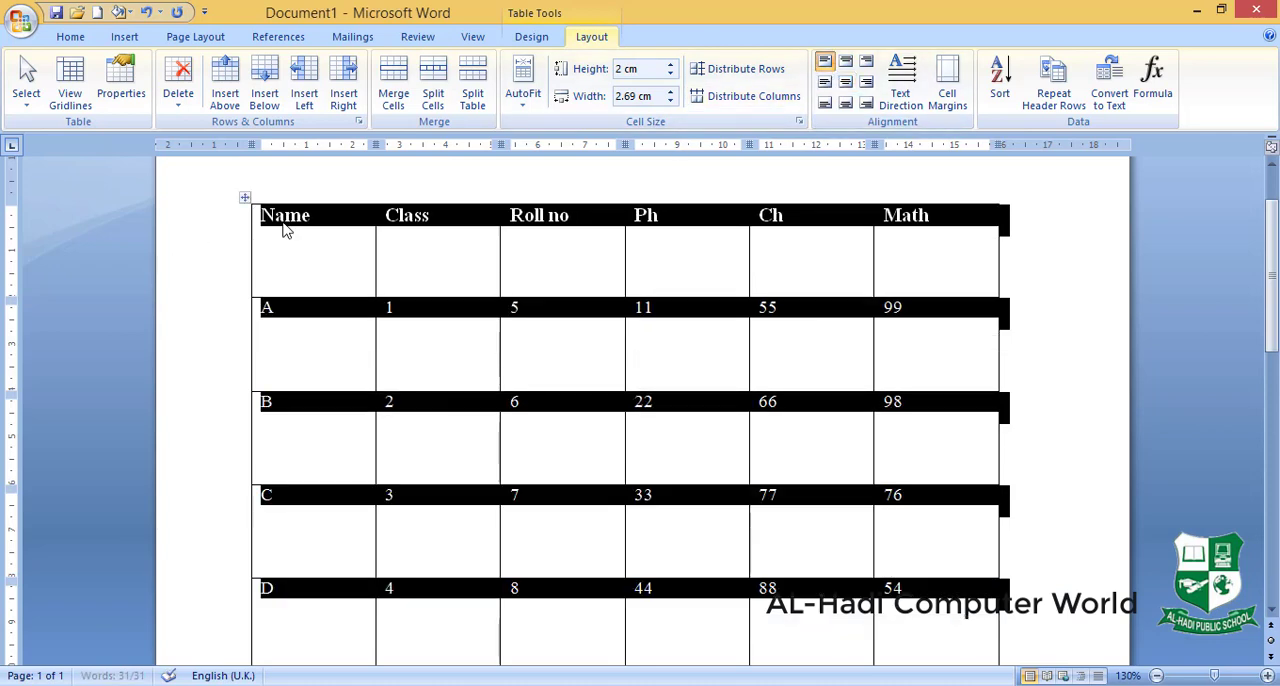
{"action": "left_click", "coordinate": [288, 250]}
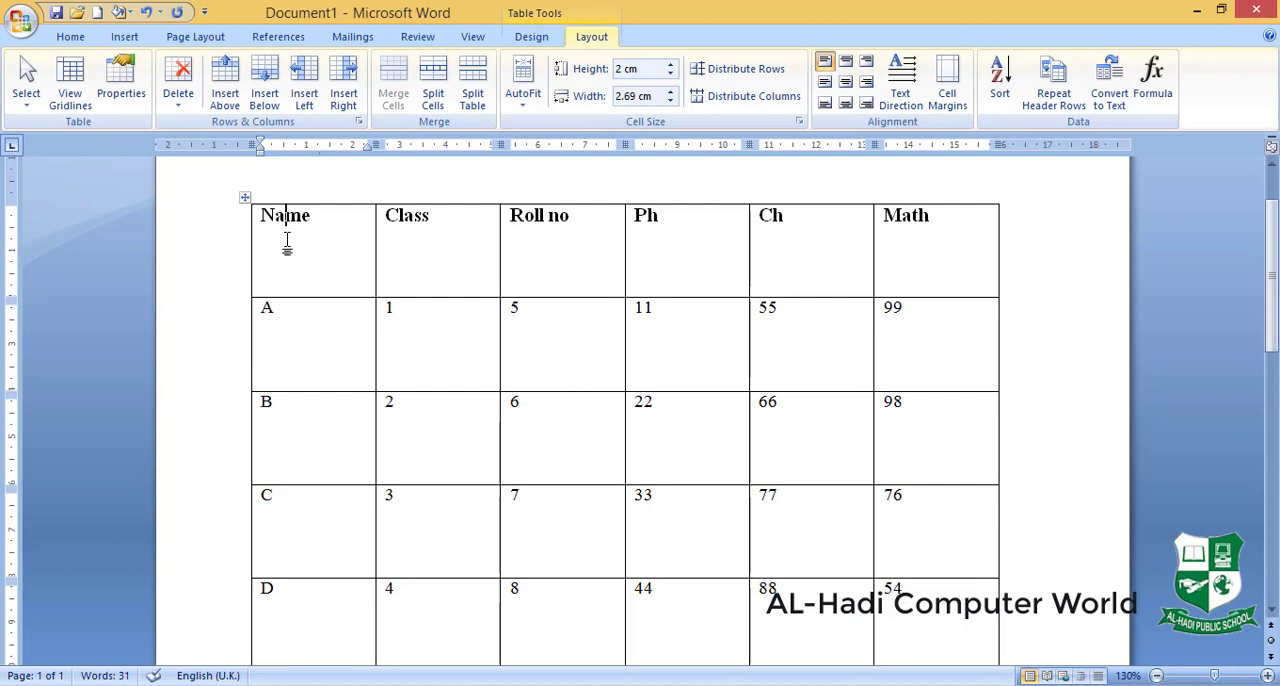
- Try center left alignment on the entire table, and return it to top left
{"action": "left_click", "coordinate": [245, 198]}
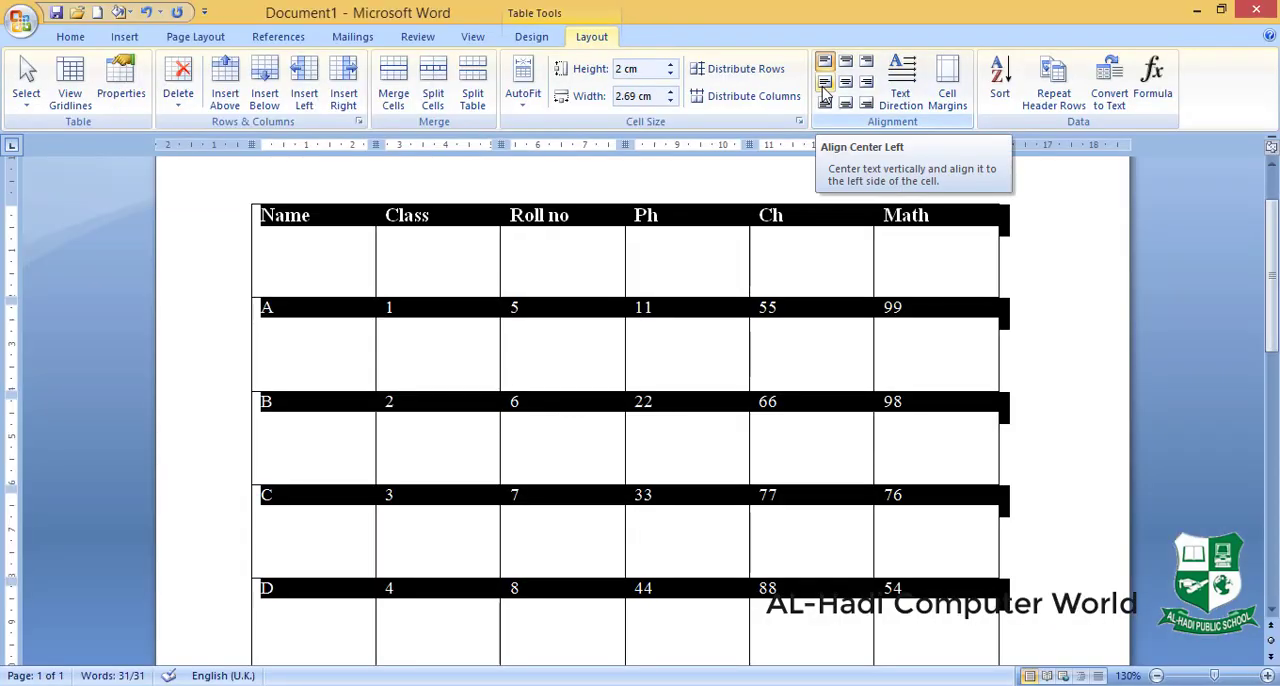
{"action": "left_click", "coordinate": [825, 82]}
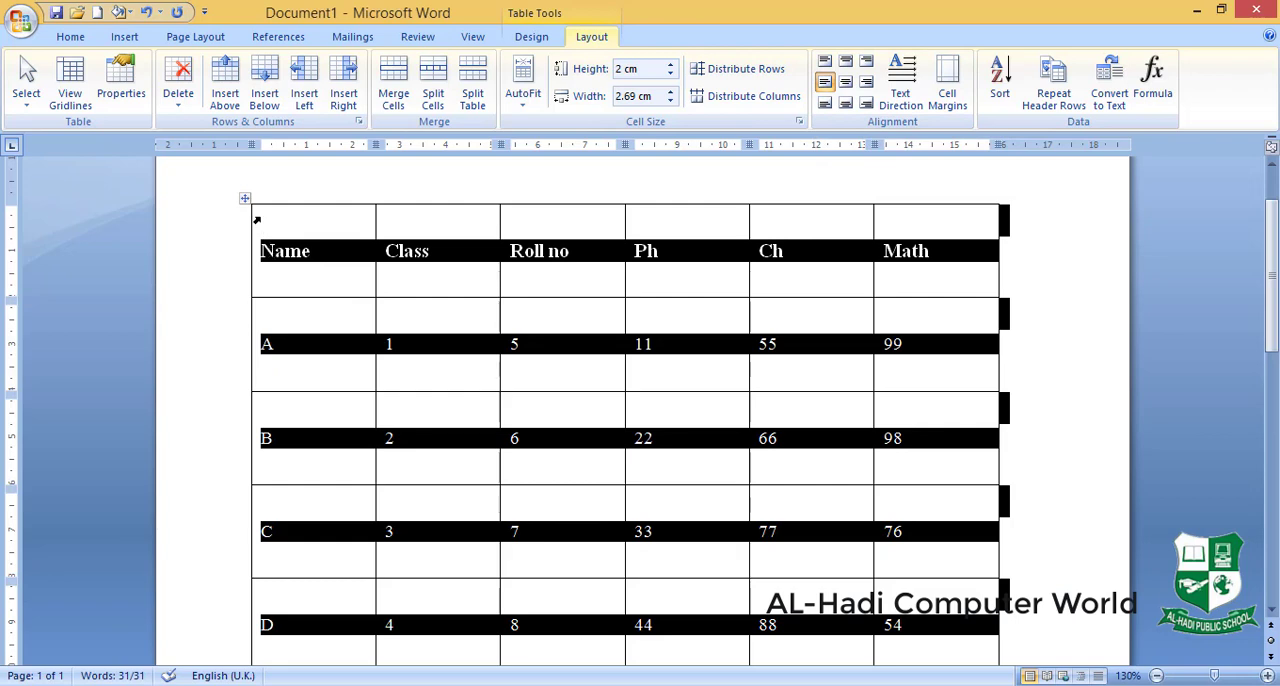
{"action": "left_click", "coordinate": [824, 60]}
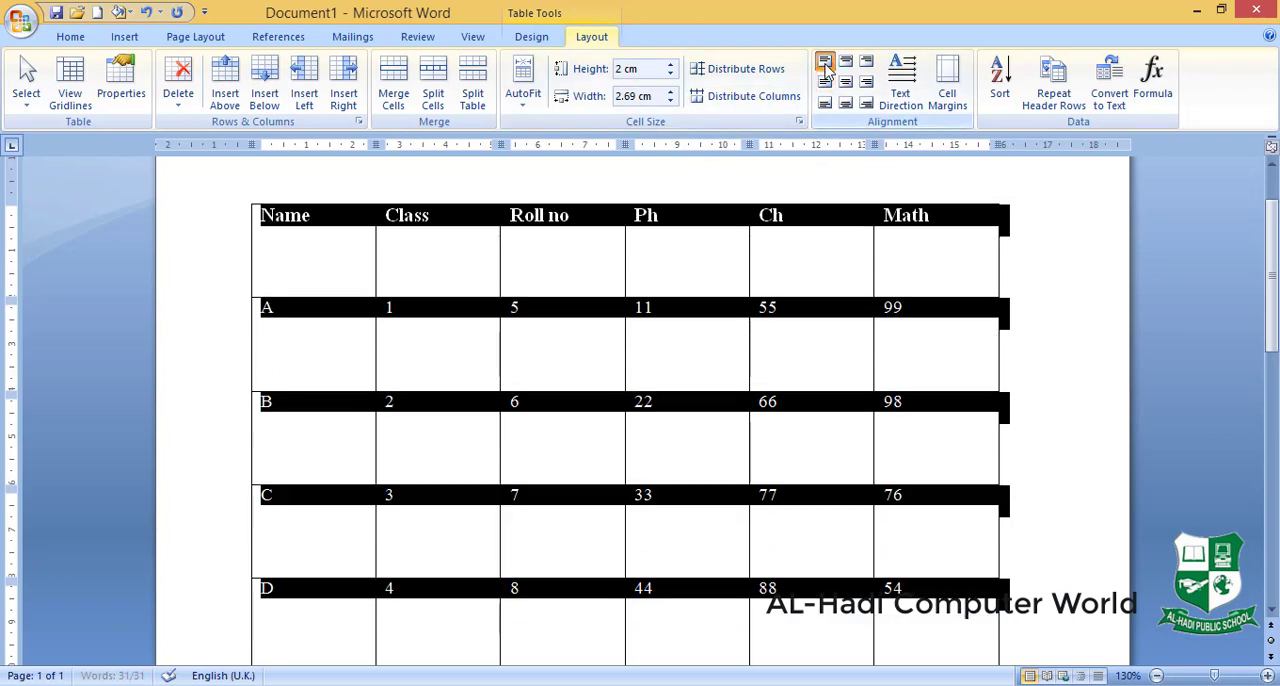
- Set the table's default top cell margin to 0.2 cm
{"action": "left_click", "coordinate": [950, 82]}
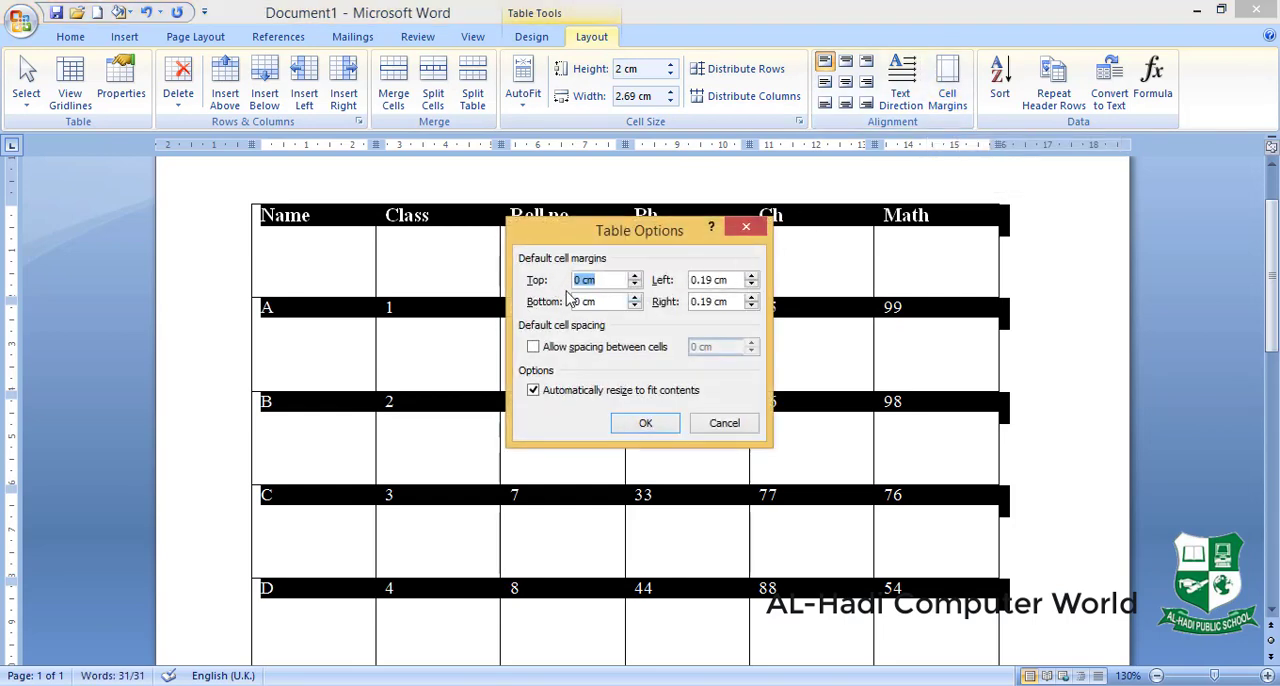
{"action": "left_click", "coordinate": [635, 276]}
{"action": "left_click", "coordinate": [656, 424]}
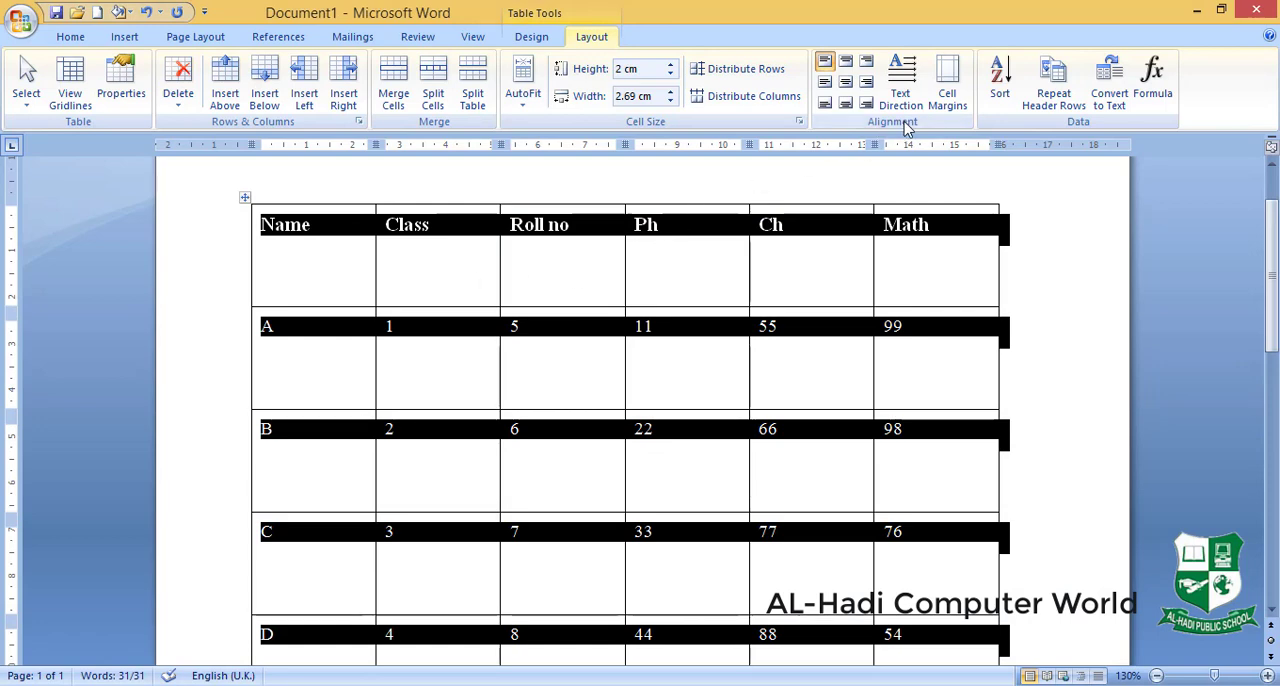
- Reset the table's default top cell margin to 0 cm and deselect the table
{"action": "left_click", "coordinate": [947, 85]}
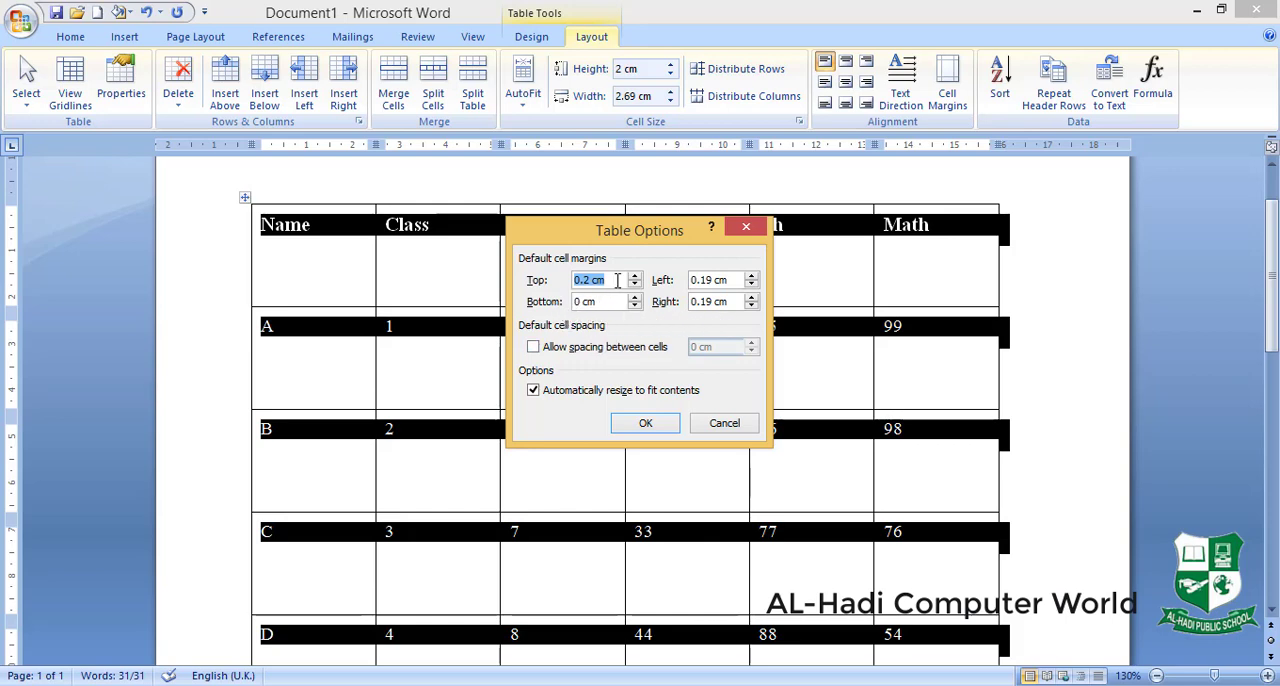
{"action": "type", "text": "0"}
{"action": "left_click", "coordinate": [645, 424]}
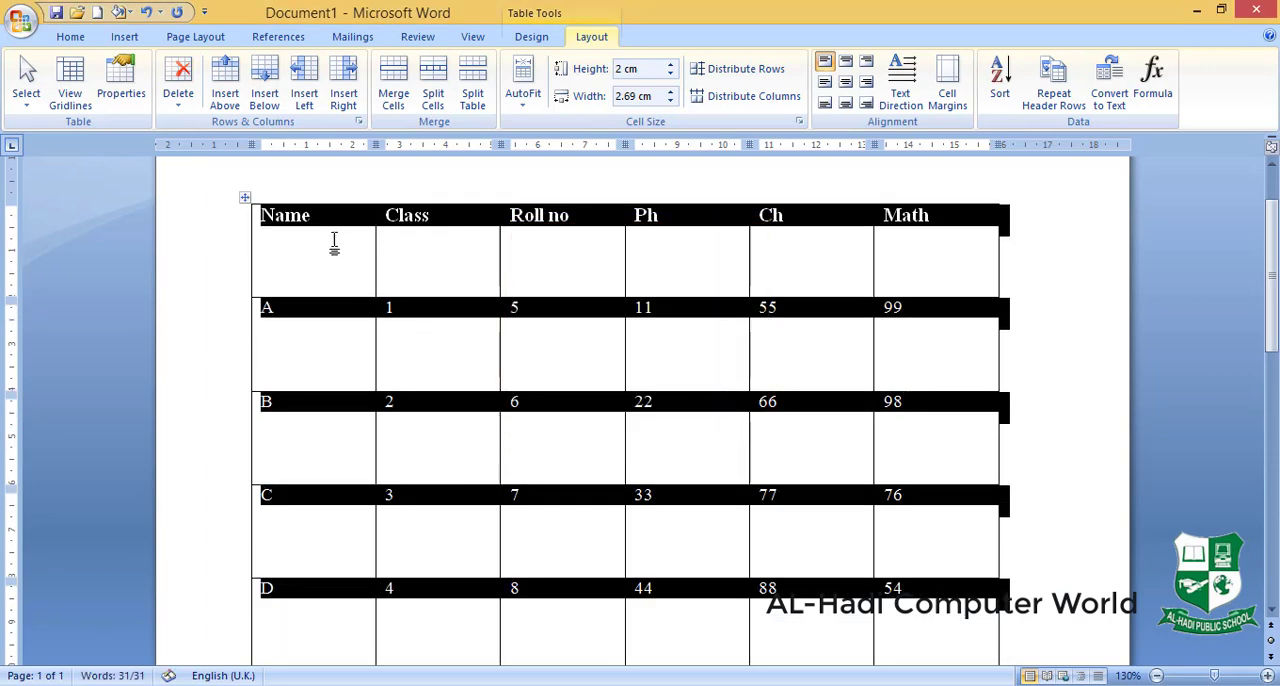
{"action": "left_click", "coordinate": [1063, 348]}
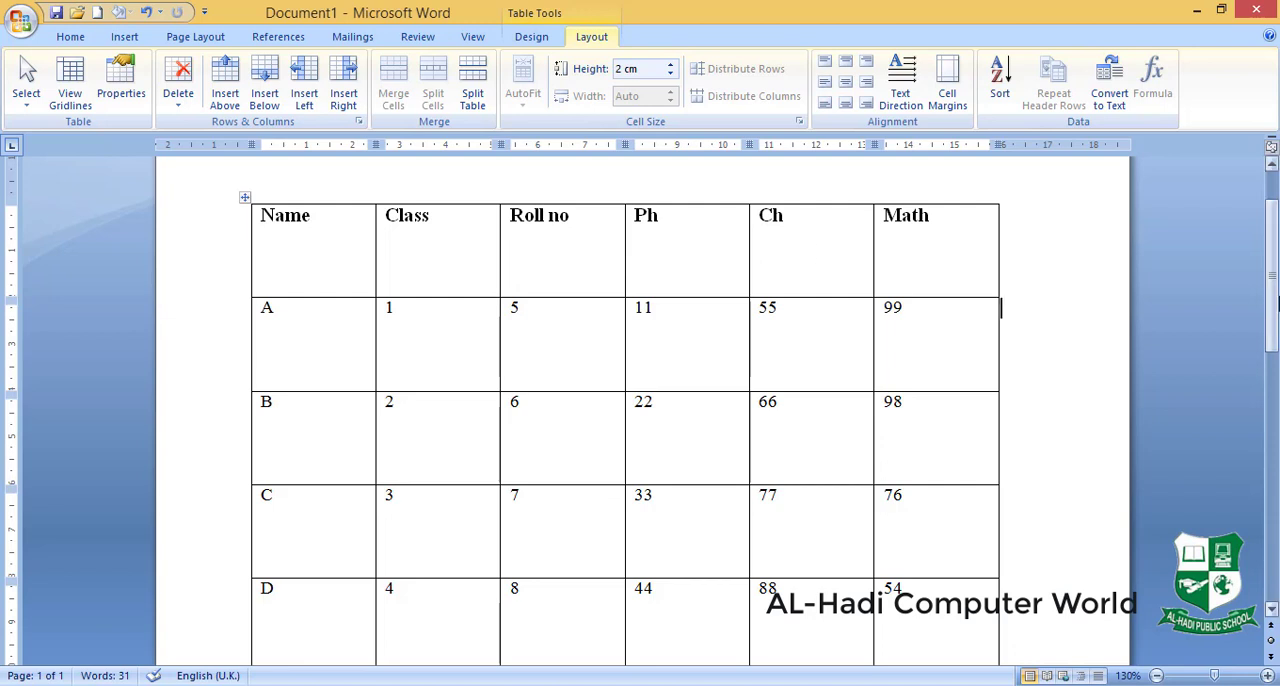
- Insert many empty rows below row D so the table extends over three pages
{"action": "scroll", "coordinate": [797, 414], "scroll_direction": "down", "scroll_amount": 4}
{"action": "left_click", "coordinate": [542, 410]}
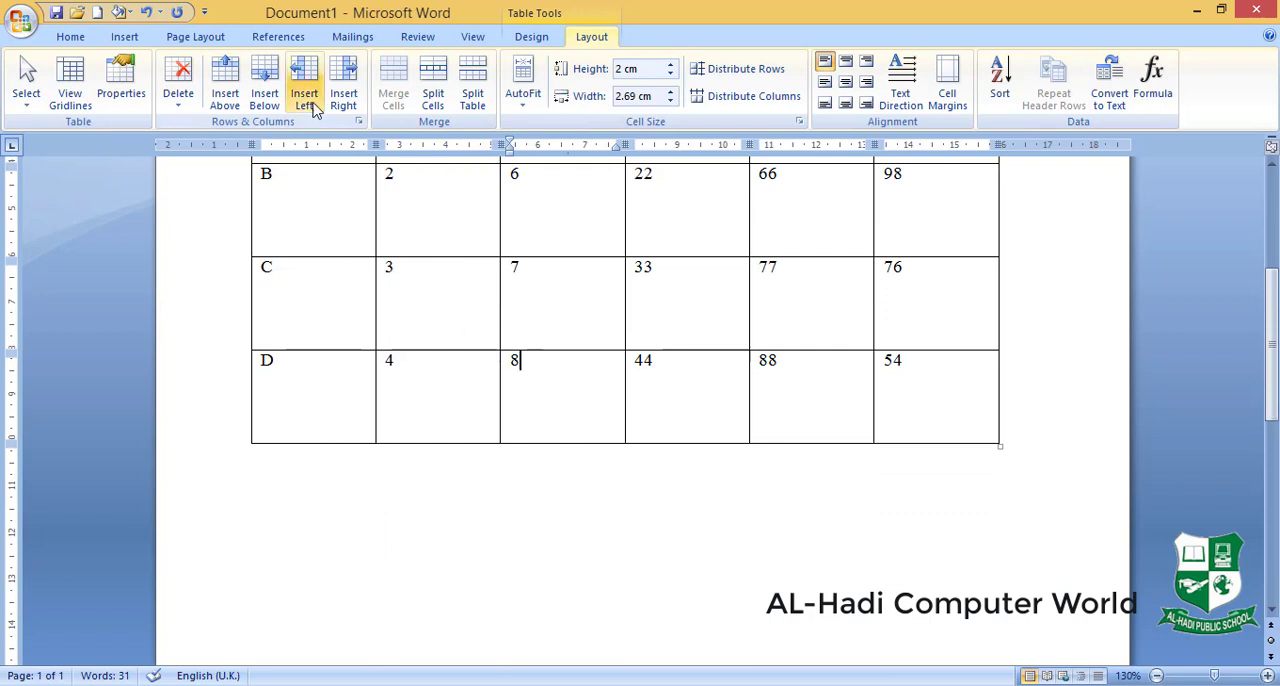
{"action": "left_click", "coordinate": [266, 87]}
{"action": "left_click", "coordinate": [266, 87]}
{"action": "left_click", "coordinate": [266, 87]}
{"action": "left_click", "coordinate": [266, 87]}
{"action": "left_click", "coordinate": [266, 87]}
{"action": "left_click", "coordinate": [266, 87]}
{"action": "left_click", "coordinate": [266, 87]}
{"action": "left_click", "coordinate": [266, 87]}
{"action": "left_click_drag", "start_coordinate": [1271, 262], "coordinate": [1276, 545]}
{"action": "left_click", "coordinate": [813, 488]}
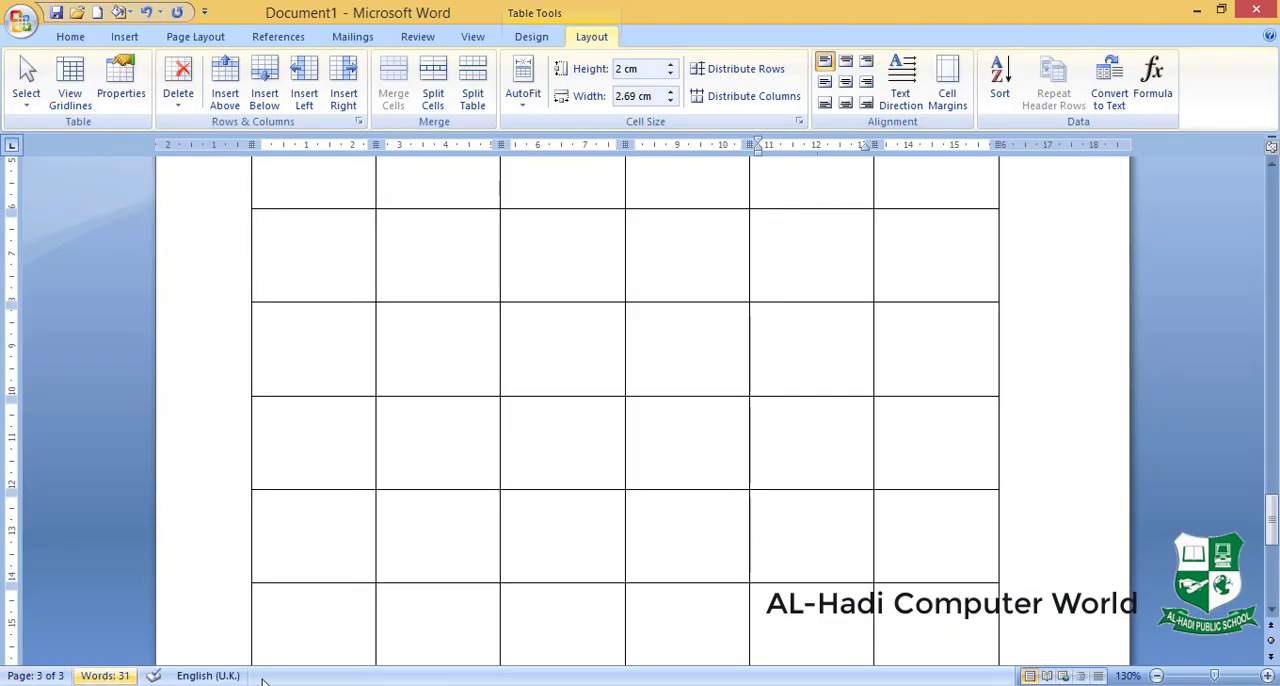
- Repeat the Name to Math header row on every page of the table, and check it on the following pages
{"action": "left_click_drag", "start_coordinate": [1271, 520], "coordinate": [1275, 200]}
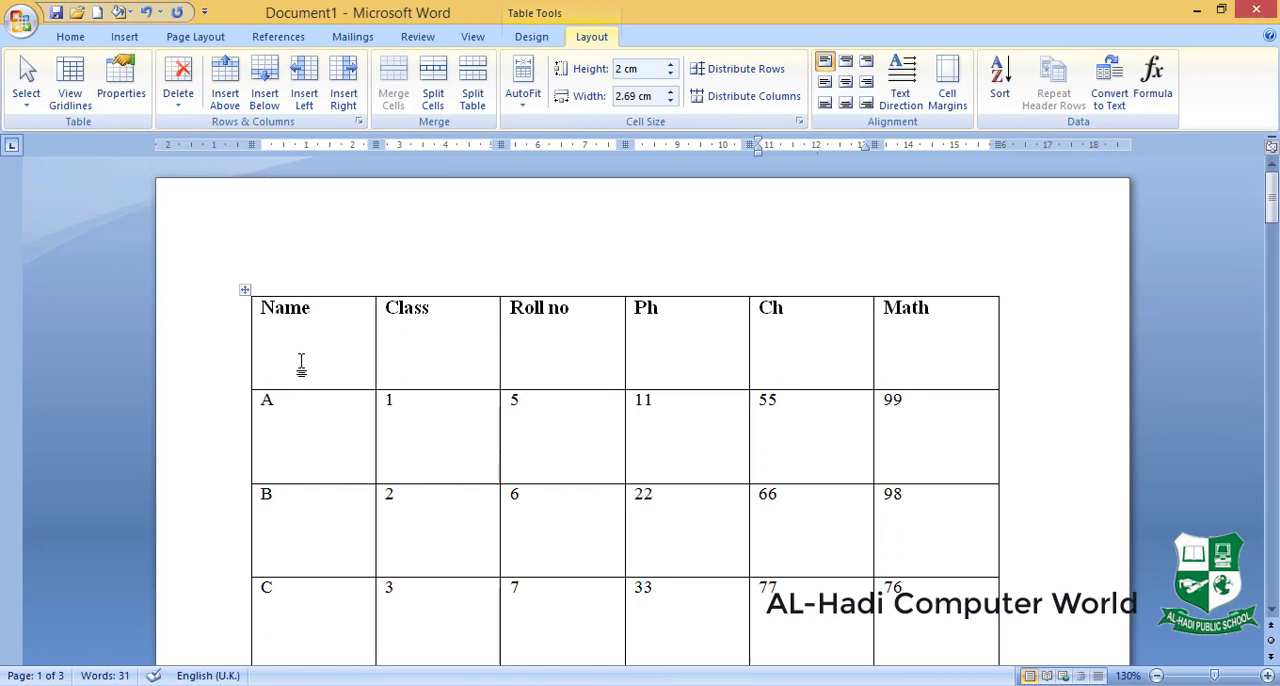
{"action": "left_click_drag", "start_coordinate": [274, 313], "coordinate": [920, 323]}
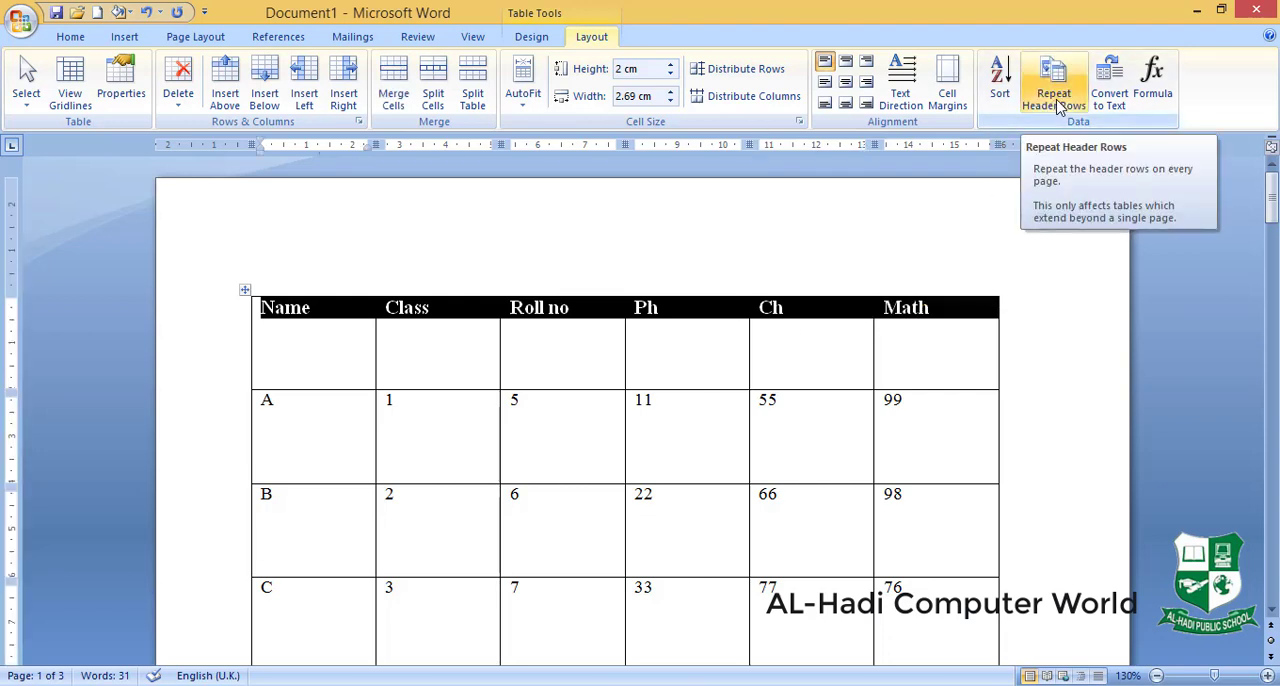
{"action": "left_click", "coordinate": [1060, 107]}
{"action": "left_click", "coordinate": [1275, 208]}
{"action": "left_click_drag", "start_coordinate": [1275, 208], "coordinate": [1275, 345]}
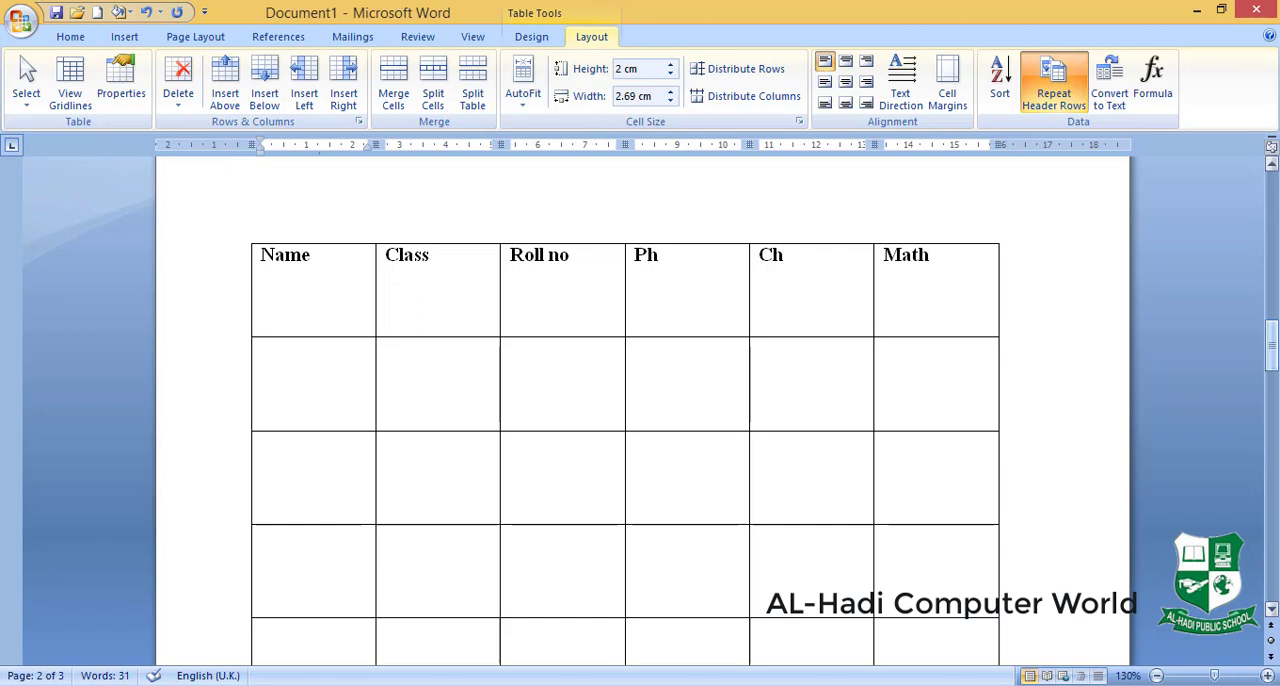
{"action": "left_click_drag", "start_coordinate": [1275, 345], "coordinate": [1274, 488]}
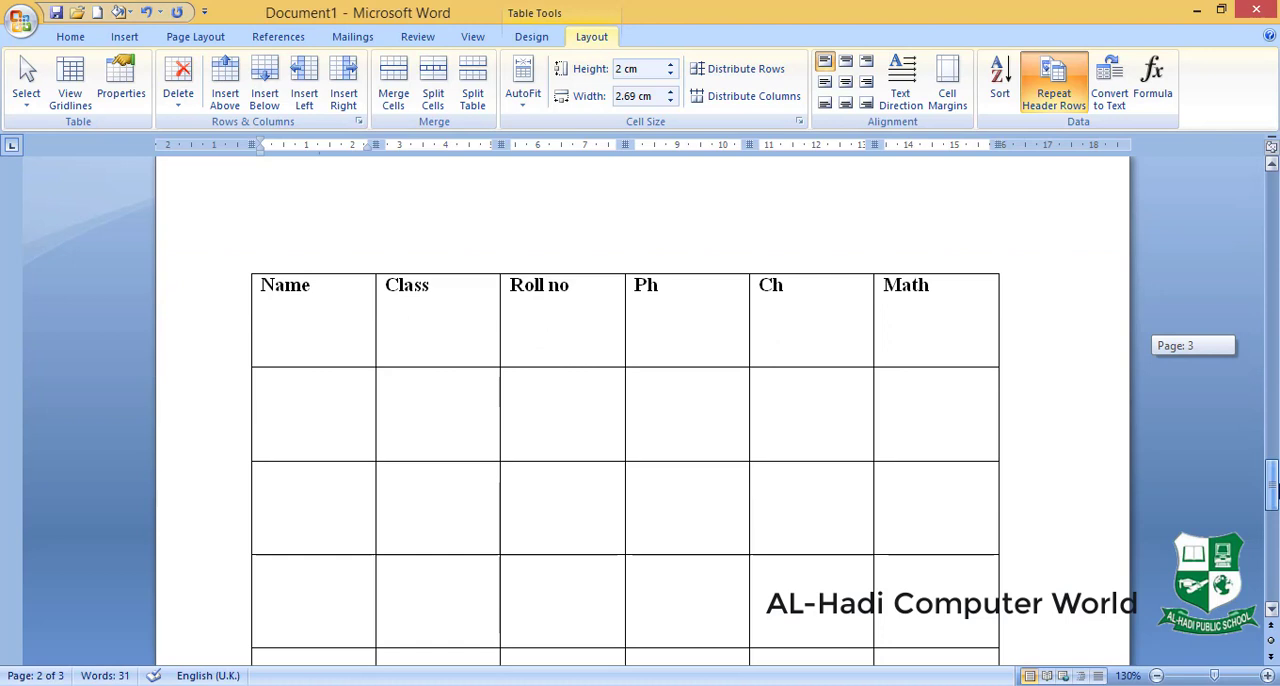
{"action": "left_click_drag", "start_coordinate": [1275, 488], "coordinate": [1275, 488]}
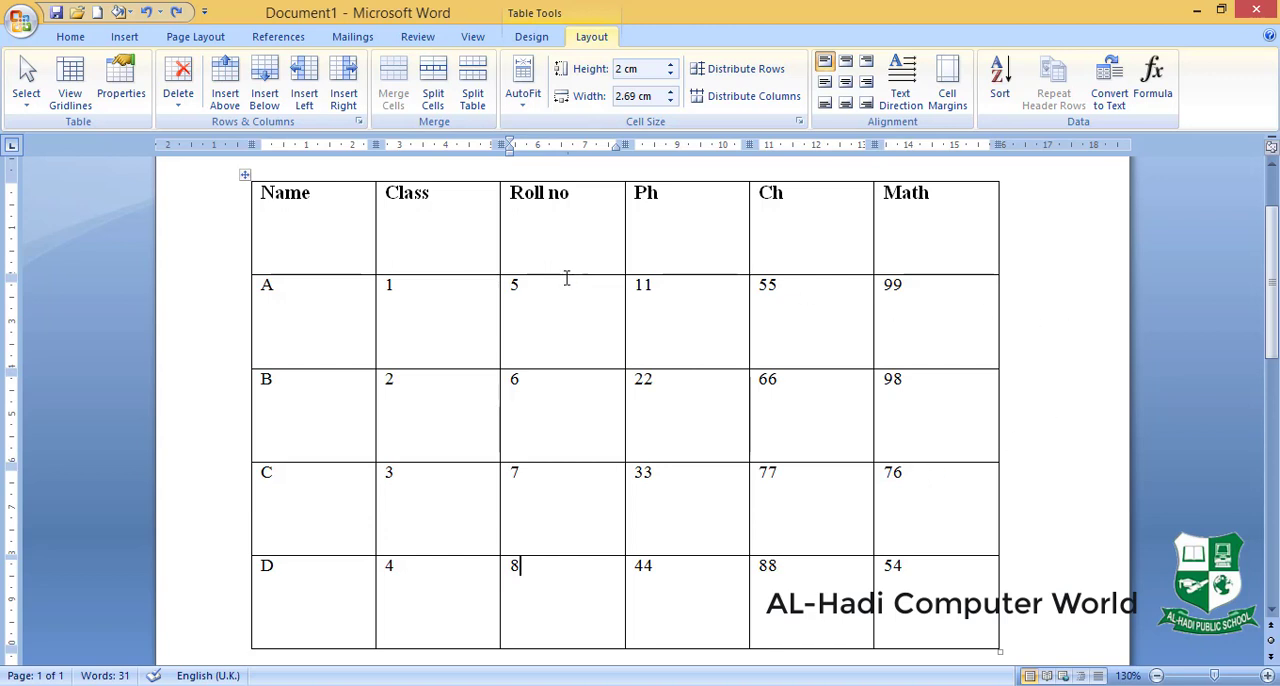
- Convert the entire marks table to text separated with tabs, and undo the conversion
{"action": "left_click", "coordinate": [244, 175]}
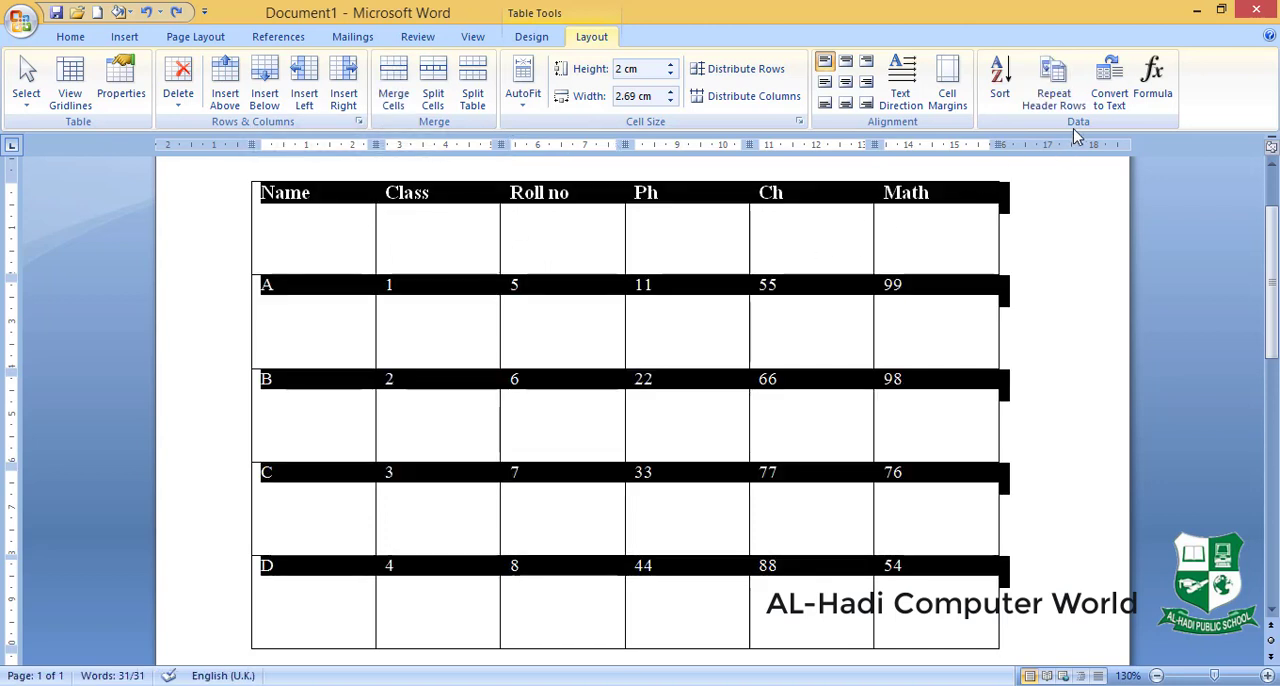
{"action": "left_click", "coordinate": [1118, 97]}
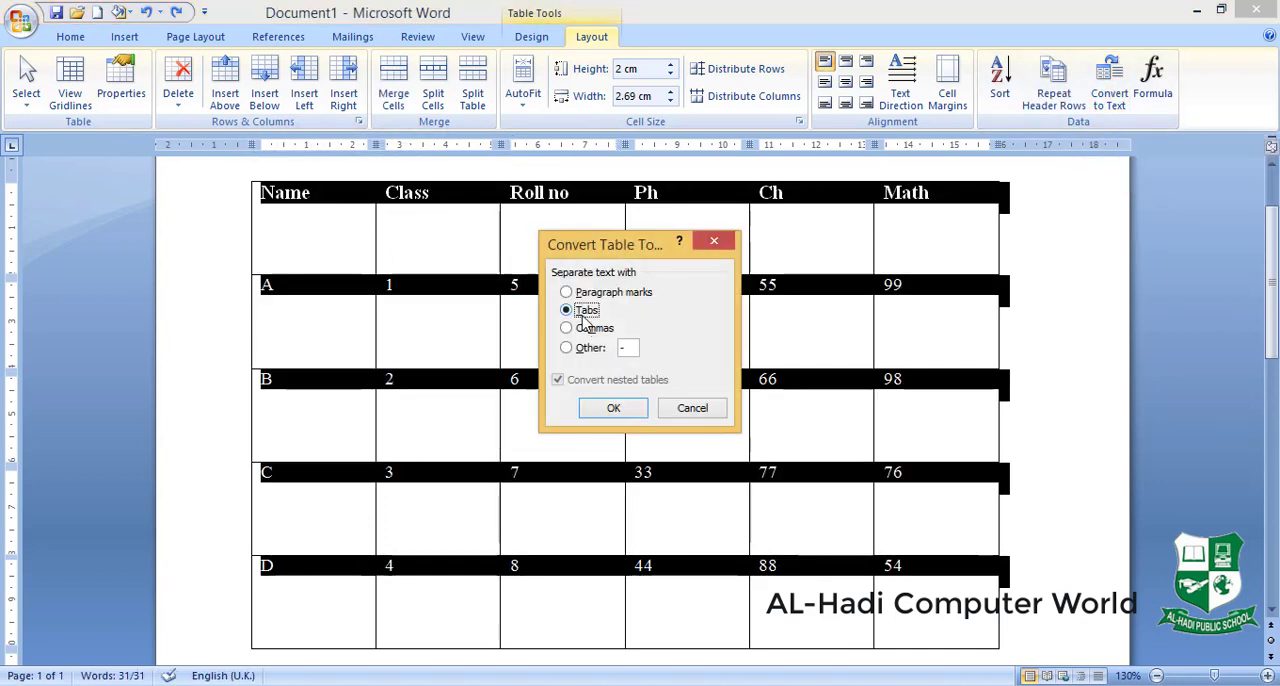
{"action": "left_click", "coordinate": [606, 414]}
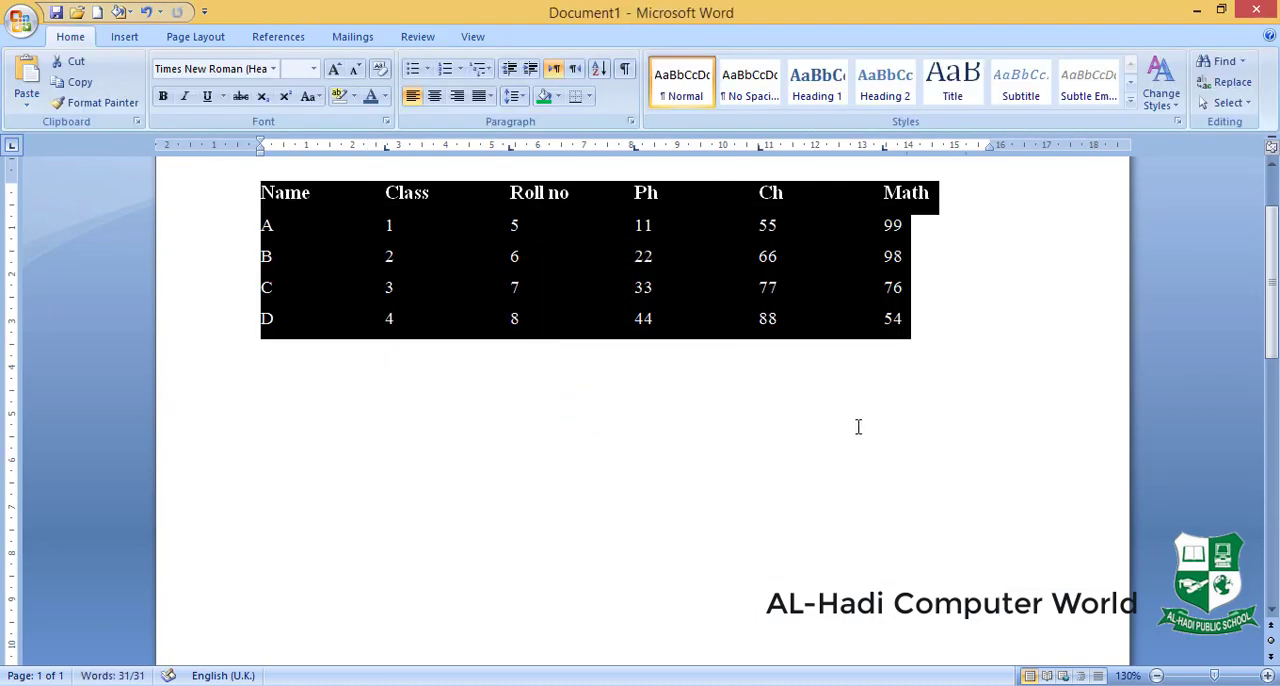
{"action": "left_click", "coordinate": [858, 427]}
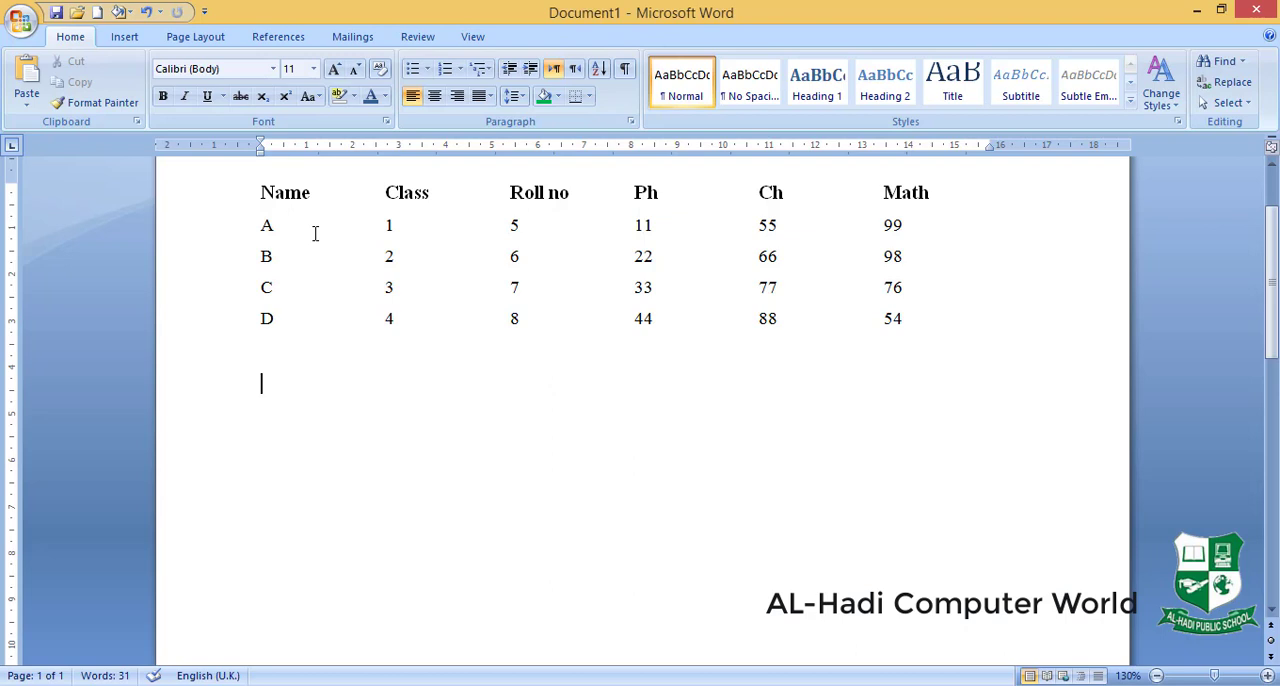
{"action": "key", "text": "ctrl+z"}
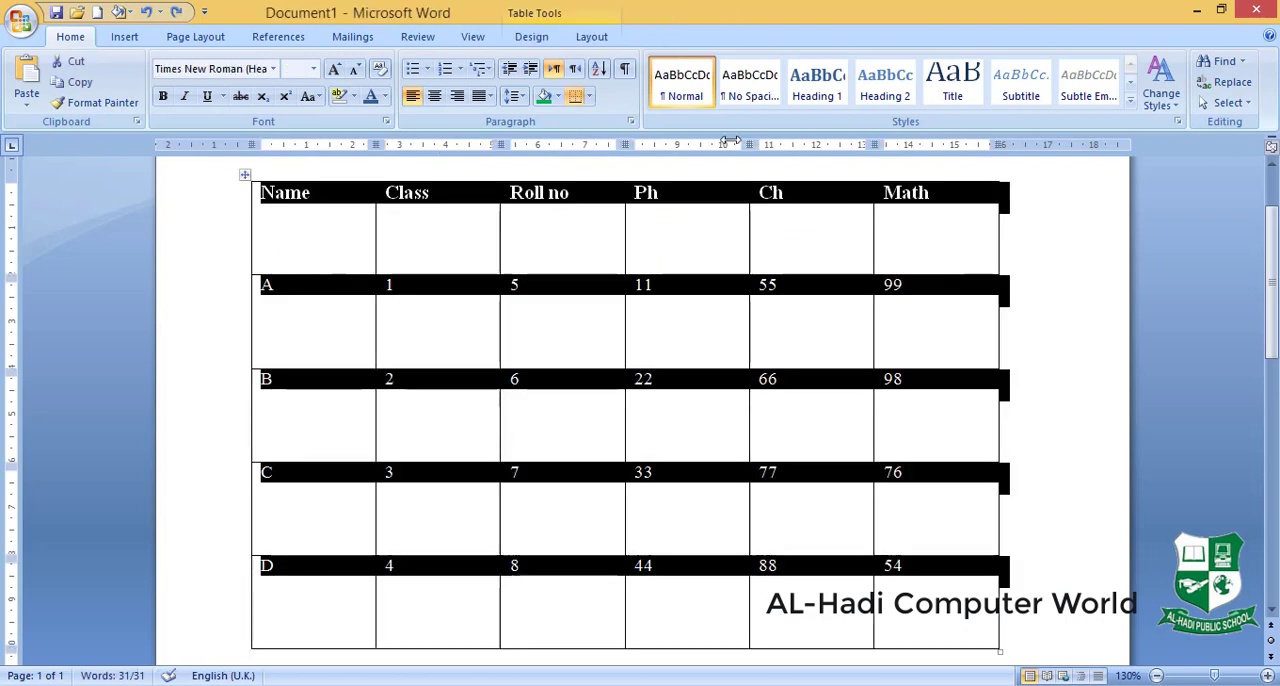
- Convert the restored marks table to tab-separated text once more
{"action": "left_click", "coordinate": [598, 40]}
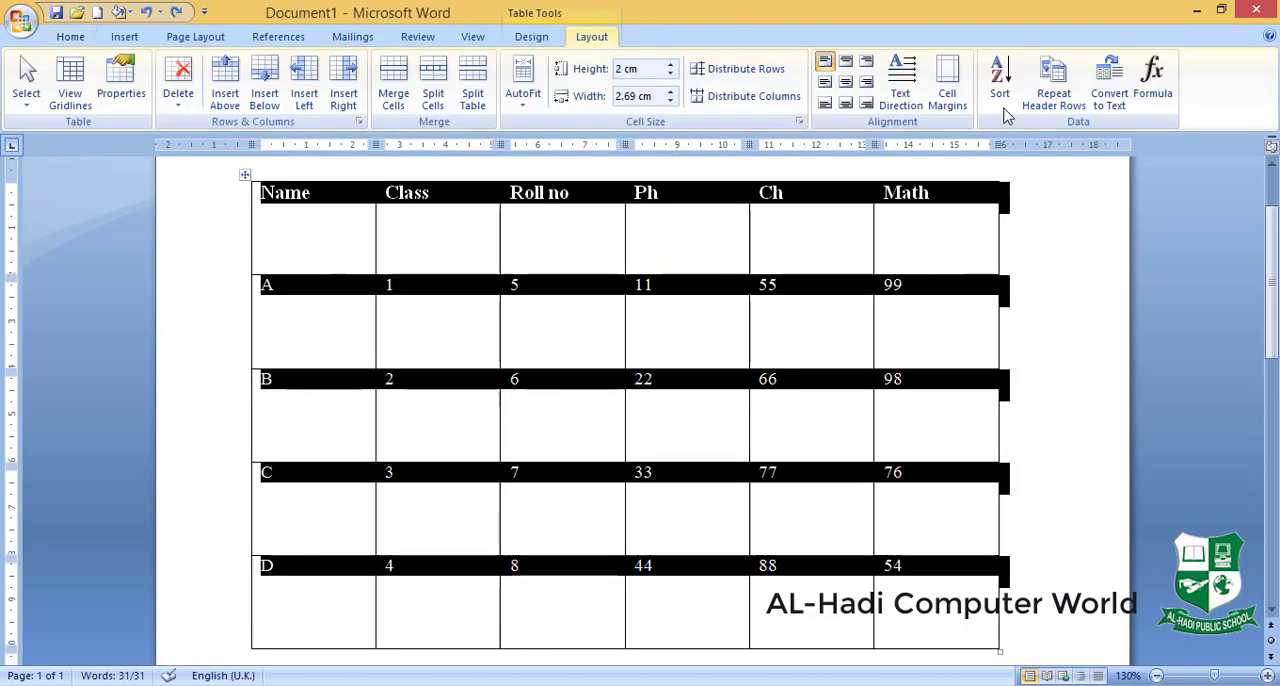
{"action": "left_click", "coordinate": [1108, 98]}
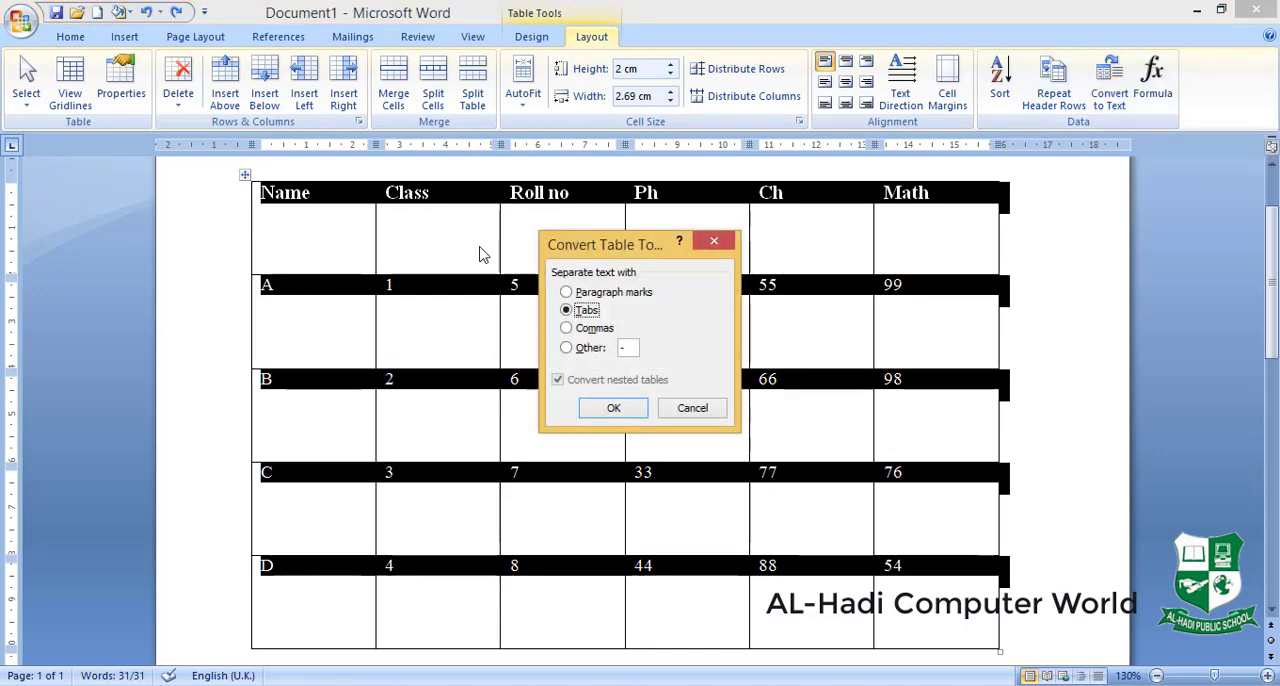
{"action": "left_click", "coordinate": [601, 412]}
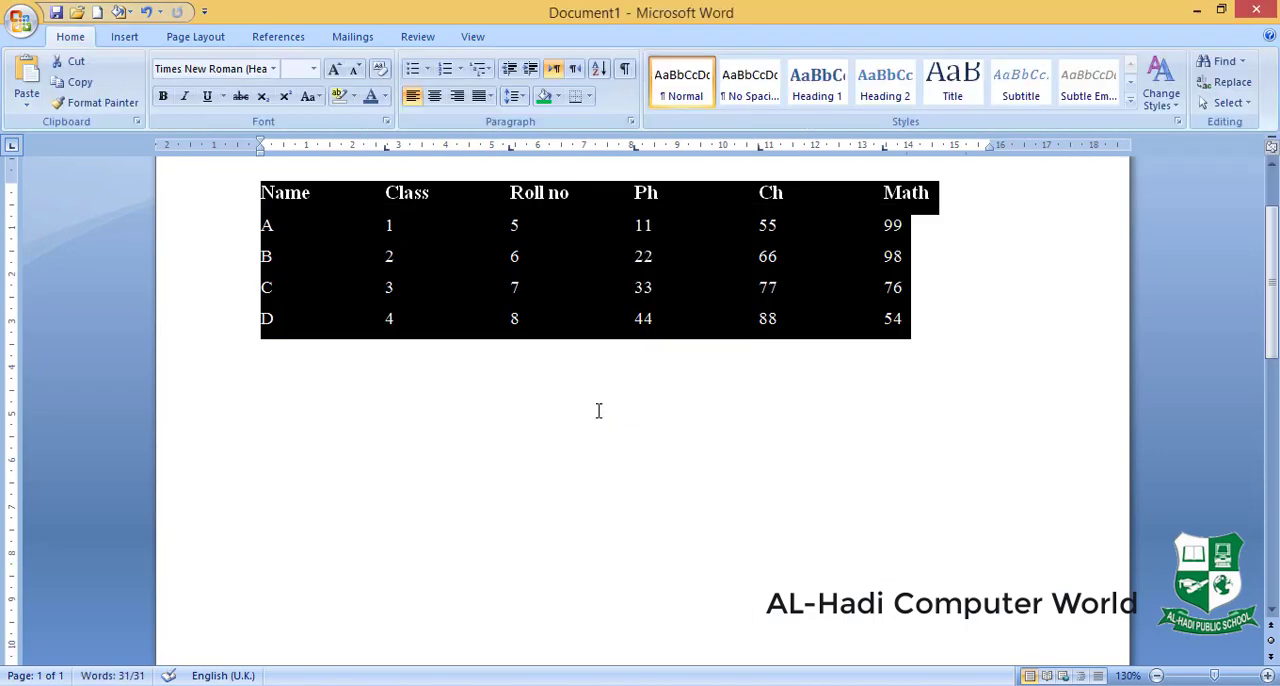
{"action": "left_click", "coordinate": [514, 355]}
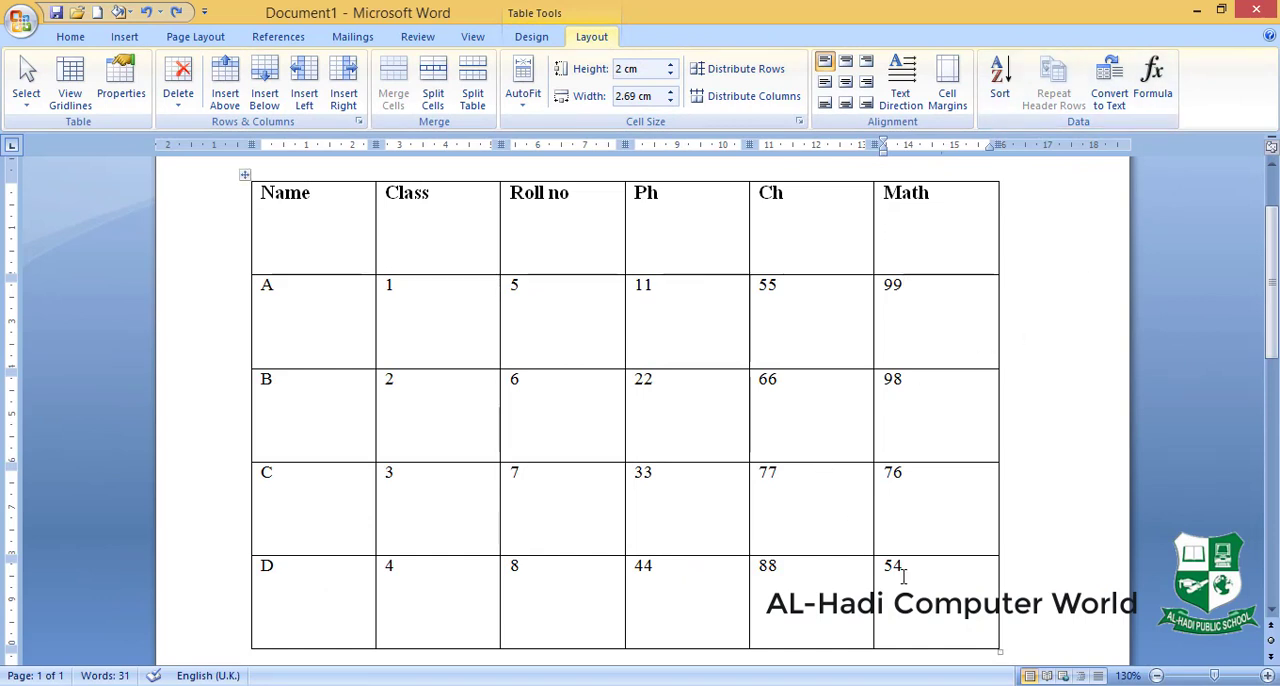
- Replace the Math mark in row D with the formula =SUM(ABOVE)
{"action": "left_click_drag", "start_coordinate": [916, 578], "coordinate": [860, 578]}
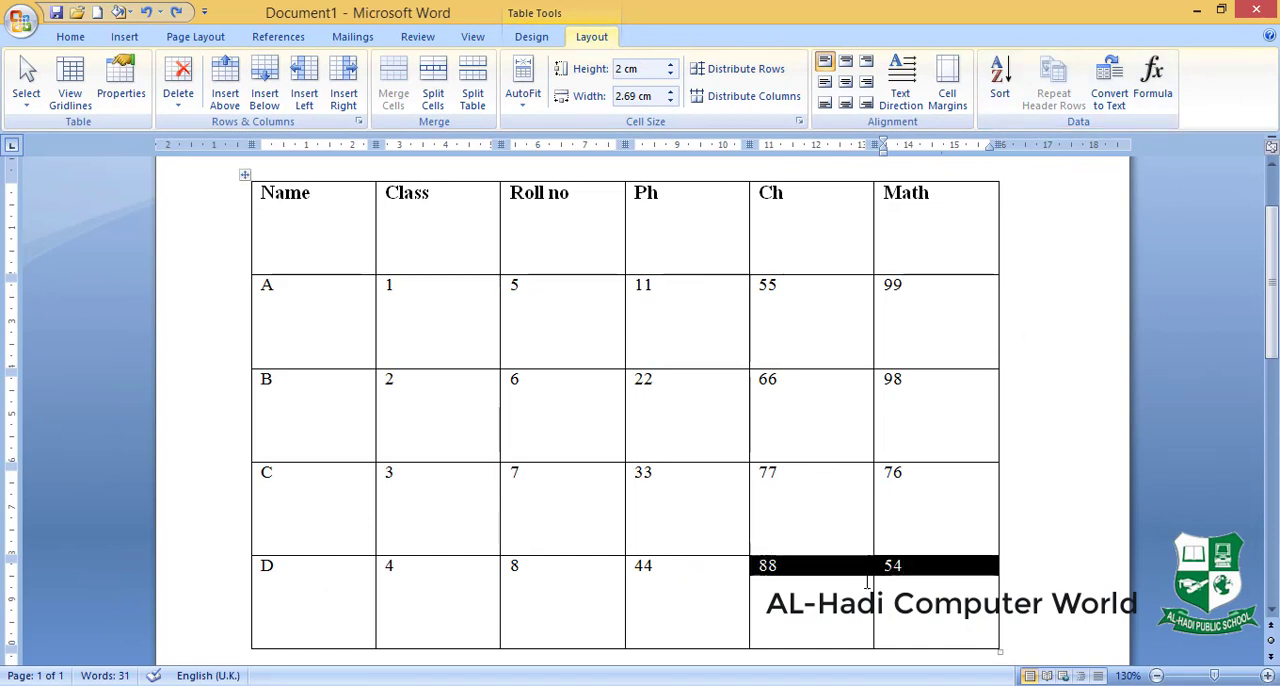
{"action": "left_click", "coordinate": [922, 589]}
{"action": "key", "text": "BackSpace"}
{"action": "key", "text": "BackSpace"}
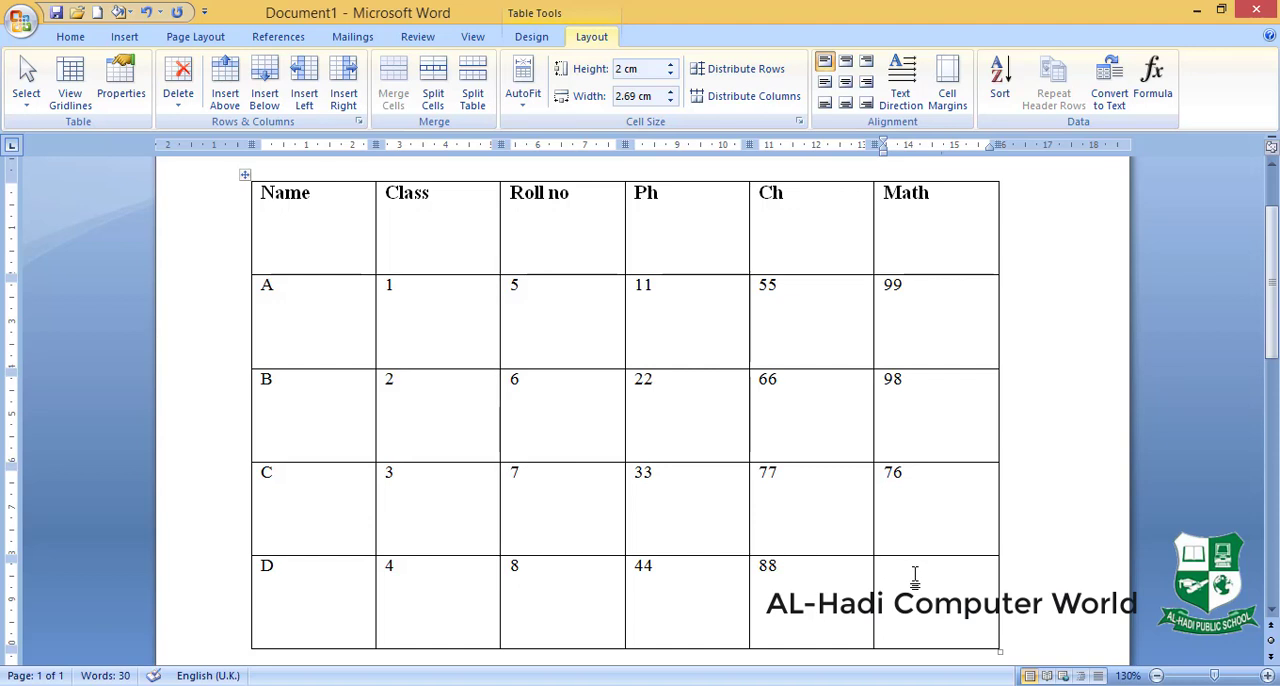
{"action": "left_click", "coordinate": [1150, 80]}
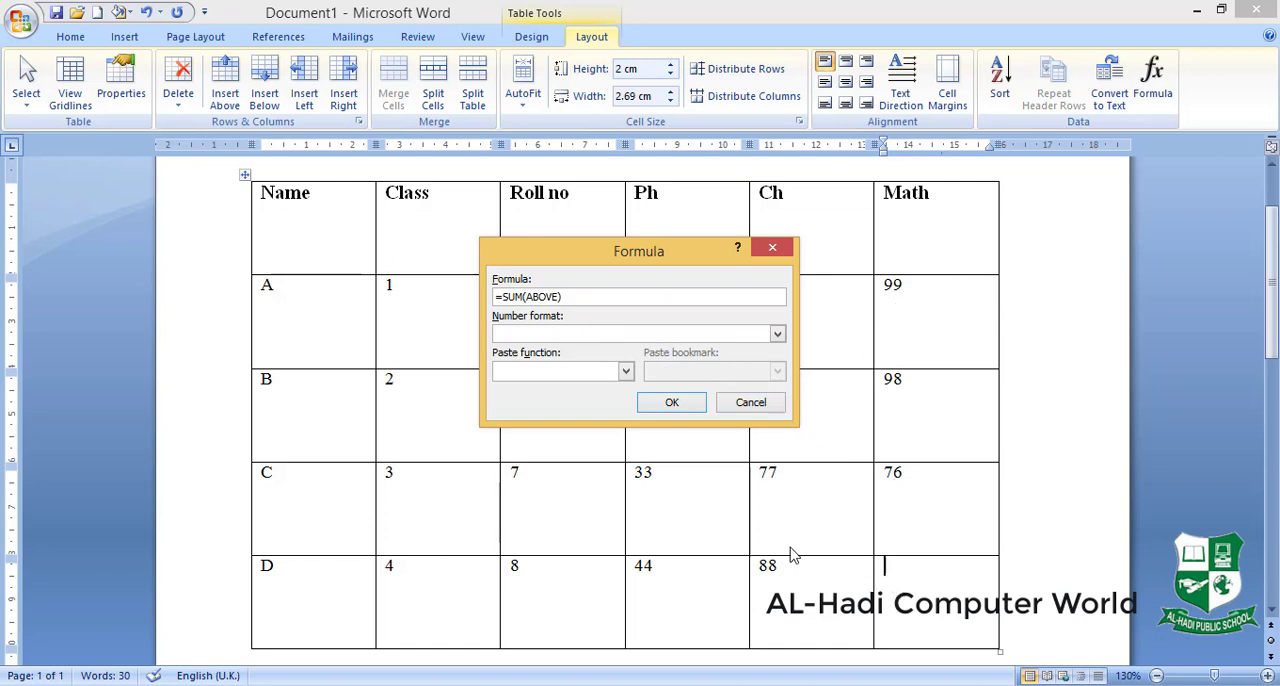
{"action": "left_click", "coordinate": [674, 402]}
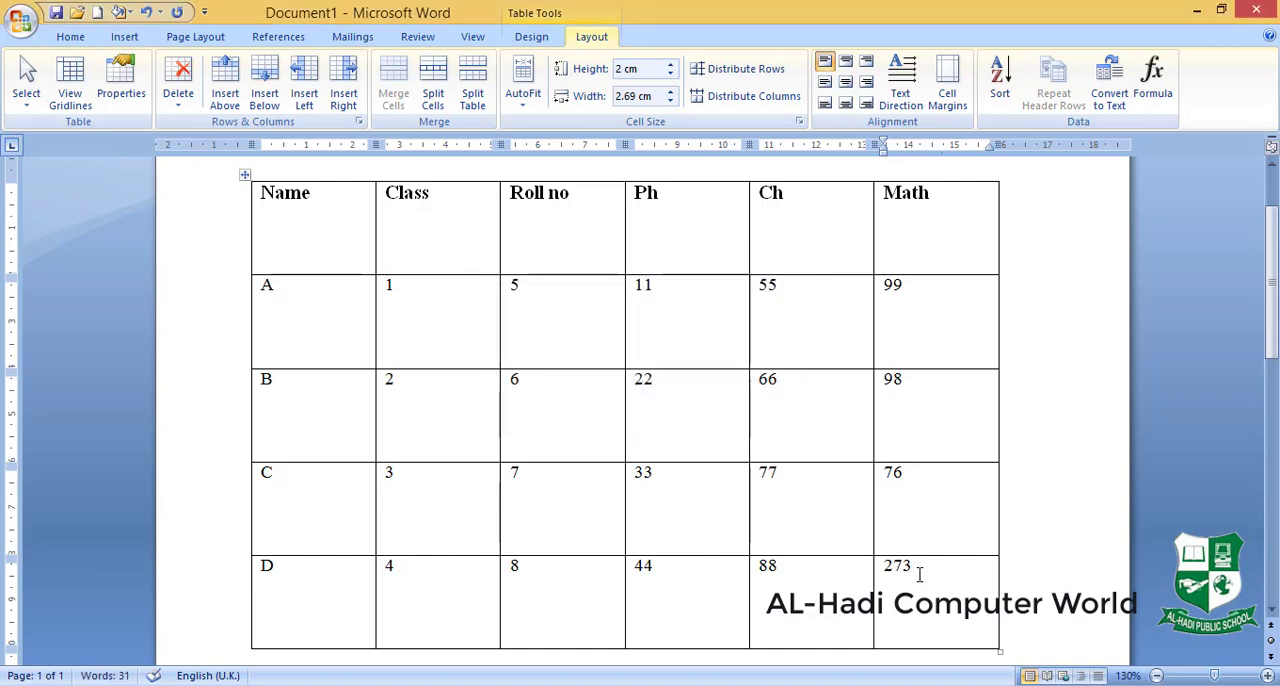
- Delete the column sum from row D's Math cell and insert the formula =SUM(left) there
{"action": "key", "text": "BackSpace"}
{"action": "key", "text": "BackSpace"}
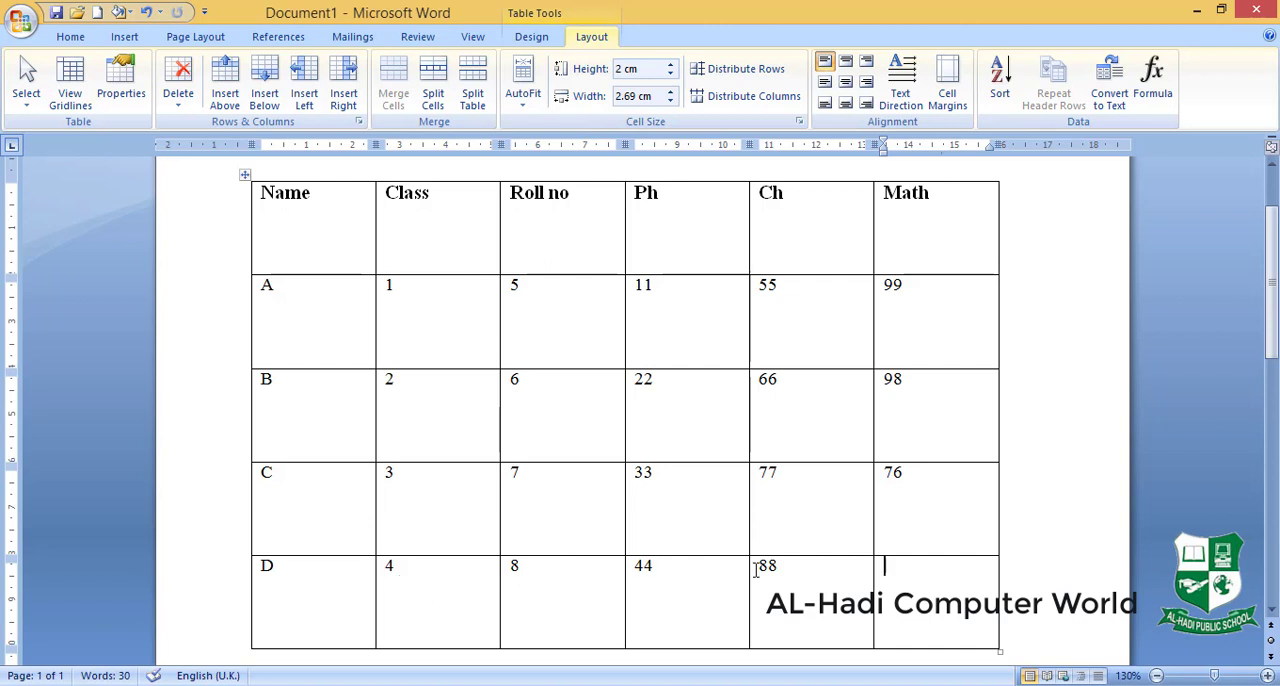
{"action": "left_click", "coordinate": [1152, 82]}
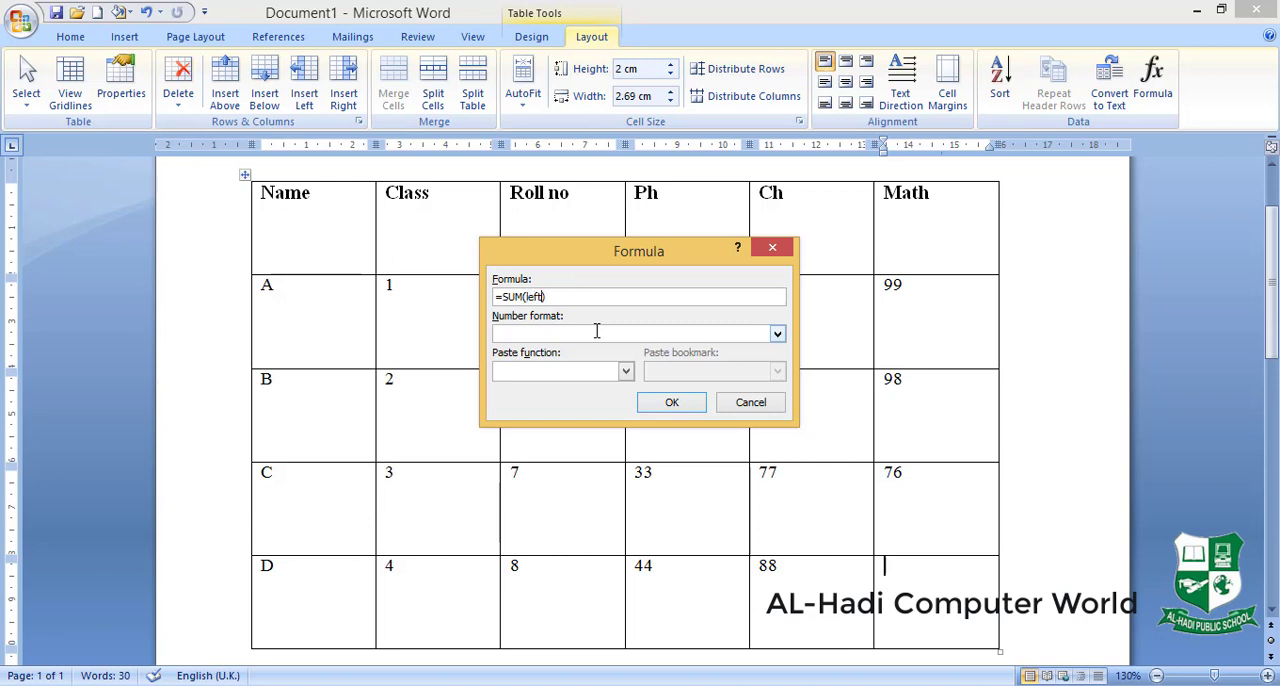
{"action": "left_click", "coordinate": [668, 402]}
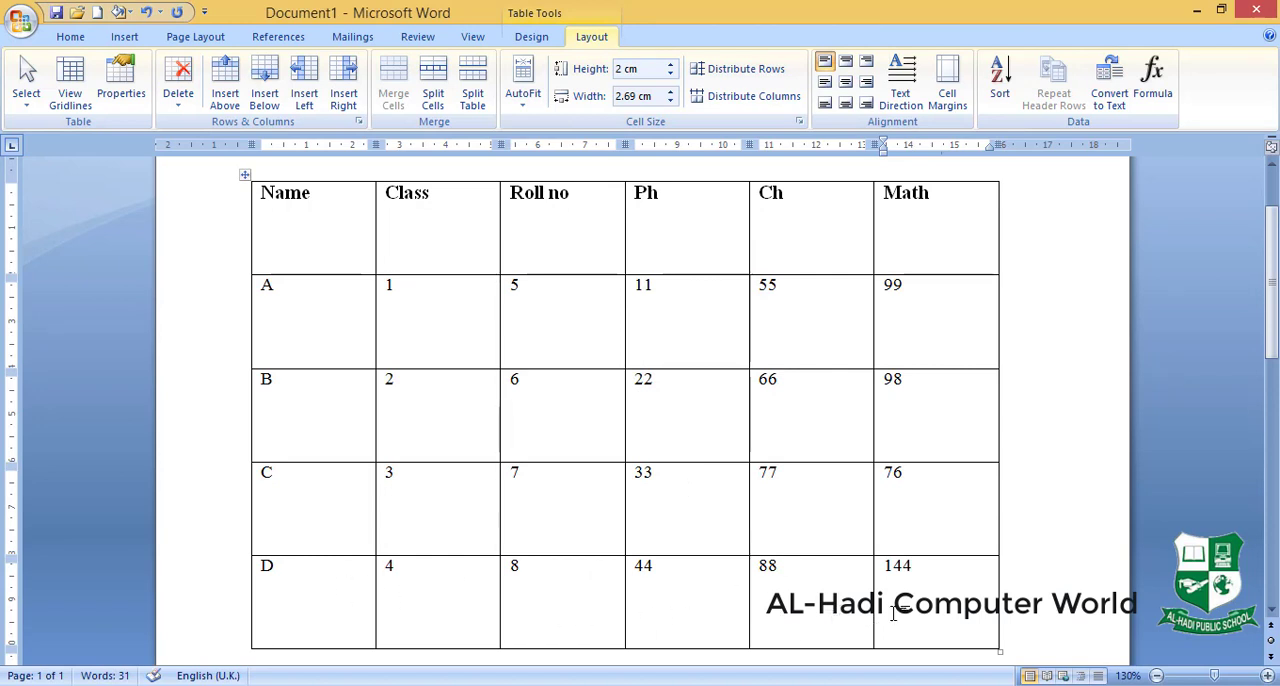
- Delete the row sum from row D's Math cell and browse the functions available for a new formula there
{"action": "key", "text": "shift+Home"}
{"action": "key", "text": "BackSpace"}
{"action": "left_click", "coordinate": [1153, 90]}
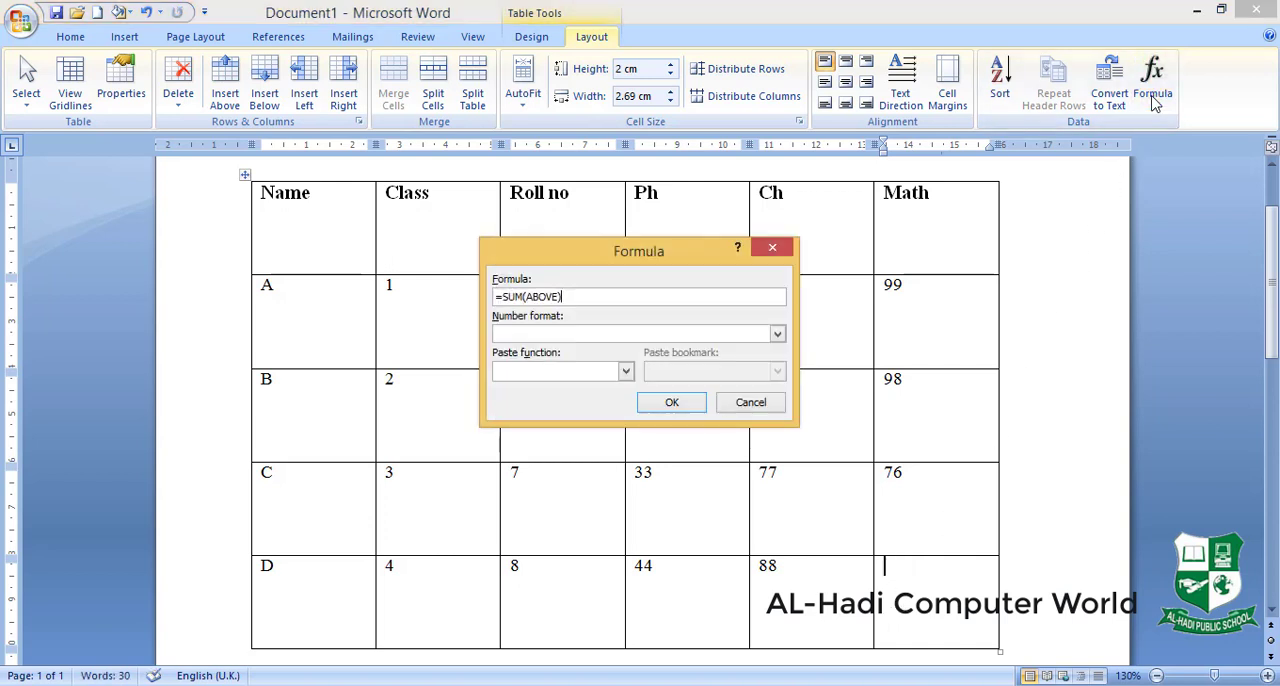
{"action": "left_click", "coordinate": [626, 372]}
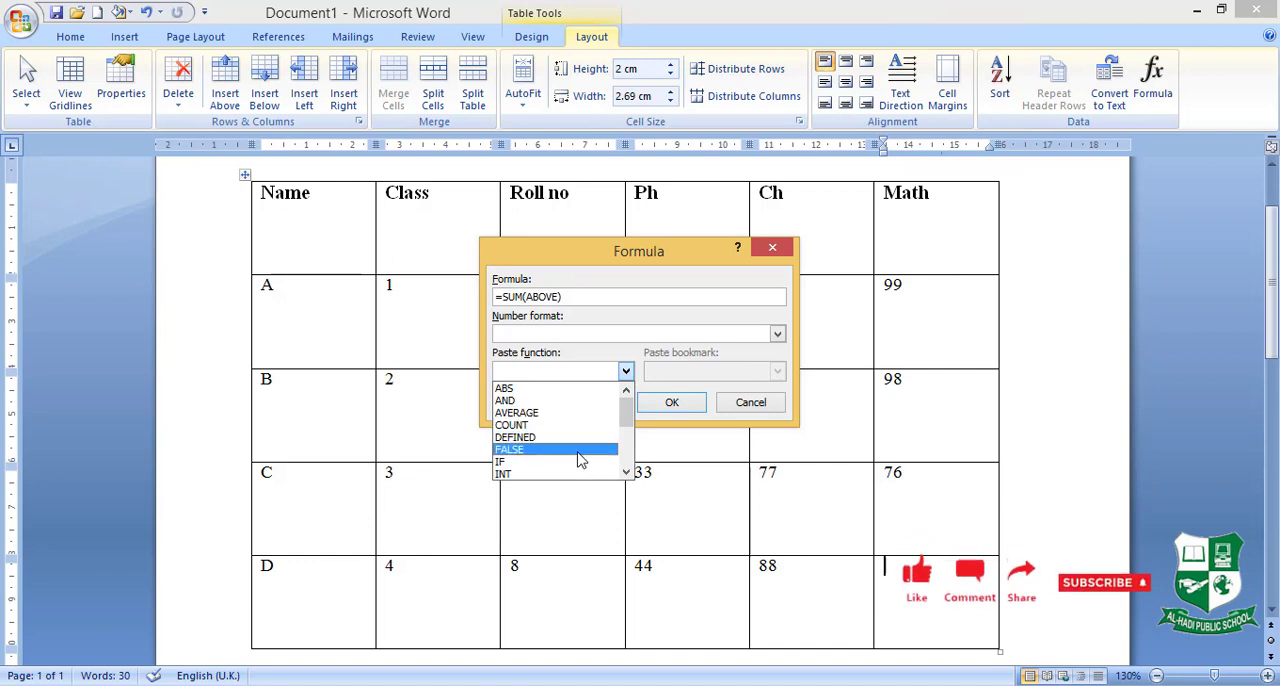
{"action": "scroll", "coordinate": [631, 425], "scroll_direction": "down", "scroll_amount": 4}
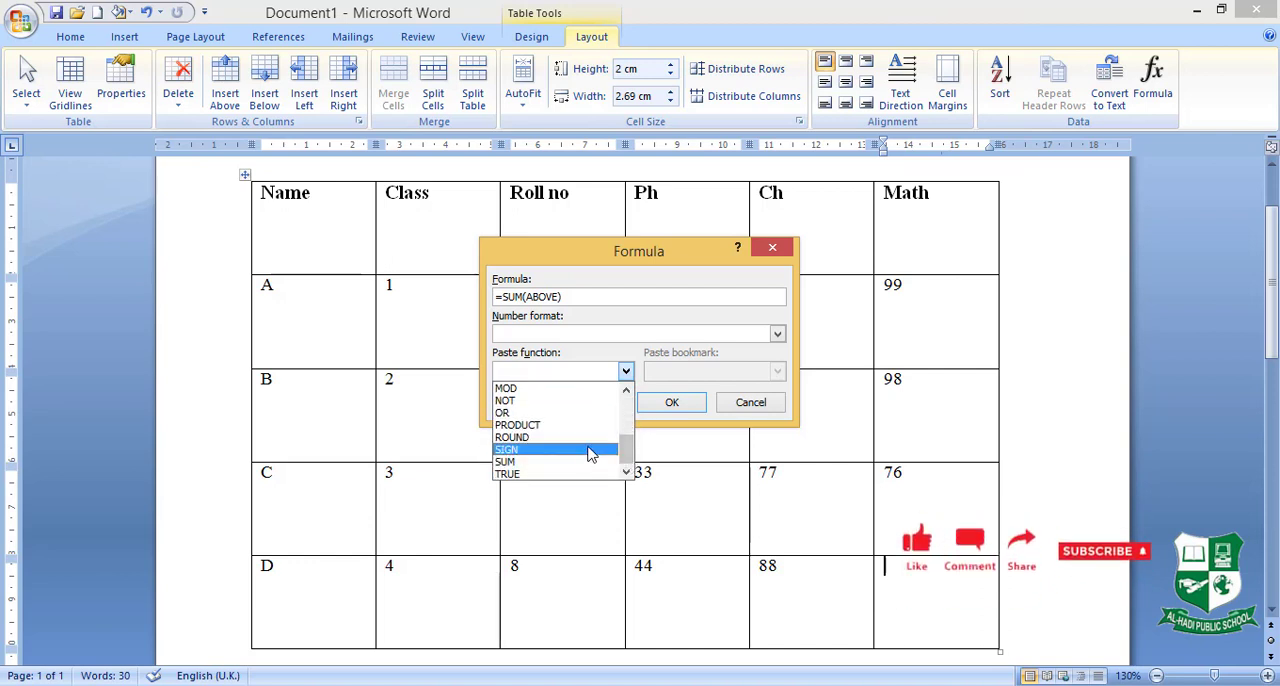
{"action": "left_click_drag", "start_coordinate": [626, 455], "coordinate": [627, 418]}
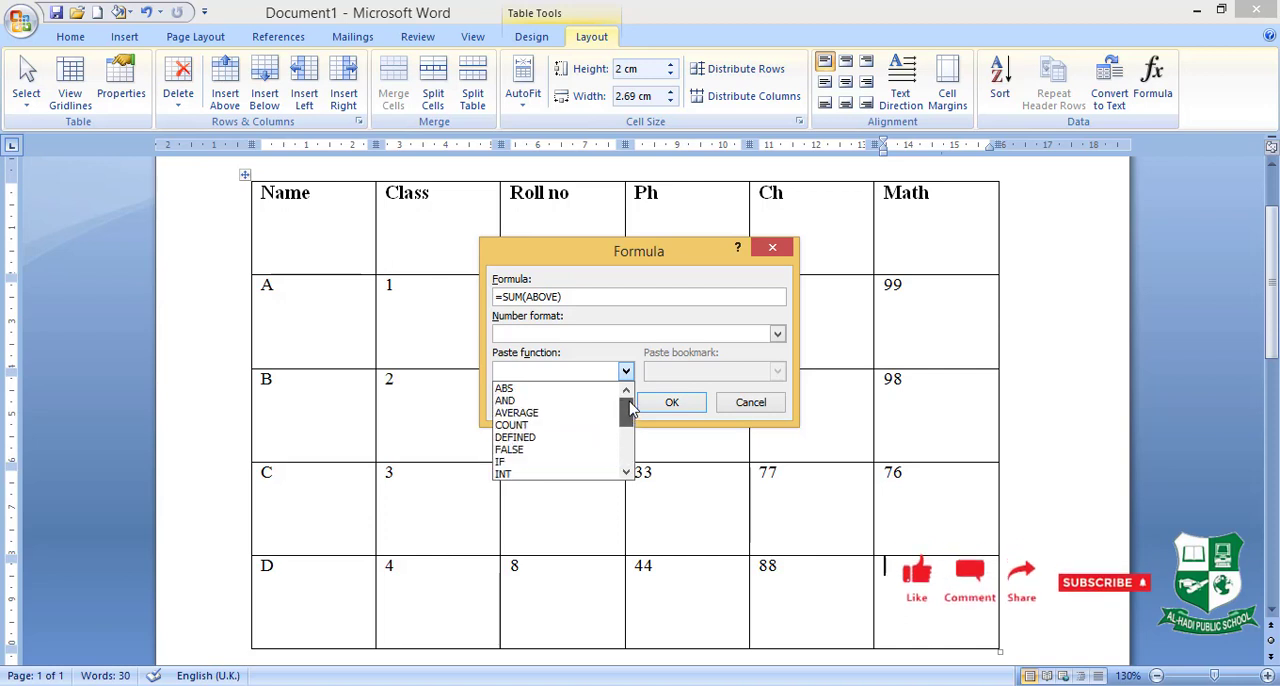
- Replace the suggested formula with =AVERAGE(left), using the pasted AVERAGE function, and insert it in row D's Math cell
{"action": "left_click", "coordinate": [590, 300]}
{"action": "key", "text": "BackSpace"}
{"action": "key", "text": "BackSpace"}
{"action": "key", "text": "BackSpace"}
{"action": "key", "text": "BackSpace"}
{"action": "key", "text": "BackSpace"}
{"action": "key", "text": "BackSpace"}
{"action": "key", "text": "BackSpace"}
{"action": "key", "text": "BackSpace"}
{"action": "key", "text": "BackSpace"}
{"action": "key", "text": "BackSpace"}
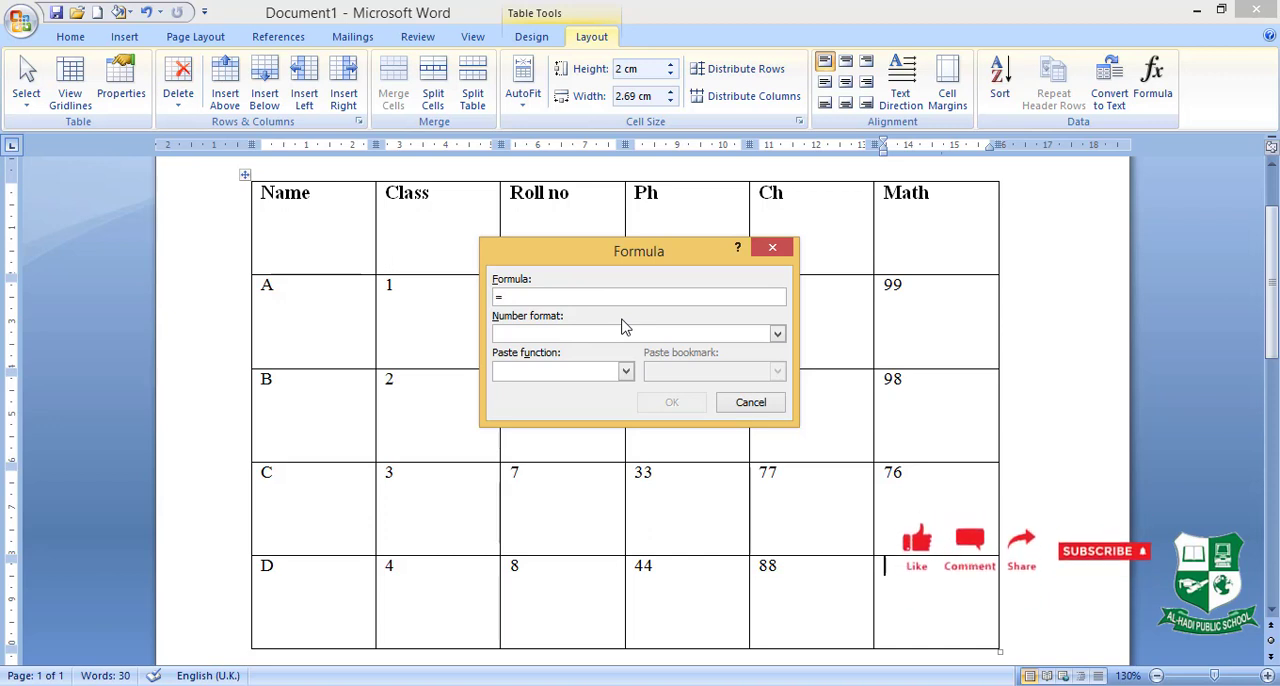
{"action": "left_click", "coordinate": [625, 372]}
{"action": "left_click", "coordinate": [610, 413]}
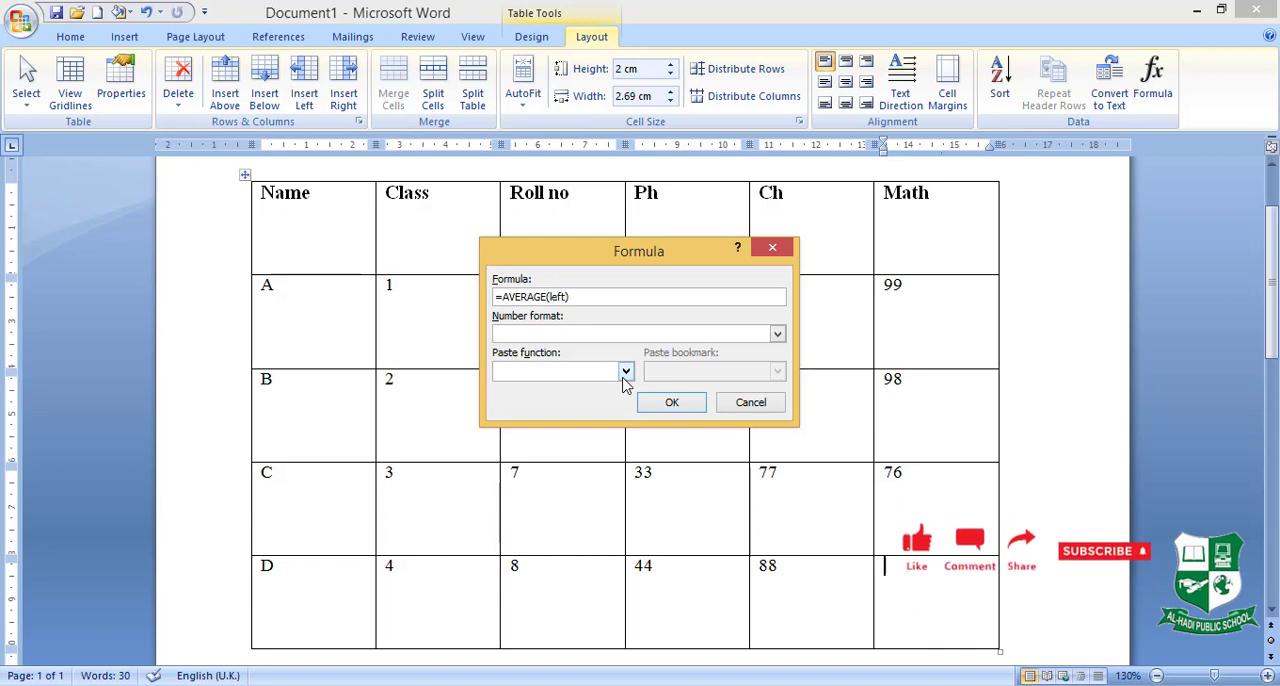
{"action": "left_click", "coordinate": [668, 413]}
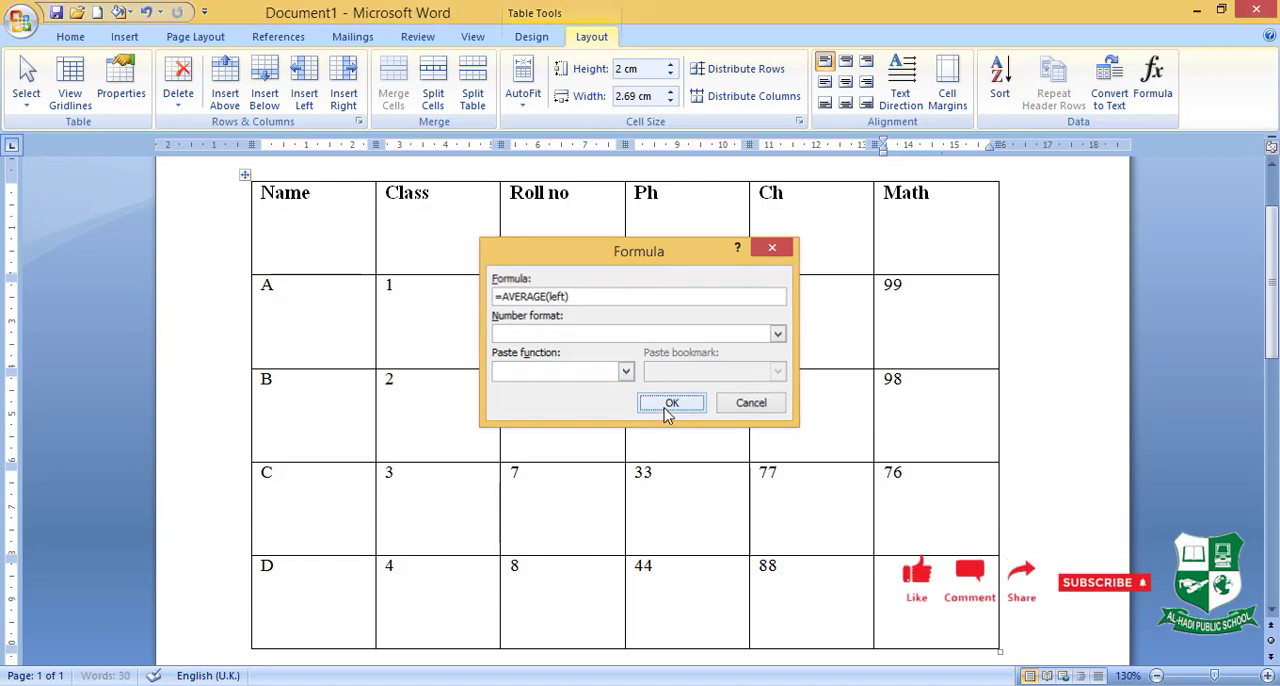